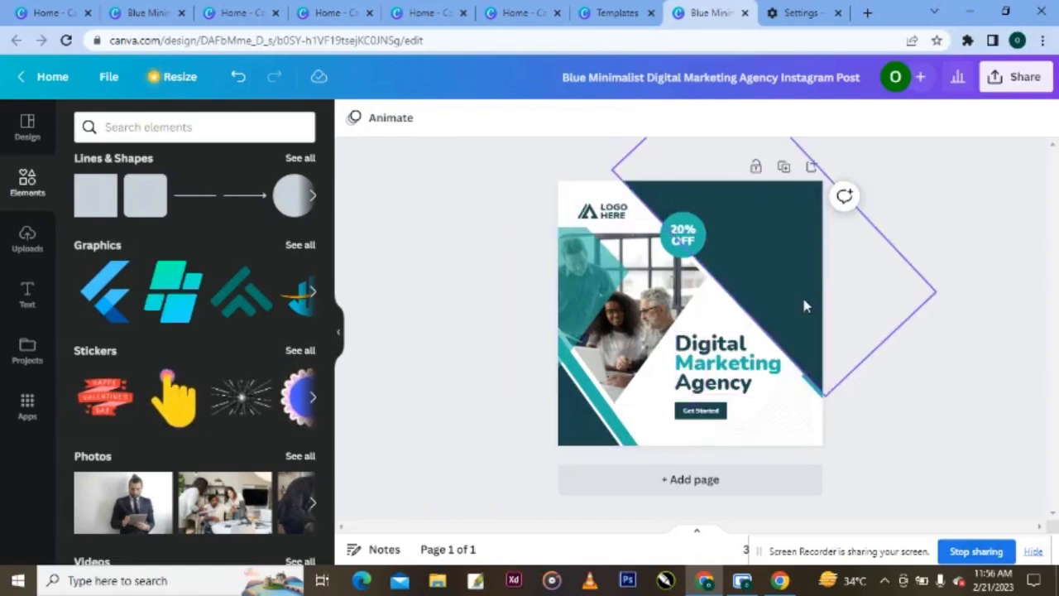
# - Delete the large dark diamond and the light teal diagonal strip at the bottom-left
pyautogui.moveTo(804, 301)
pyautogui.mouseDown()
pyautogui.moveTo(760, 341)
pyautogui.moveTo(800, 311)
pyautogui.mouseUp()
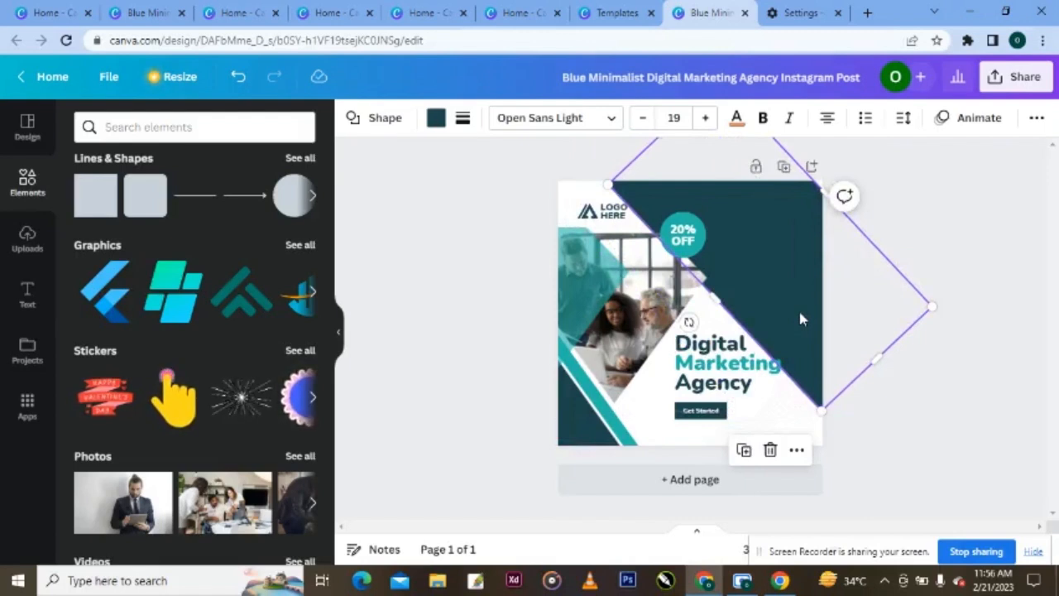
pyautogui.click(770, 451)
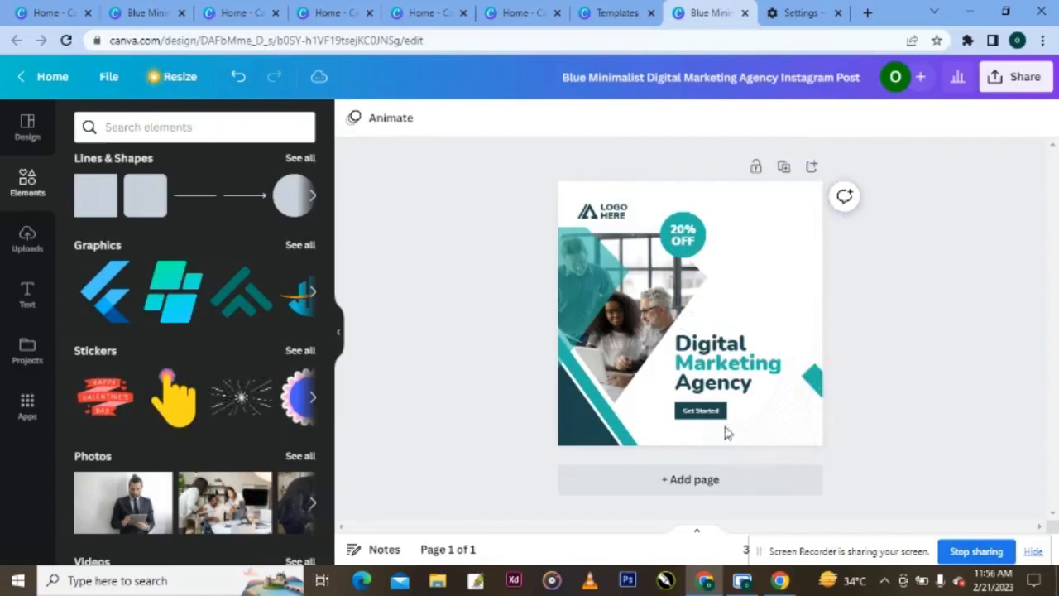
pyautogui.click(615, 421)
pyautogui.click(615, 422)
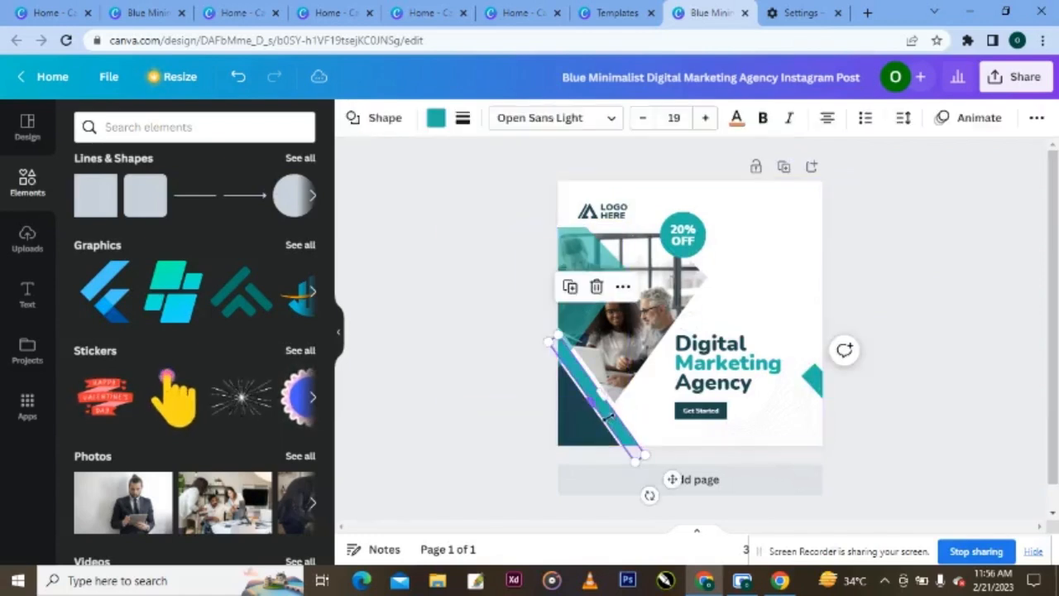
pyautogui.press('Delete')
# - Delete the dark bottom-left triangle and the teal diamond at the right edge
pyautogui.click(575, 432)
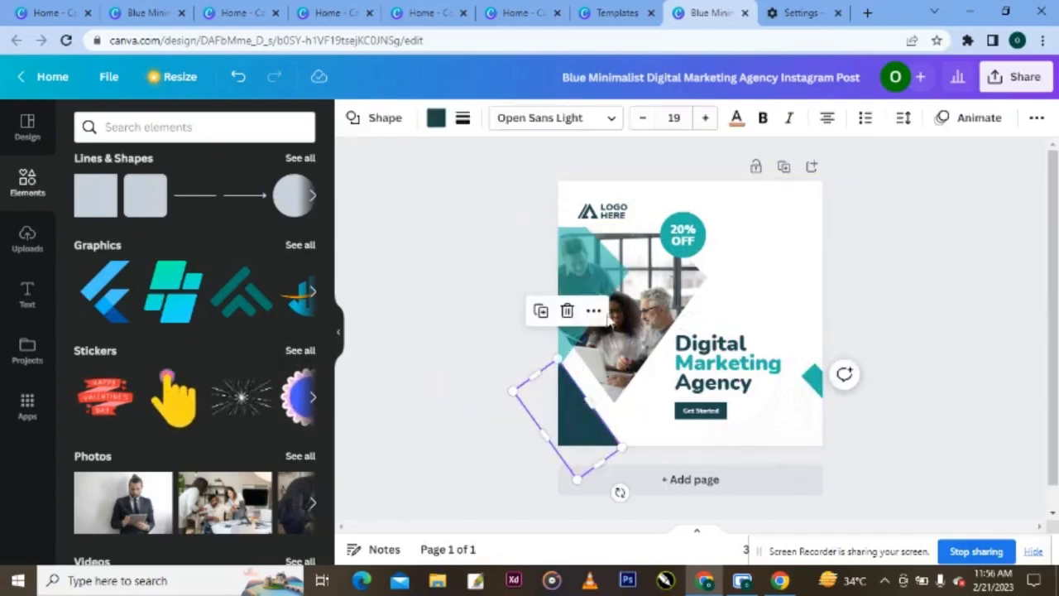
pyautogui.rightClick(583, 451)
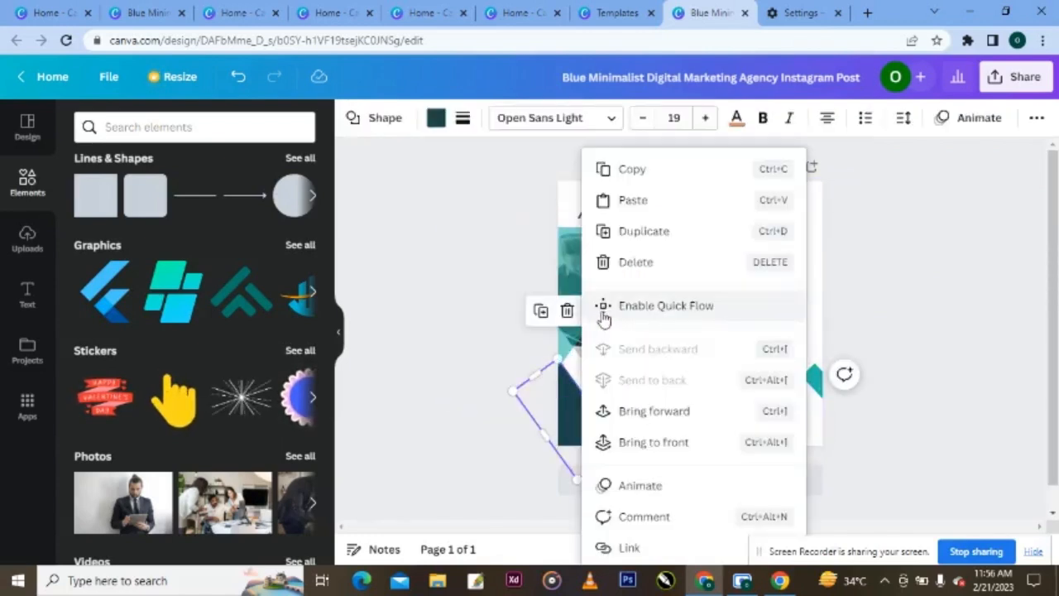
pyautogui.click(635, 261)
pyautogui.click(813, 388)
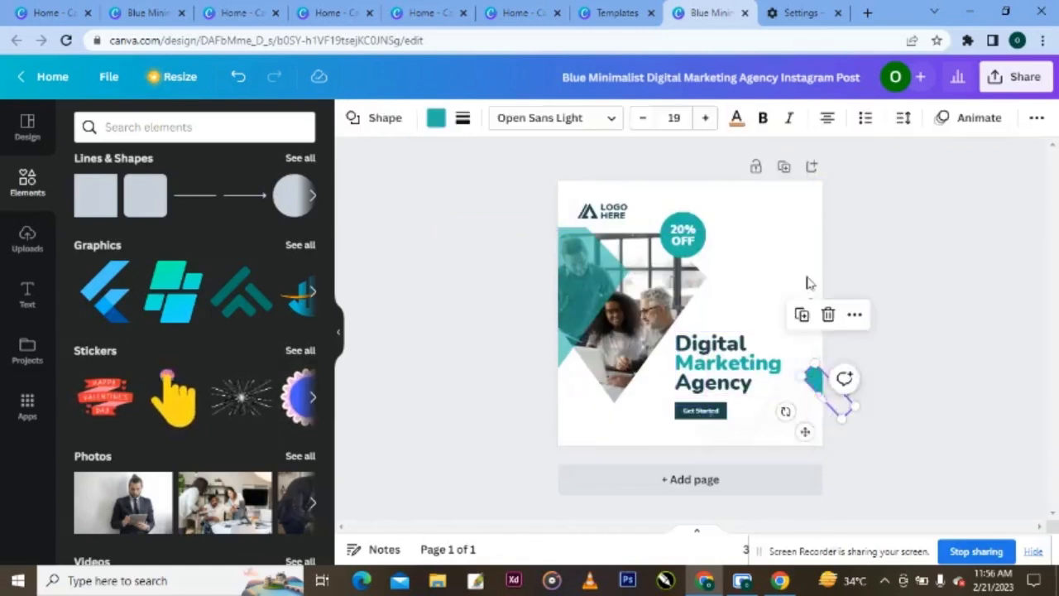
pyautogui.click(830, 314)
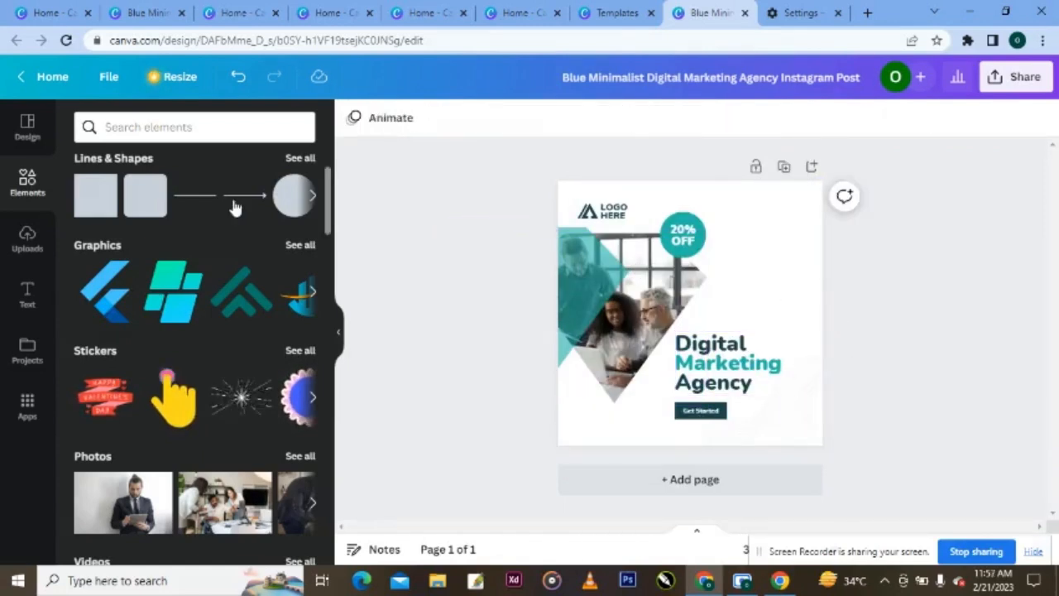
# - Add a teal square and shape it into a slim strip across the top of the post
pyautogui.click(95, 197)
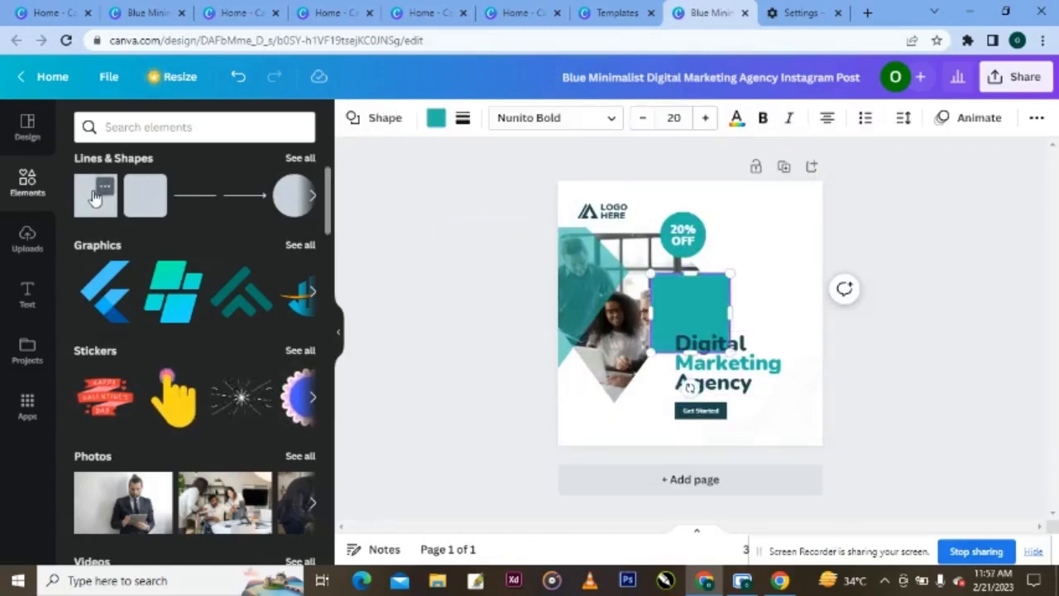
pyautogui.moveTo(520, 229); pyautogui.dragTo(723, 406)
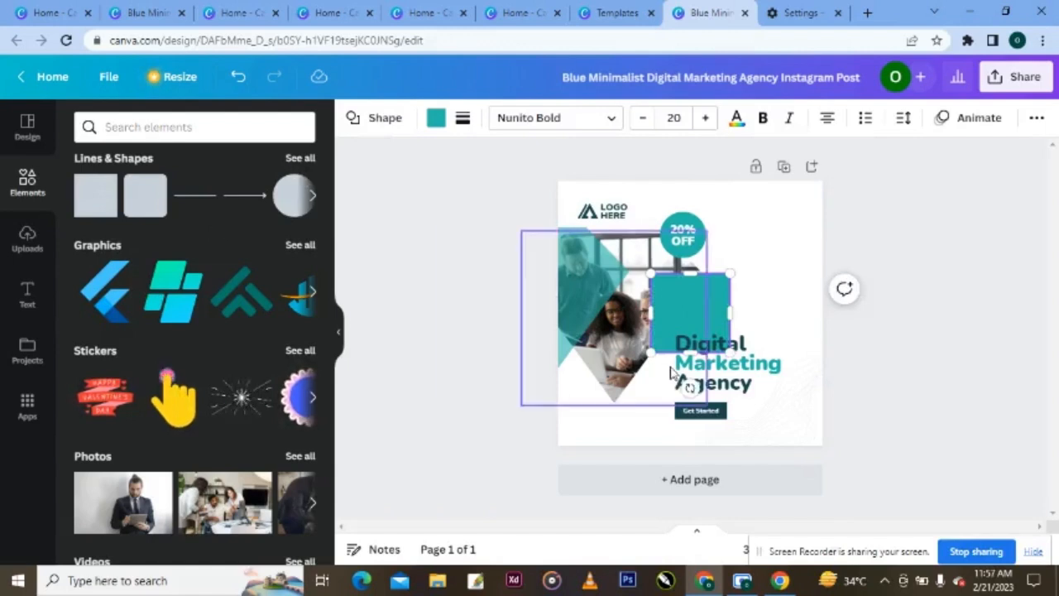
pyautogui.moveTo(697, 303); pyautogui.dragTo(839, 204)
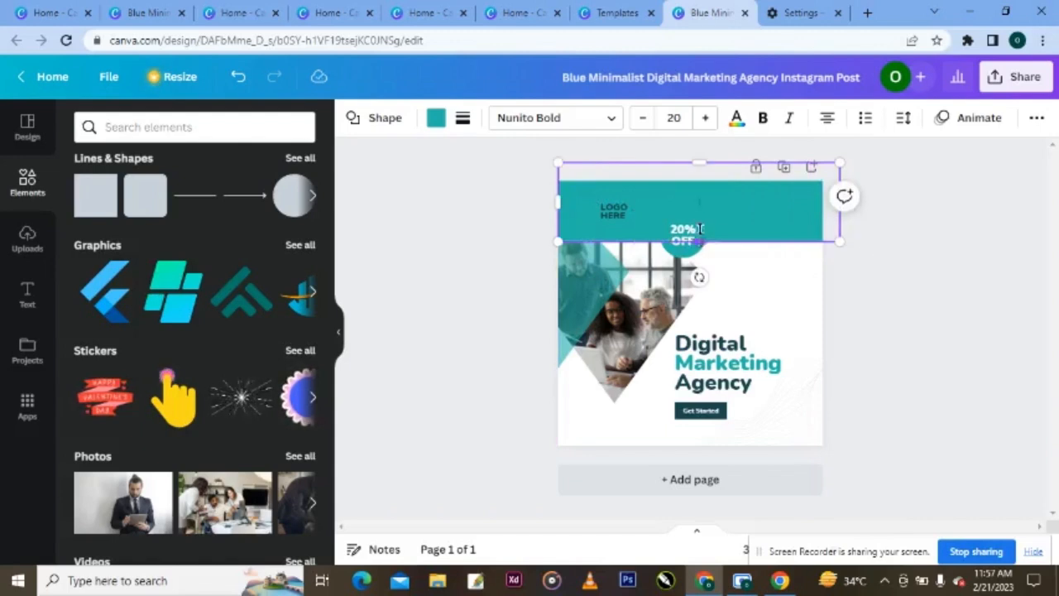
pyautogui.moveTo(692, 241); pyautogui.dragTo(734, 199)
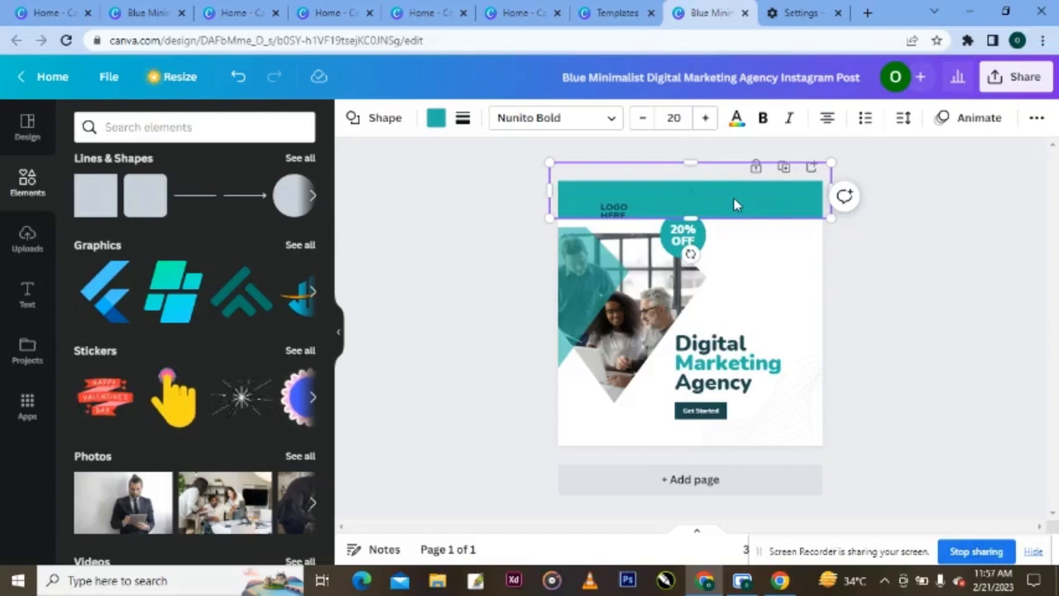
# - Send the teal top banner backward so the logo shows on top of it
pyautogui.click(610, 216)
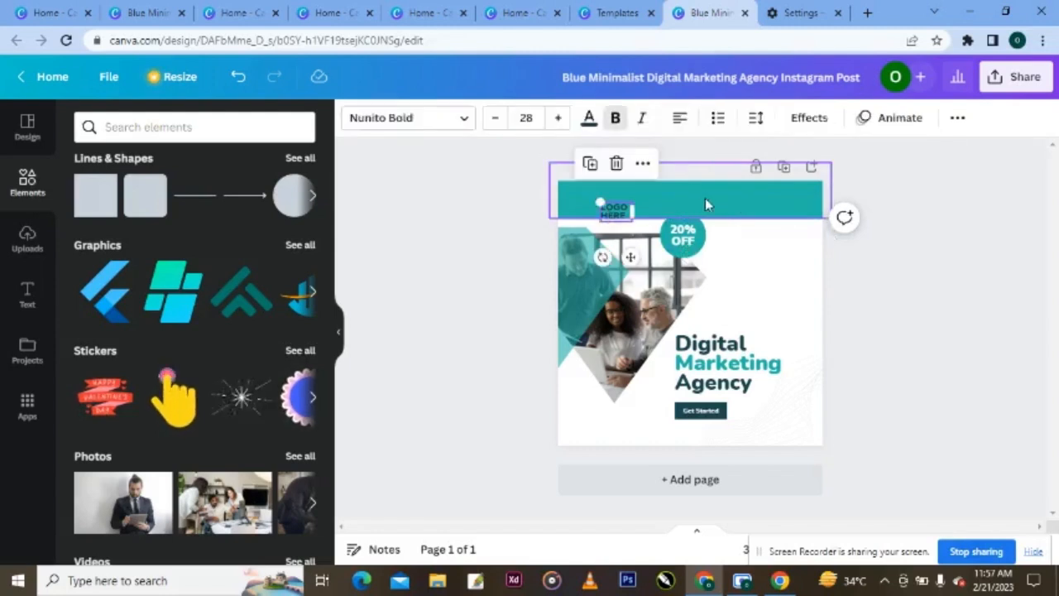
pyautogui.click(705, 198)
pyautogui.rightClick(706, 199)
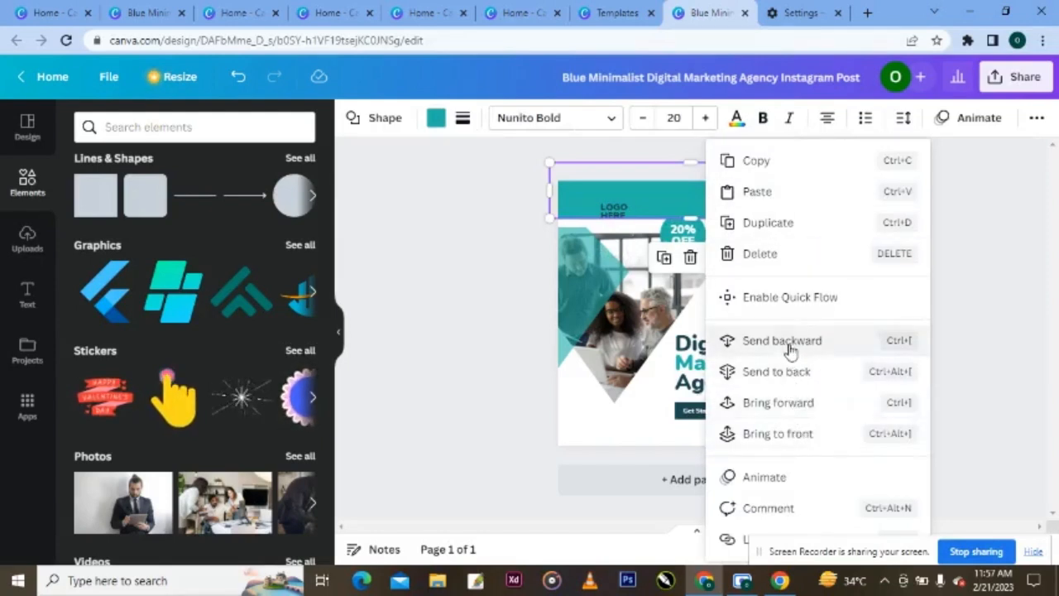
pyautogui.click(724, 342)
pyautogui.click(914, 355)
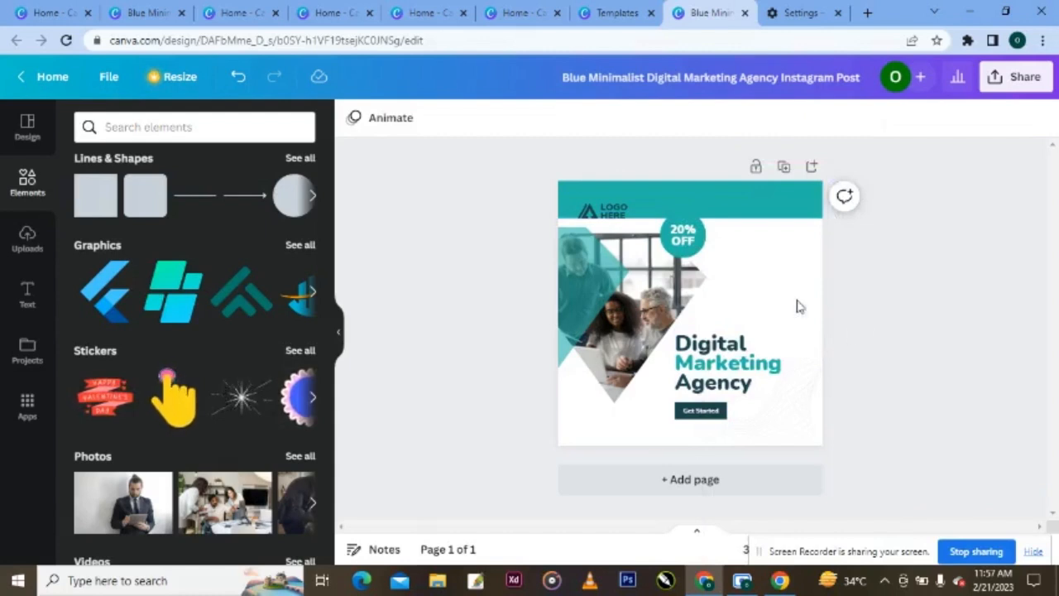
pyautogui.click(766, 204)
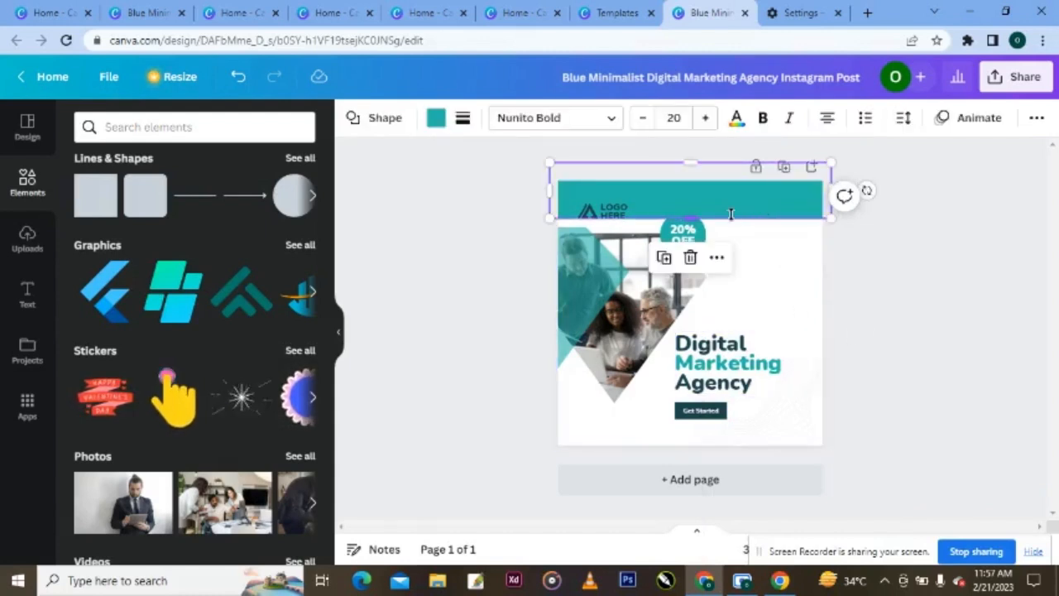
# - Duplicate the teal header bar and move the copy to the bottom of the page
pyautogui.click(663, 261)
pyautogui.moveTo(742, 198); pyautogui.dragTo(742, 447)
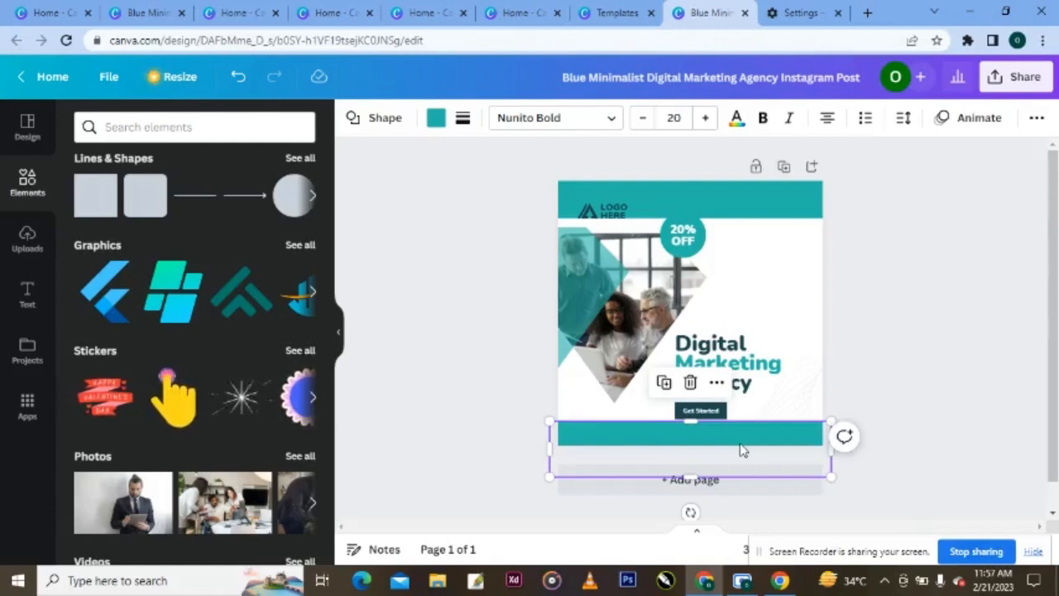
pyautogui.click(836, 401)
# - Move the Get Started button onto the footer bar and send the bar to the back
pyautogui.click(699, 413)
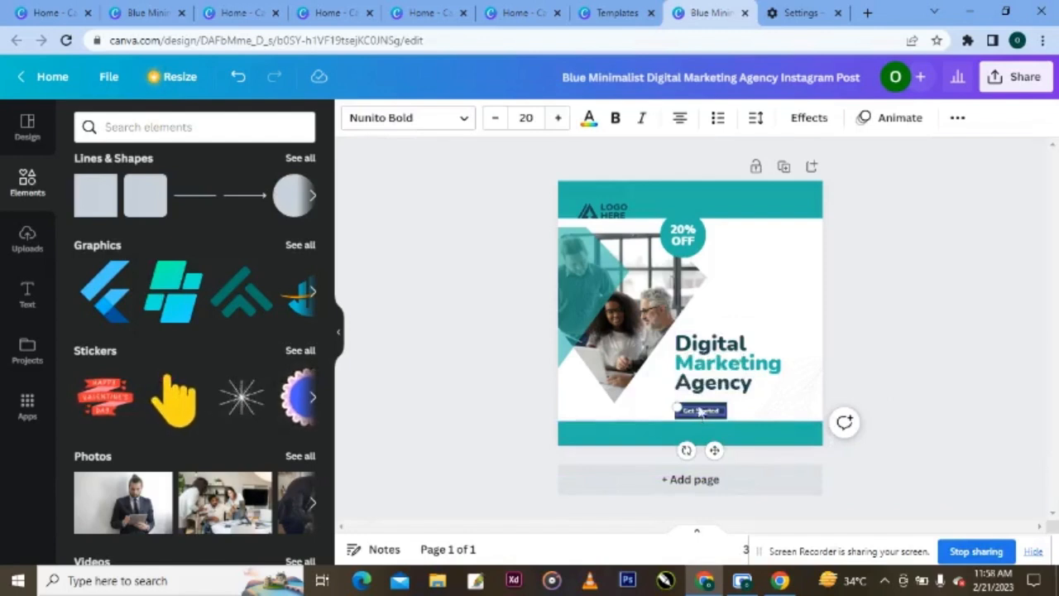
pyautogui.click(700, 412)
pyautogui.moveTo(700, 411); pyautogui.dragTo(724, 430)
pyautogui.click(787, 440)
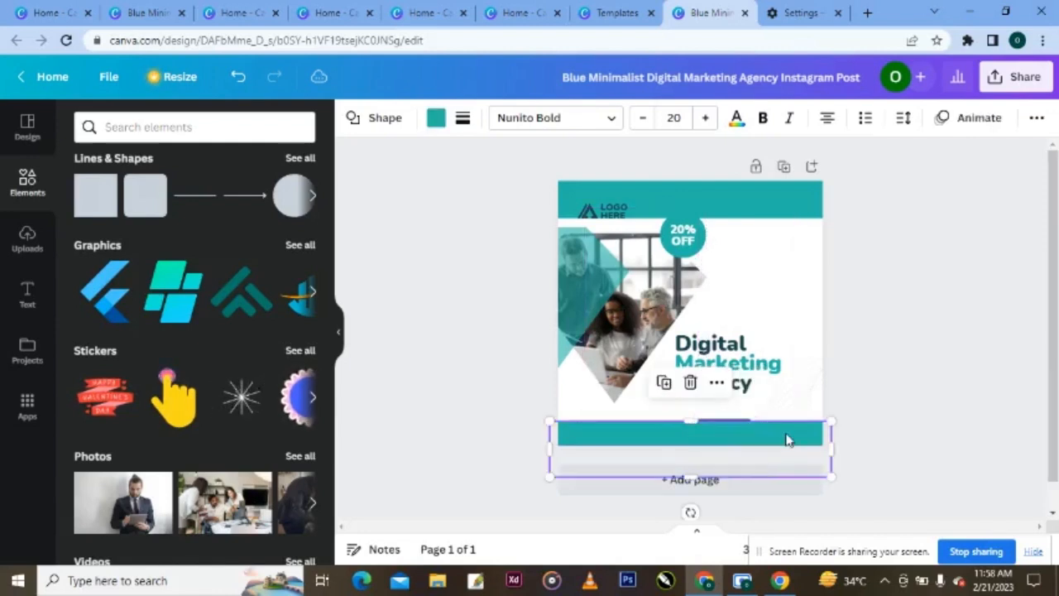
pyautogui.rightClick(785, 432)
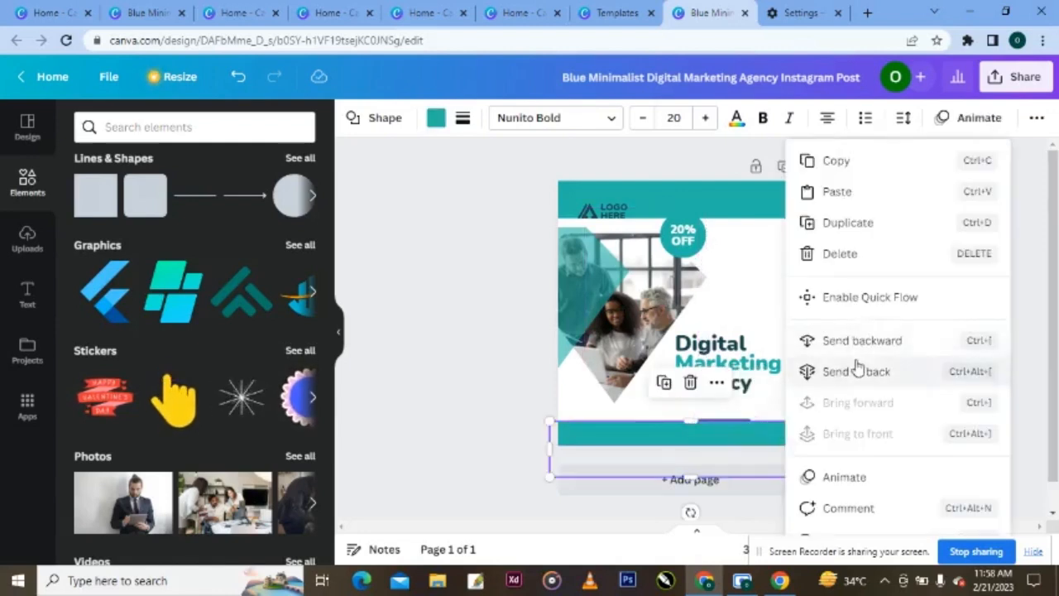
pyautogui.click(856, 354)
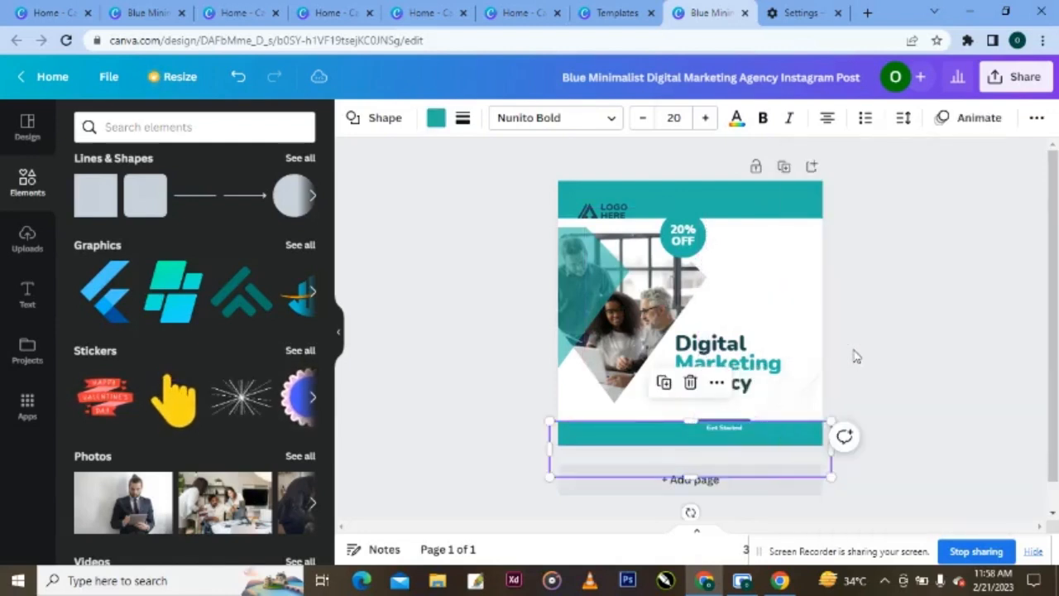
pyautogui.rightClick(792, 443)
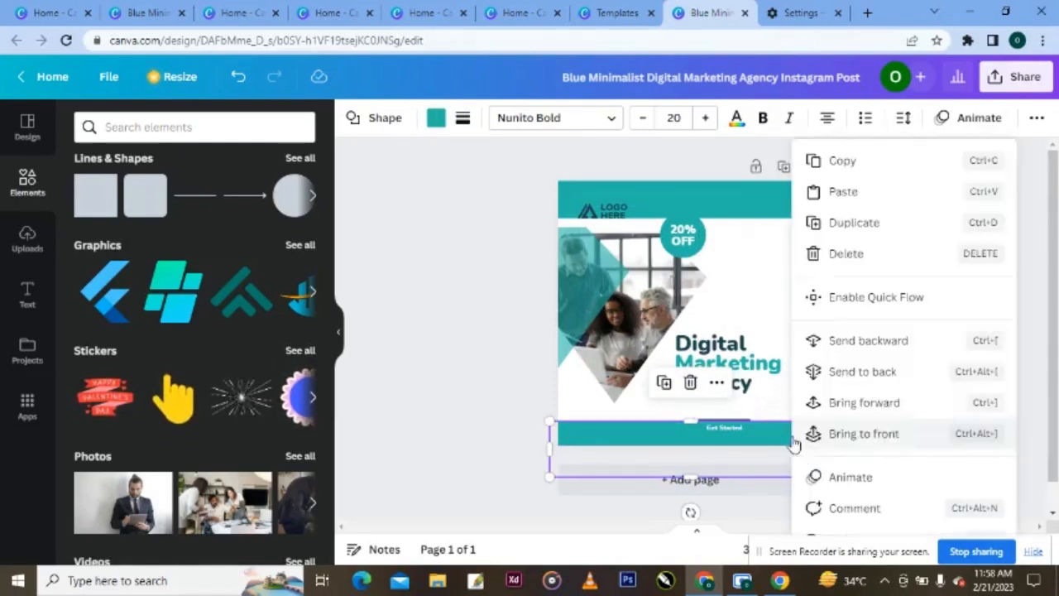
pyautogui.click(847, 371)
pyautogui.click(919, 401)
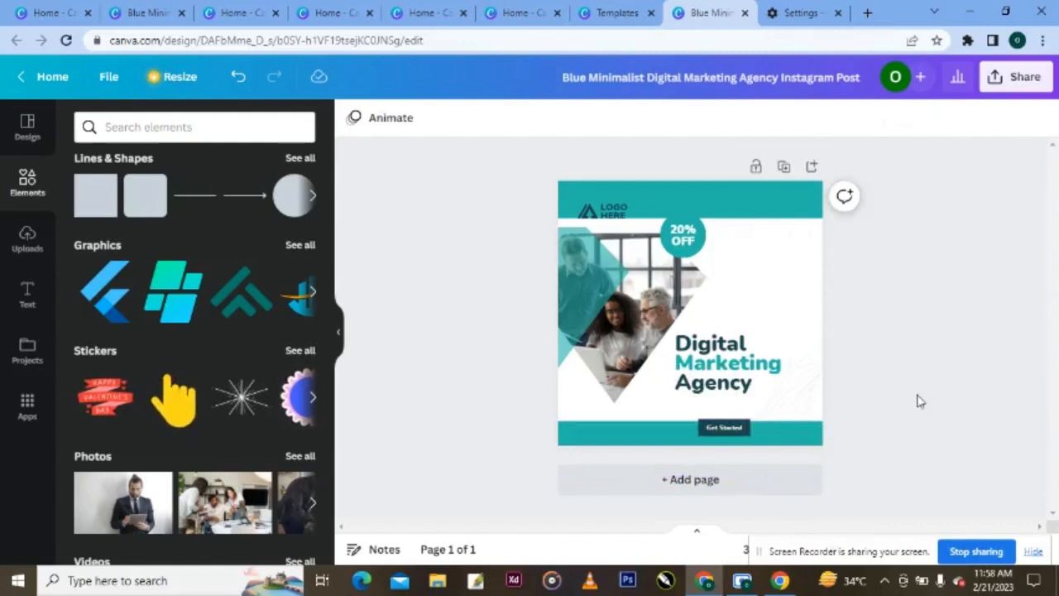
# - Replace the headline with 'PIXEL' and 'PHOTOGRAPHY' on two lines
pyautogui.click(788, 391)
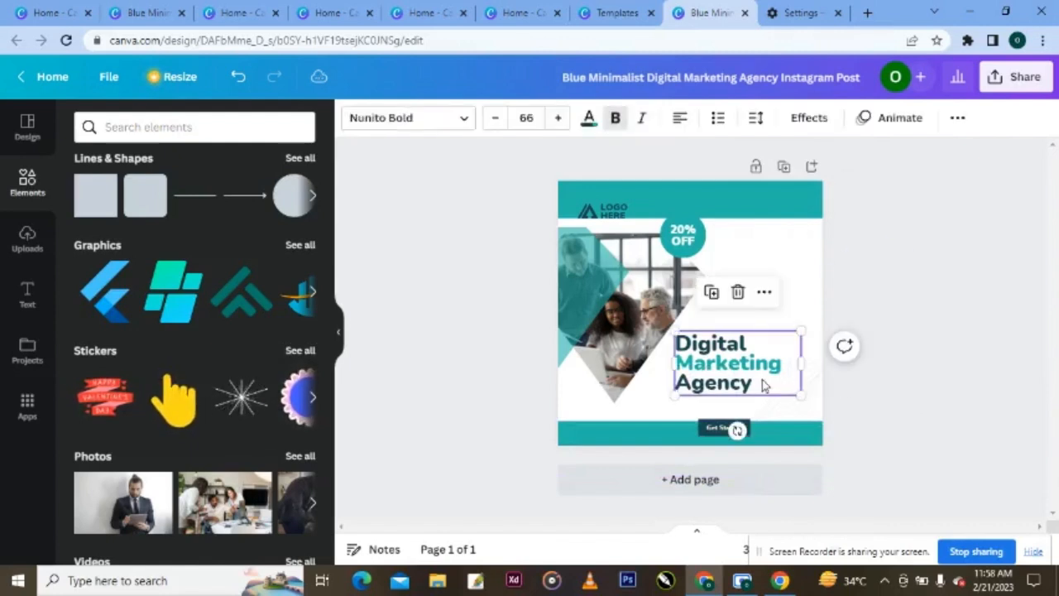
pyautogui.hotkey('ctrl', 'a')
pyautogui.press('BackSpace')
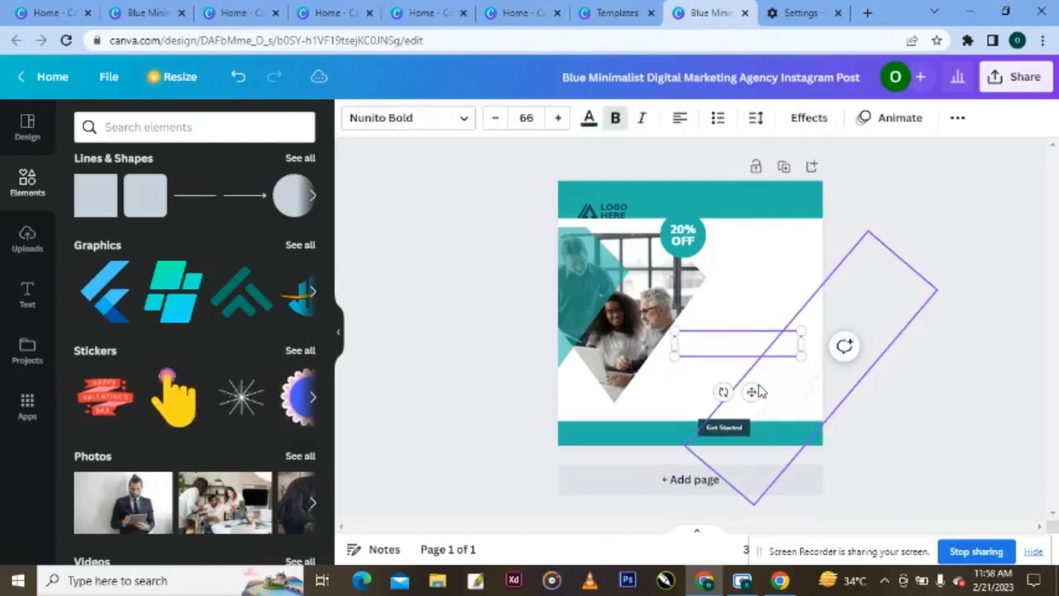
pyautogui.write('Pl')
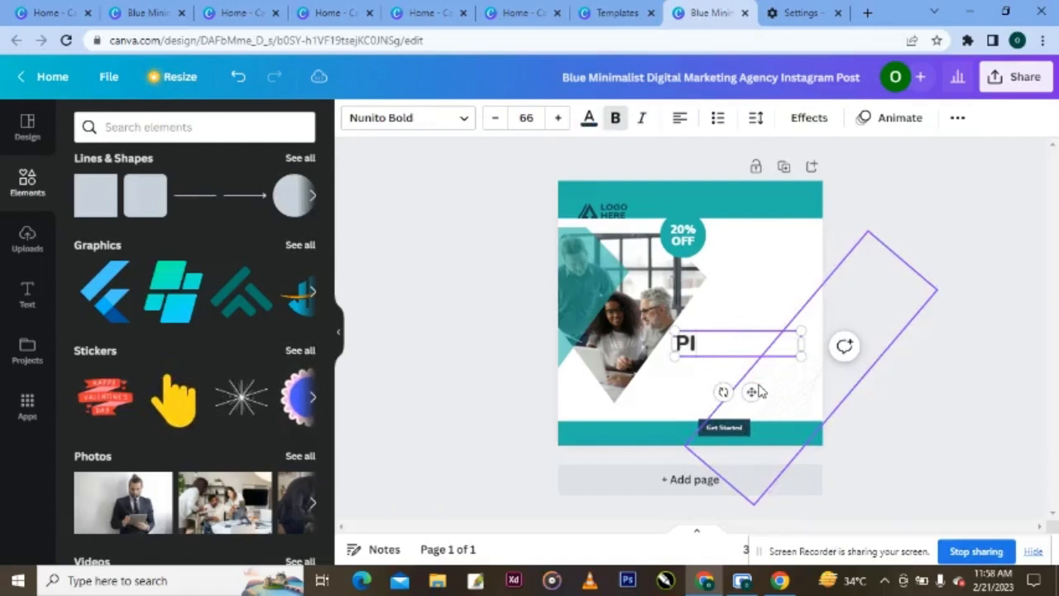
pyautogui.write('XEL')
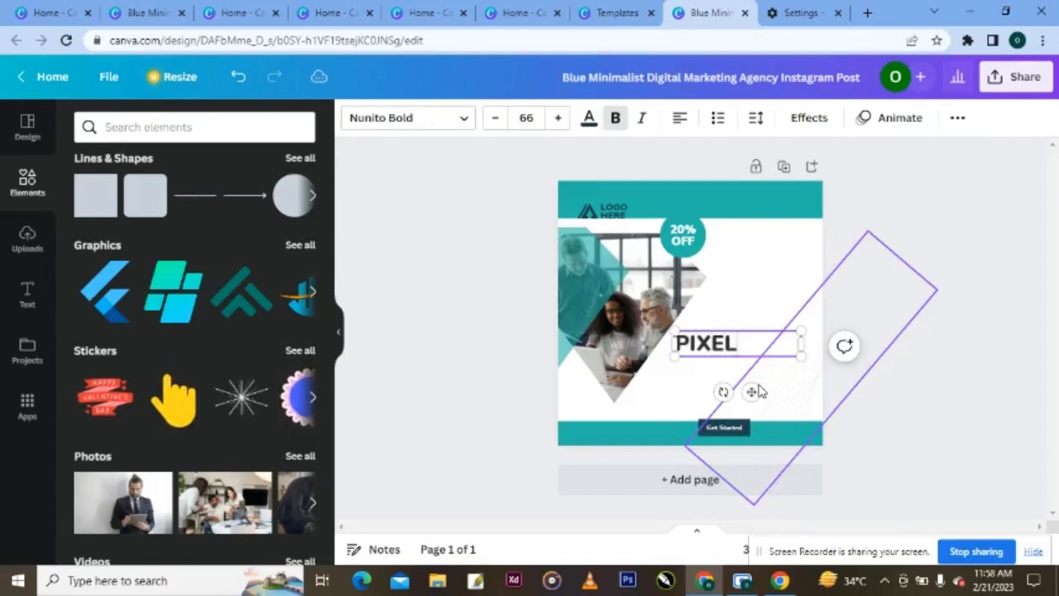
pyautogui.press('Return')
pyautogui.write('P')
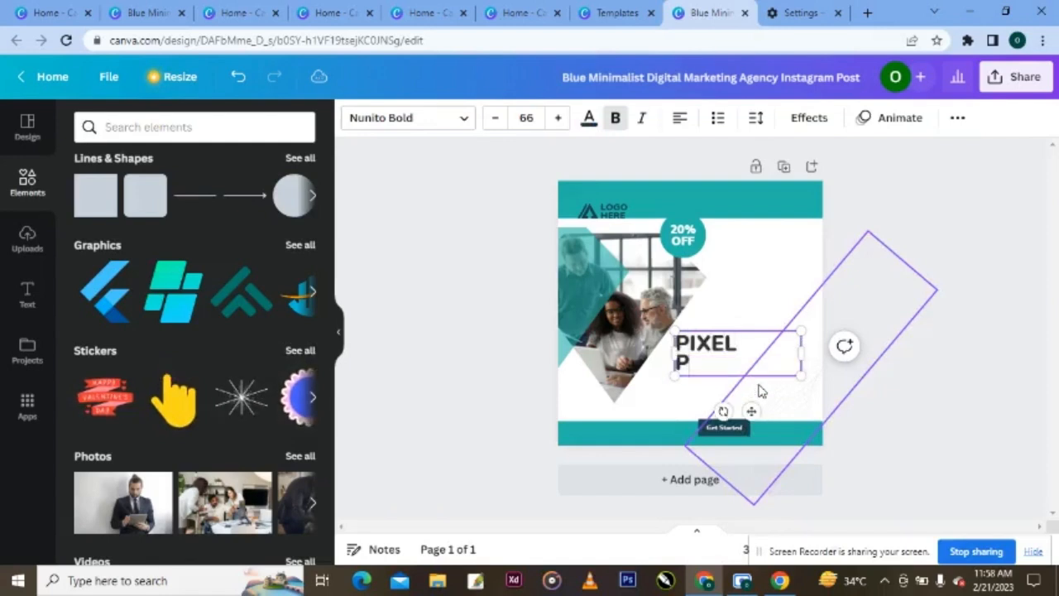
pyautogui.write('HOTOG')
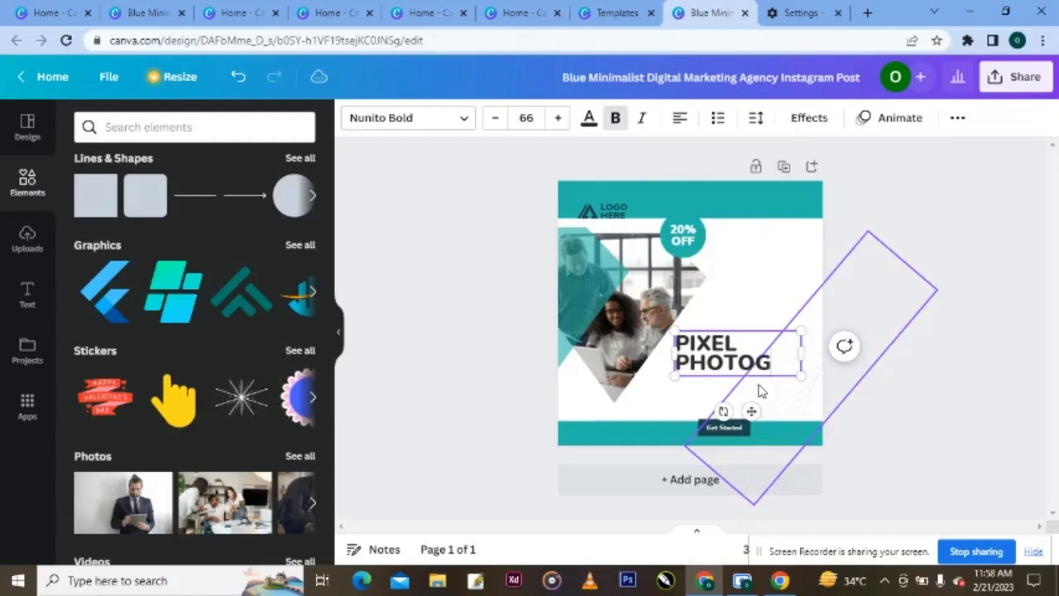
pyautogui.write('RAPHY')
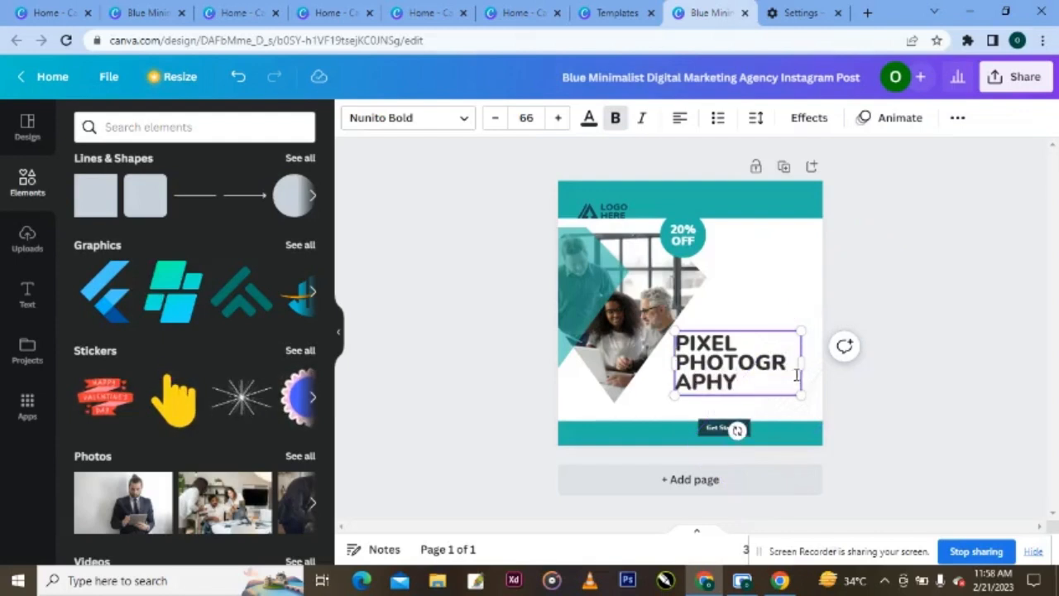
# - Widen, reposition and right-align the title so PIXEL shows fully, and delete the stray rotated shape
pyautogui.moveTo(804, 367); pyautogui.dragTo(865, 371)
pyautogui.click(831, 430)
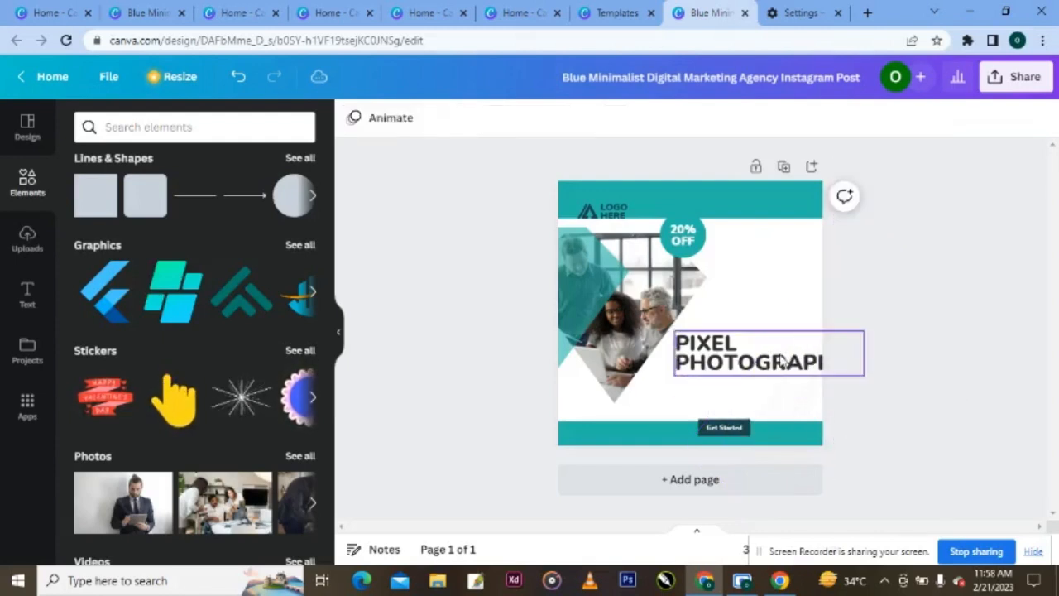
pyautogui.moveTo(781, 362); pyautogui.dragTo(748, 387)
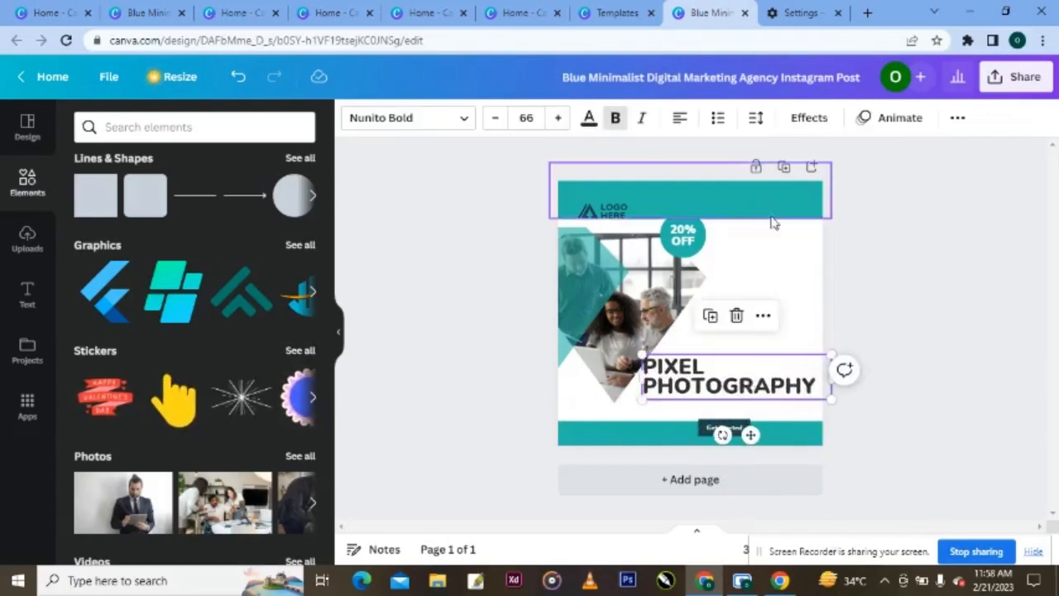
pyautogui.click(682, 122)
pyautogui.click(683, 124)
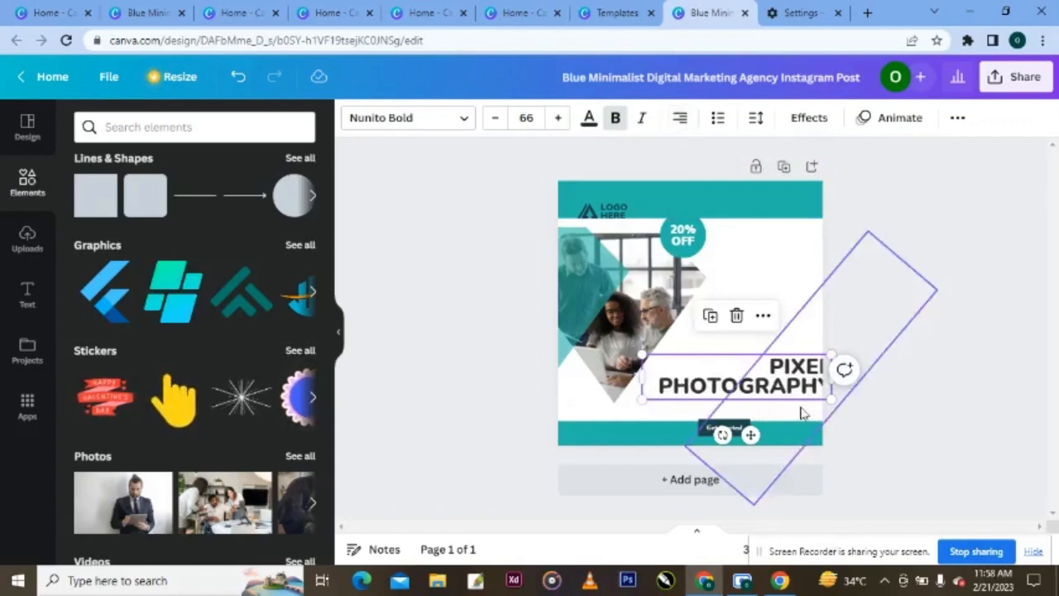
pyautogui.moveTo(792, 380); pyautogui.dragTo(770, 374)
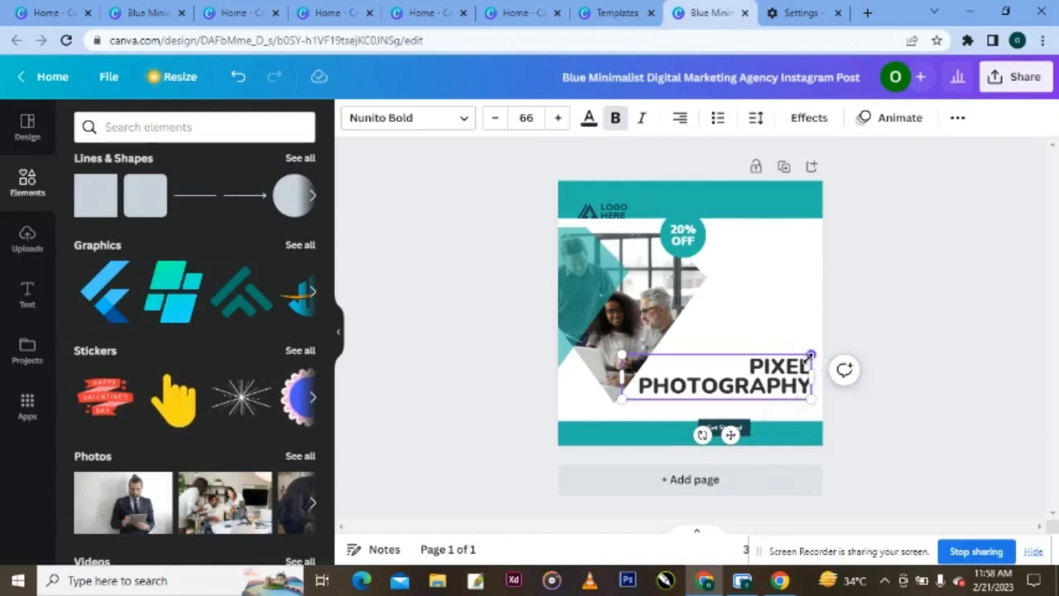
pyautogui.click(818, 310)
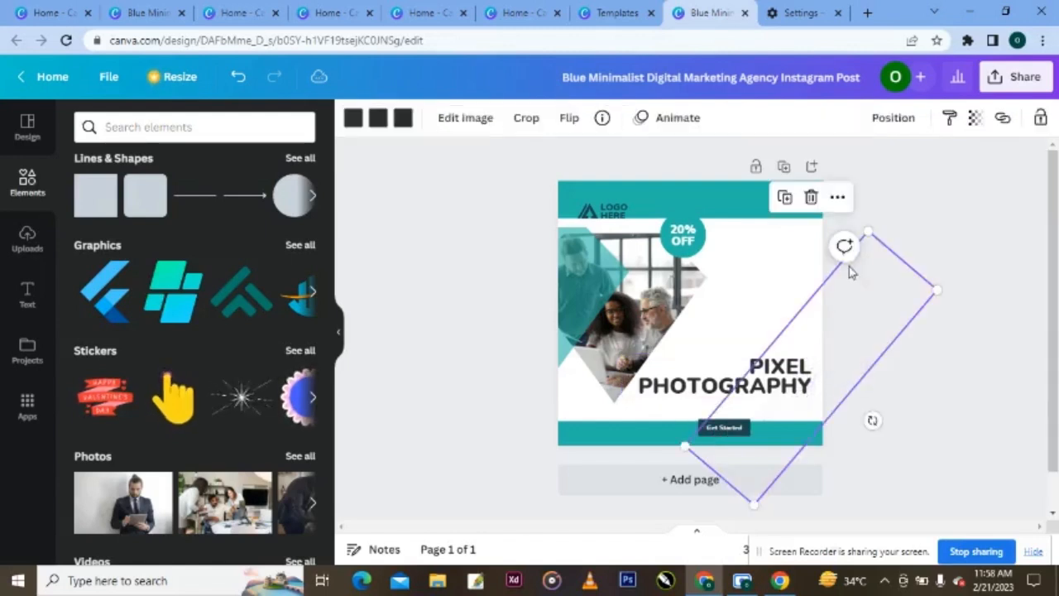
pyautogui.click(811, 200)
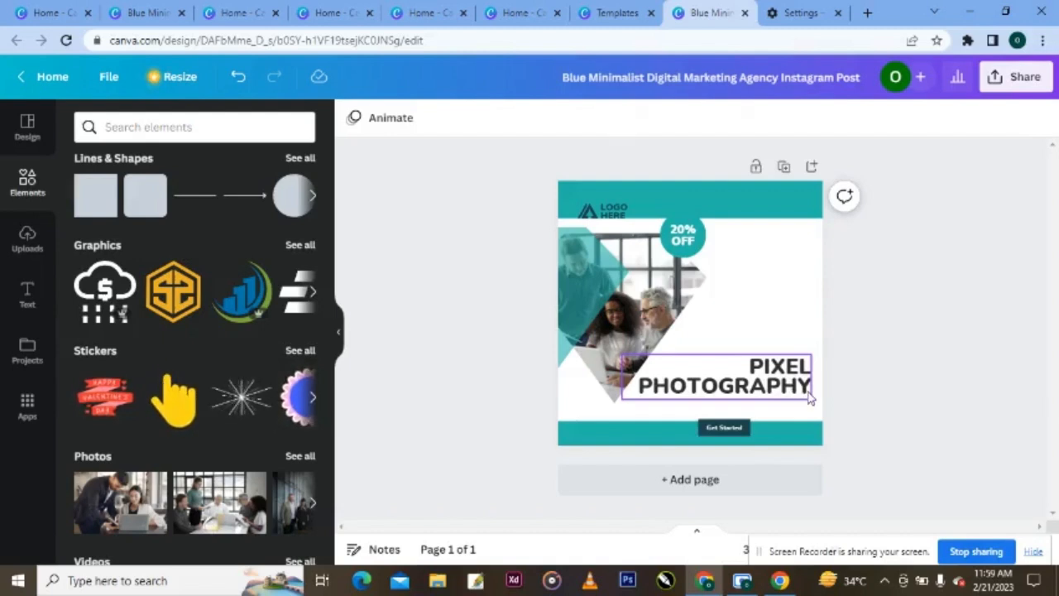
# - Colour the word PHOTOGRAPHY in the title teal
pyautogui.click(809, 392)
pyautogui.moveTo(809, 392); pyautogui.dragTo(647, 387)
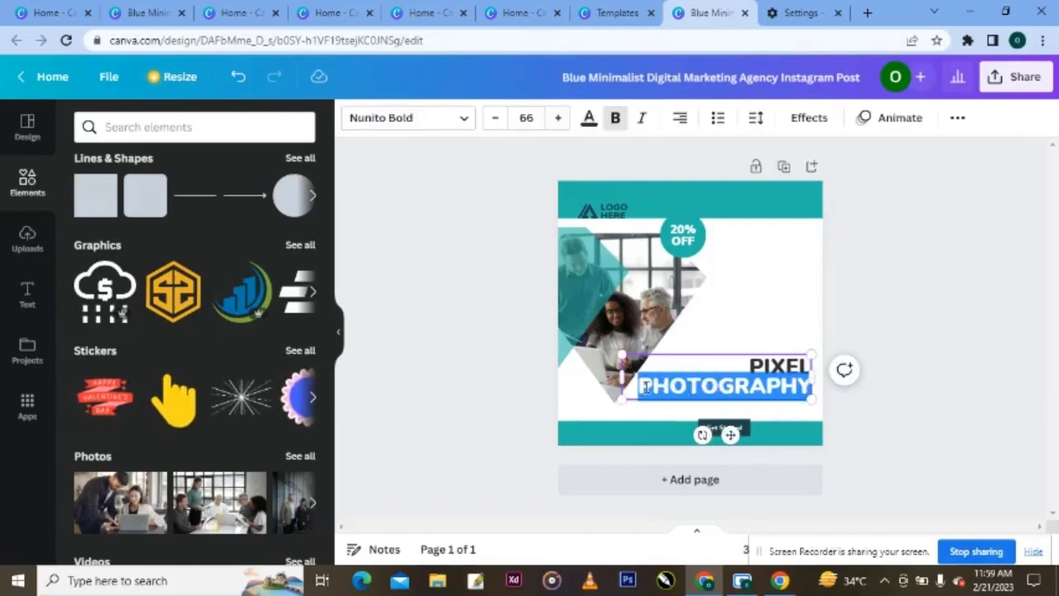
pyautogui.click(589, 124)
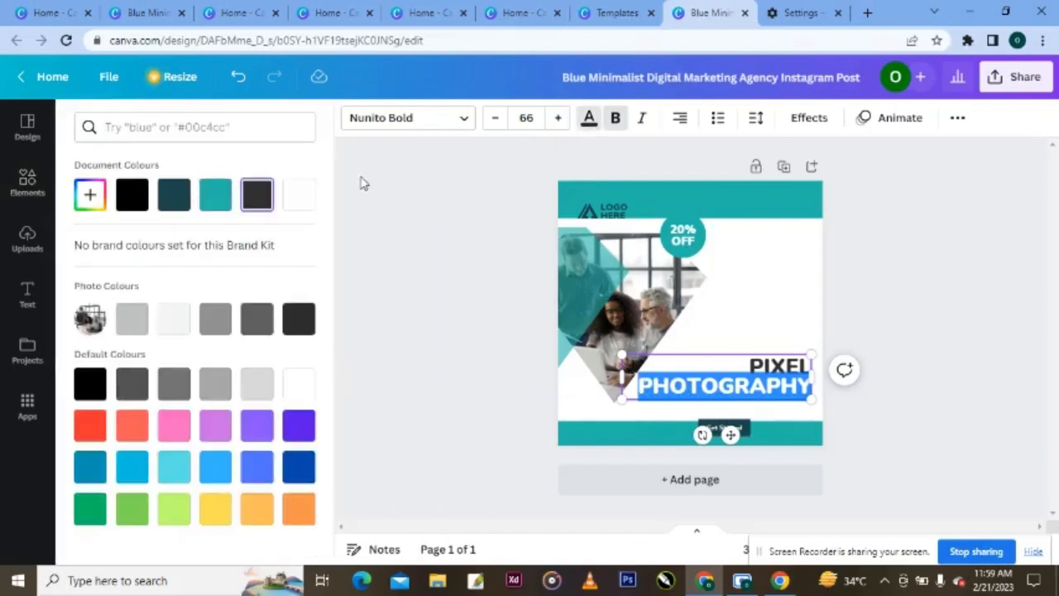
pyautogui.click(219, 203)
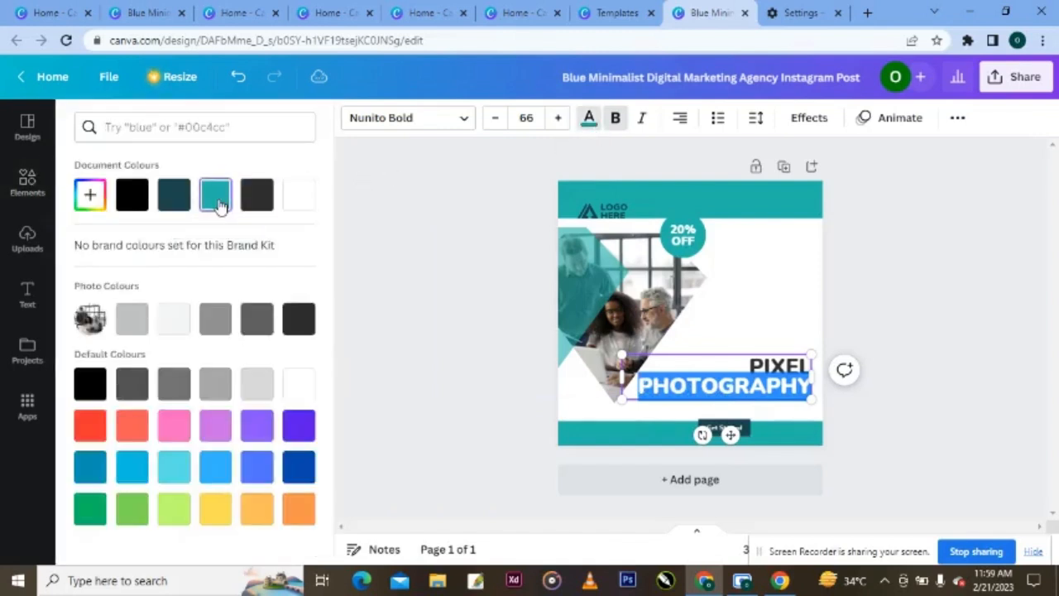
pyautogui.click(872, 252)
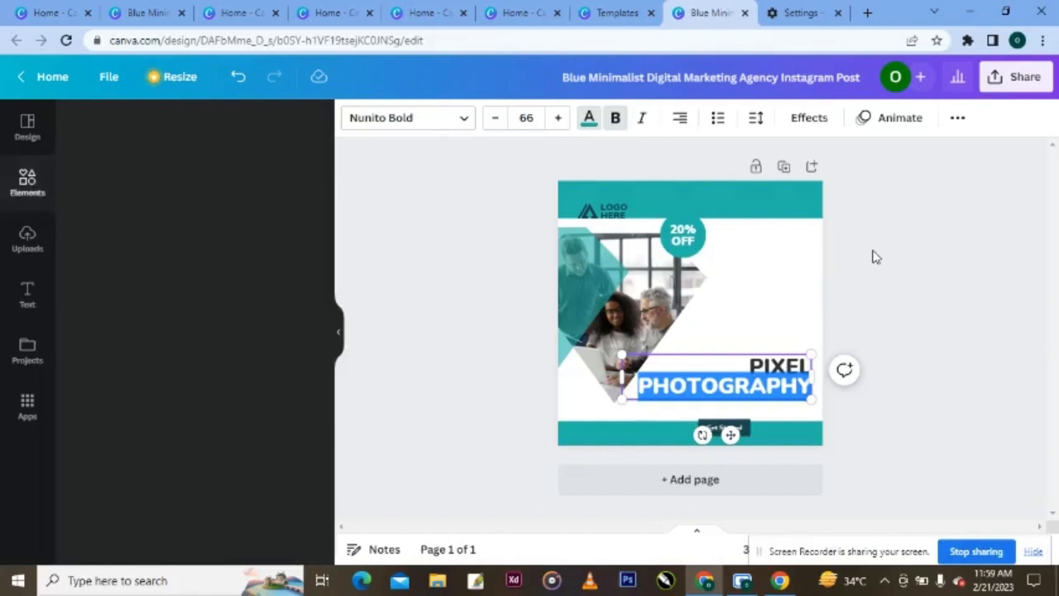
pyautogui.click(851, 297)
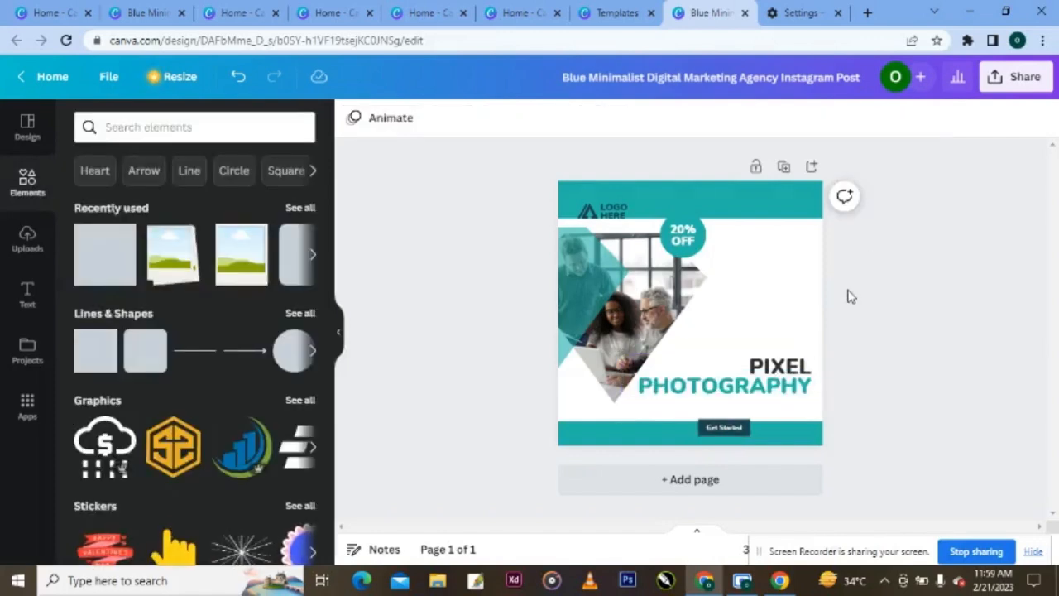
# - Move the 20% OFF badge to the right, just above PIXEL
pyautogui.click(685, 242)
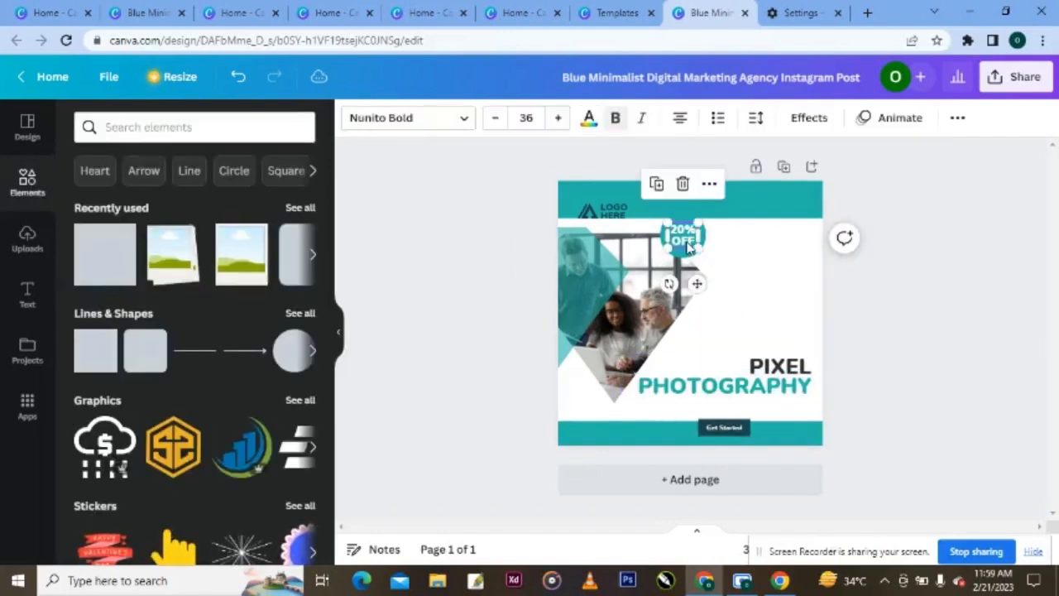
pyautogui.click(697, 242)
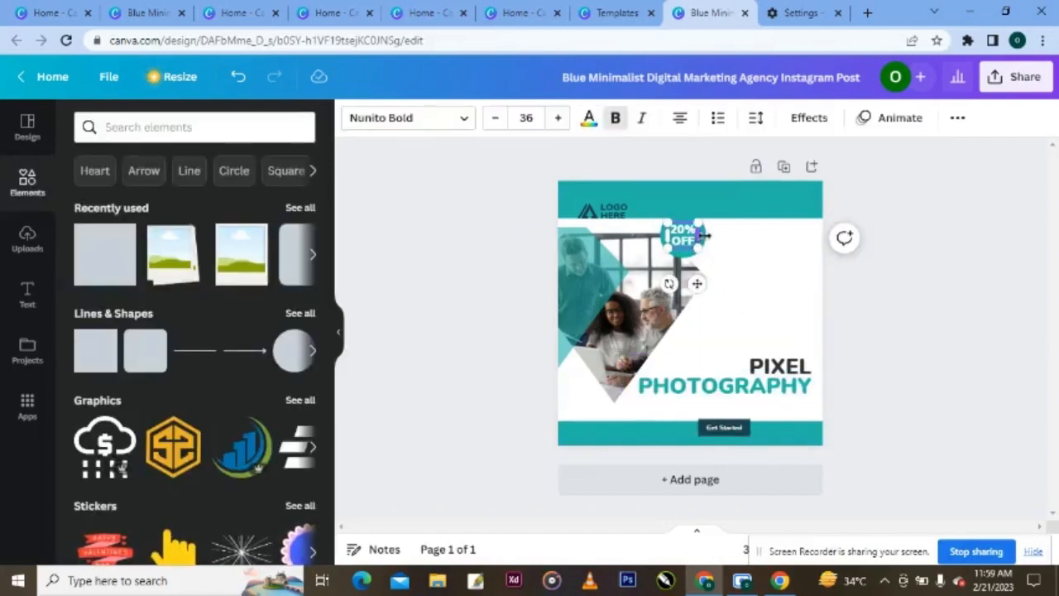
pyautogui.click(684, 252)
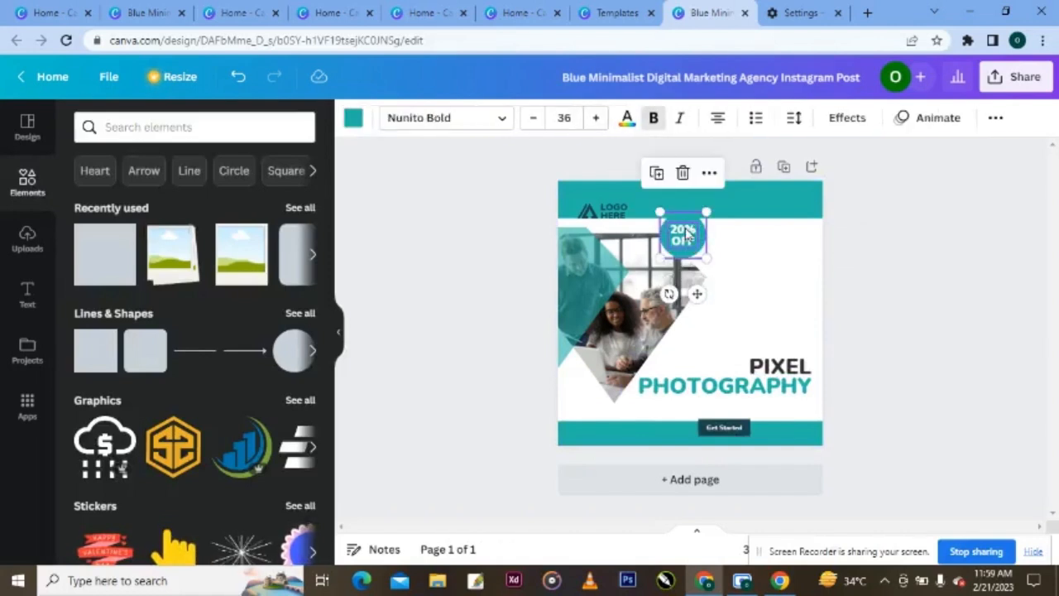
pyautogui.moveTo(685, 234); pyautogui.dragTo(787, 317)
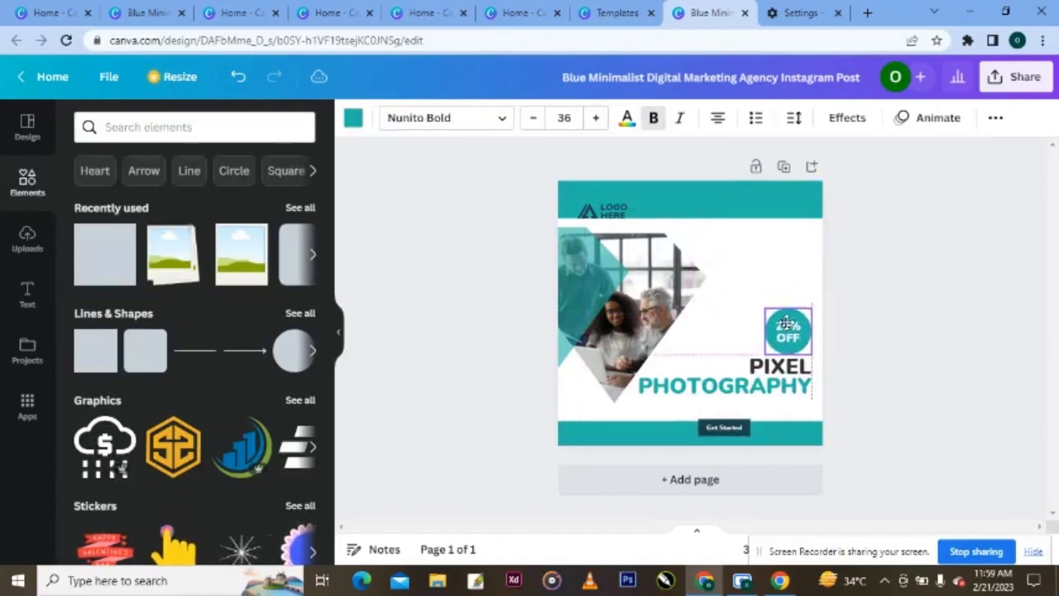
# - Delete the people photo along with its frame, then the teal triangle shape
pyautogui.click(685, 303)
pyautogui.moveTo(685, 303); pyautogui.dragTo(768, 310)
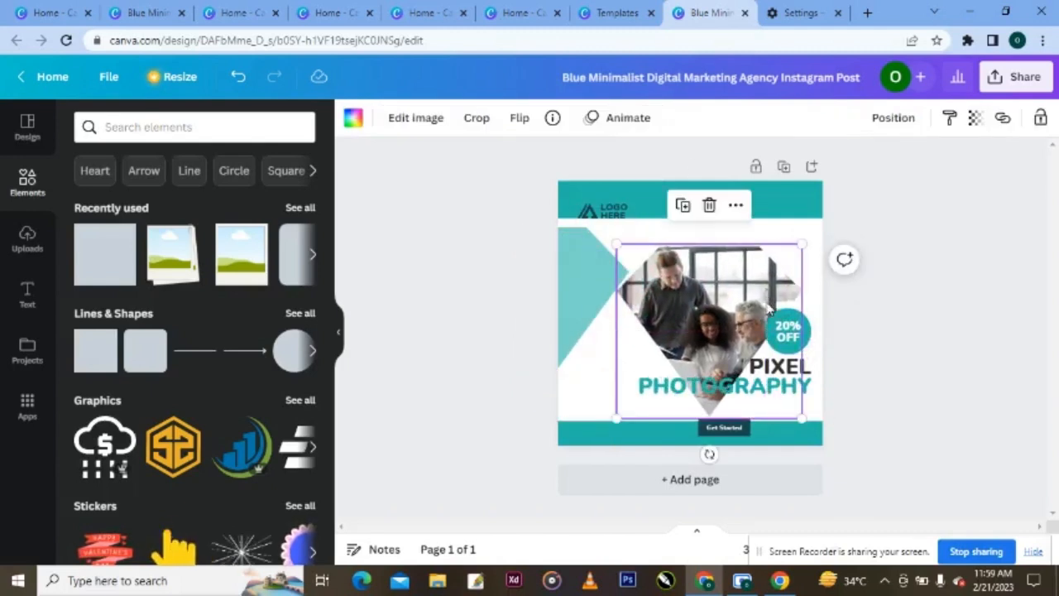
pyautogui.click(709, 204)
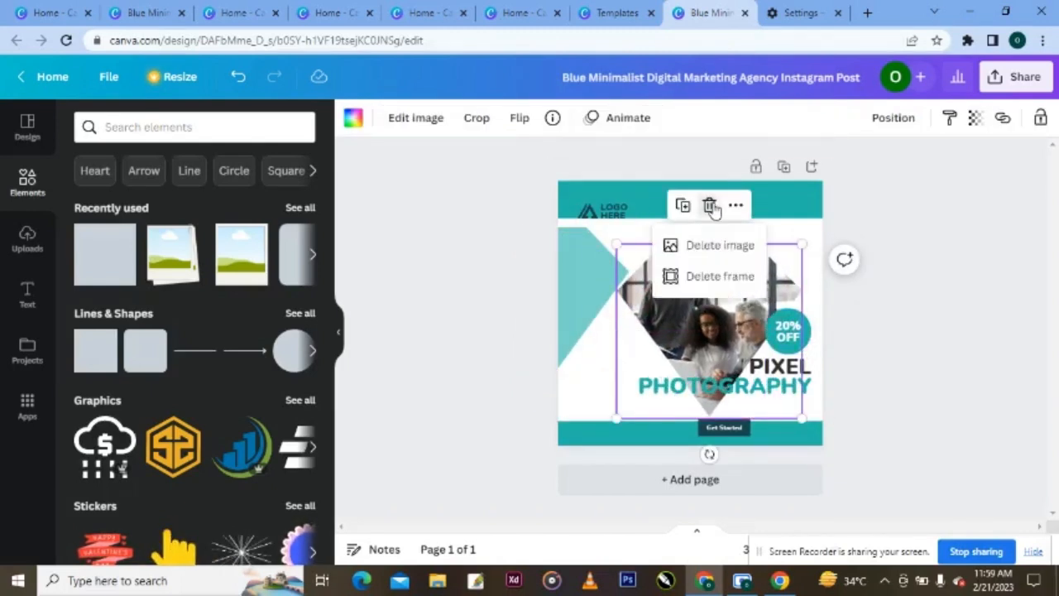
pyautogui.click(709, 277)
pyautogui.click(605, 284)
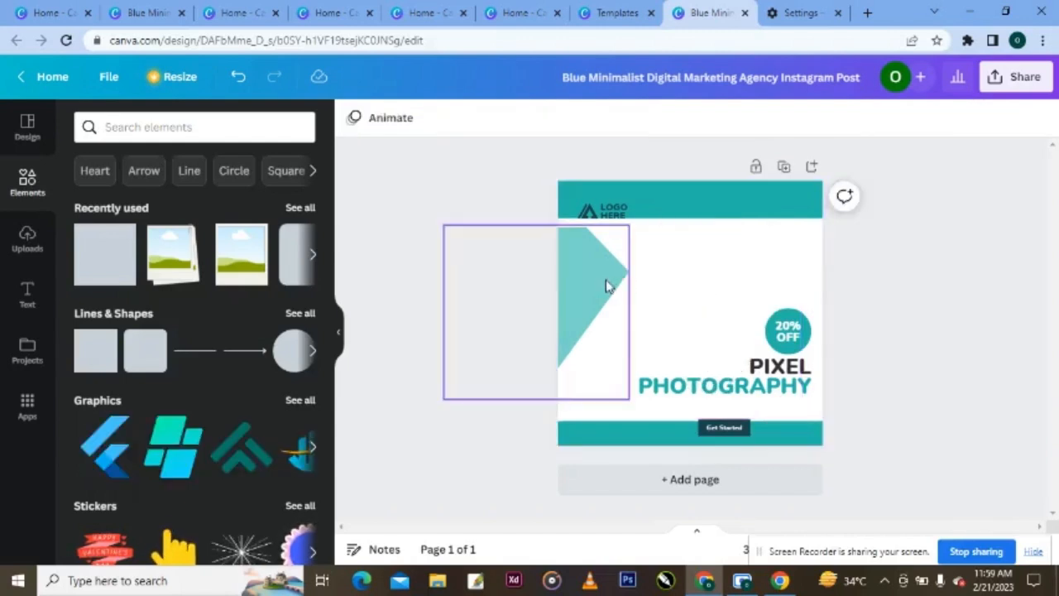
pyautogui.click(535, 184)
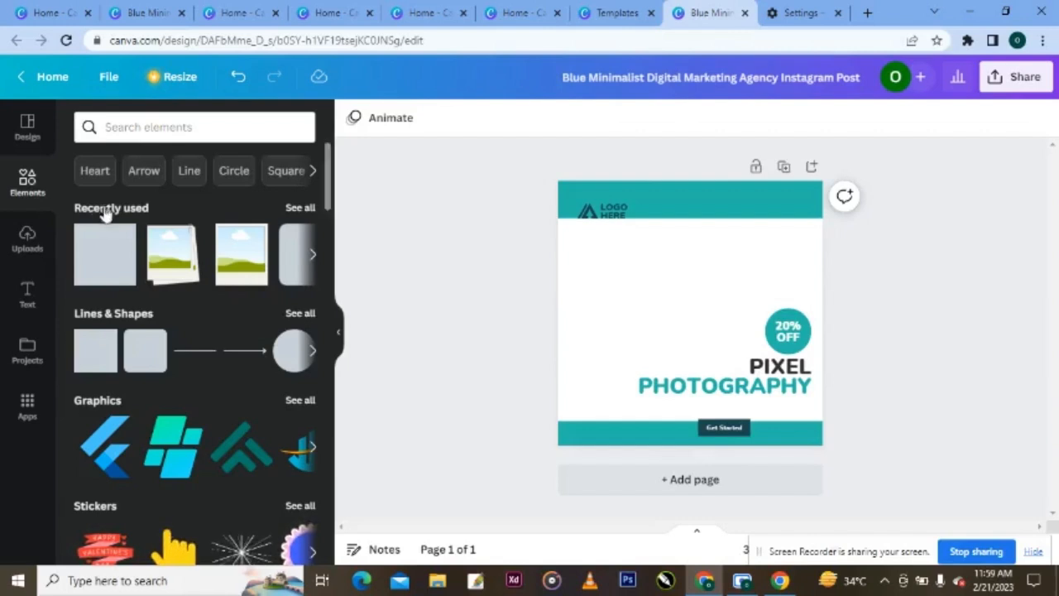
# - Search elements for 'camera' and show only the Photos results
pyautogui.click(163, 132)
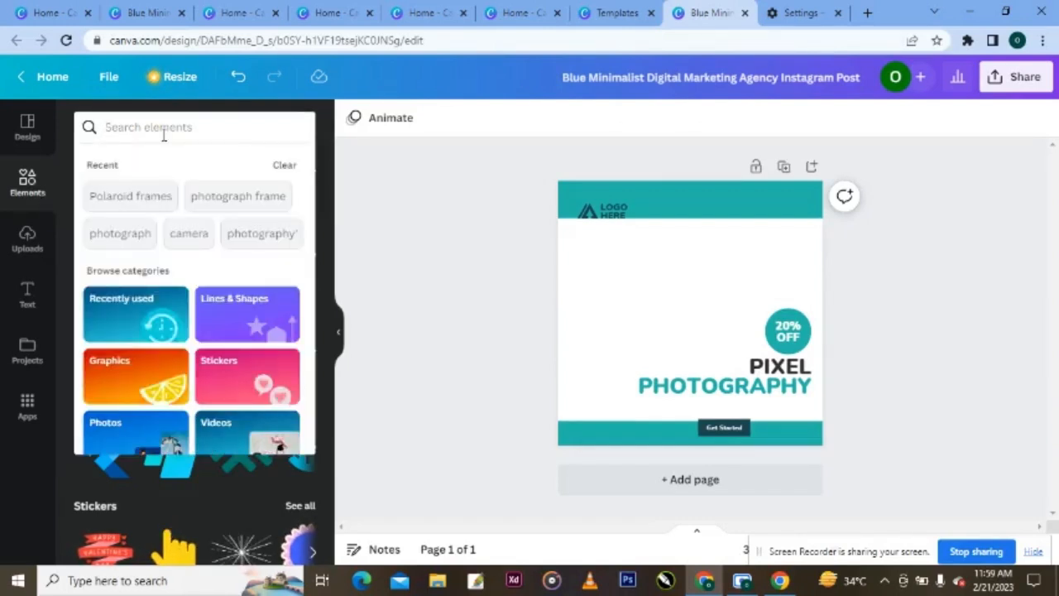
pyautogui.write('ca')
pyautogui.write('mere')
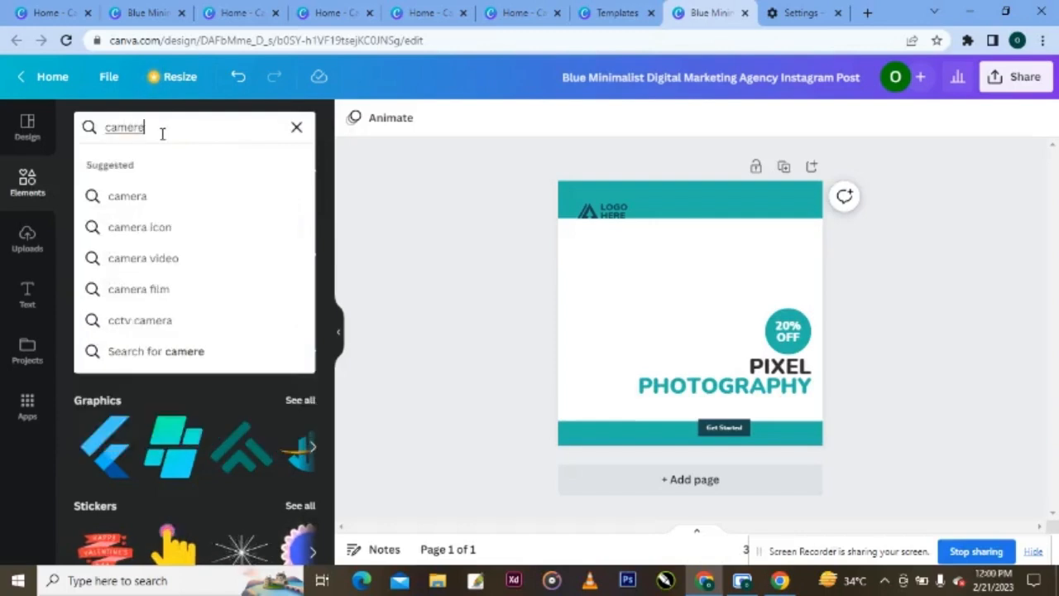
pyautogui.press('BackSpace')
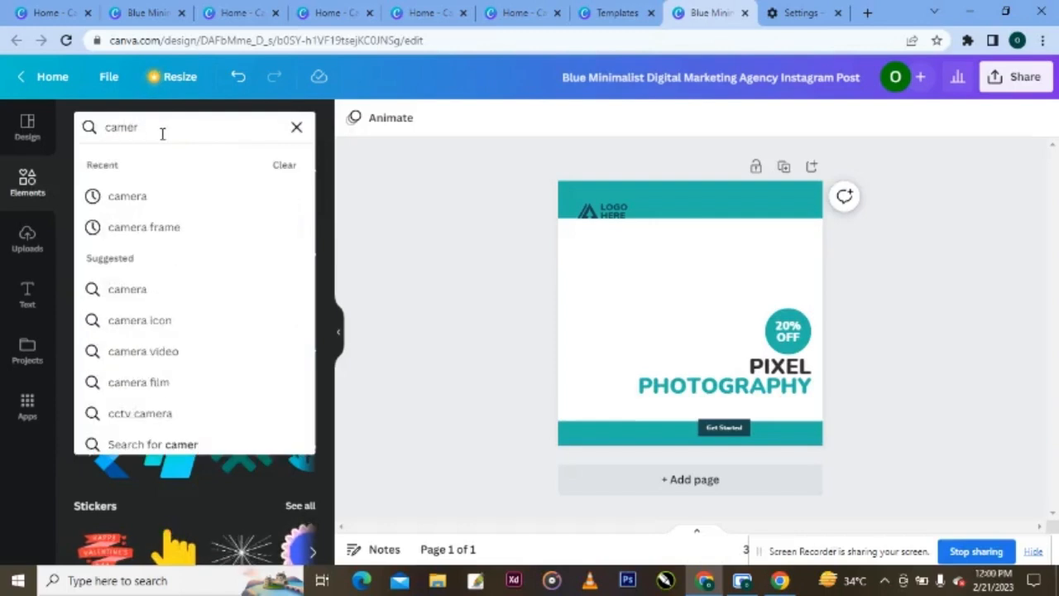
pyautogui.write('a')
pyautogui.click(128, 196)
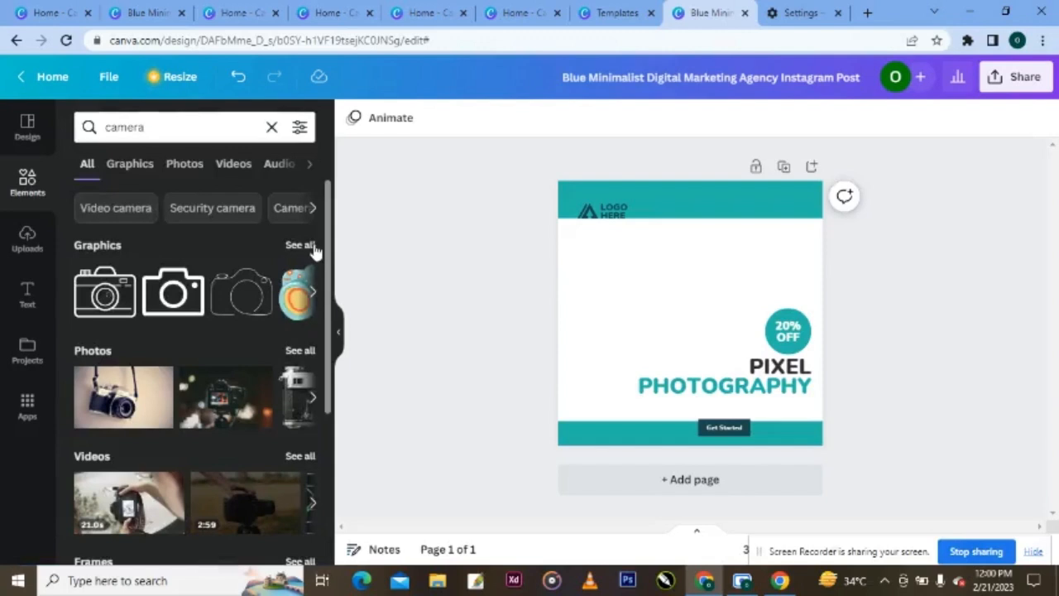
pyautogui.click(302, 353)
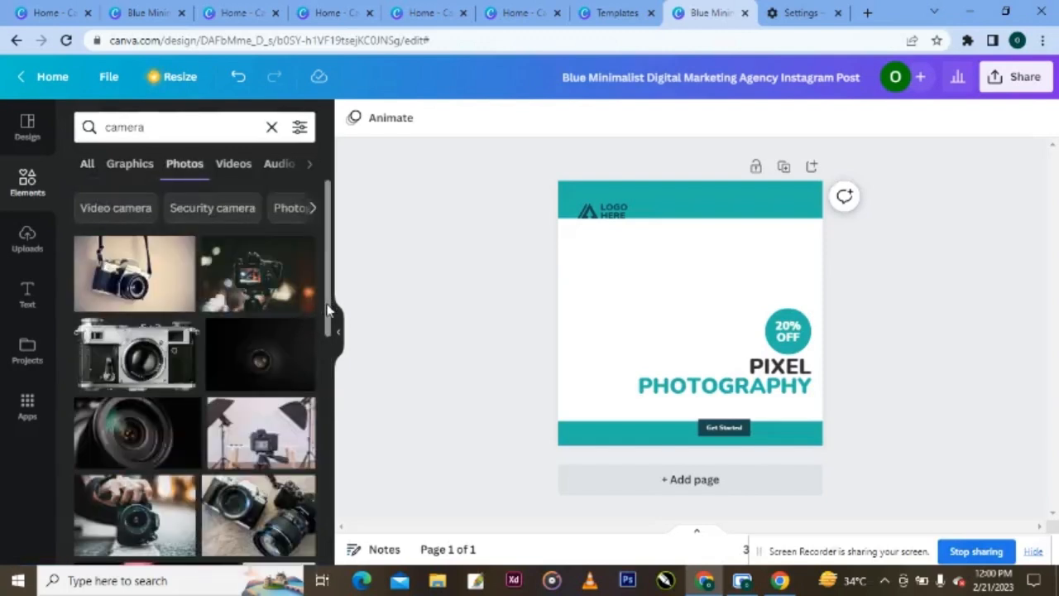
# - Browse the camera photos and add a camera-lens photo to the design
pyautogui.moveTo(327, 311); pyautogui.dragTo(331, 510)
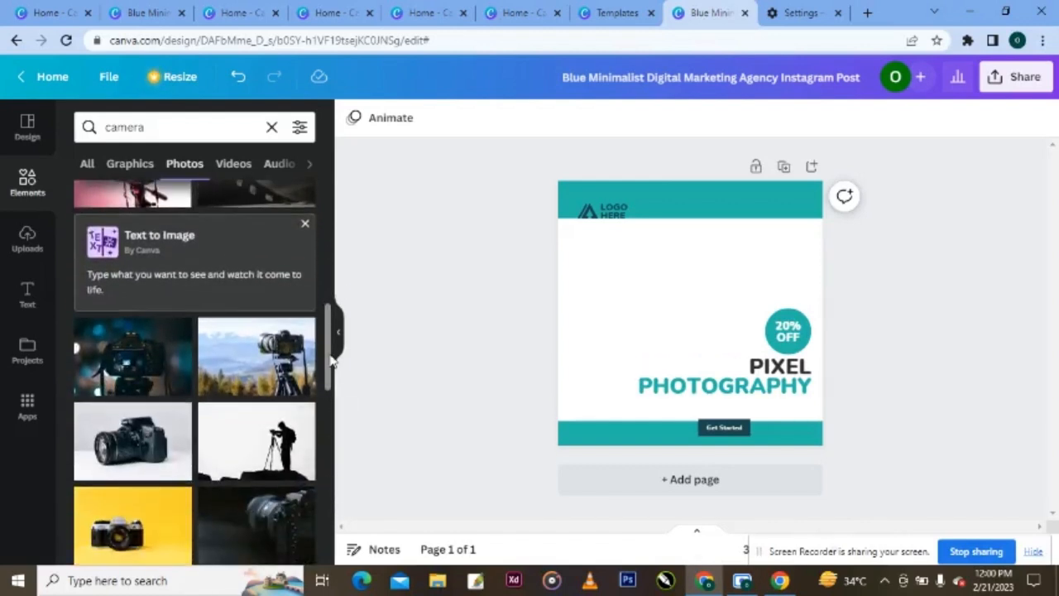
pyautogui.moveTo(328, 357); pyautogui.dragTo(329, 509)
pyautogui.scroll(-2, 329, 513)
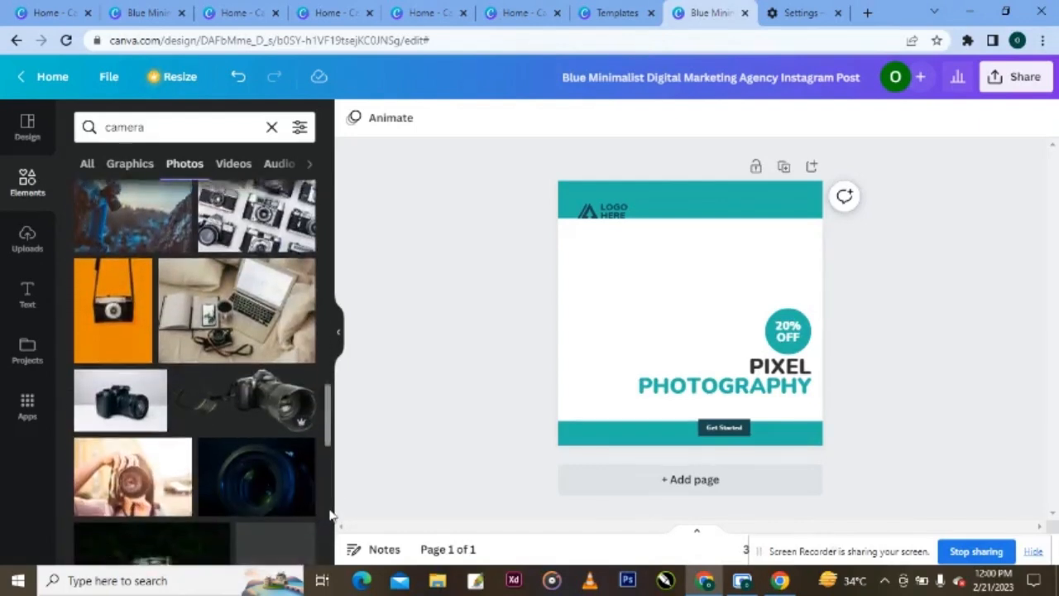
pyautogui.scroll(-1, 329, 523)
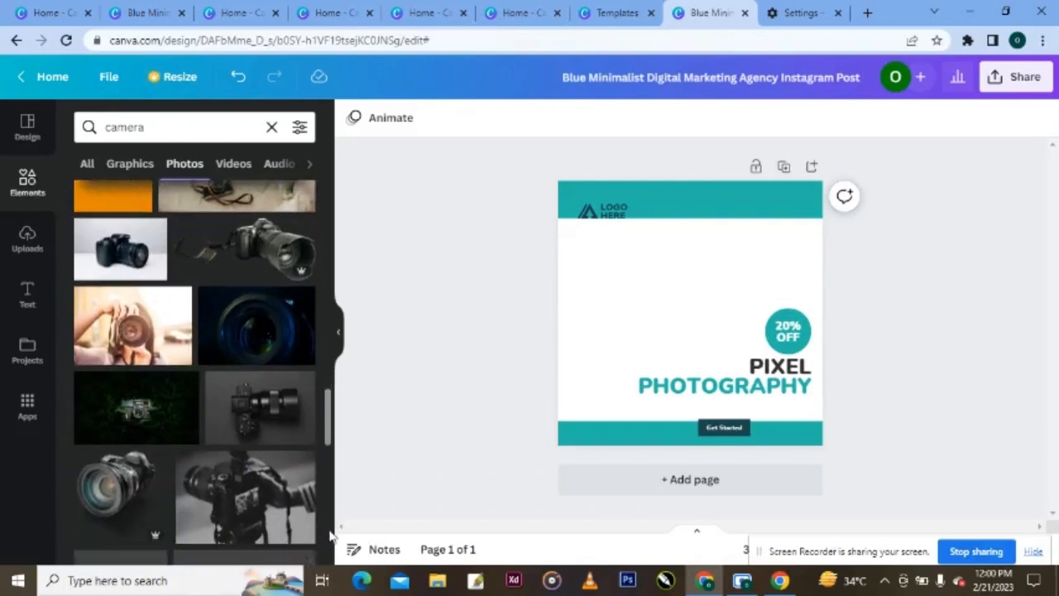
pyautogui.click(130, 505)
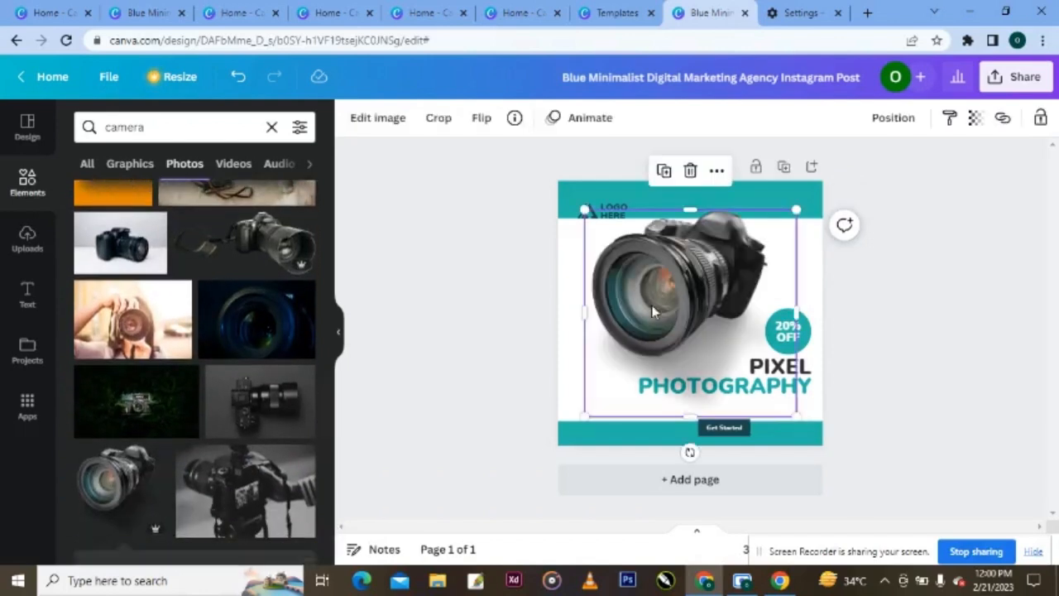
# - Centre the camera-lens photo, crop its bottom and shrink it, zooming in on the design
pyautogui.moveTo(683, 302); pyautogui.dragTo(700, 326)
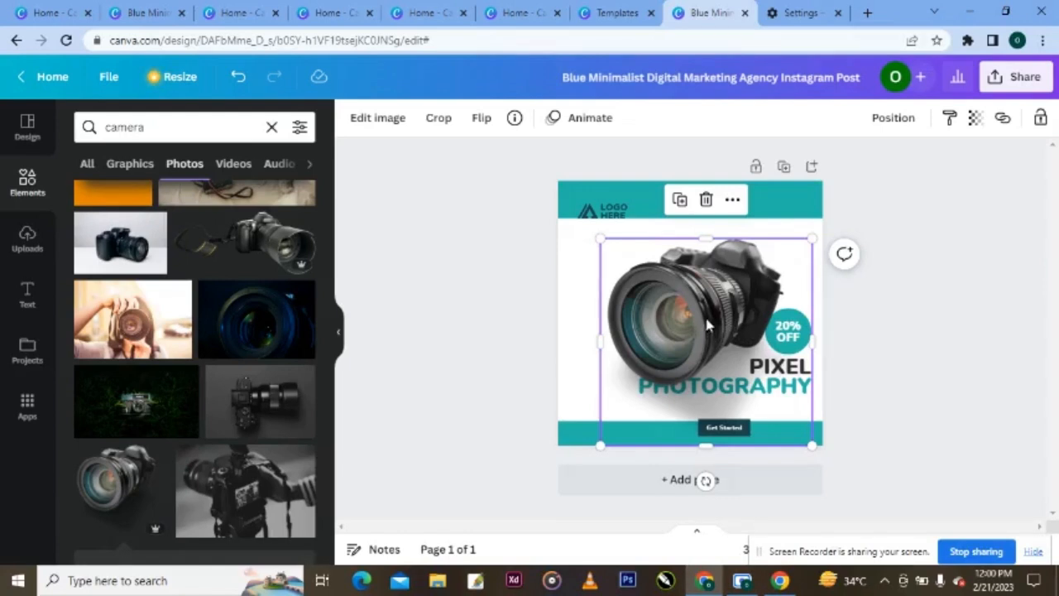
pyautogui.moveTo(707, 314)
pyautogui.mouseDown()
pyautogui.moveTo(718, 321)
pyautogui.moveTo(704, 319)
pyautogui.mouseUp()
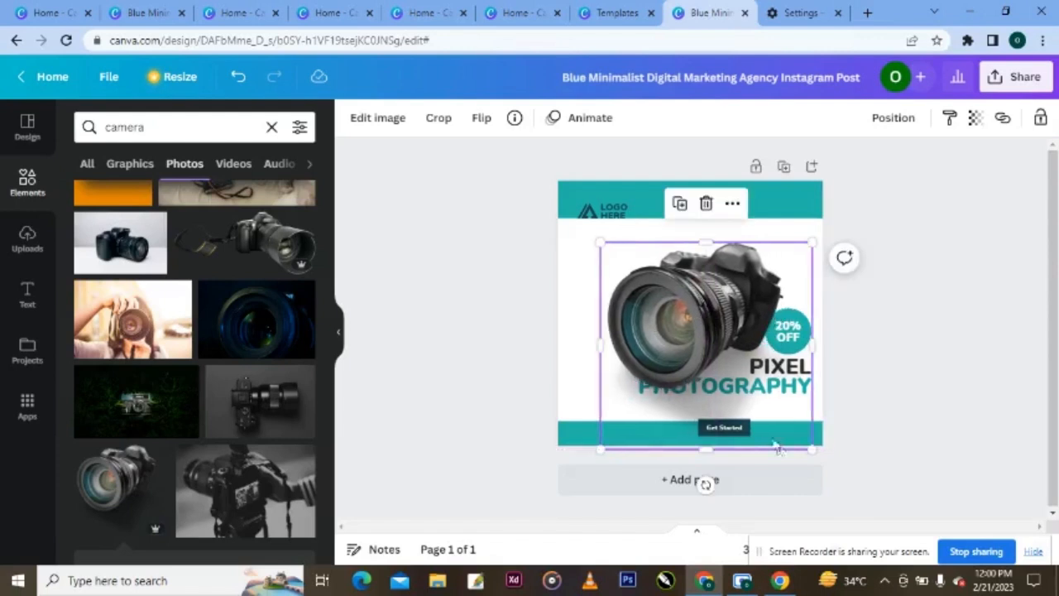
pyautogui.moveTo(705, 450); pyautogui.dragTo(704, 400)
pyautogui.moveTo(811, 401); pyautogui.dragTo(795, 386)
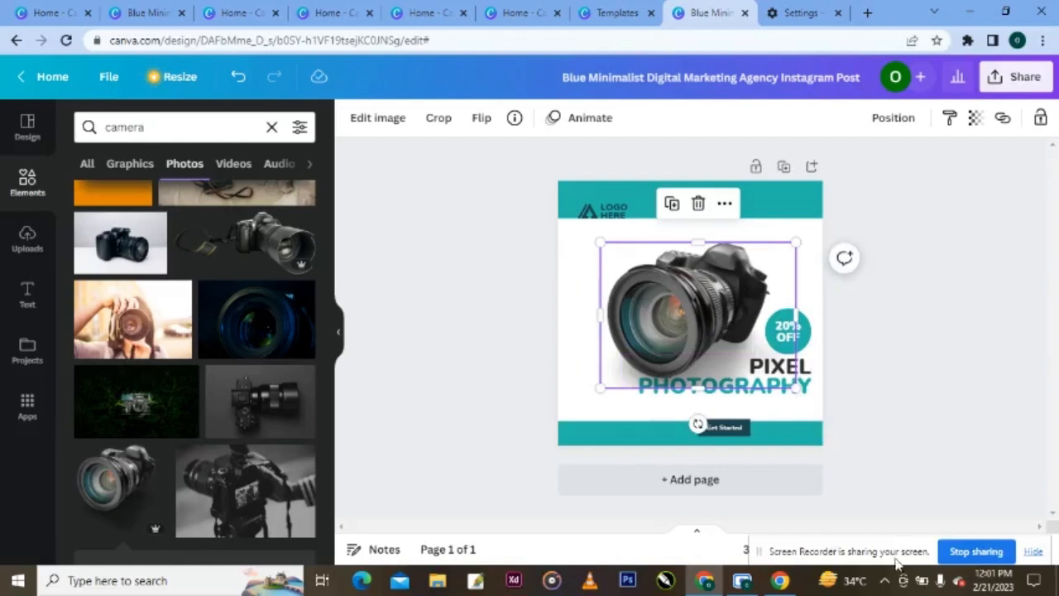
pyautogui.moveTo(921, 547); pyautogui.dragTo(195, 589)
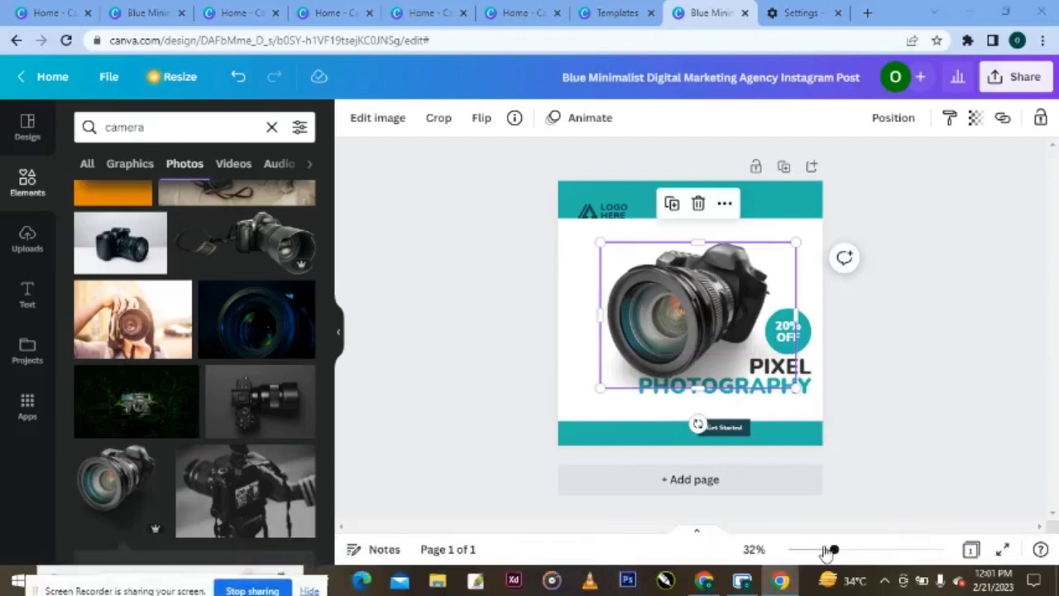
pyautogui.moveTo(836, 551); pyautogui.dragTo(852, 558)
pyautogui.moveTo(713, 329); pyautogui.dragTo(723, 336)
# - Move the PIXEL PHOTOGRAPHY heading down slightly and enlarge it from 66 to 70
pyautogui.click(990, 450)
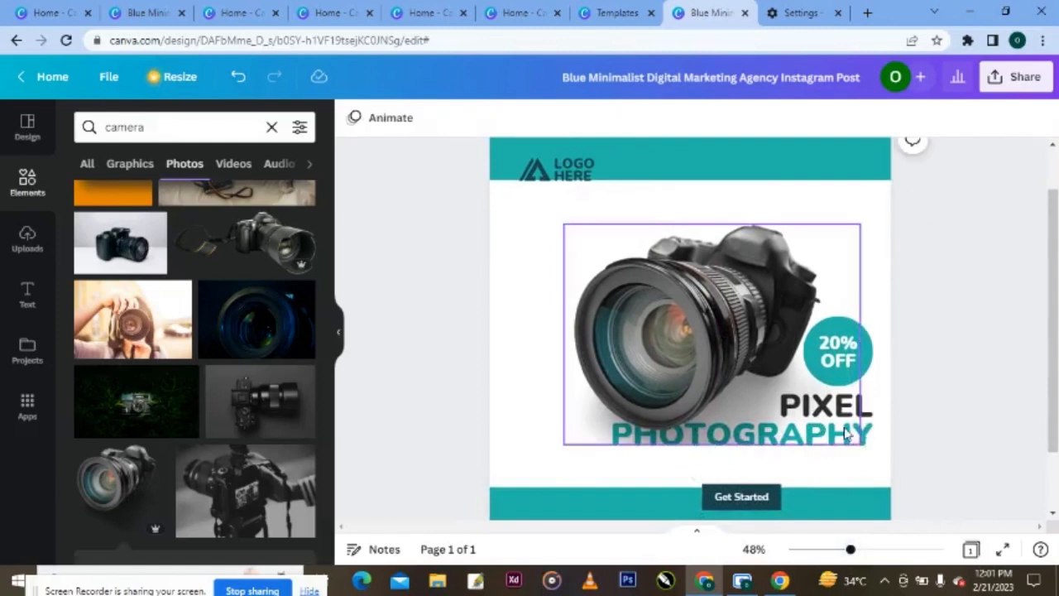
pyautogui.click(851, 435)
pyautogui.click(919, 445)
pyautogui.click(863, 431)
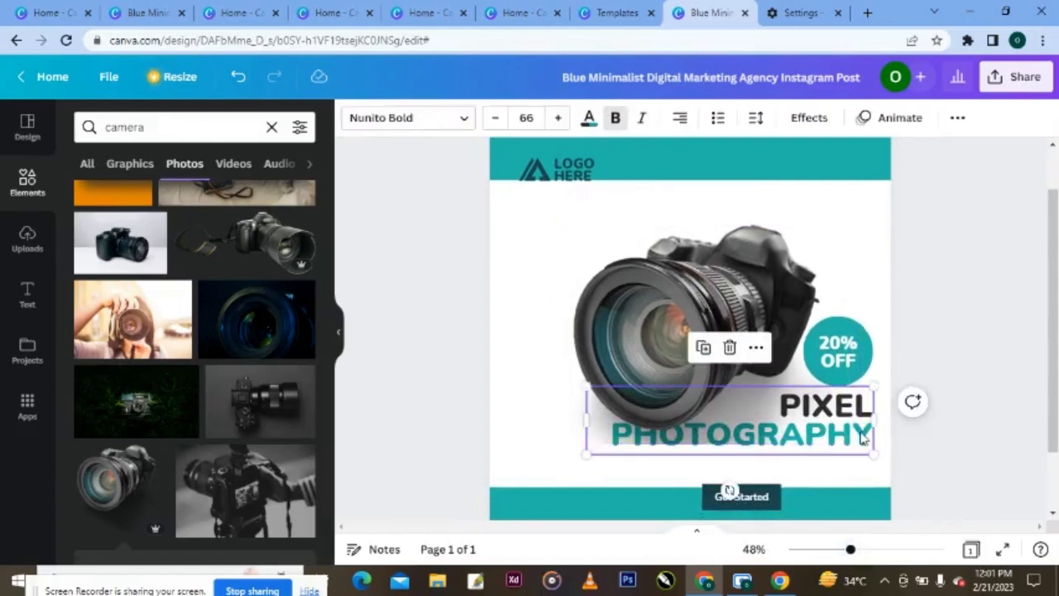
pyautogui.moveTo(860, 430); pyautogui.dragTo(860, 446)
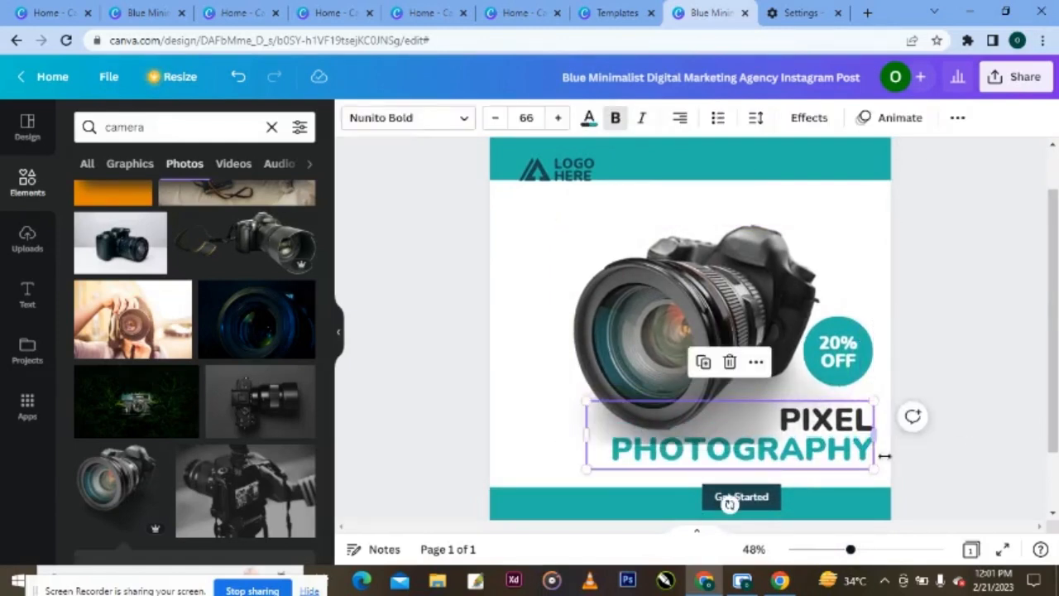
pyautogui.moveTo(874, 400); pyautogui.dragTo(838, 420)
pyautogui.press('Escape')
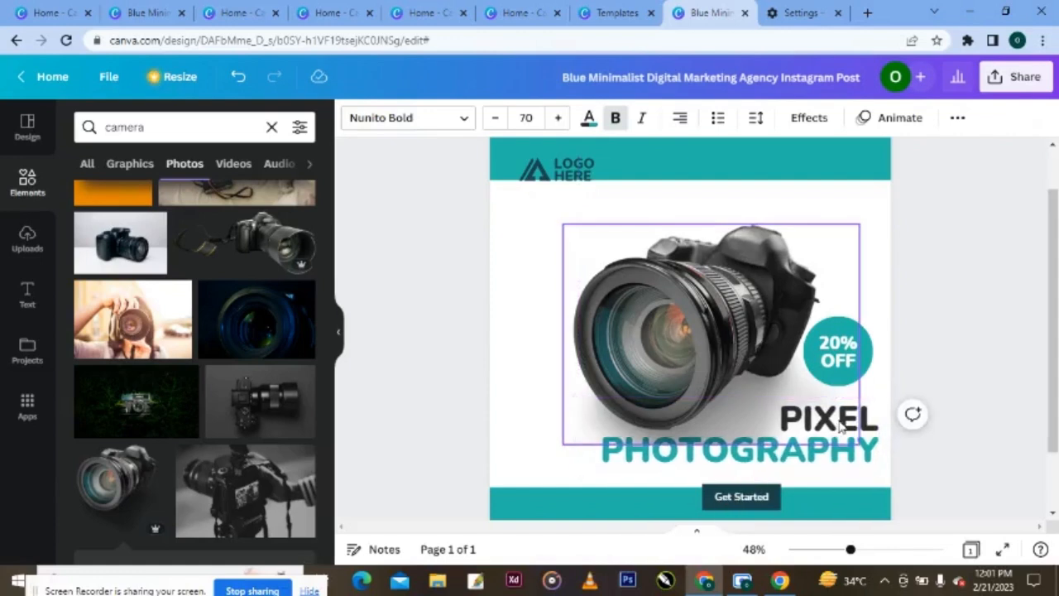
# - Nudge the camera photo slightly to the right
pyautogui.moveTo(758, 324); pyautogui.dragTo(769, 333)
pyautogui.click(915, 338)
pyautogui.click(854, 355)
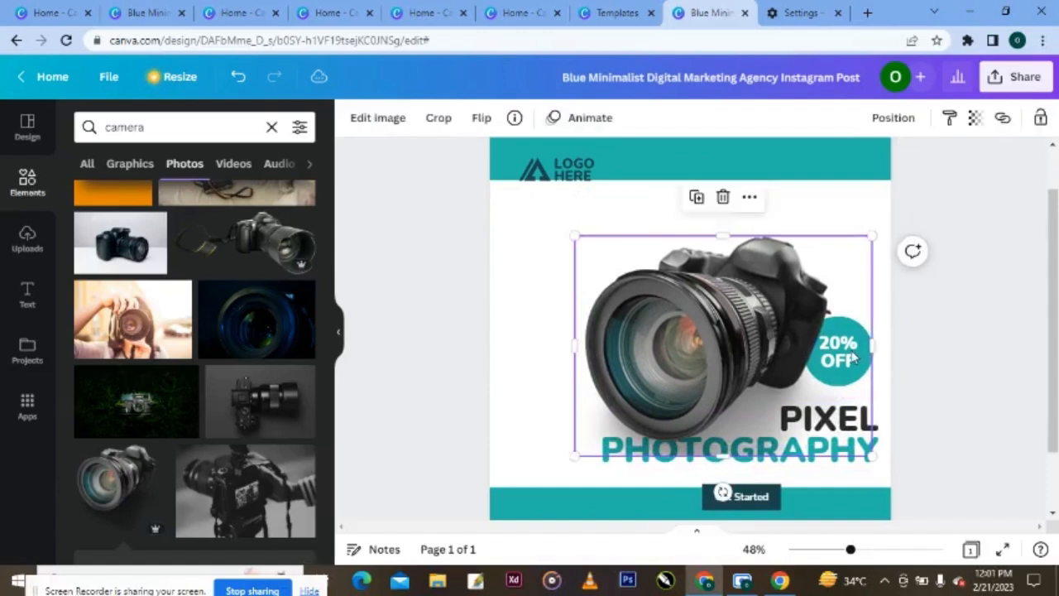
pyautogui.click(935, 366)
pyautogui.click(839, 364)
# - Send the camera photo behind the 20% OFF badge and settle the badge slightly lower right
pyautogui.rightClick(759, 335)
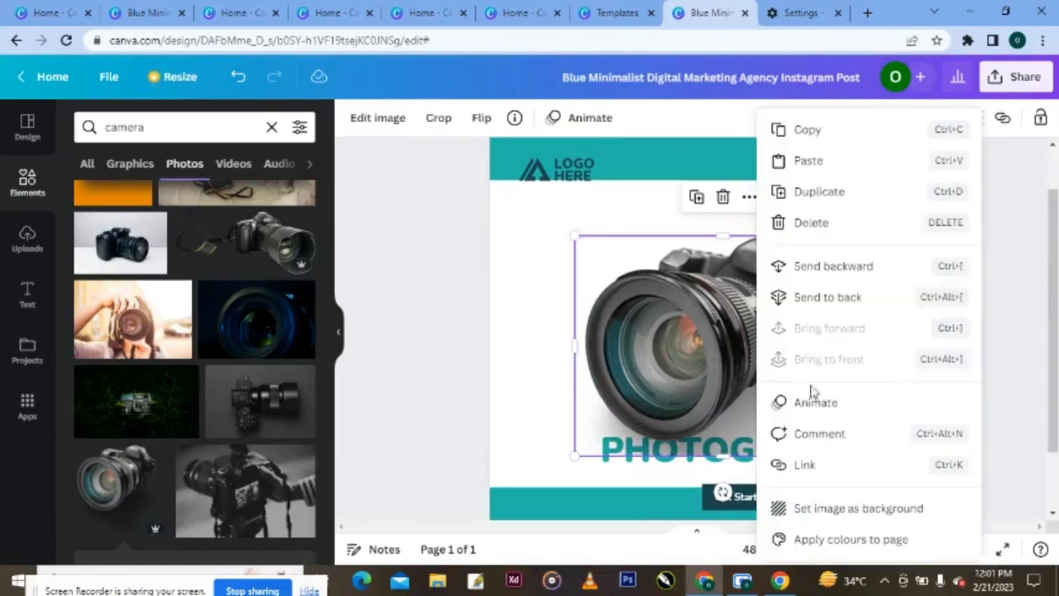
pyautogui.click(810, 274)
pyautogui.click(852, 362)
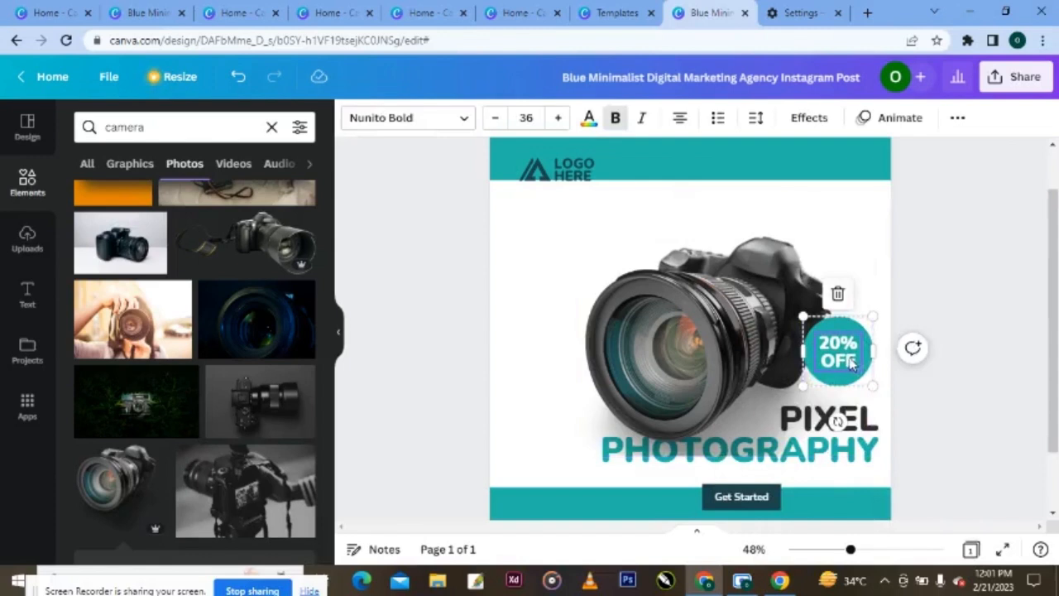
pyautogui.moveTo(852, 362); pyautogui.dragTo(853, 366)
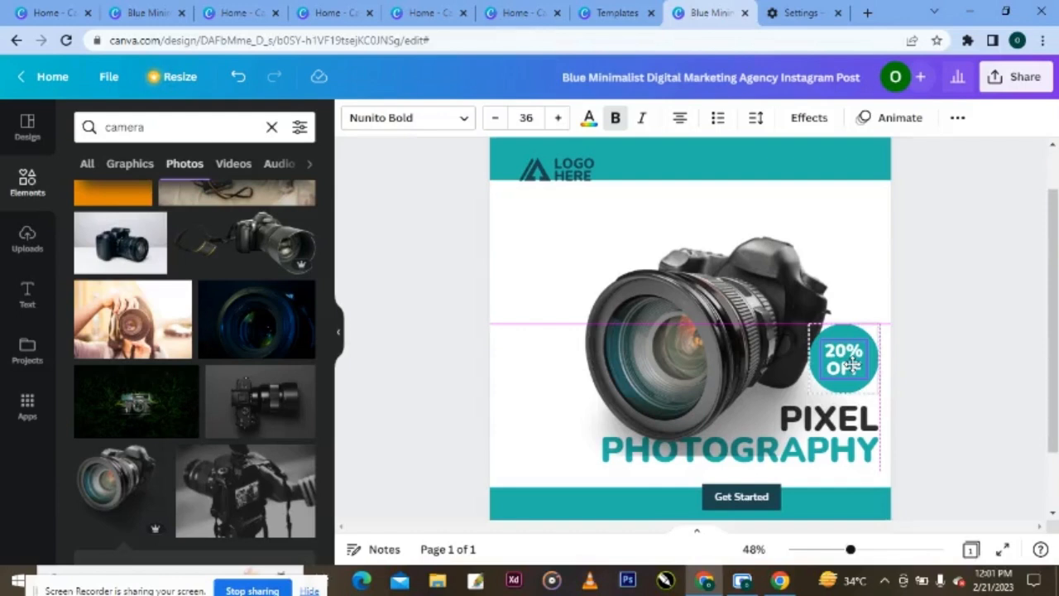
pyautogui.moveTo(850, 364); pyautogui.dragTo(853, 366)
pyautogui.click(997, 360)
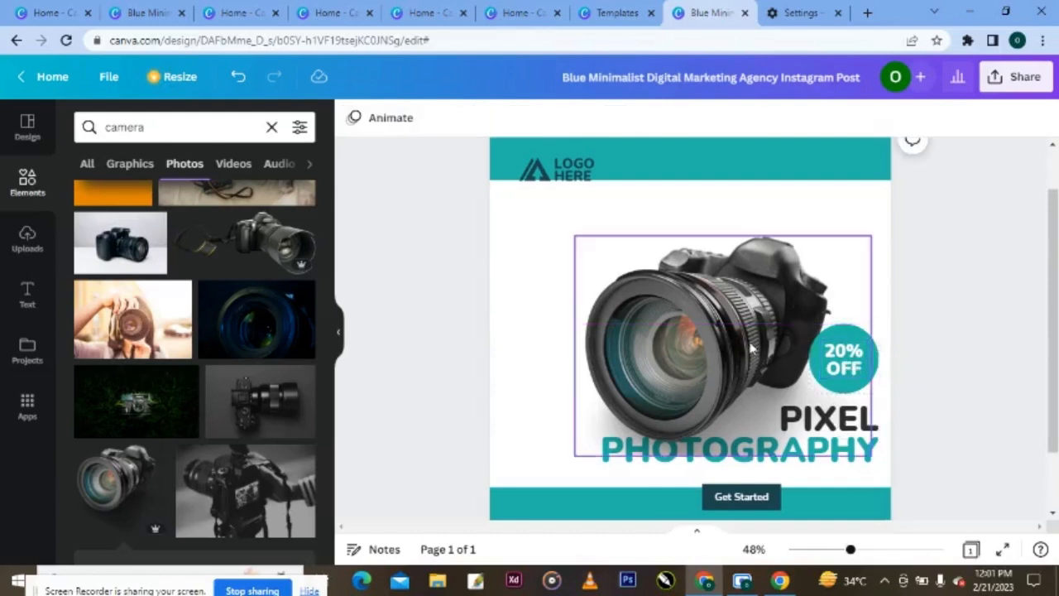
# - Bring the PIXEL PHOTOGRAPHY heading in front of the camera photo, shifted slightly right and down
pyautogui.click(705, 341)
pyautogui.moveTo(707, 342); pyautogui.dragTo(726, 332)
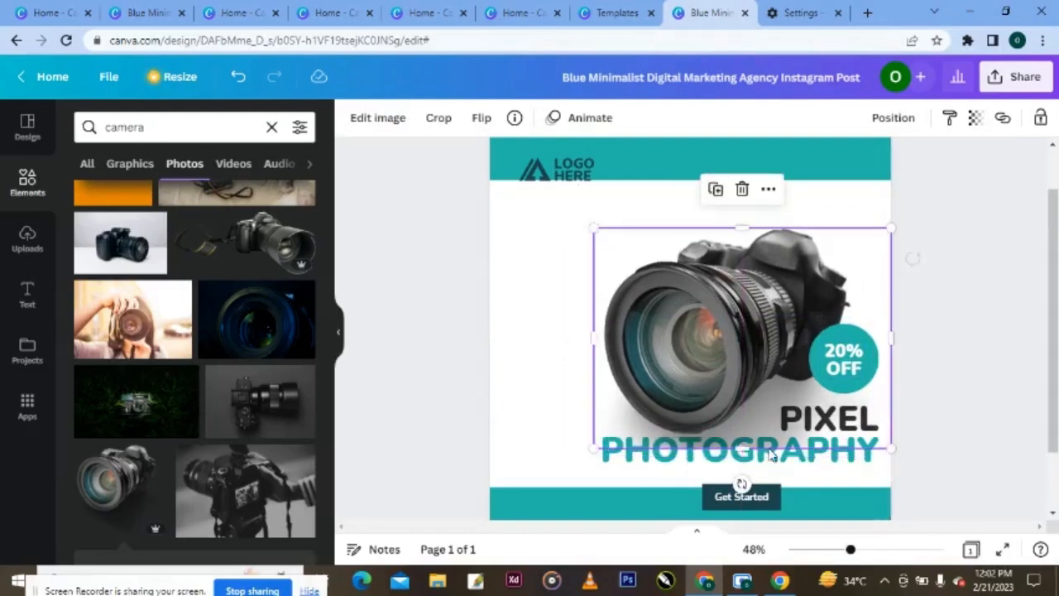
pyautogui.click(807, 468)
pyautogui.rightClick(806, 469)
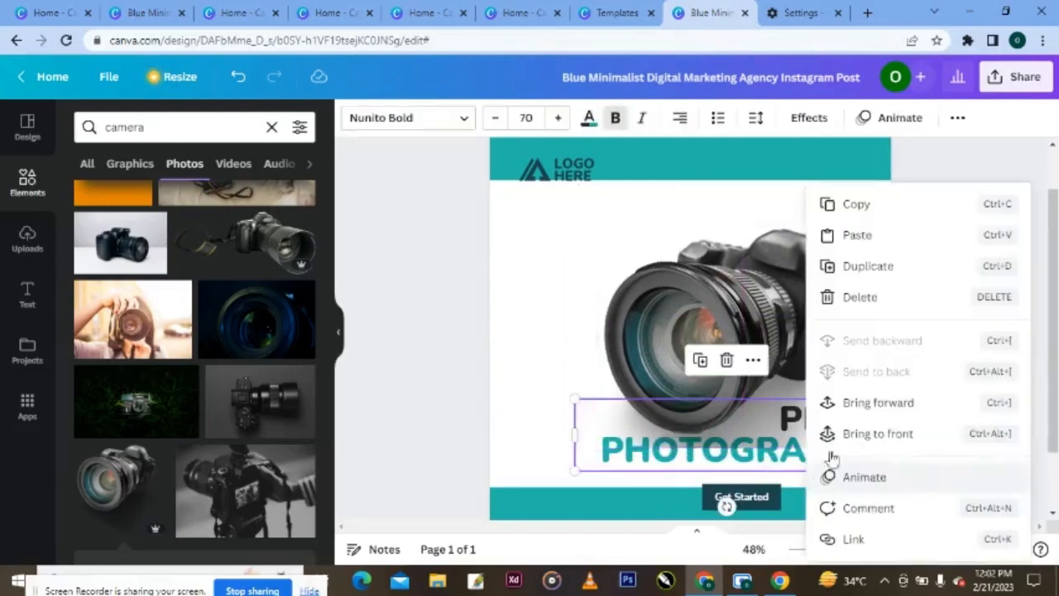
pyautogui.click(877, 434)
pyautogui.moveTo(709, 344); pyautogui.dragTo(716, 346)
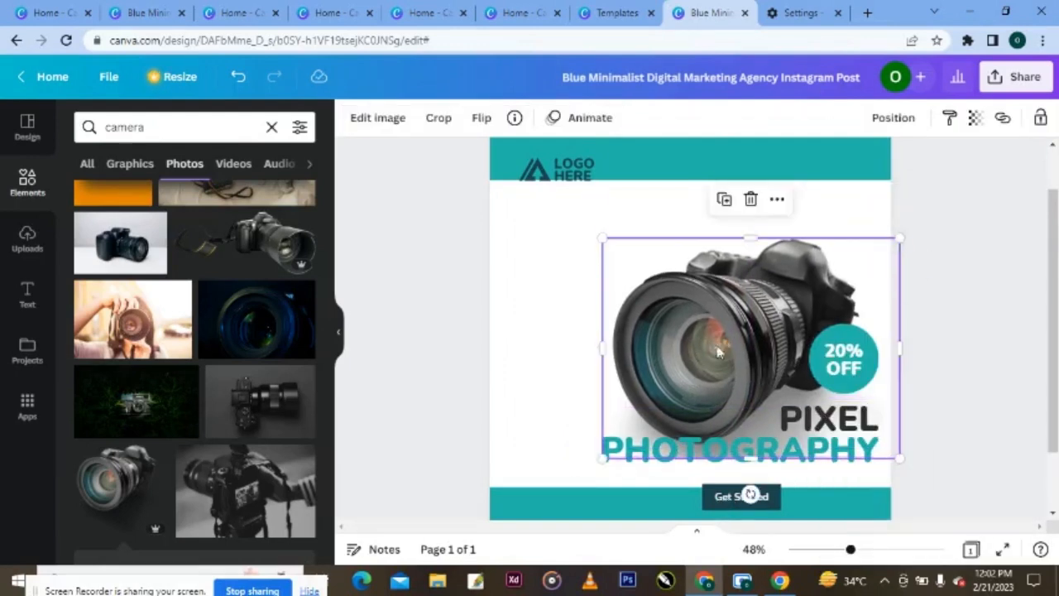
pyautogui.click(949, 366)
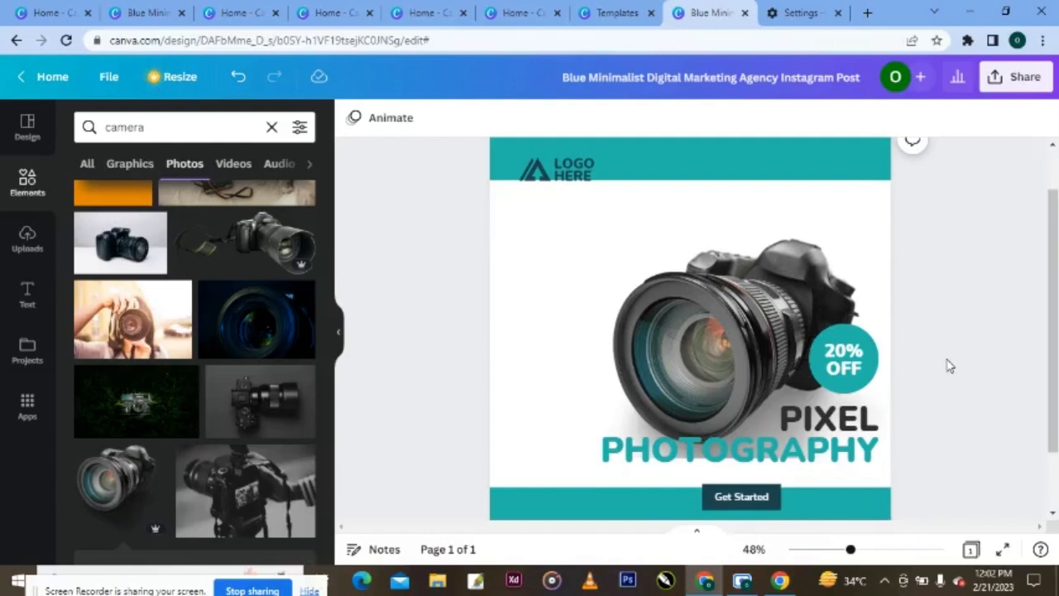
# - Search Elements for 'Polaroid frames' and add a polaroid frame from the Frames results
pyautogui.click(154, 130)
pyautogui.press('BackSpace')
pyautogui.press('BackSpace')
pyautogui.press('BackSpace')
pyautogui.press('BackSpace')
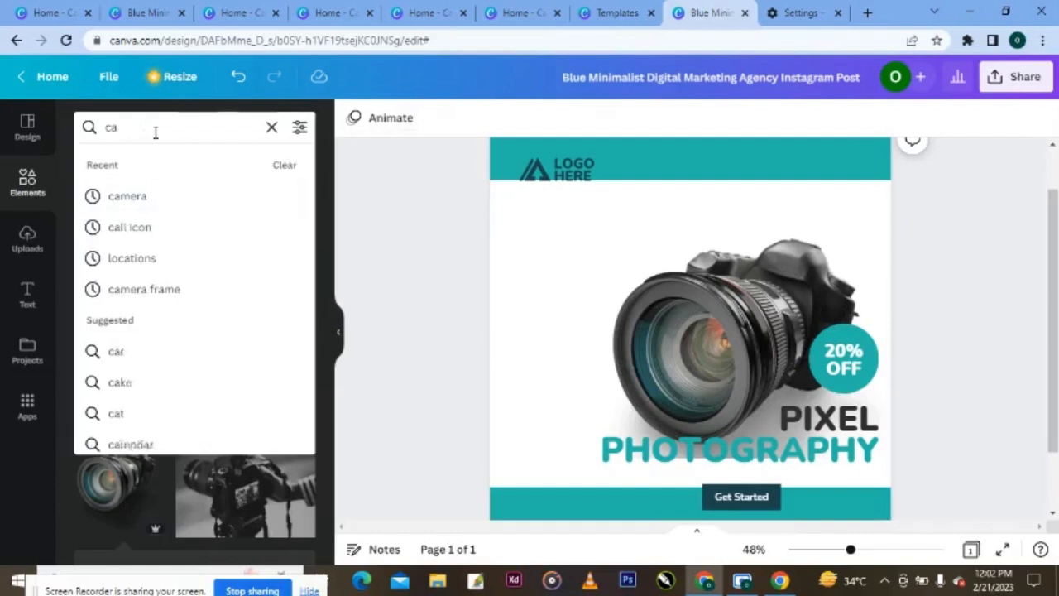
pyautogui.press('BackSpace')
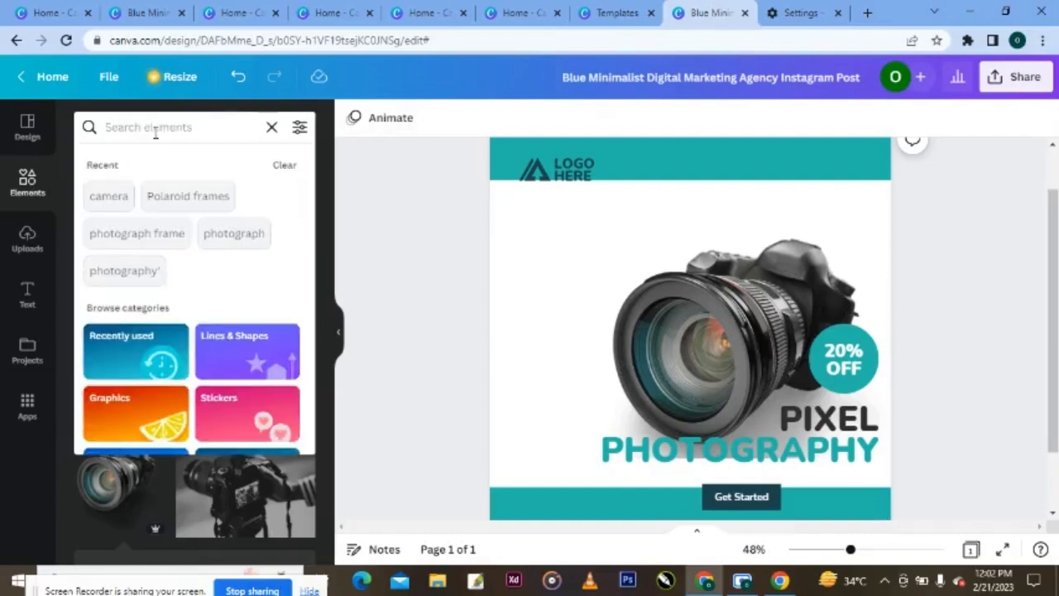
pyautogui.click(165, 203)
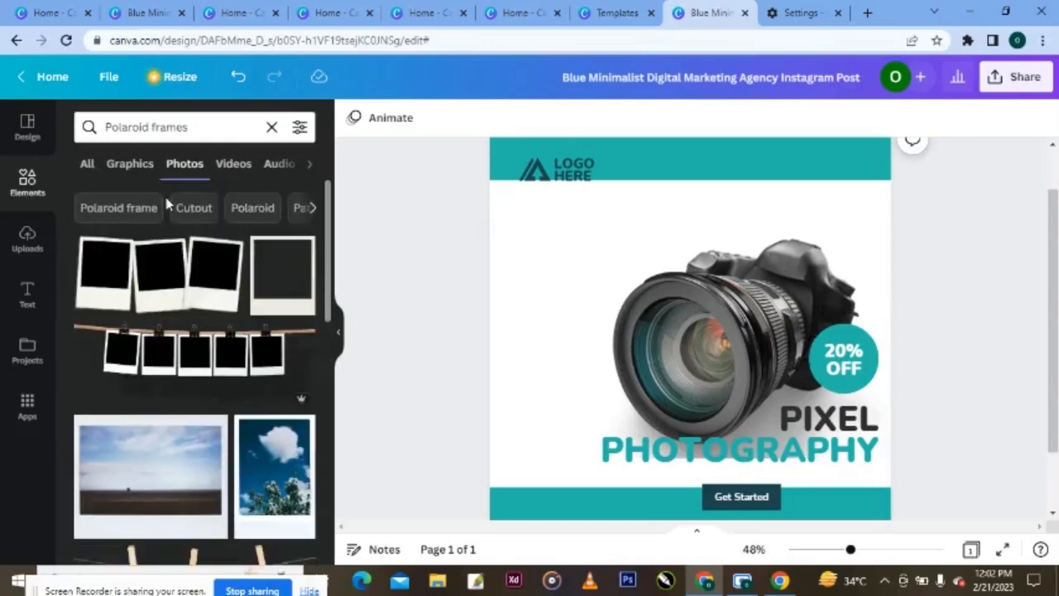
pyautogui.click(130, 165)
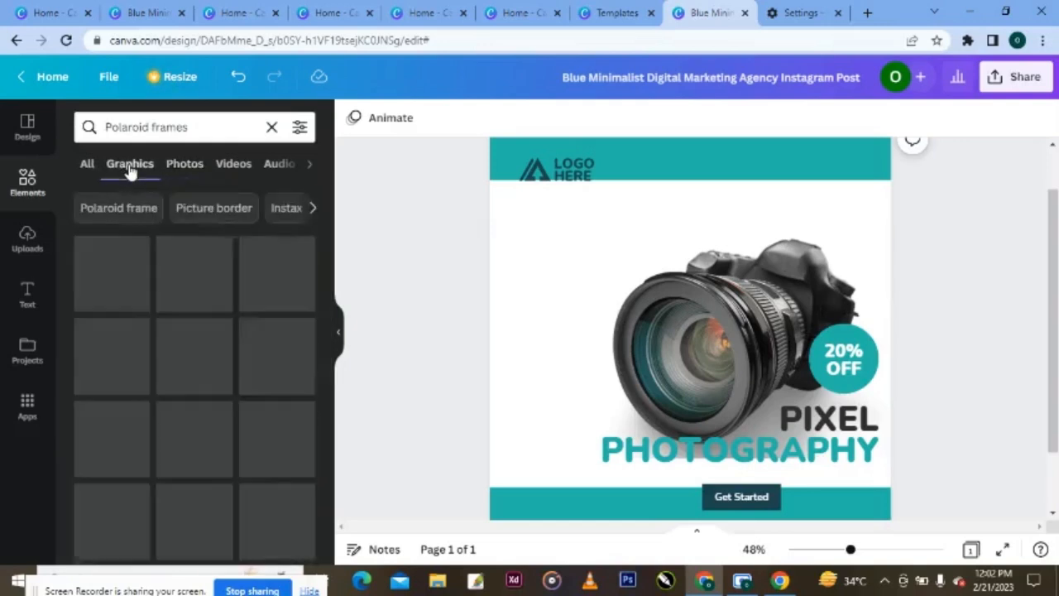
pyautogui.click(310, 174)
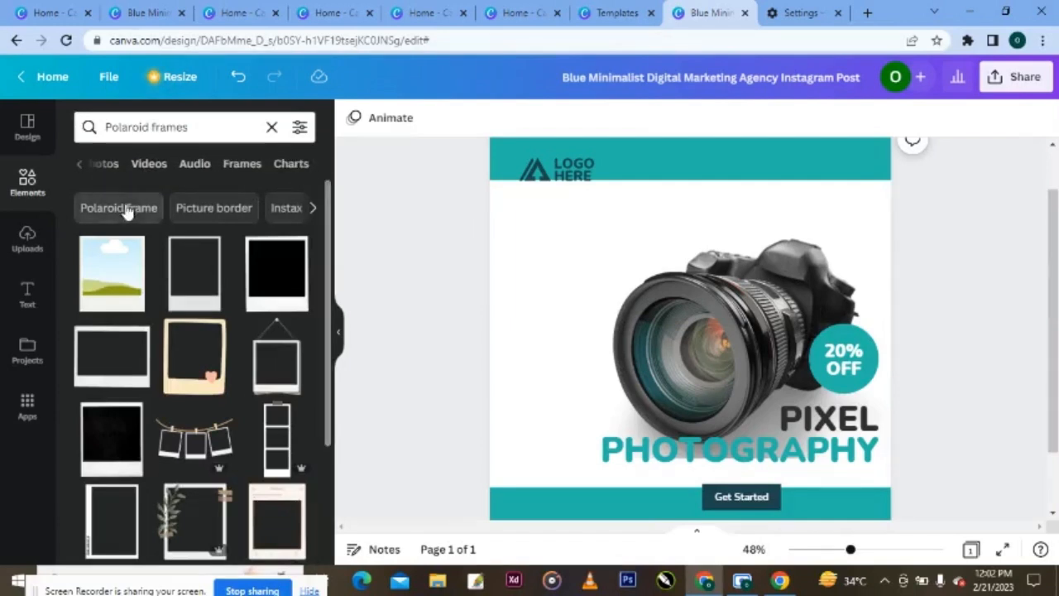
pyautogui.click(241, 165)
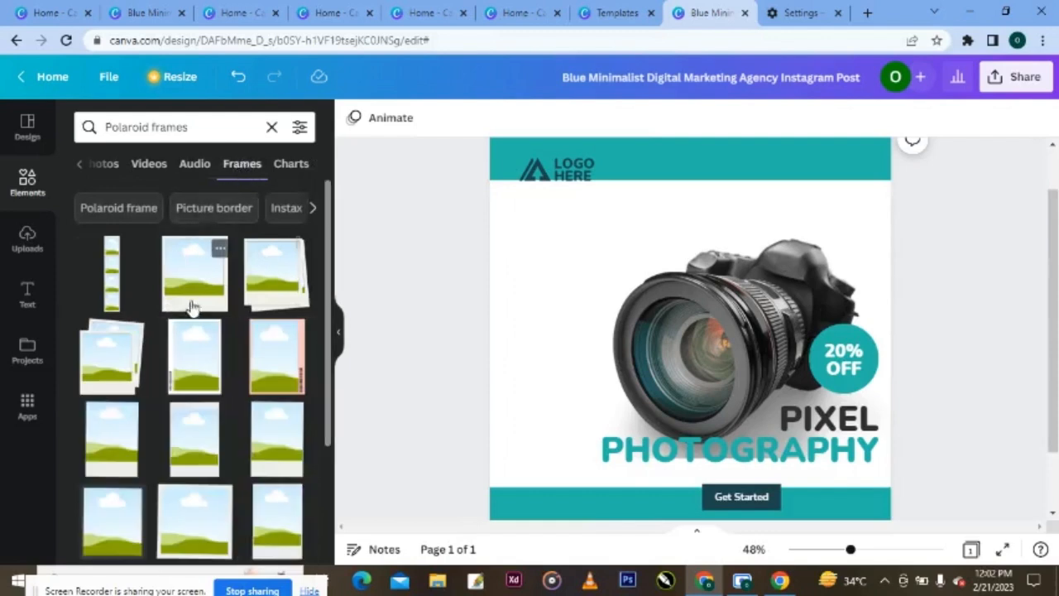
pyautogui.click(189, 304)
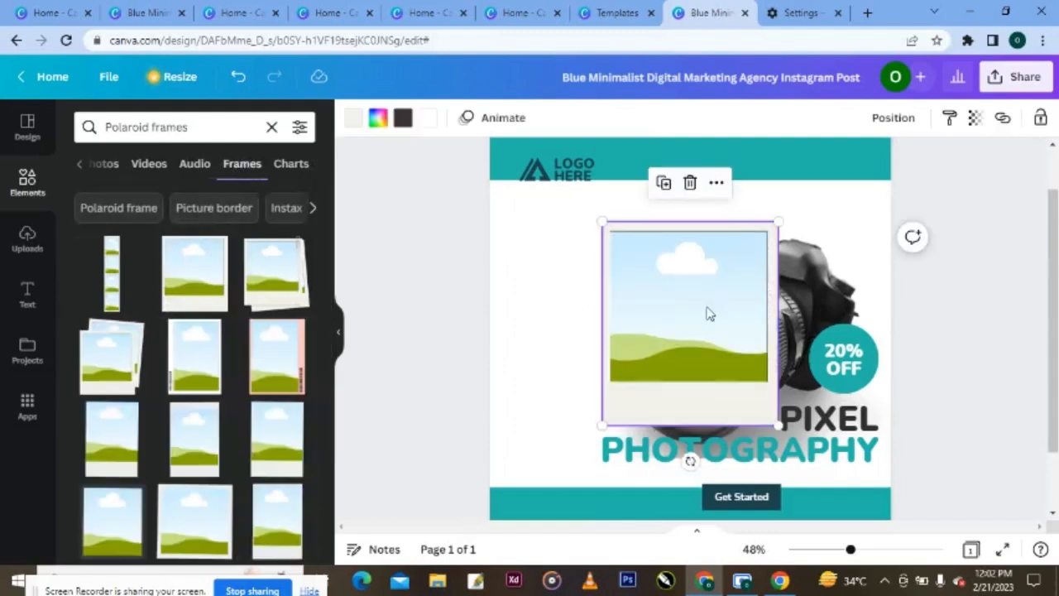
# - Shrink the polaroid frame and place it at the post's top-left under the logo bar
pyautogui.moveTo(702, 308); pyautogui.dragTo(607, 290)
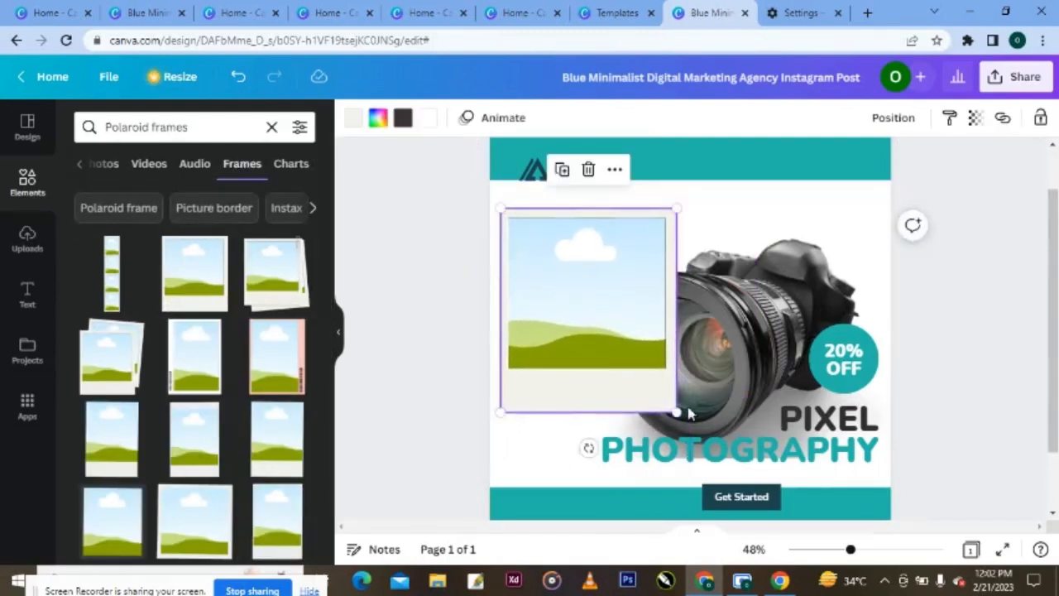
pyautogui.moveTo(676, 407); pyautogui.dragTo(559, 290)
pyautogui.moveTo(546, 250); pyautogui.dragTo(546, 236)
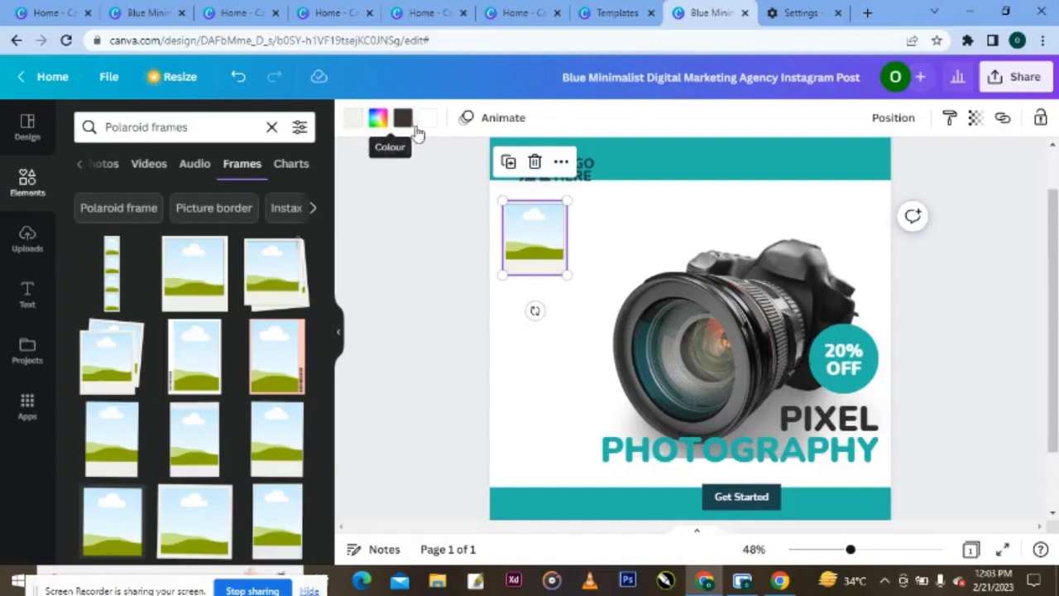
# - Give the polaroid frame the dark teal document colour
pyautogui.click(356, 121)
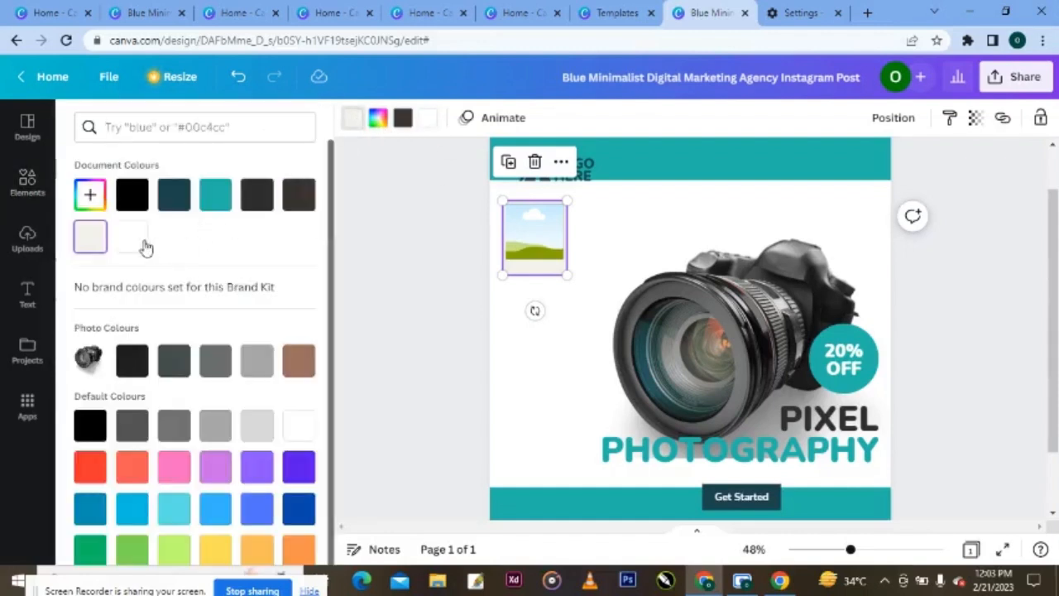
pyautogui.click(173, 199)
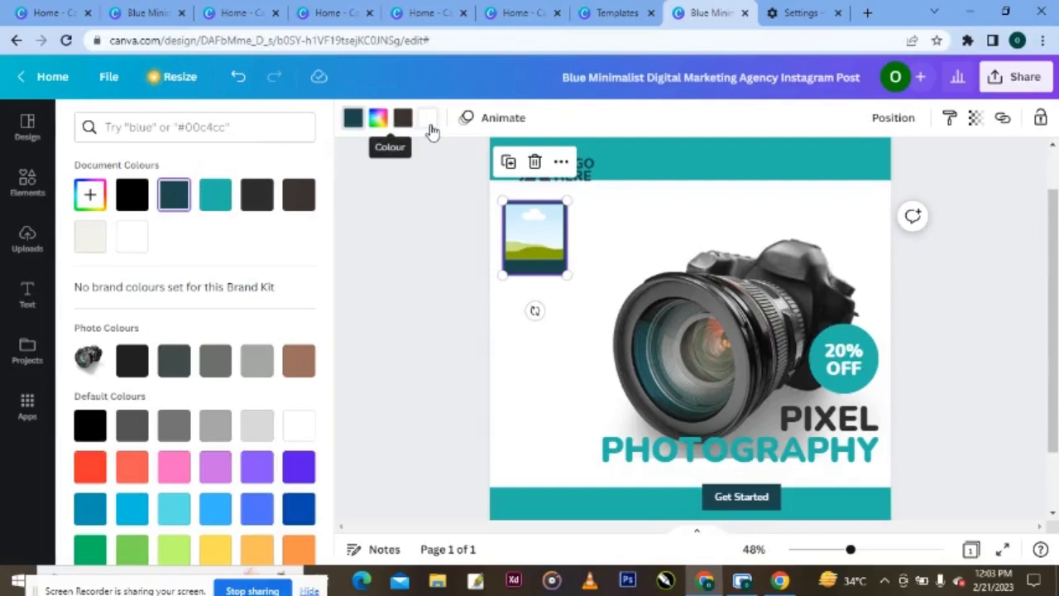
pyautogui.click(516, 341)
pyautogui.click(567, 307)
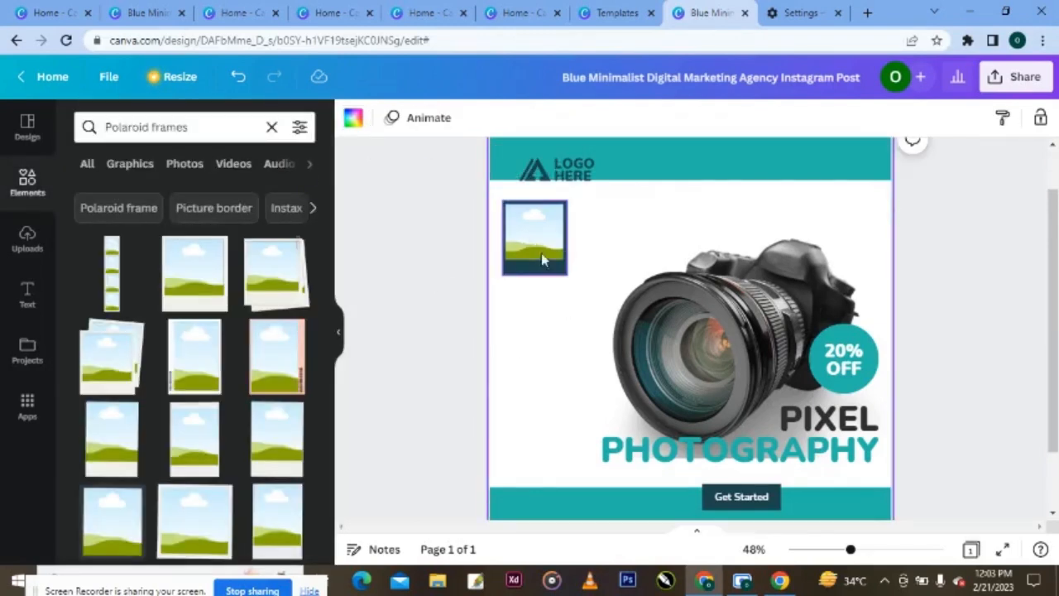
# - Clear the old 'Polaroid frames' text from the element search field
pyautogui.click(199, 136)
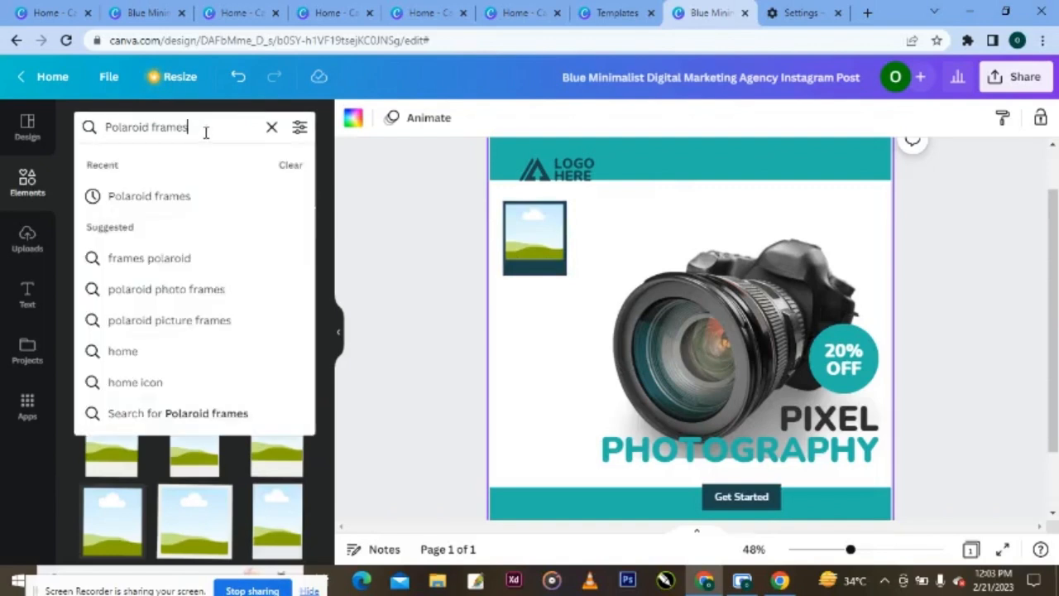
pyautogui.moveTo(205, 133); pyautogui.dragTo(101, 124)
pyautogui.press('BackSpace')
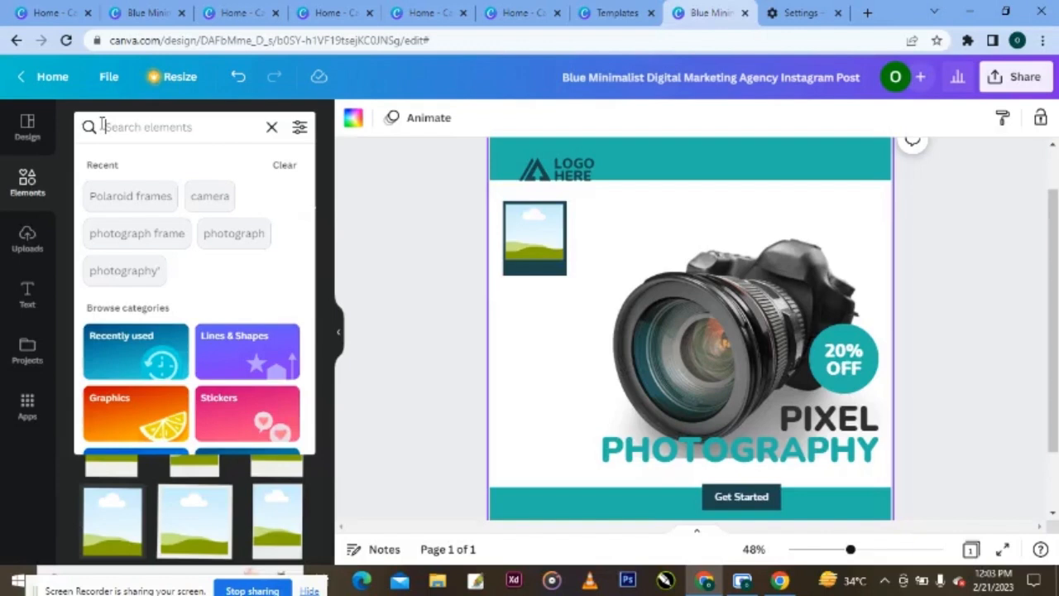
# - Search 'birthday photoshoot' photos and drag the smiling woman with balloons into the polaroid frame
pyautogui.write('birth')
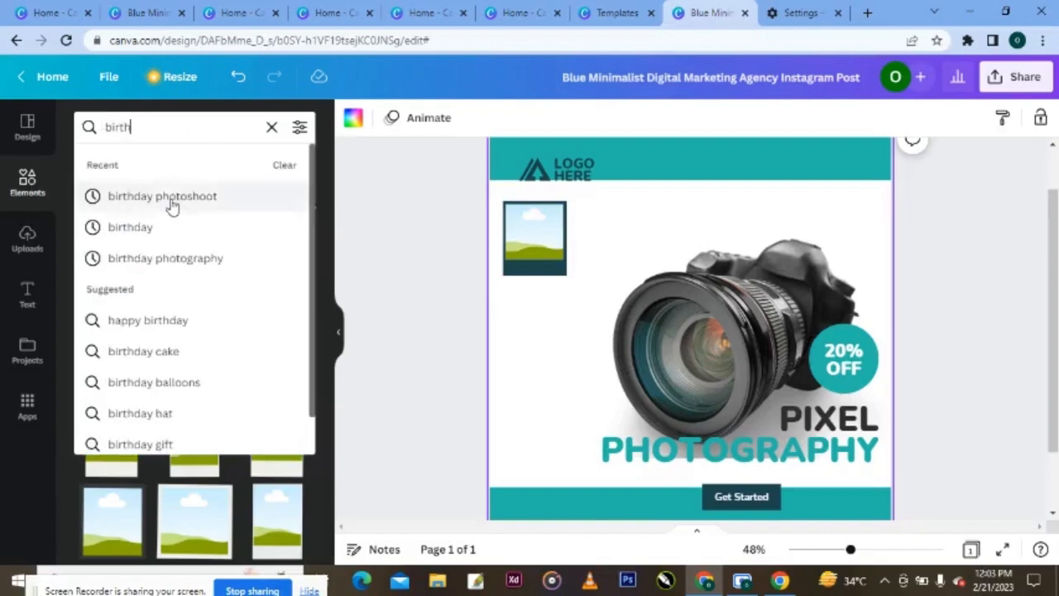
pyautogui.click(169, 197)
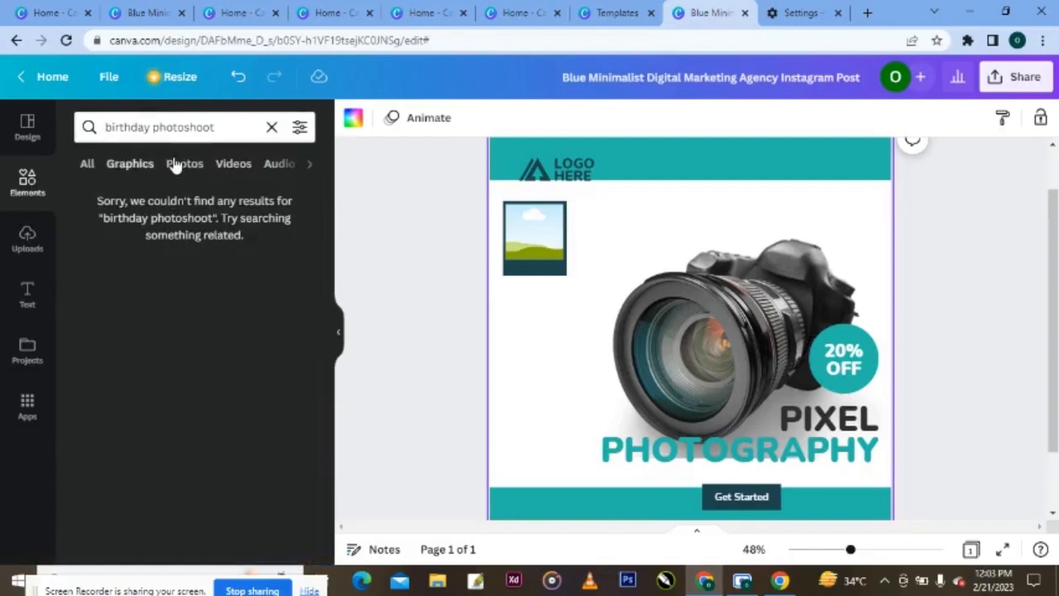
pyautogui.click(182, 164)
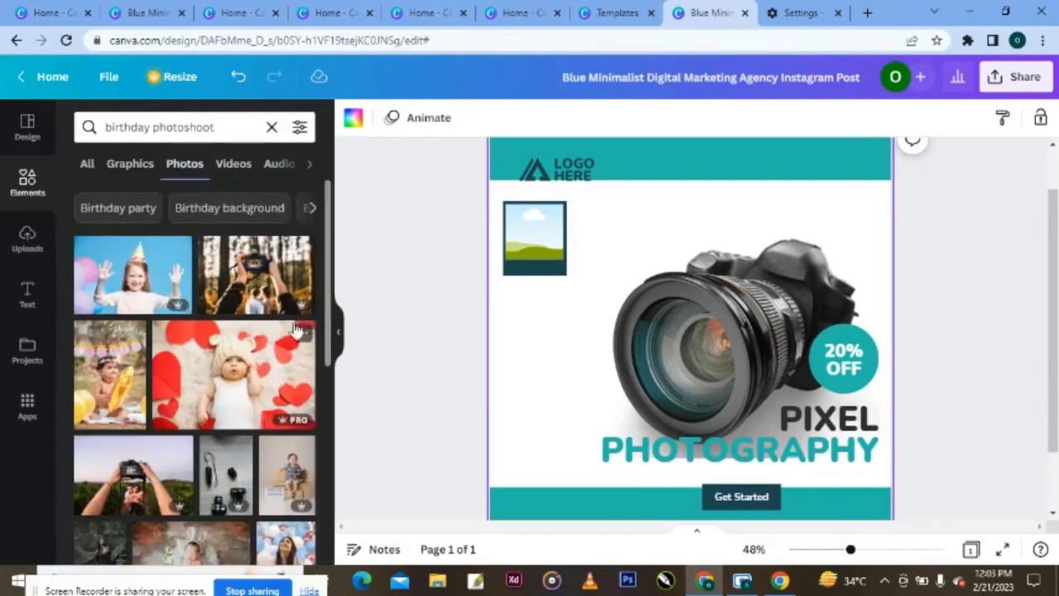
pyautogui.moveTo(332, 306); pyautogui.dragTo(516, 239)
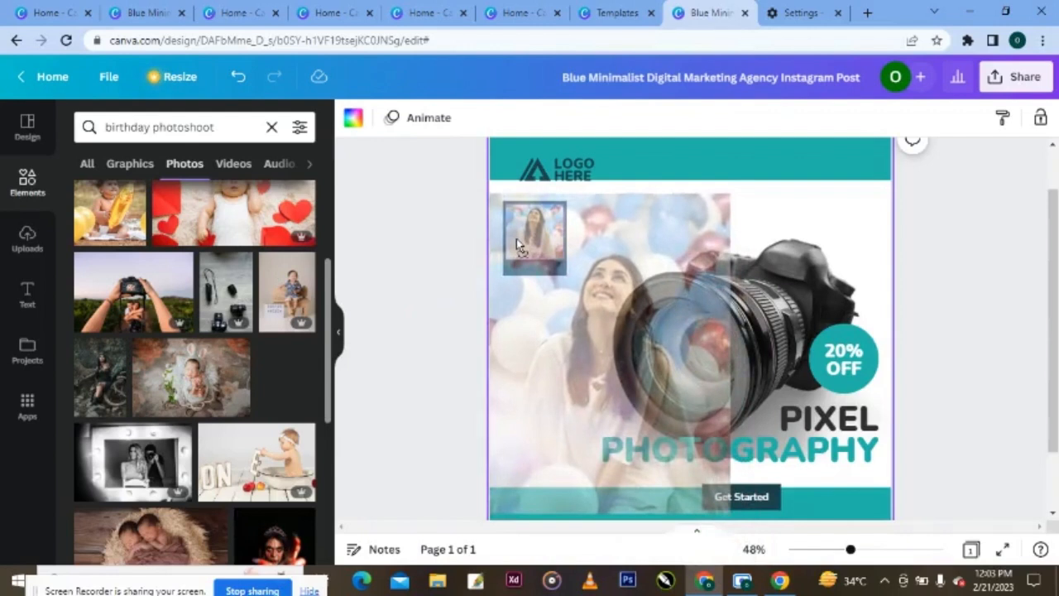
pyautogui.moveTo(516, 238); pyautogui.dragTo(532, 241)
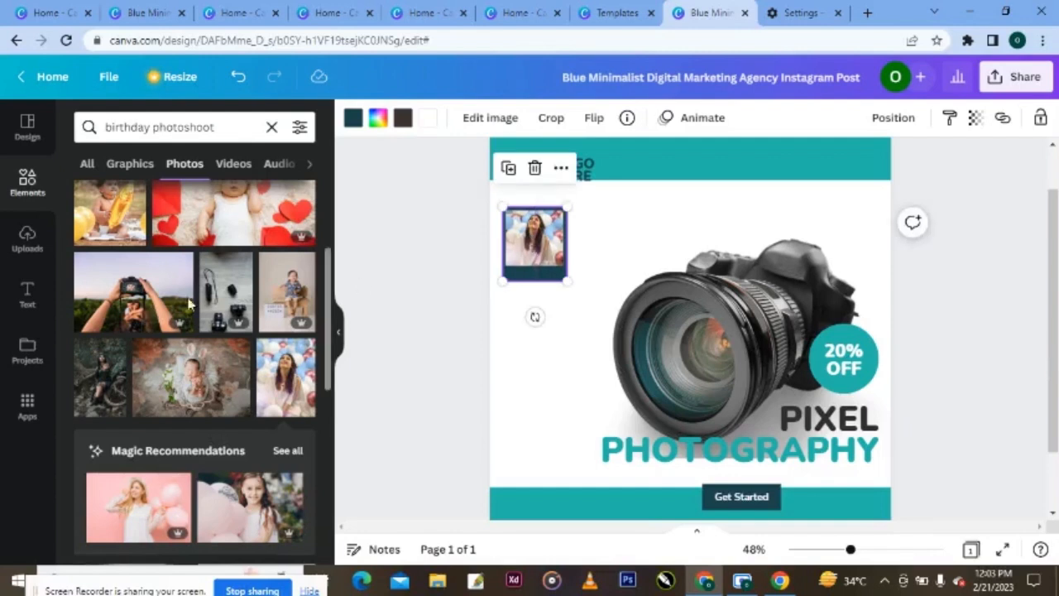
# - Add a subheading reading 'Birthday Shoot' under the polaroid, widened to fit one line
pyautogui.click(29, 295)
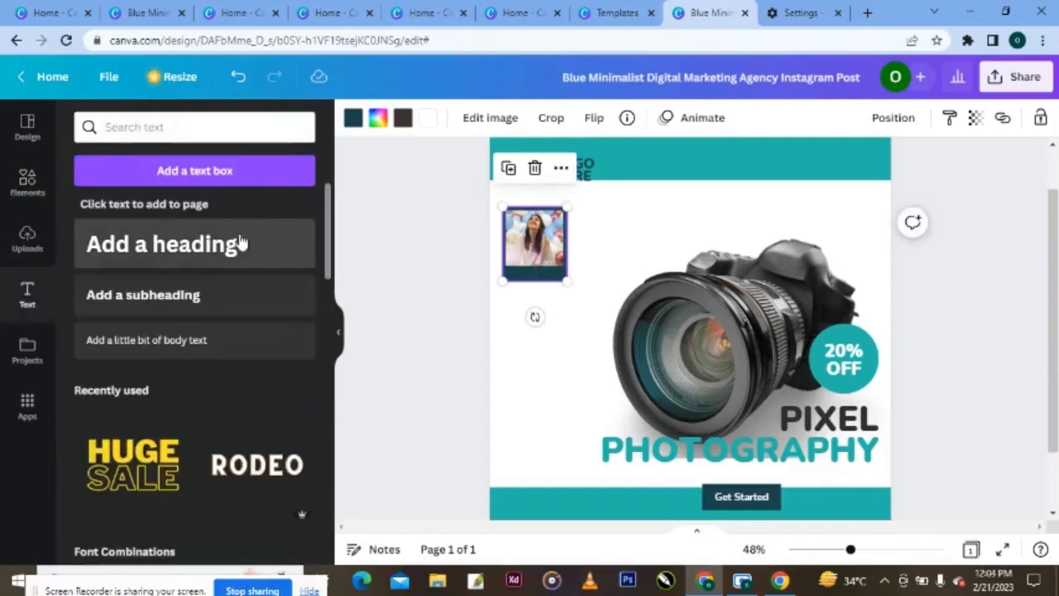
pyautogui.click(217, 304)
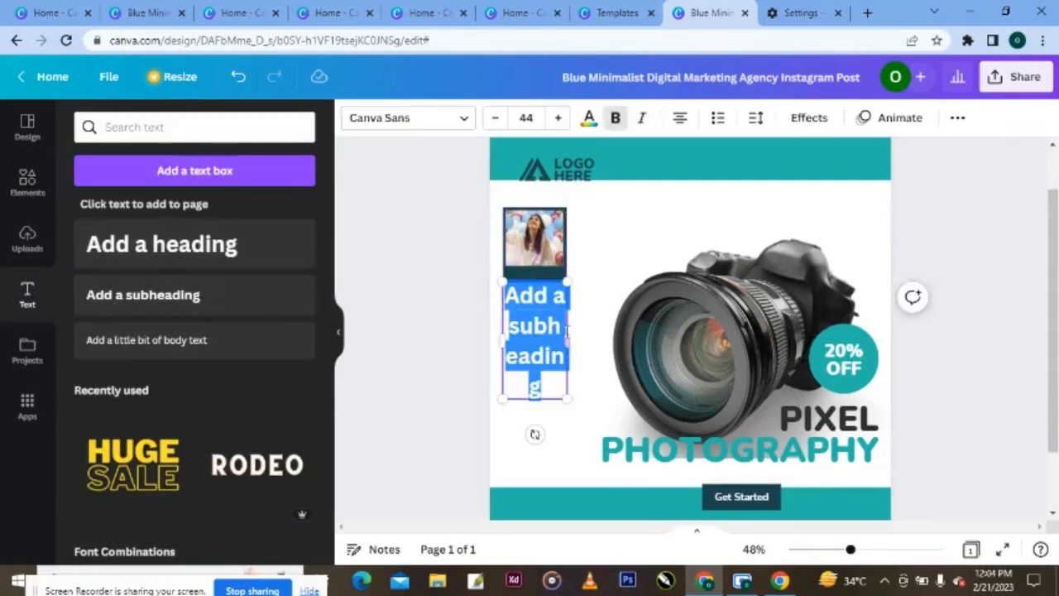
pyautogui.moveTo(570, 338); pyautogui.dragTo(606, 338)
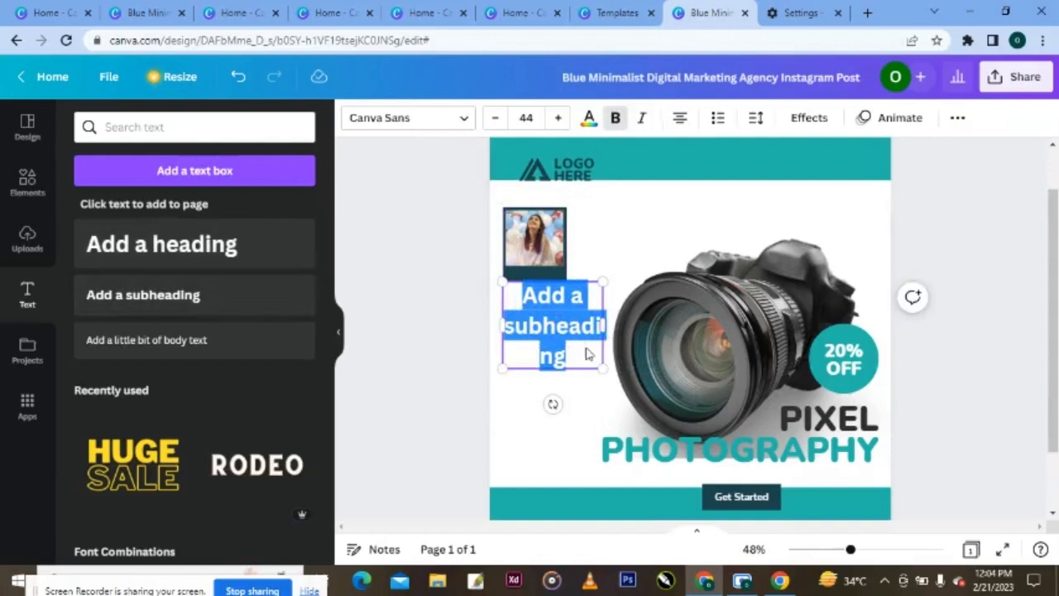
pyautogui.press('BackSpace')
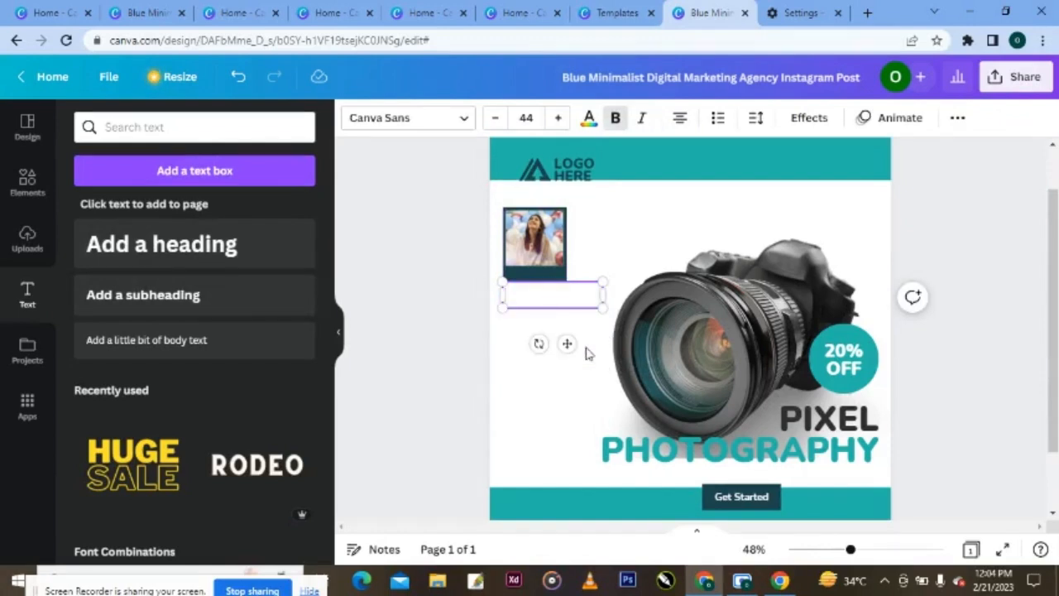
pyautogui.write('Bi')
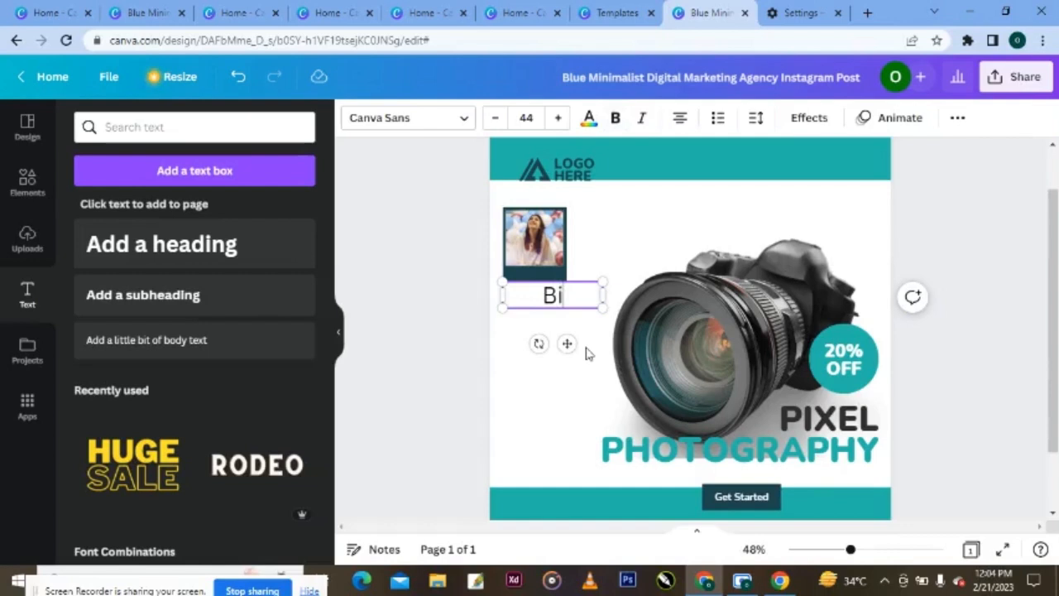
pyautogui.write('rthday')
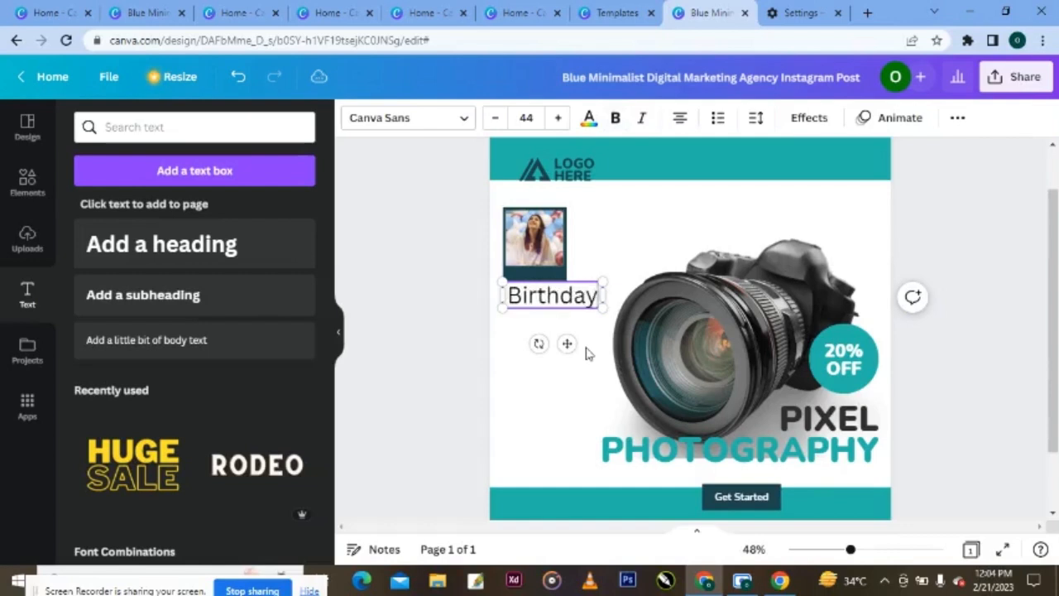
pyautogui.write(' Sh')
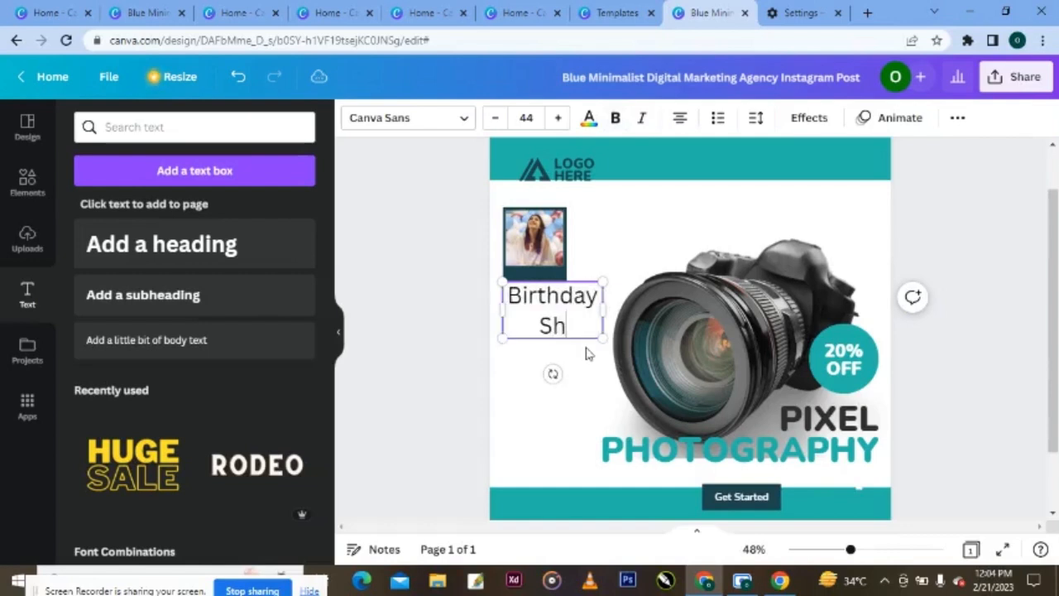
pyautogui.write('oot')
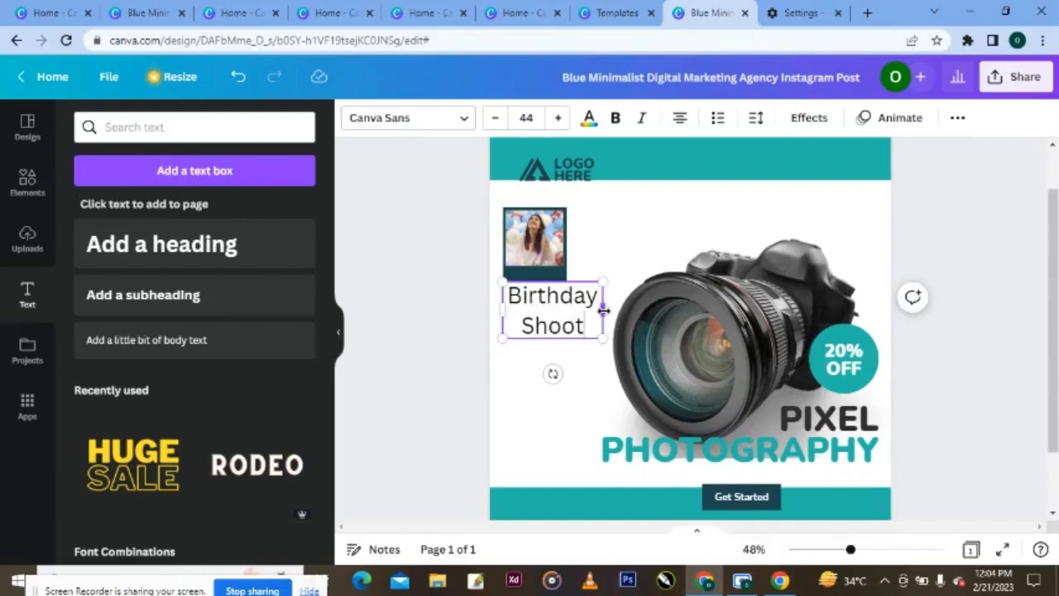
pyautogui.moveTo(603, 307); pyautogui.dragTo(663, 304)
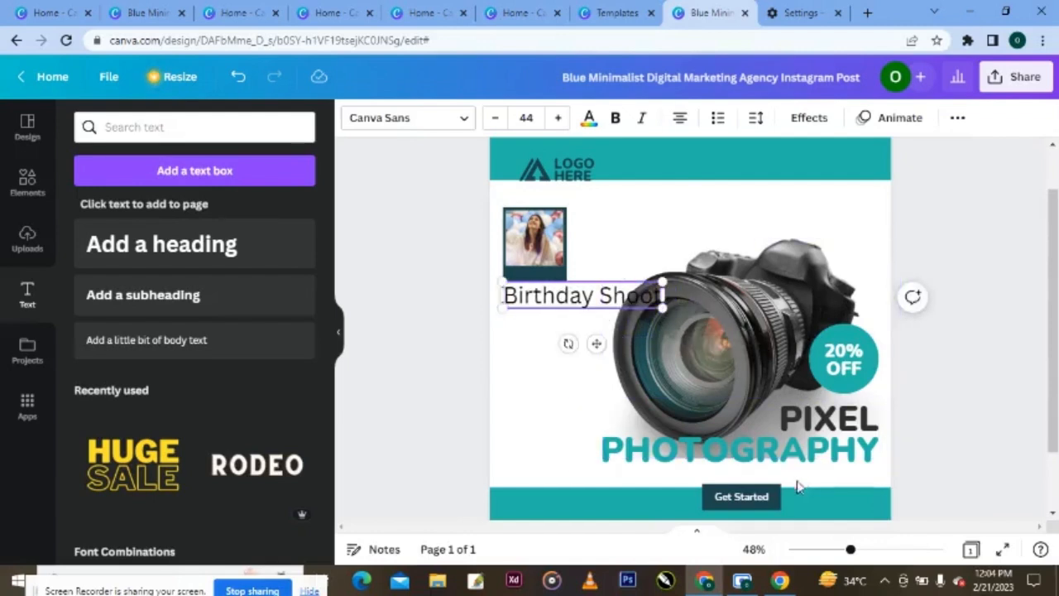
pyautogui.click(762, 500)
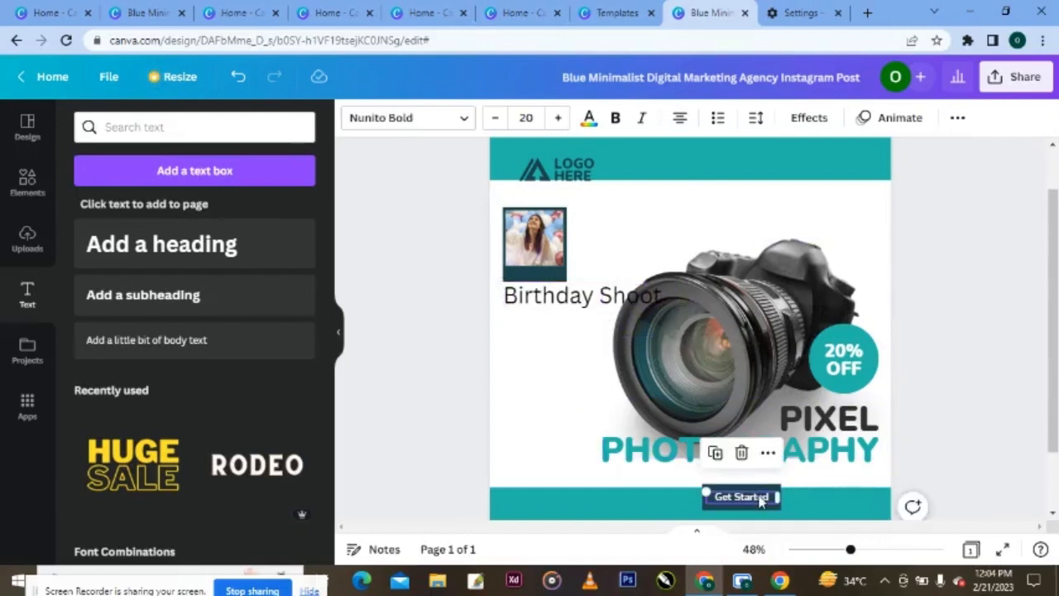
# - Set the Birthday Shoot caption to Nunito Bold and shrink it to the photo's width
pyautogui.click(592, 312)
pyautogui.click(466, 119)
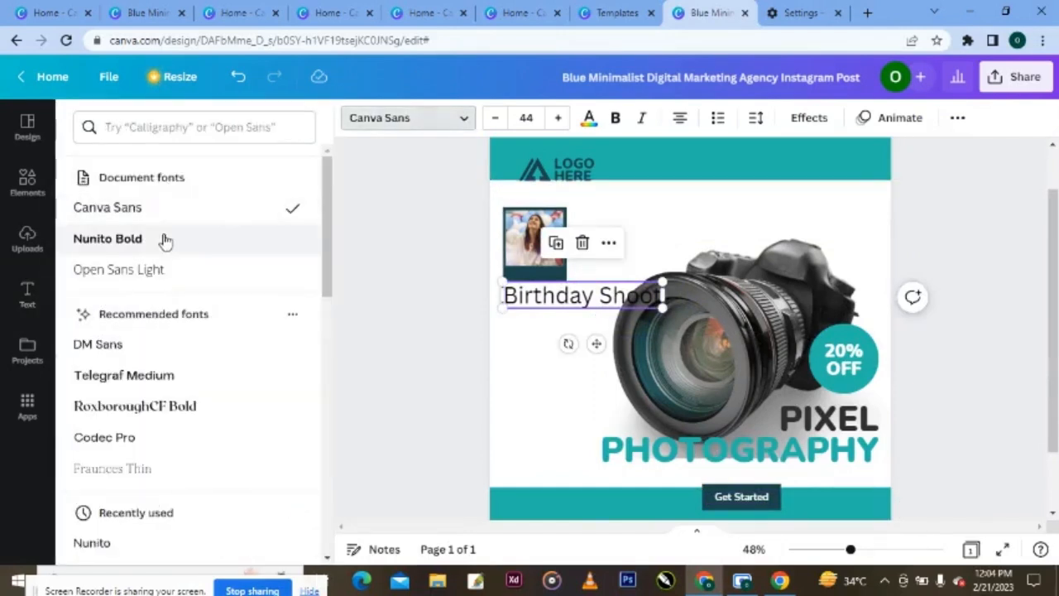
pyautogui.click(165, 239)
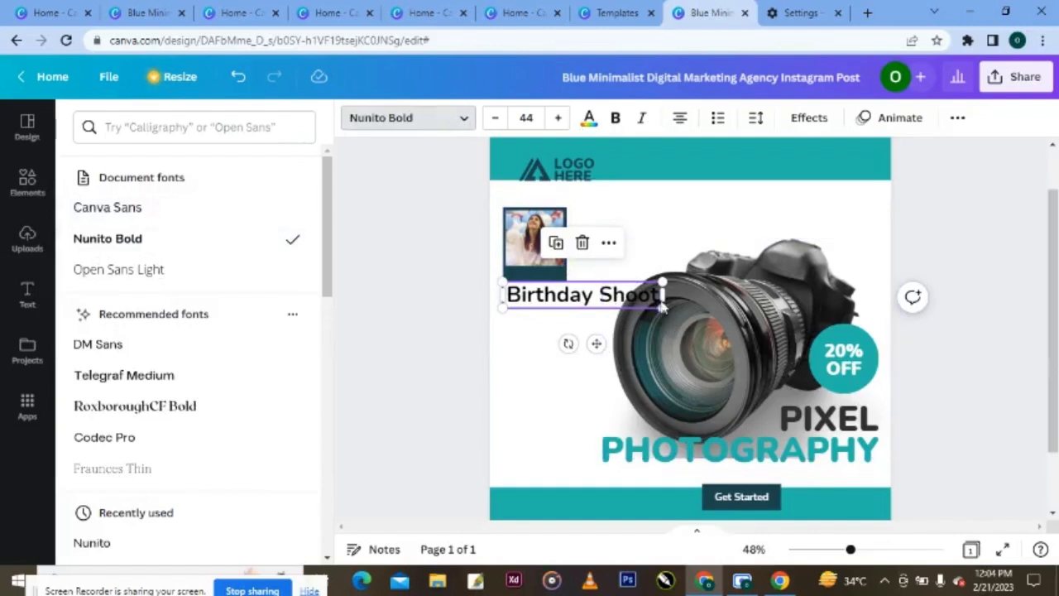
pyautogui.moveTo(658, 305); pyautogui.dragTo(541, 280)
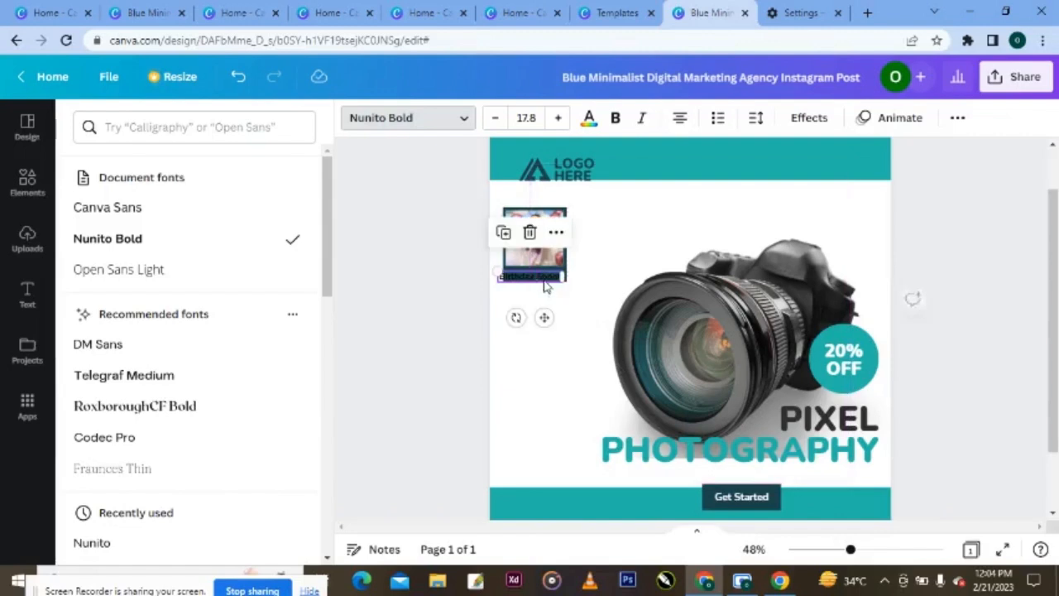
pyautogui.click(496, 118)
pyautogui.click(496, 119)
# - Make the caption white at size 14.8 and place it on the frame's dark bottom strip
pyautogui.click(588, 119)
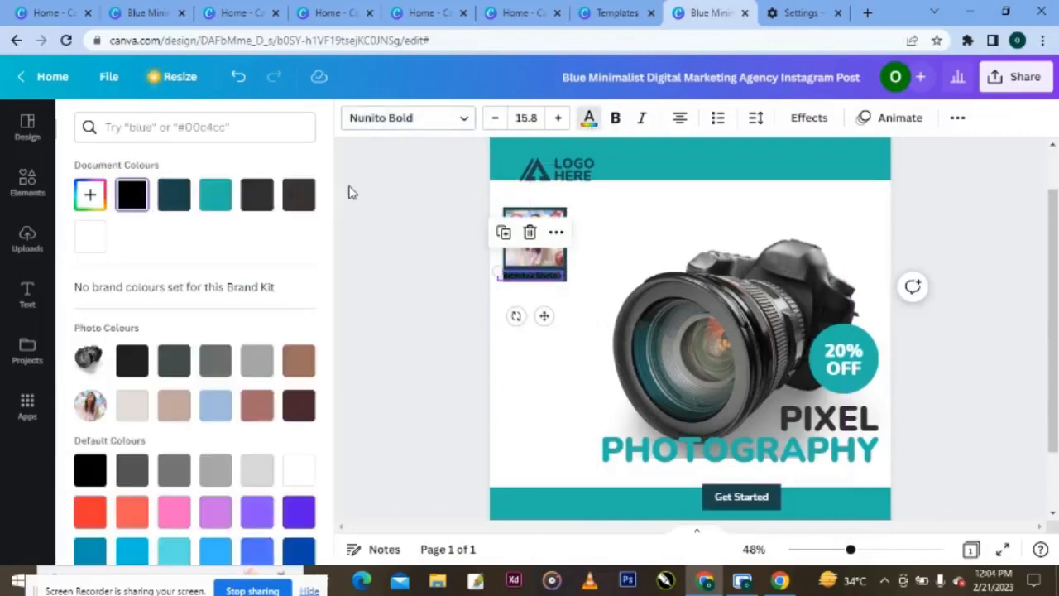
pyautogui.click(90, 237)
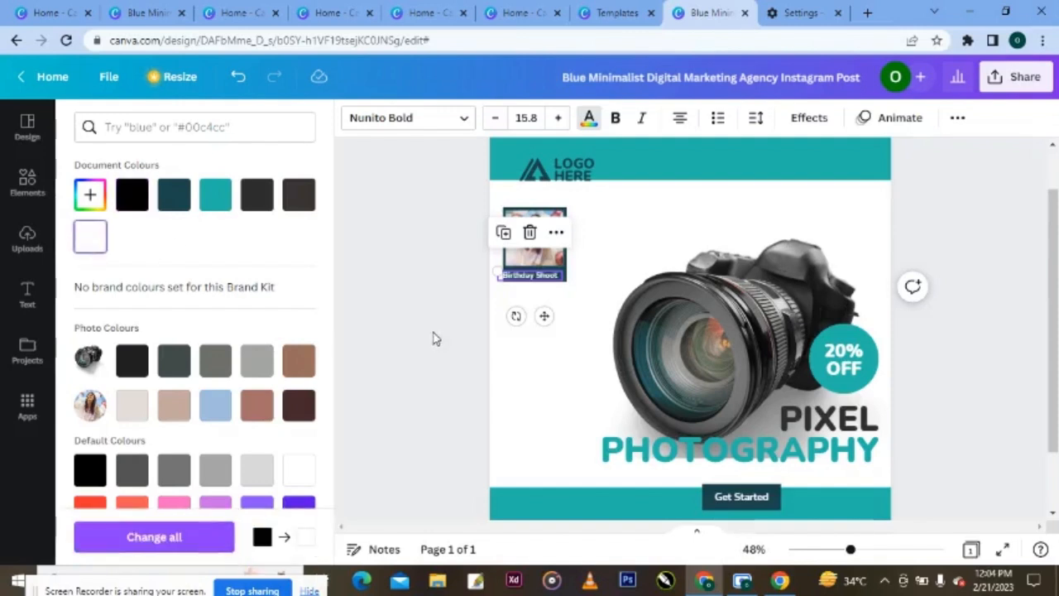
pyautogui.moveTo(546, 316); pyautogui.dragTo(549, 315)
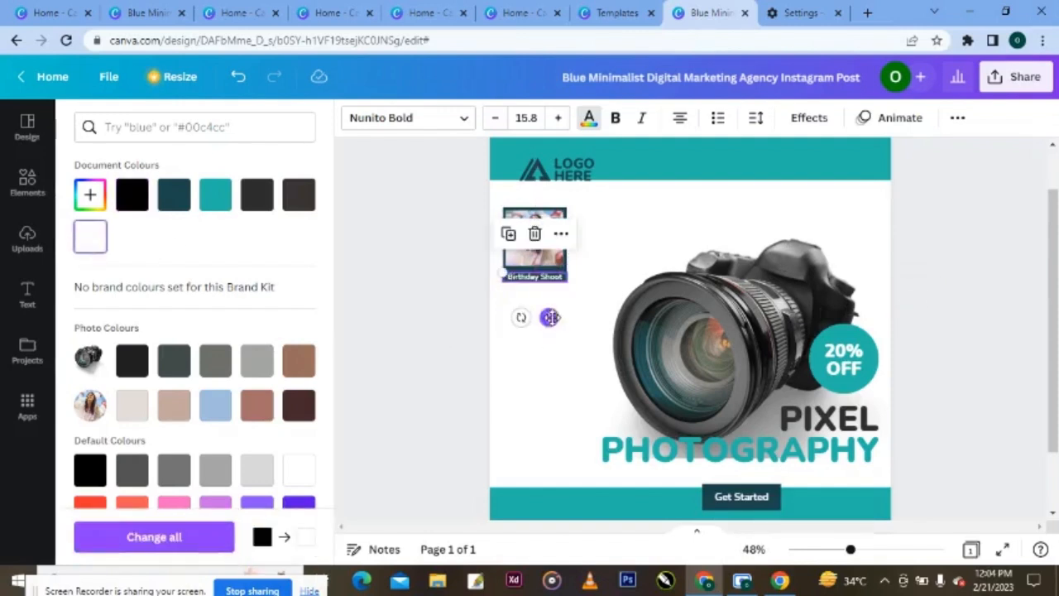
pyautogui.click(495, 120)
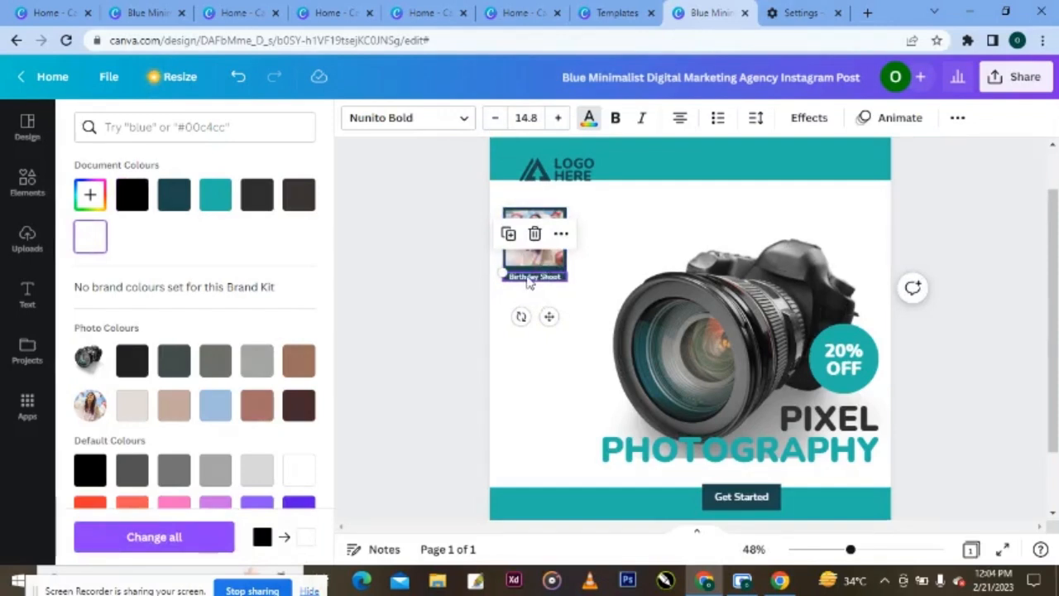
pyautogui.moveTo(529, 282); pyautogui.dragTo(528, 276)
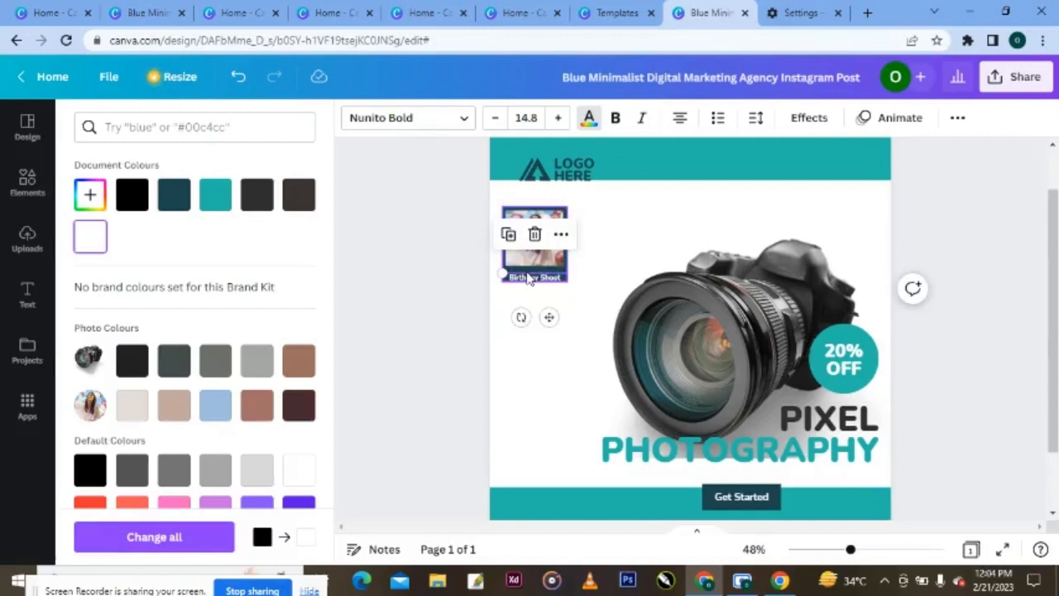
pyautogui.click(529, 280)
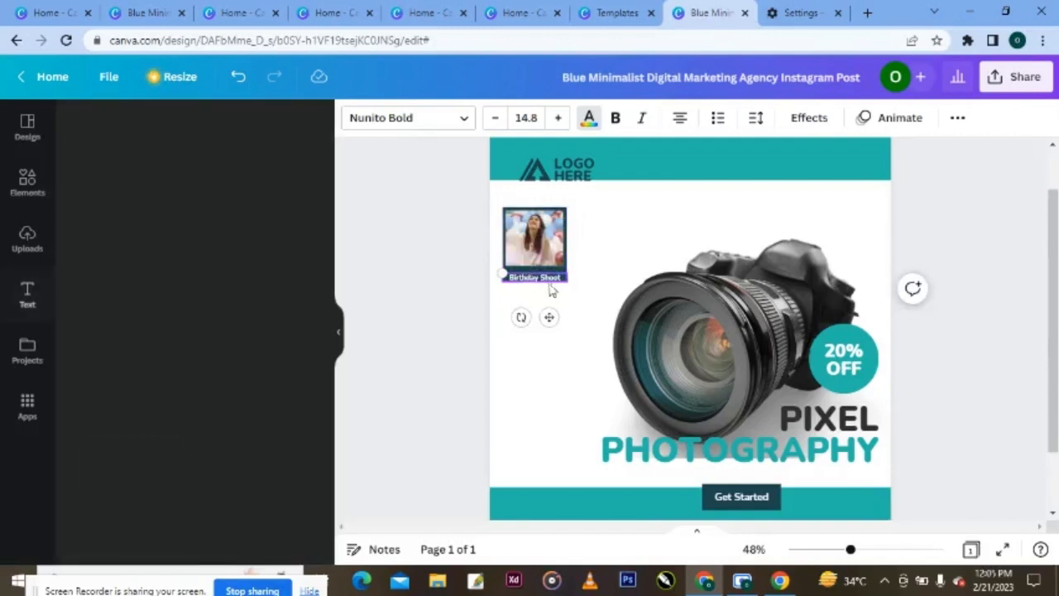
# - Nudge the Birthday Shoot caption with the arrow keys to centre it in the dark strip
pyautogui.click(579, 320)
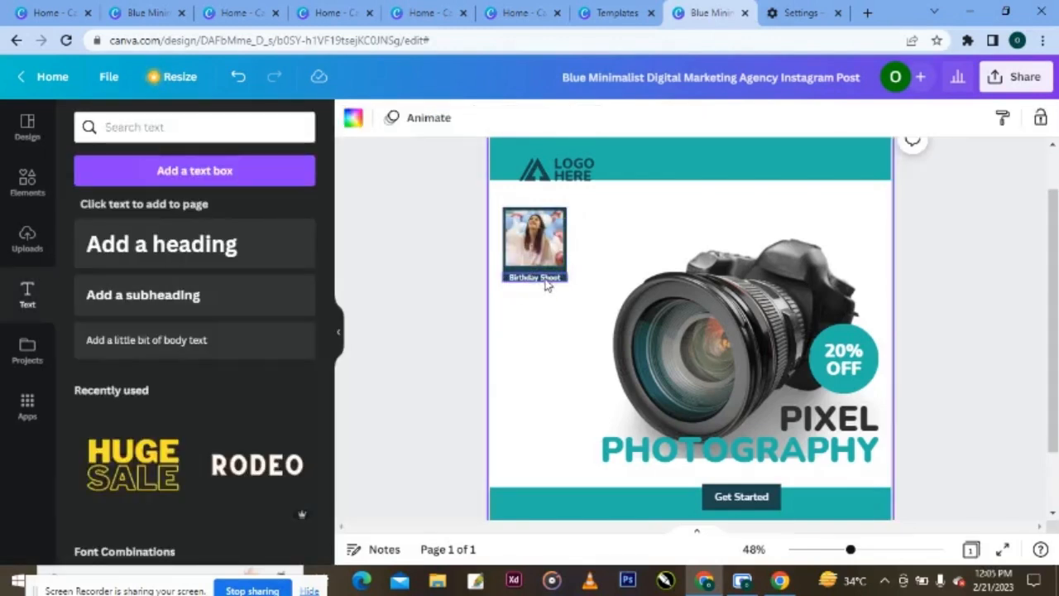
pyautogui.click(548, 284)
pyautogui.press('Up')
pyautogui.press('Up')
pyautogui.press('Up')
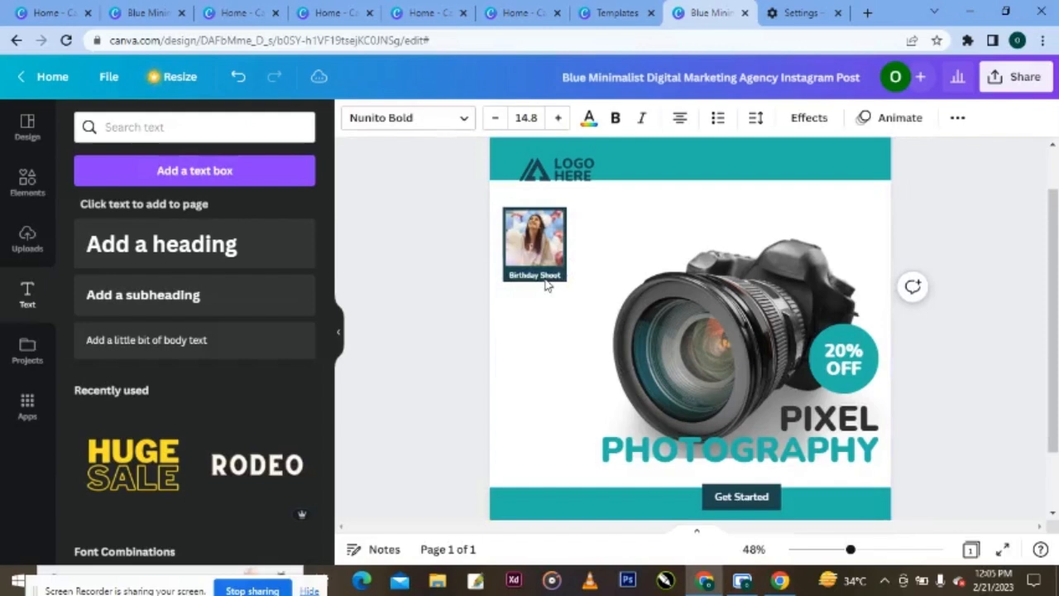
pyautogui.press('Up')
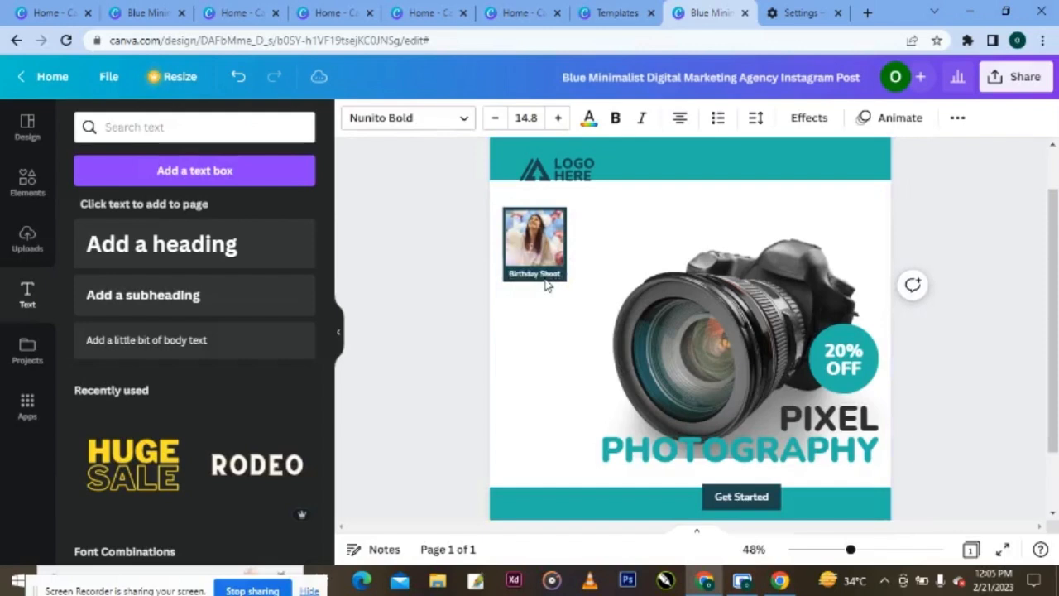
pyautogui.press('Up')
pyautogui.press('Down')
pyautogui.press('Down')
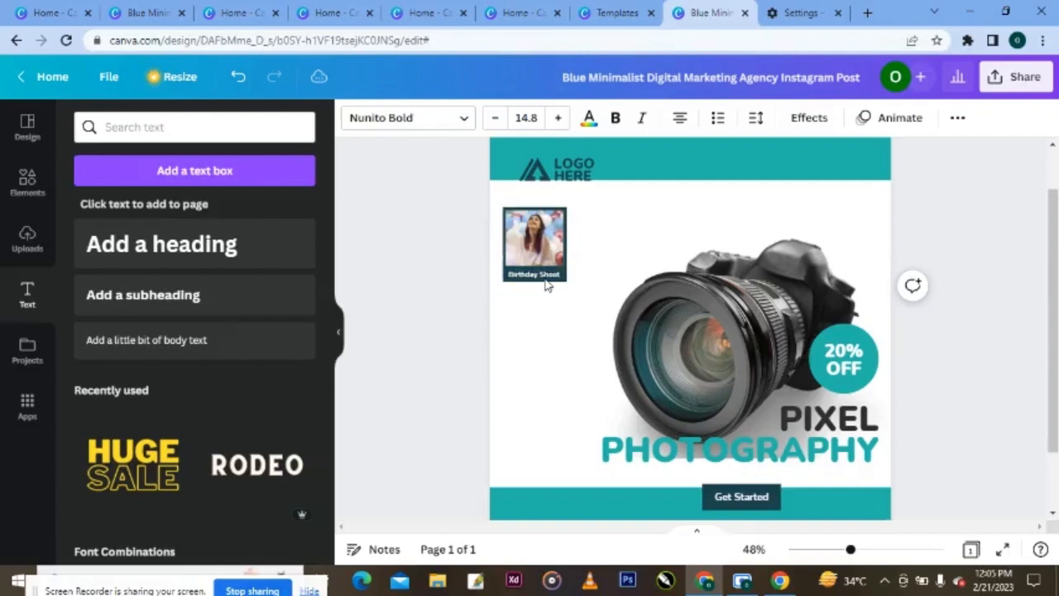
# - Select the photo and caption together and place a copy below the original card
pyautogui.click(545, 281)
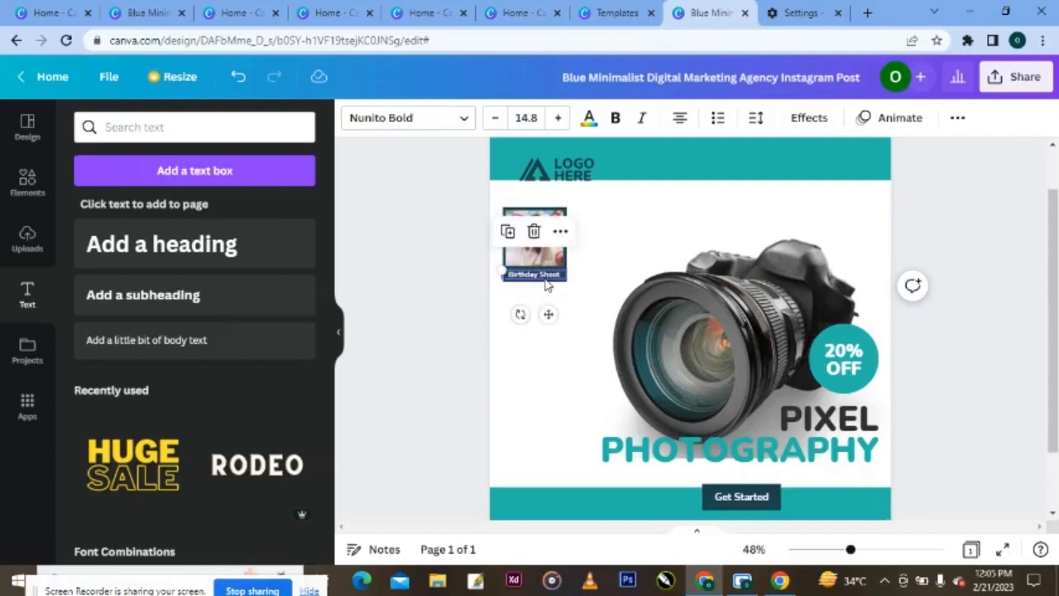
pyautogui.click(442, 246)
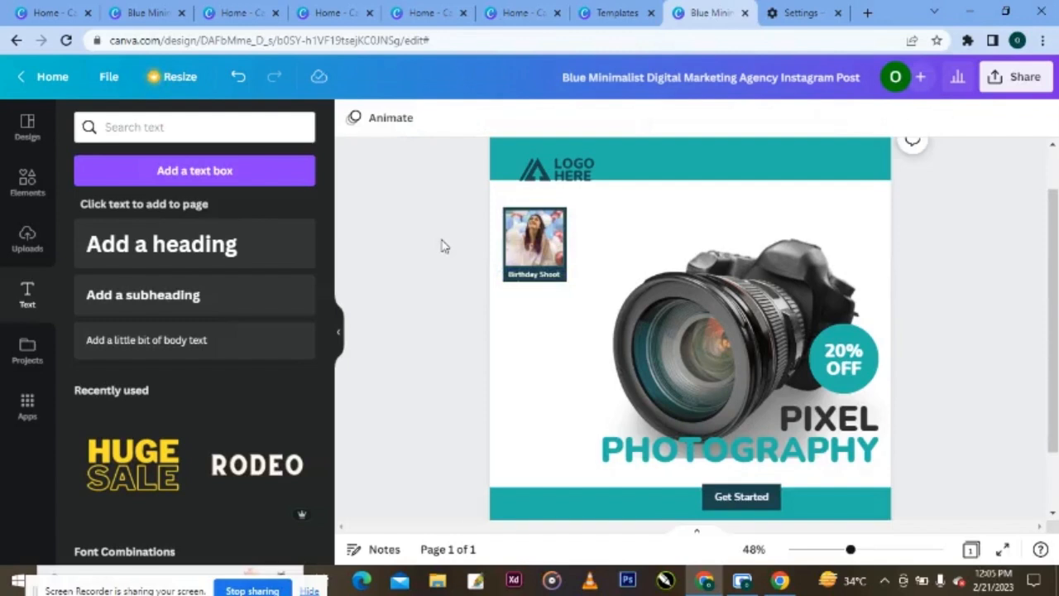
pyautogui.click(540, 280)
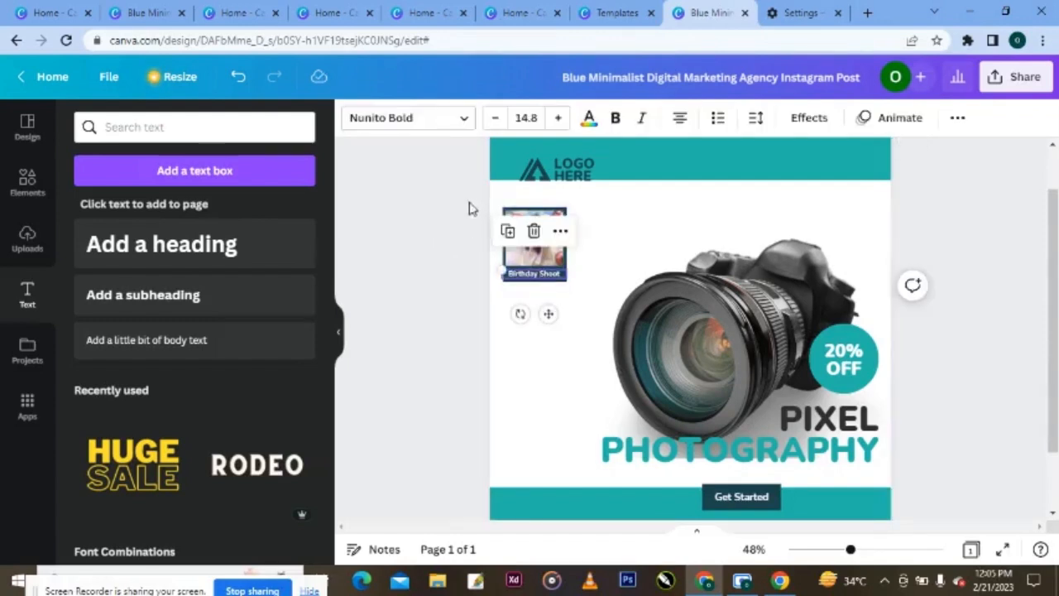
pyautogui.moveTo(468, 205); pyautogui.dragTo(560, 296)
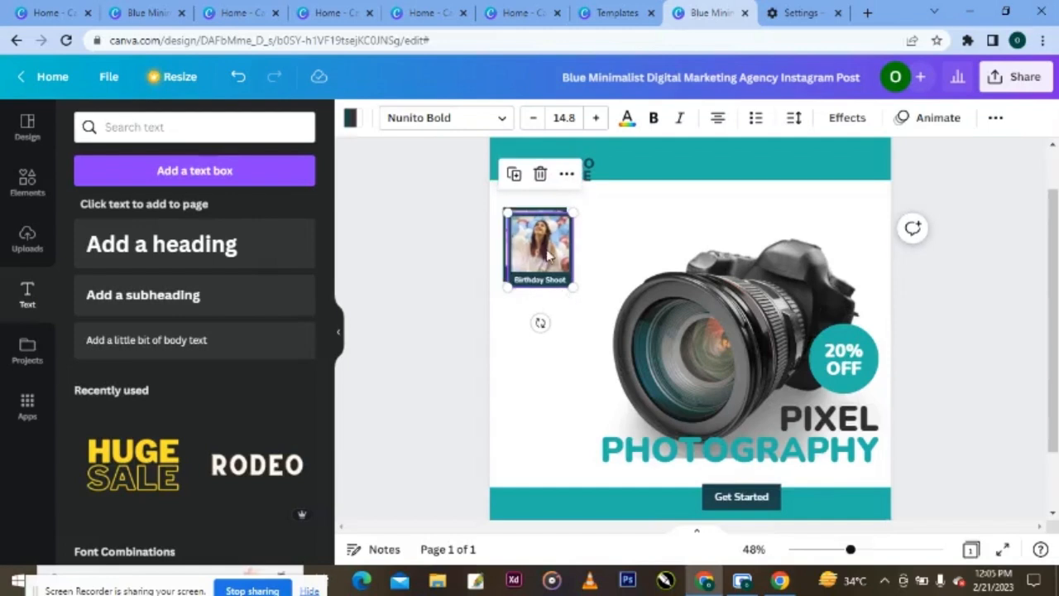
pyautogui.moveTo(549, 258); pyautogui.dragTo(542, 329)
# - Duplicate the photo card twice with Ctrl+D to make four, then select the lower three
pyautogui.rightClick(545, 324)
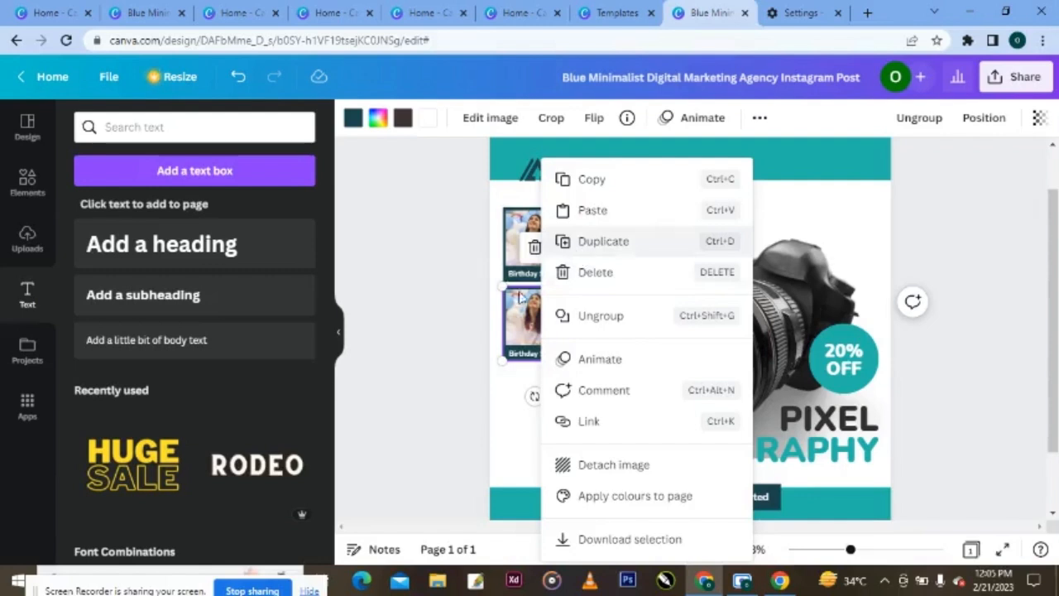
pyautogui.click(515, 318)
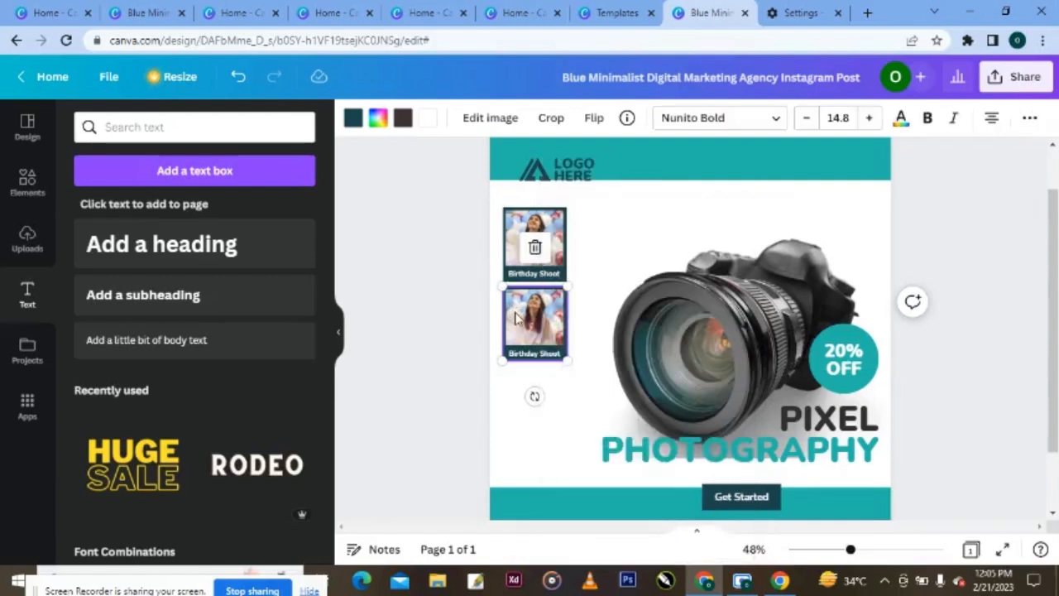
pyautogui.hotkey('ctrl', 'd')
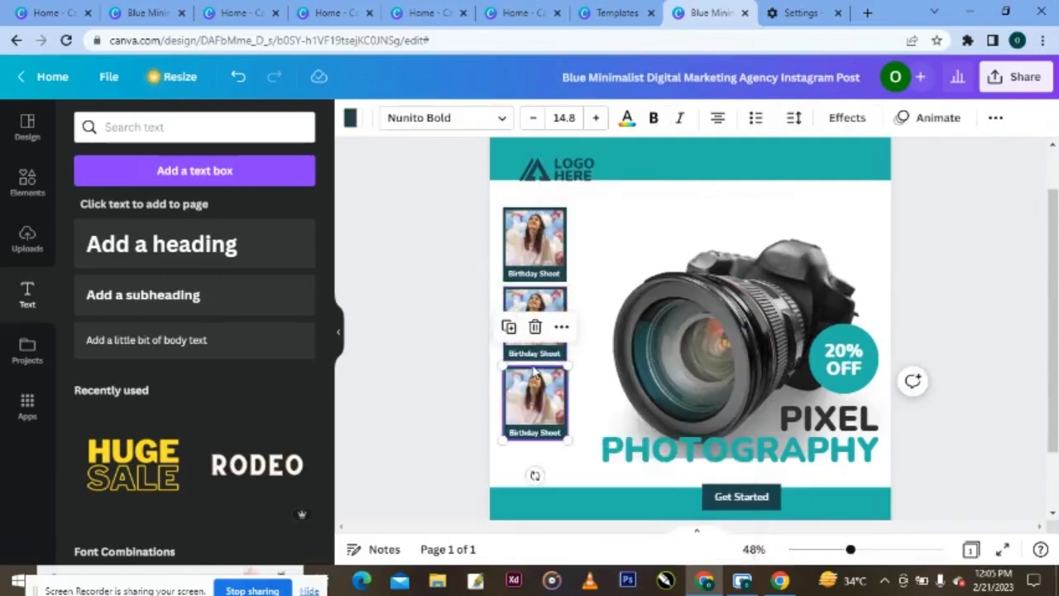
pyautogui.hotkey('ctrl', 'd')
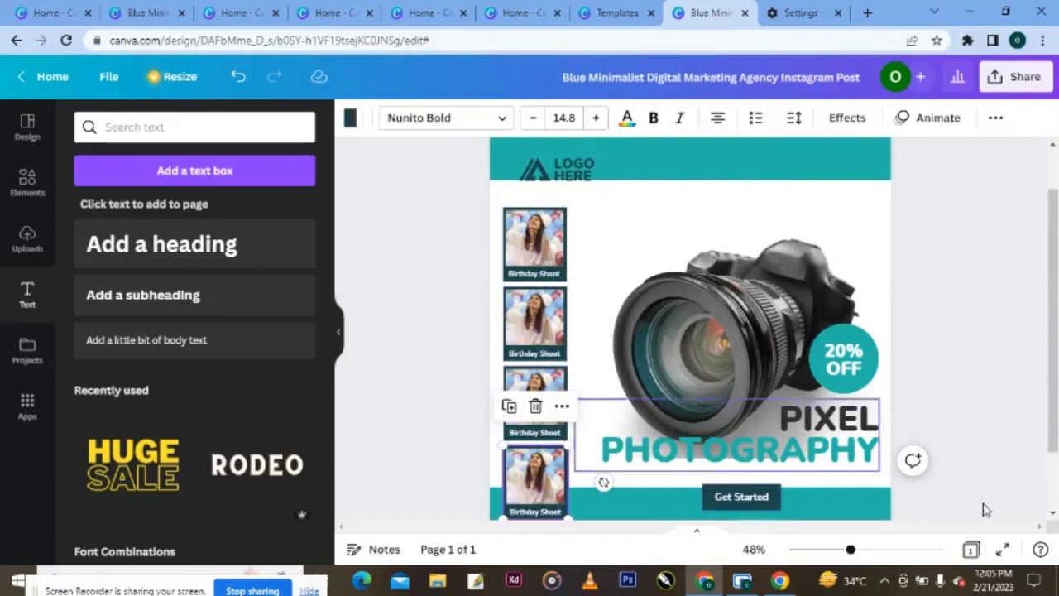
pyautogui.click(1054, 513)
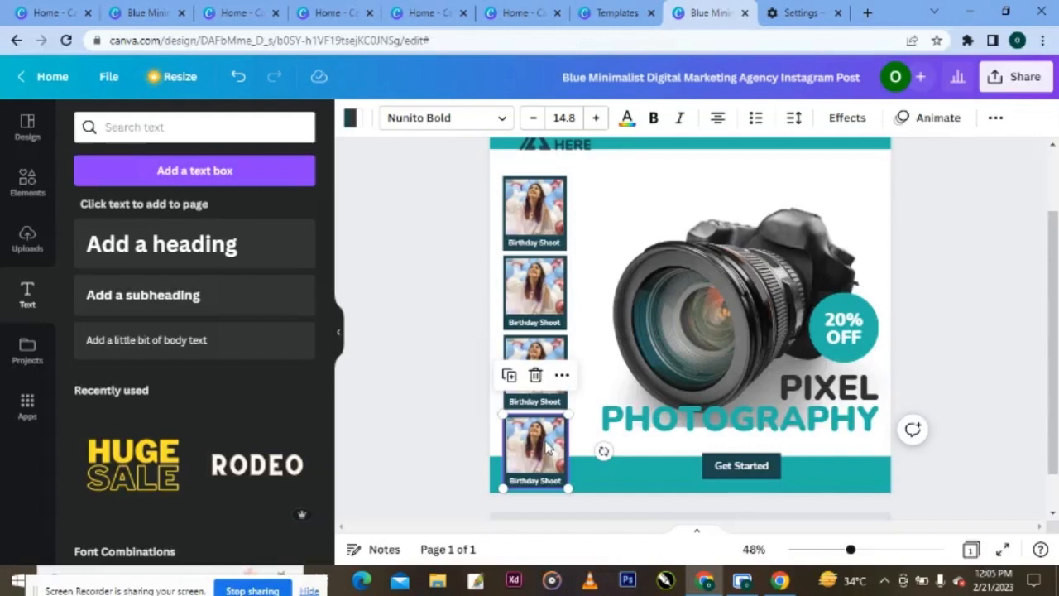
pyautogui.click(546, 448)
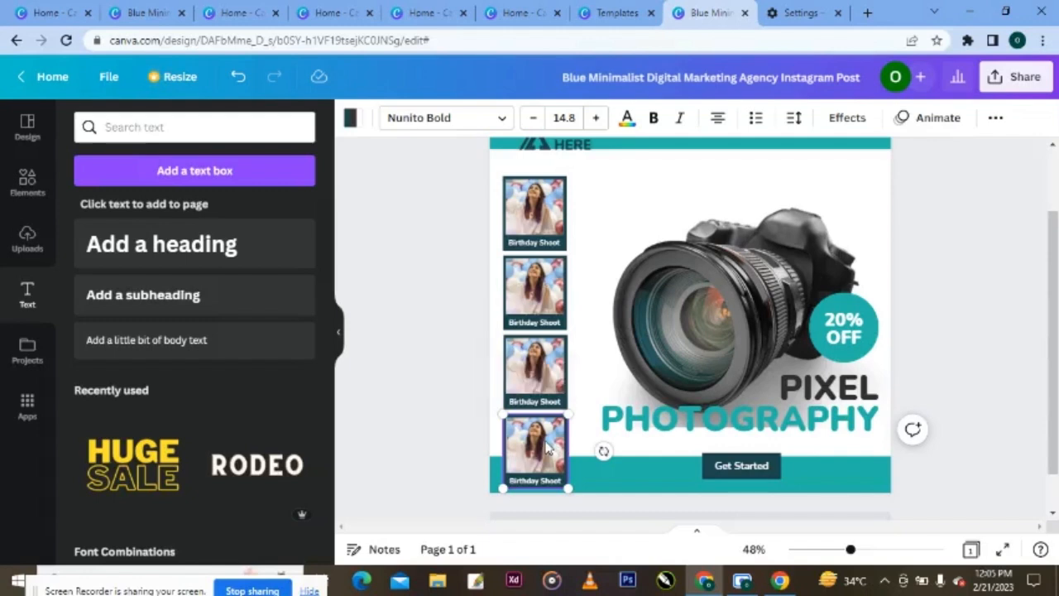
pyautogui.keyDown('shift'); pyautogui.click(542, 374); pyautogui.keyUp('shift')
pyautogui.keyDown('shift'); pyautogui.click(542, 300); pyautogui.keyUp('shift')
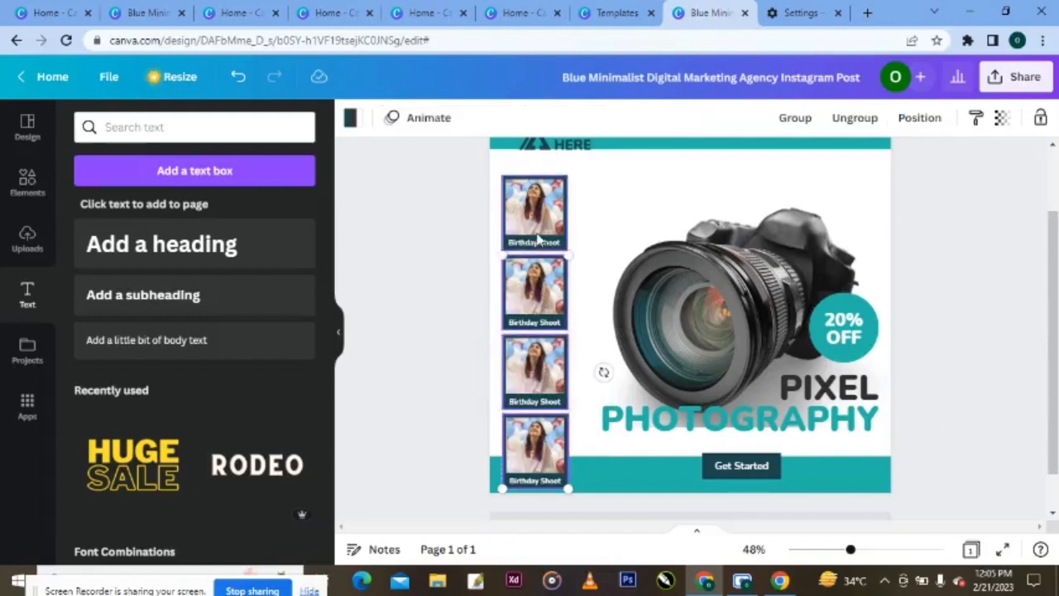
# - Shrink and shift the four photo cards, then resize the camera image slightly and raise it
pyautogui.moveTo(568, 489); pyautogui.dragTo(535, 434)
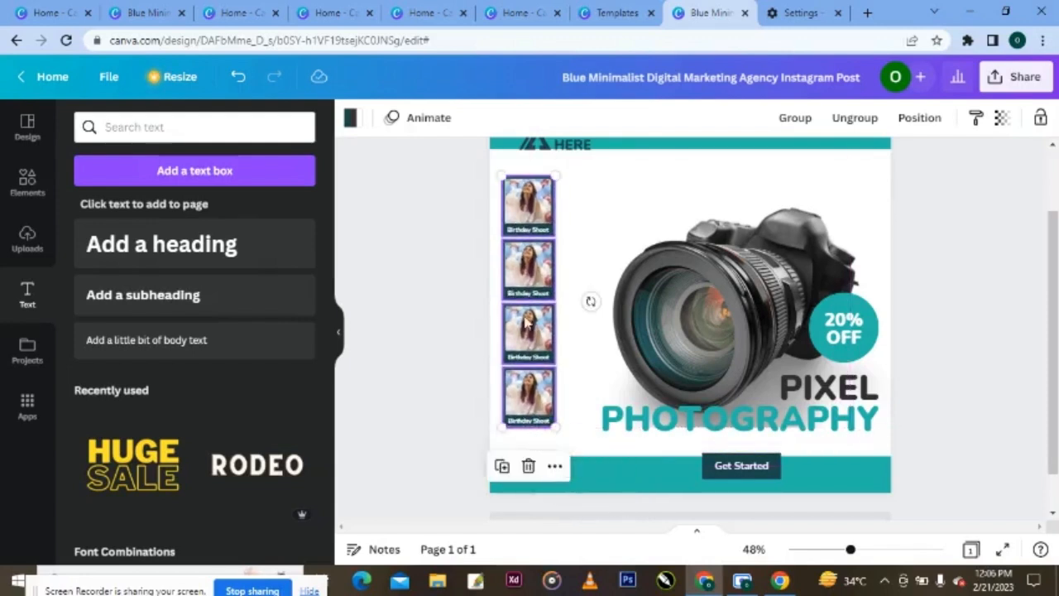
pyautogui.moveTo(527, 321); pyautogui.dragTo(533, 314)
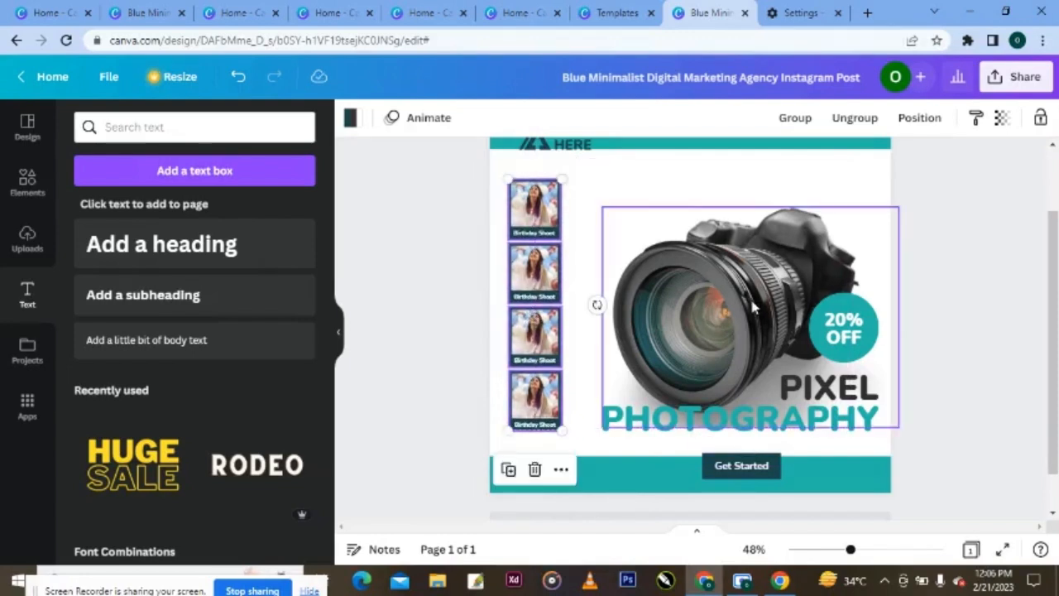
pyautogui.click(752, 308)
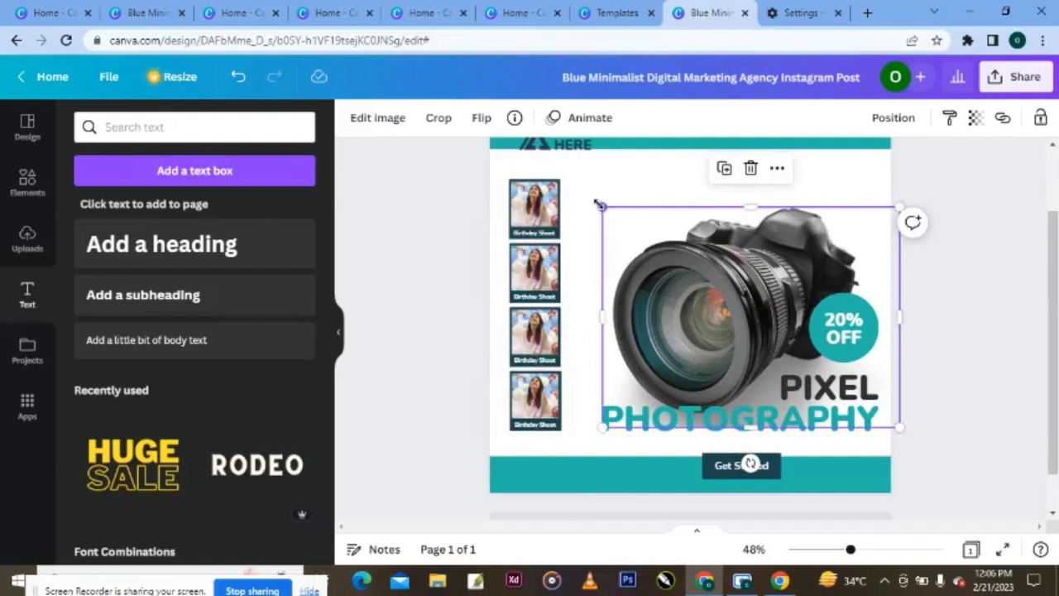
pyautogui.moveTo(601, 205); pyautogui.dragTo(595, 203)
pyautogui.moveTo(756, 239); pyautogui.dragTo(759, 230)
# - Select all four photo cards, then nudge the PIXEL PHOTOGRAPHY title slightly down
pyautogui.click(534, 225)
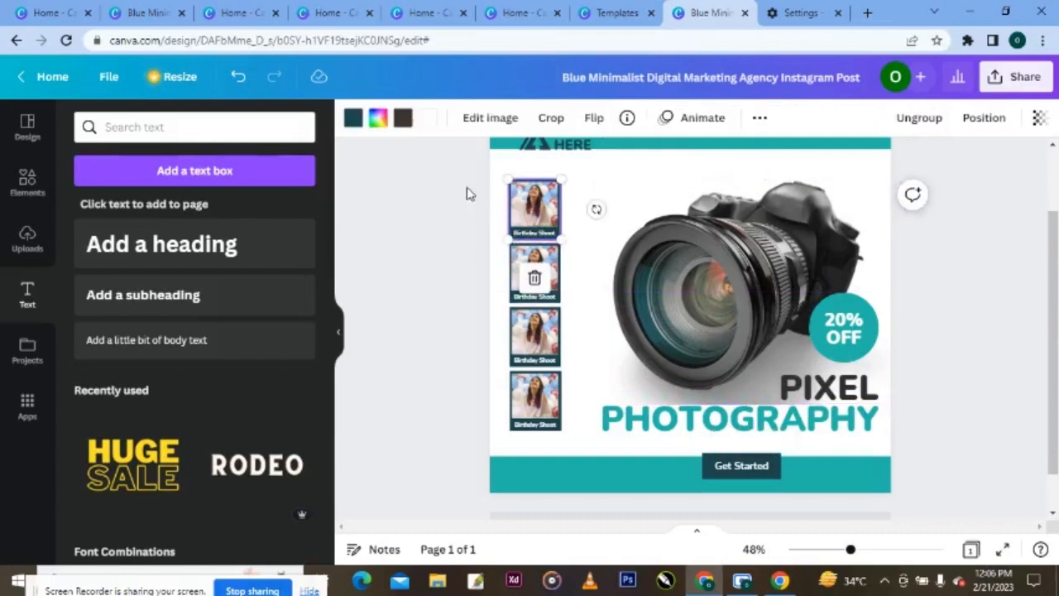
pyautogui.moveTo(467, 193); pyautogui.dragTo(506, 434)
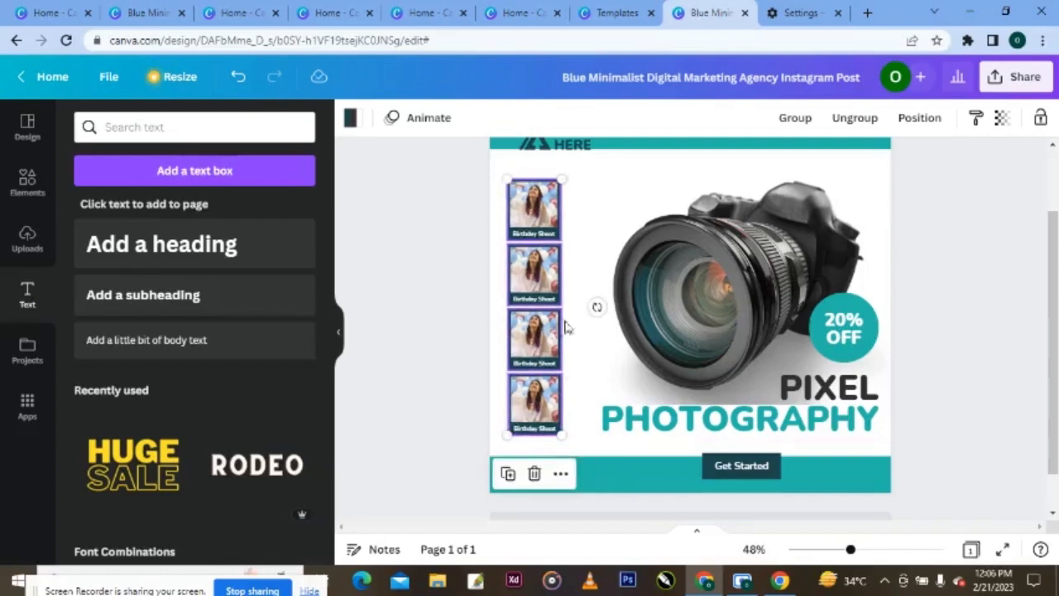
pyautogui.click(796, 422)
pyautogui.moveTo(795, 414); pyautogui.dragTo(795, 417)
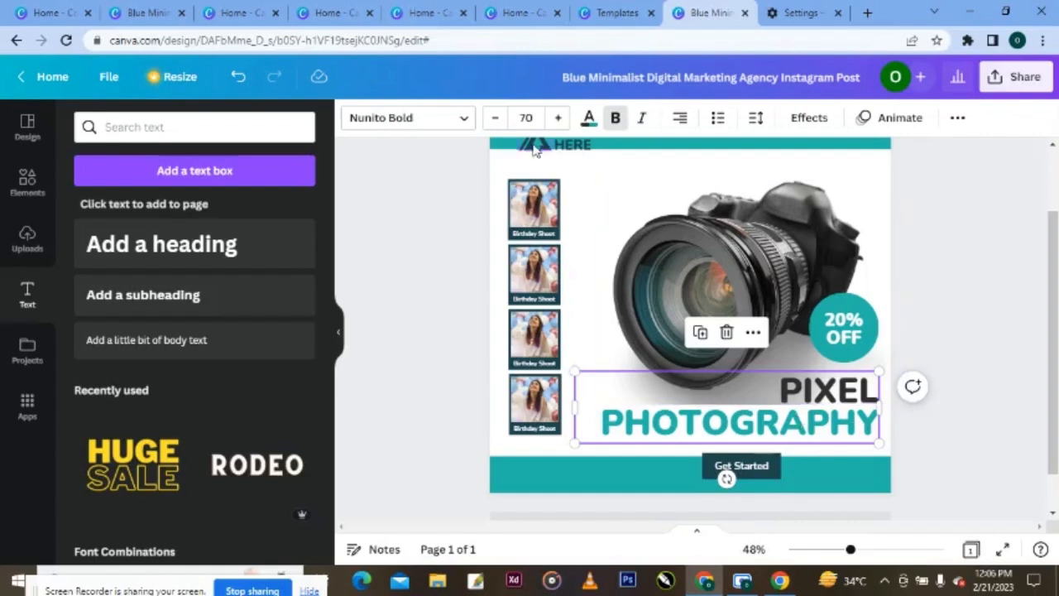
# - Set the PIXEL PHOTOGRAPHY title to size 80 and widen its box so PHOTOGRAPHY fits one line
pyautogui.click(526, 117)
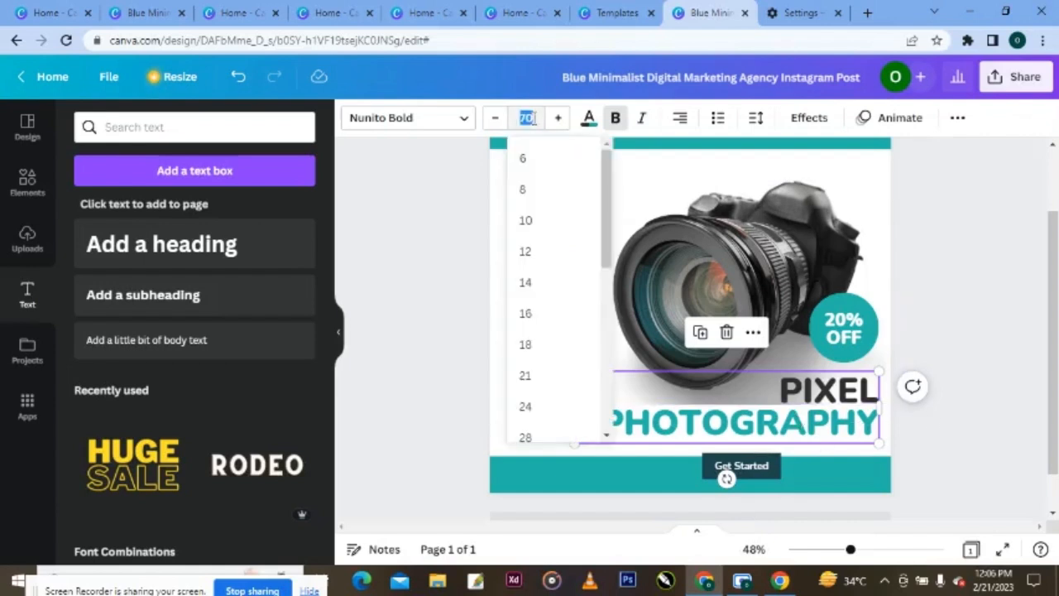
pyautogui.write('80')
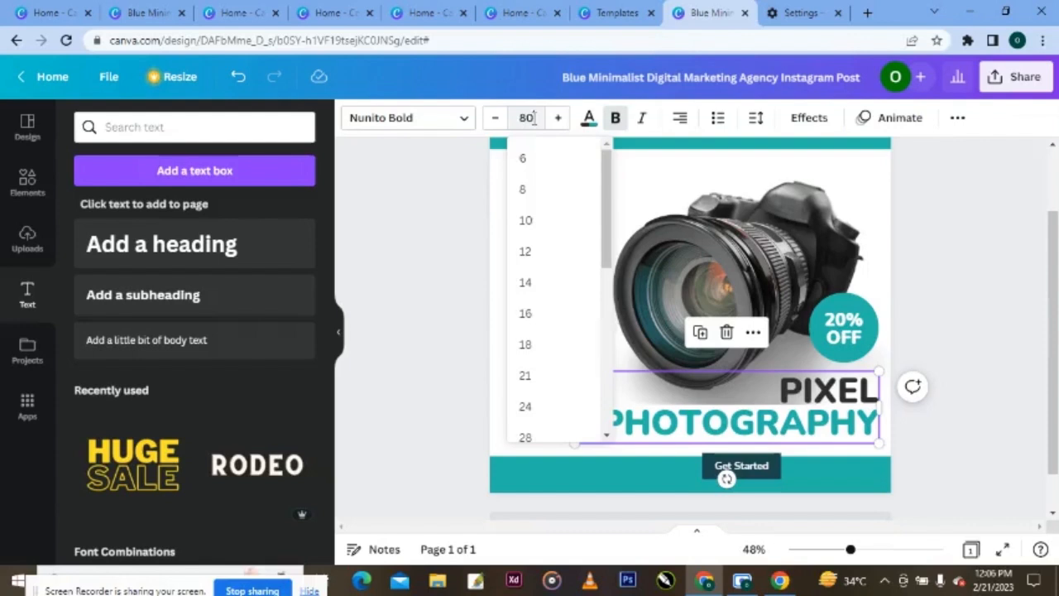
pyautogui.press('Return')
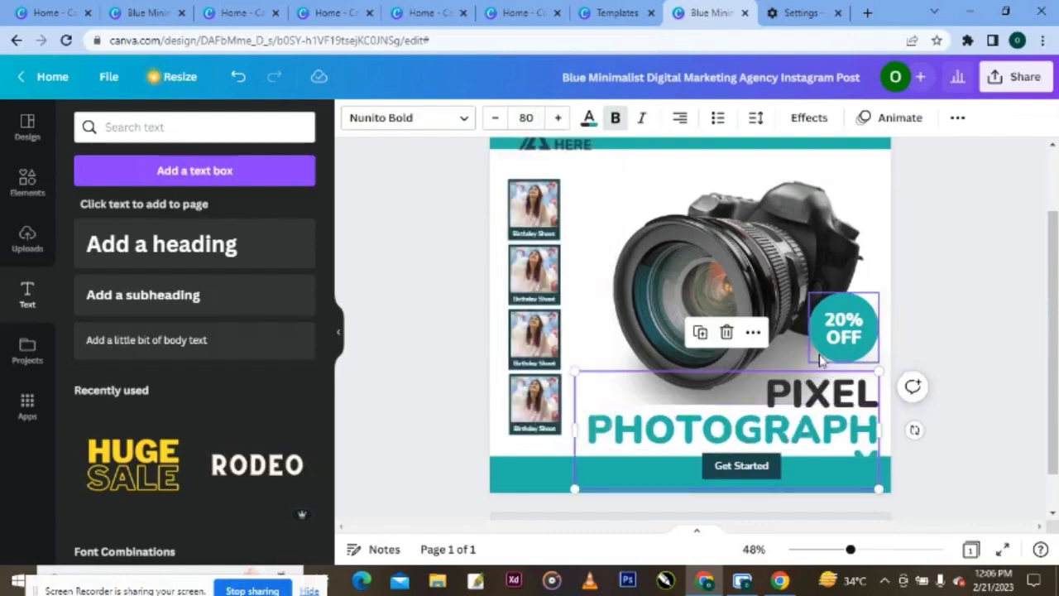
pyautogui.moveTo(571, 429); pyautogui.dragTo(549, 428)
# - Move the column of four photo cards slightly left
pyautogui.moveTo(466, 180); pyautogui.dragTo(561, 437)
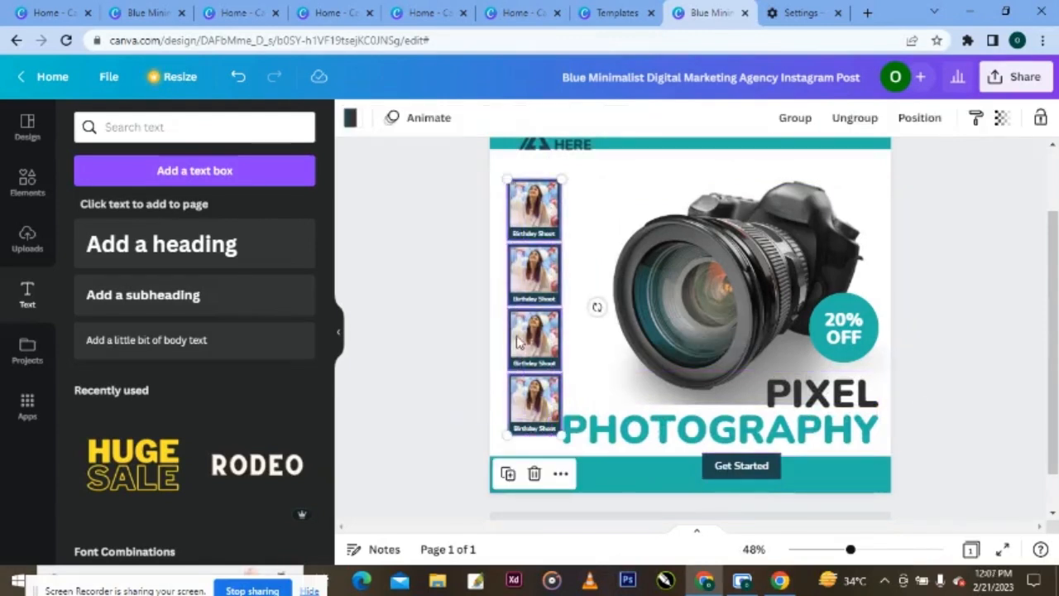
pyautogui.moveTo(518, 343); pyautogui.dragTo(510, 343)
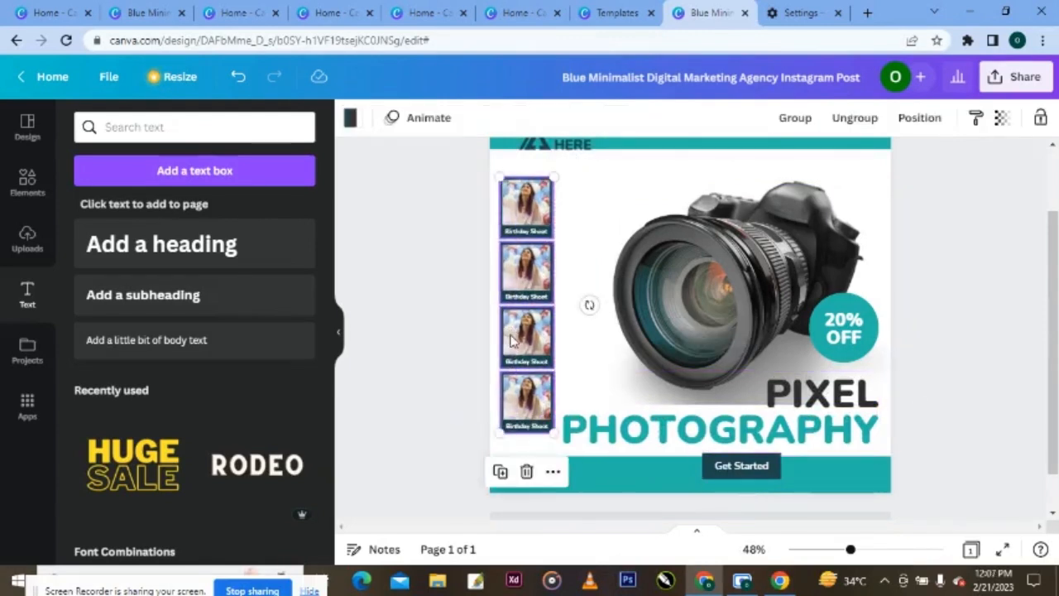
pyautogui.press('Escape')
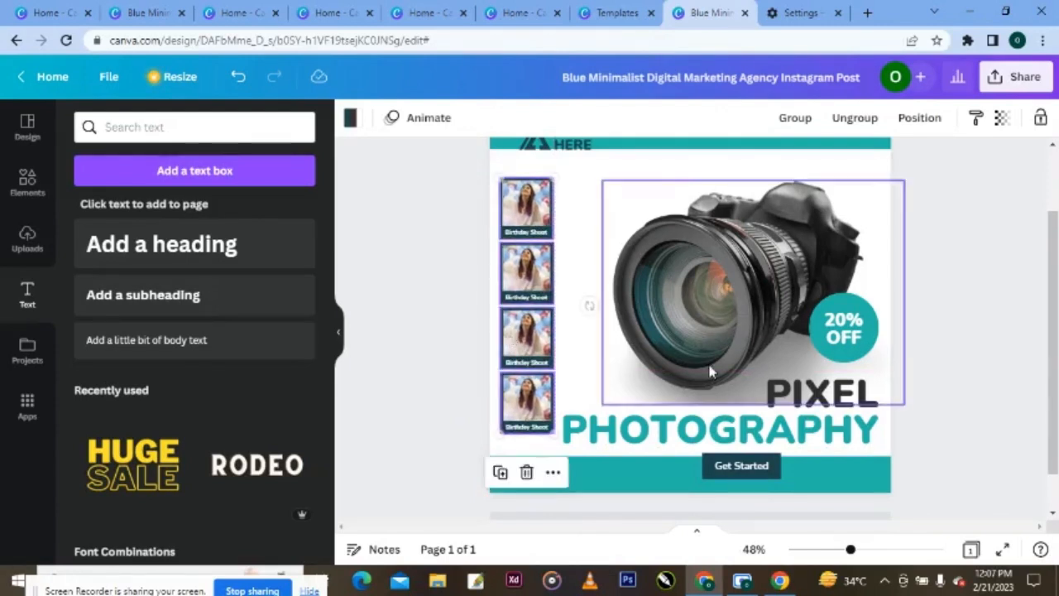
# - Reduce the title to size 76, raise it slightly, and shift the camera image right
pyautogui.click(786, 430)
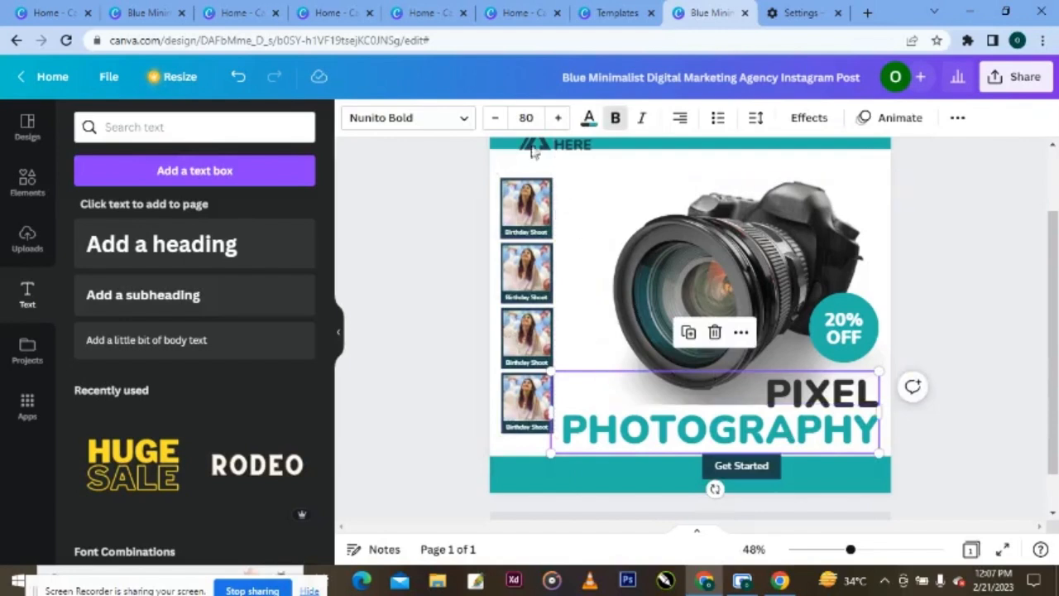
pyautogui.click(536, 118)
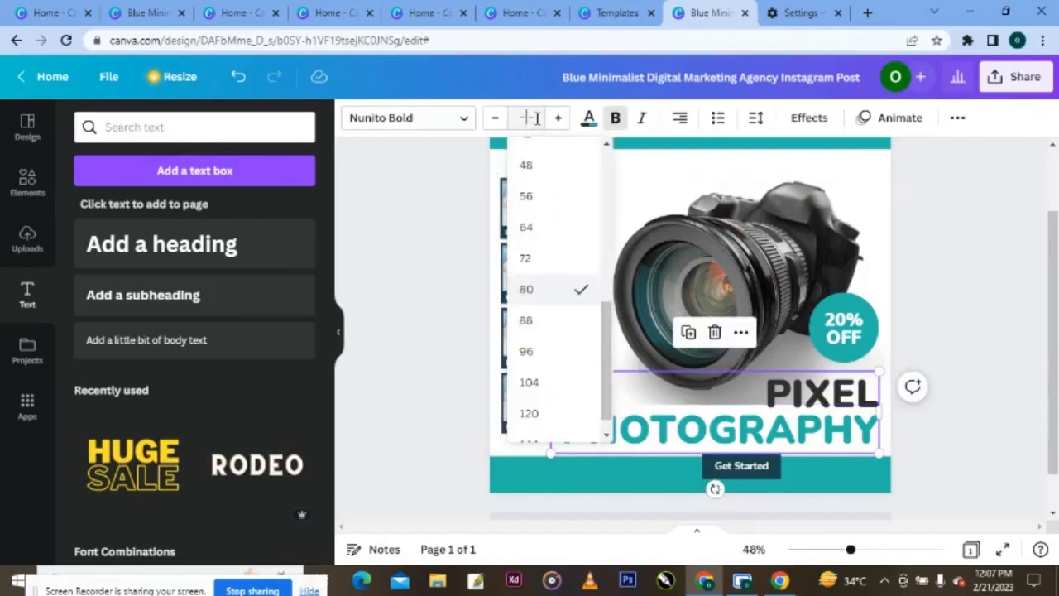
pyautogui.press('Return')
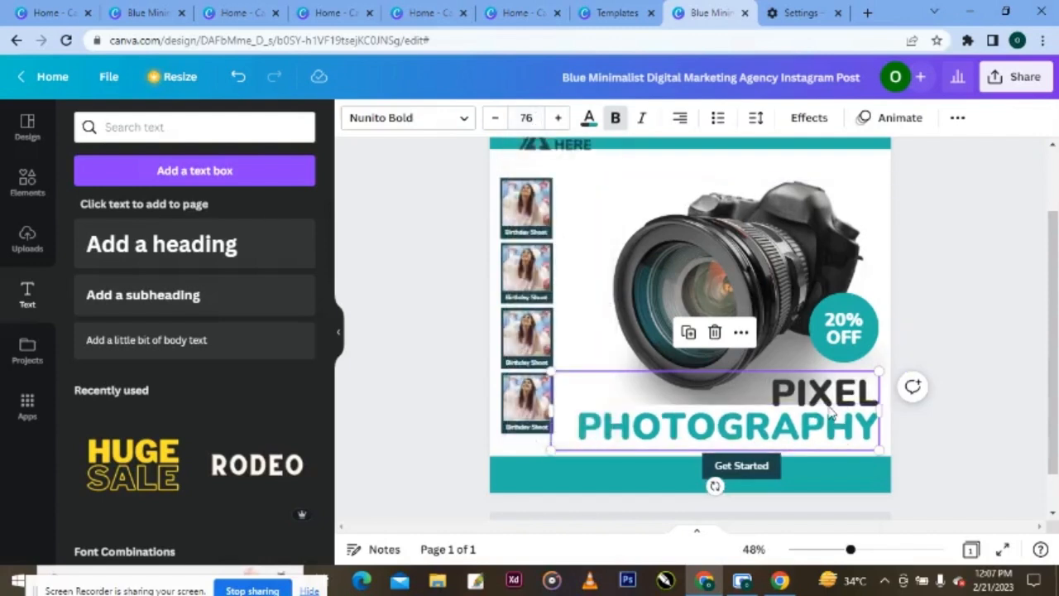
pyautogui.moveTo(830, 414); pyautogui.dragTo(829, 406)
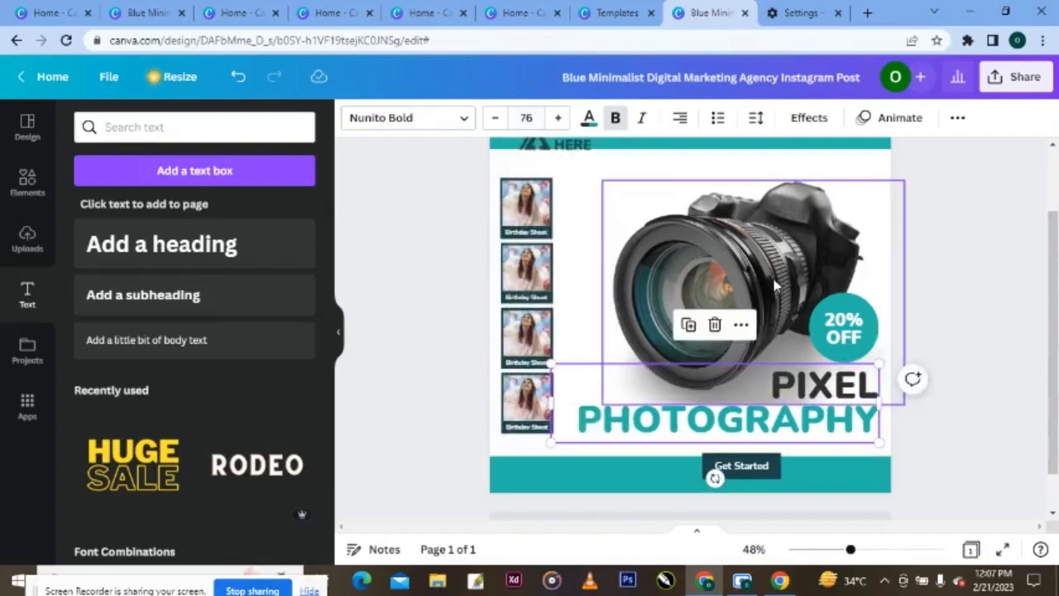
pyautogui.moveTo(775, 286); pyautogui.dragTo(782, 284)
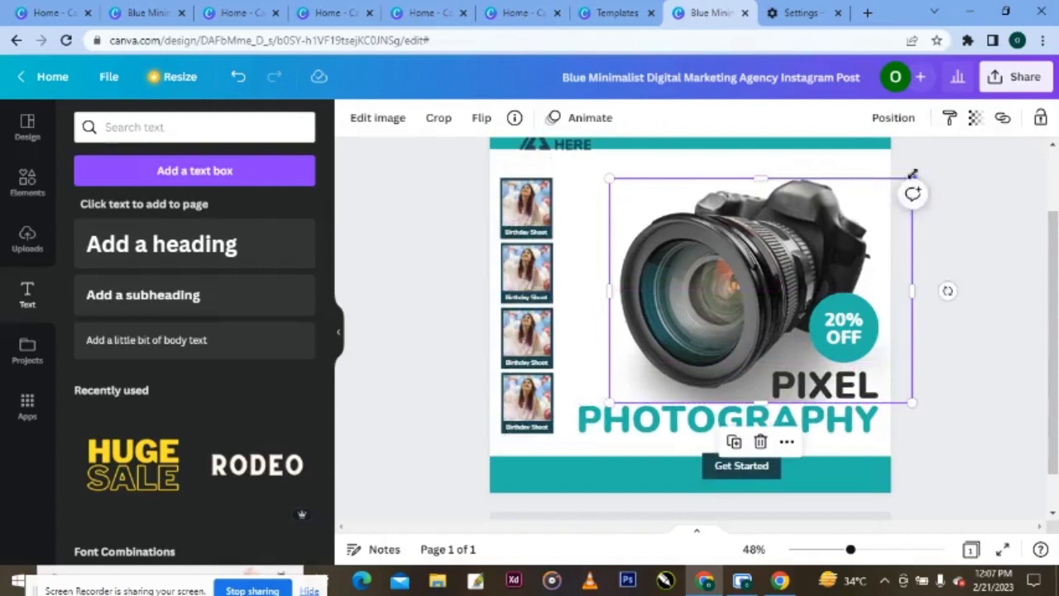
# - Shrink then enlarge the camera image toward the lower left, above the title
pyautogui.moveTo(912, 173); pyautogui.dragTo(903, 183)
pyautogui.moveTo(787, 219); pyautogui.dragTo(788, 221)
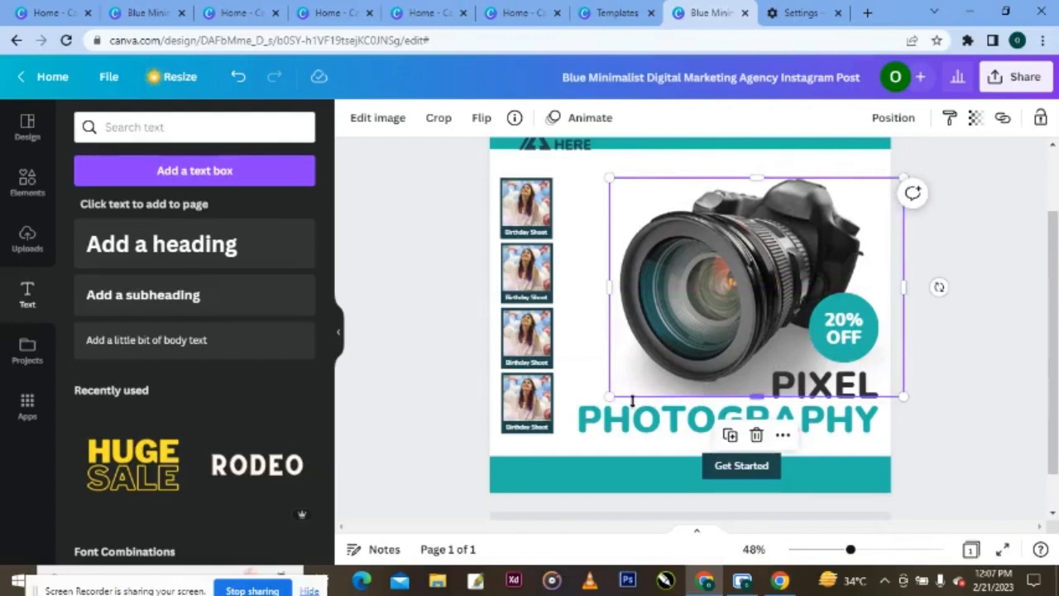
pyautogui.moveTo(610, 397); pyautogui.dragTo(596, 406)
pyautogui.moveTo(688, 292); pyautogui.dragTo(690, 298)
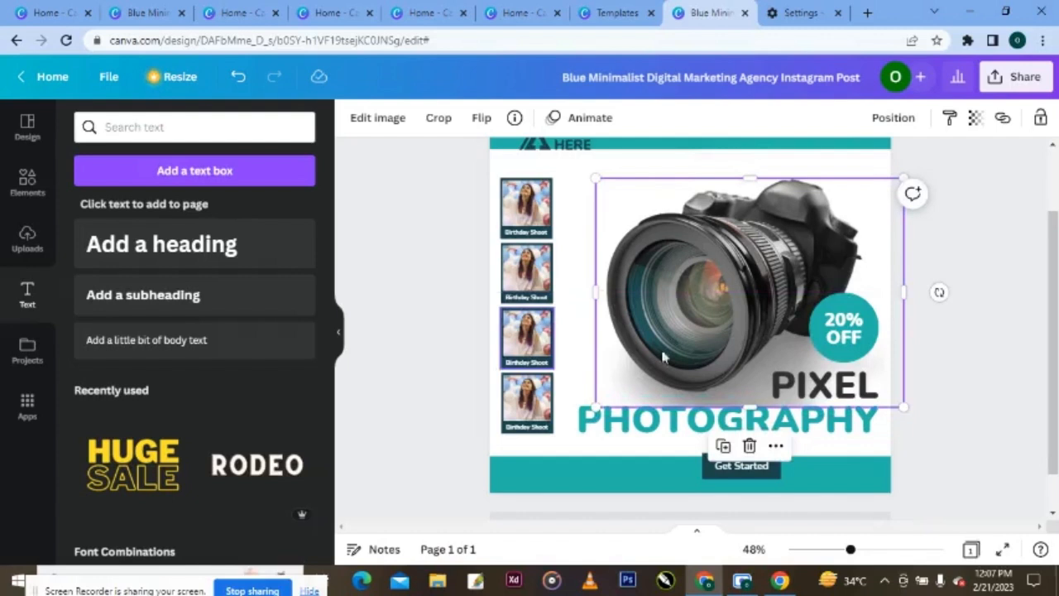
pyautogui.click(973, 418)
# - Select the PIXEL PHOTOGRAPHY title, then the text inside the 20% OFF badge
pyautogui.click(824, 422)
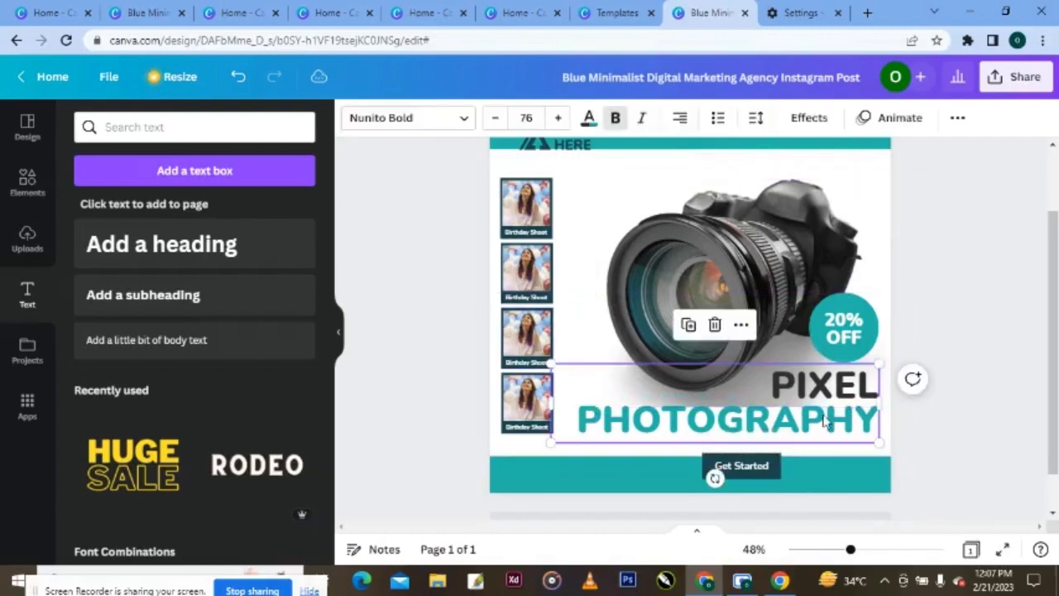
pyautogui.click(842, 354)
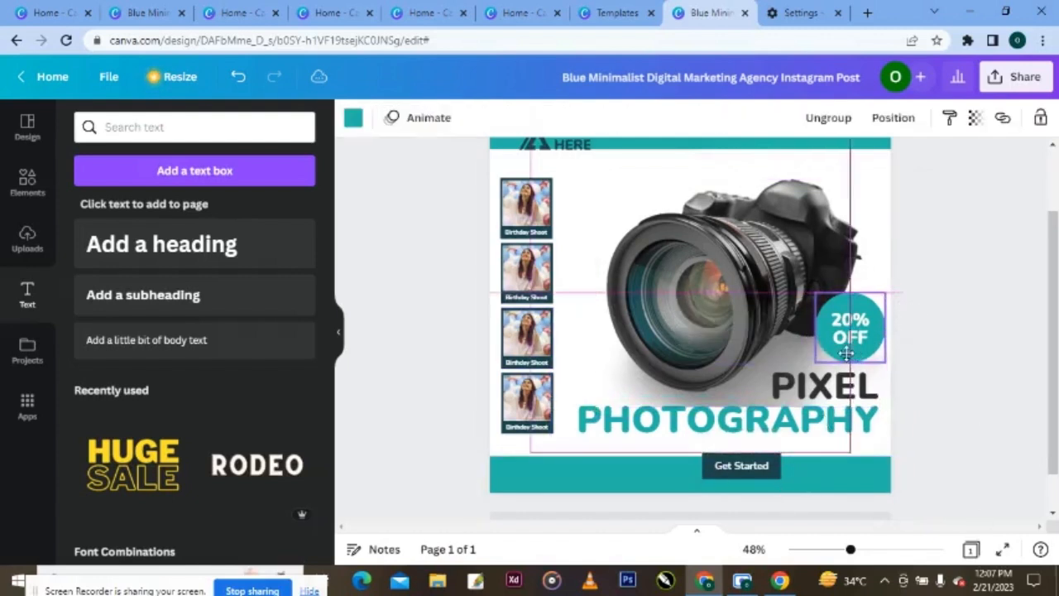
pyautogui.click(842, 354)
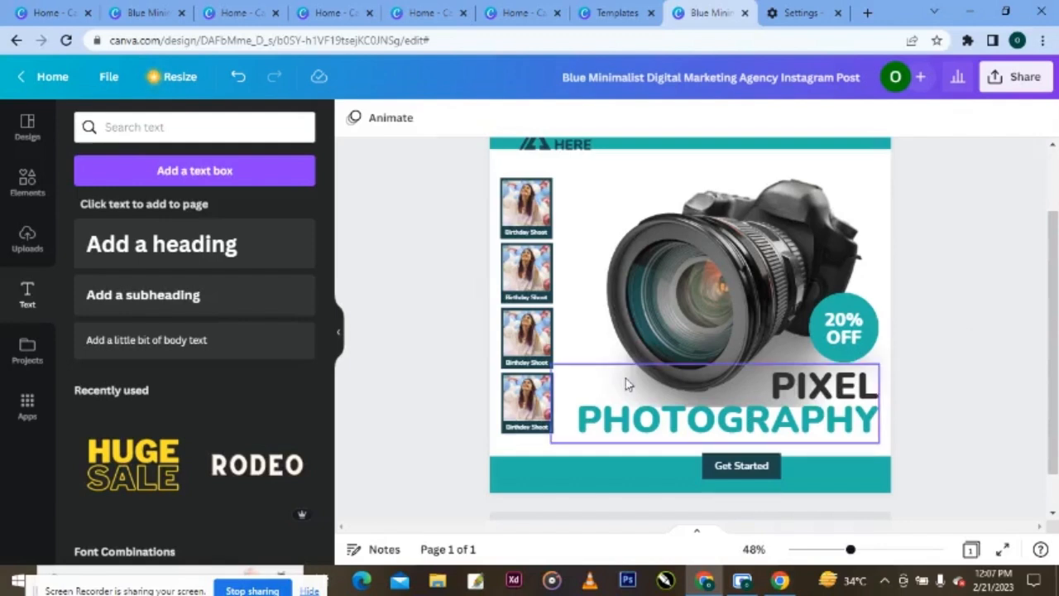
# - Select the second polaroid frame and search Elements for 'wedding photoshoot'
pyautogui.click(530, 284)
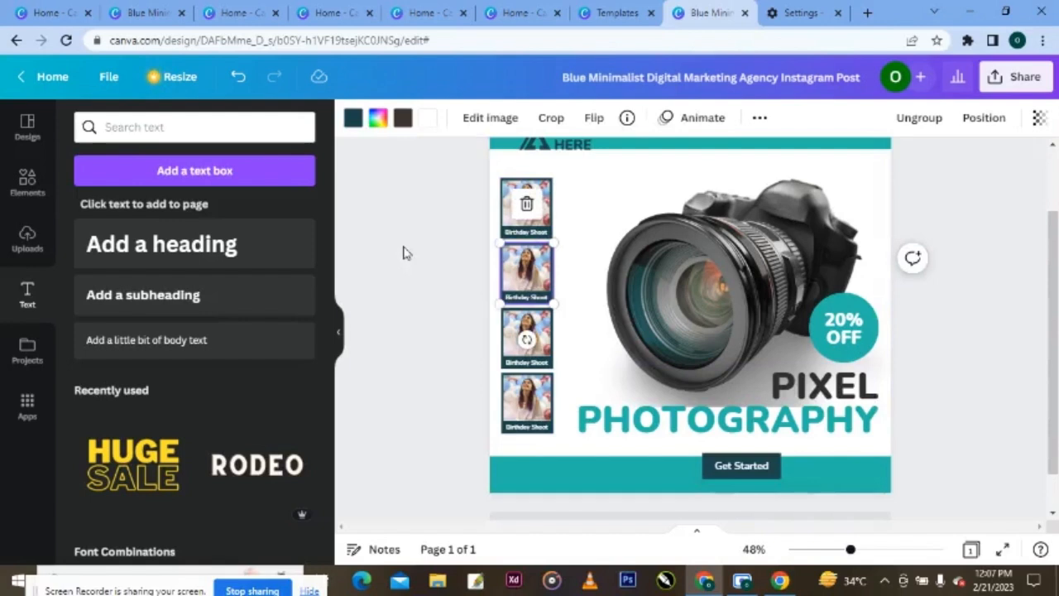
pyautogui.click(159, 128)
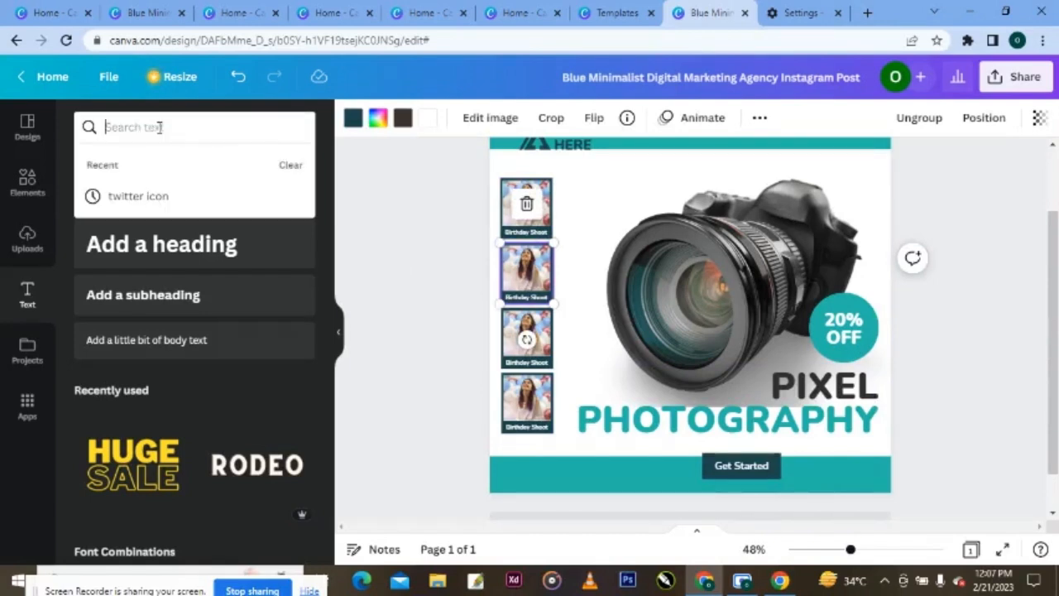
pyautogui.write('wedding ph')
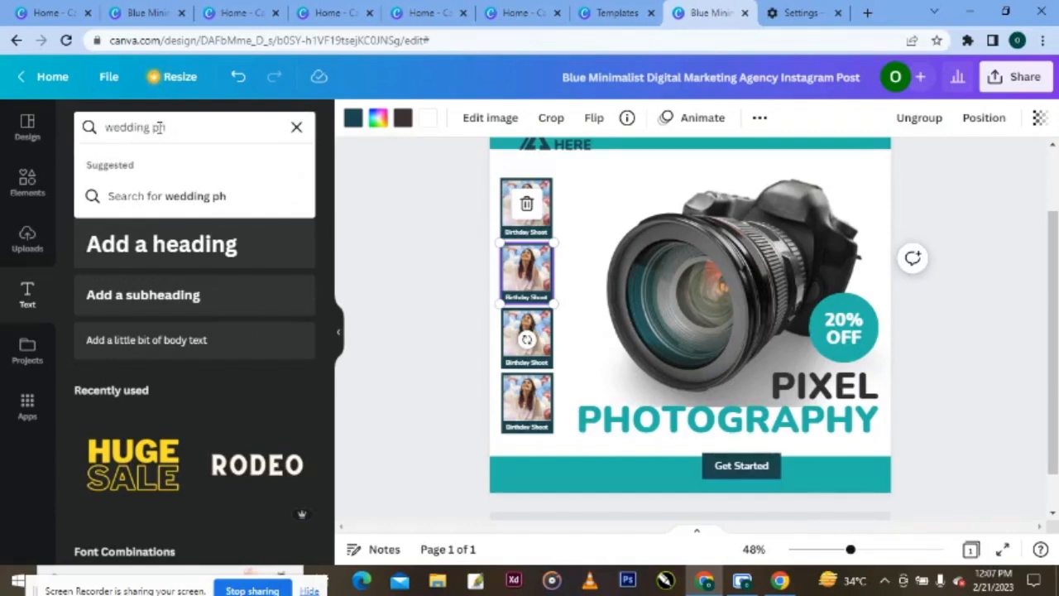
pyautogui.write('otoshoot')
pyautogui.press('Return')
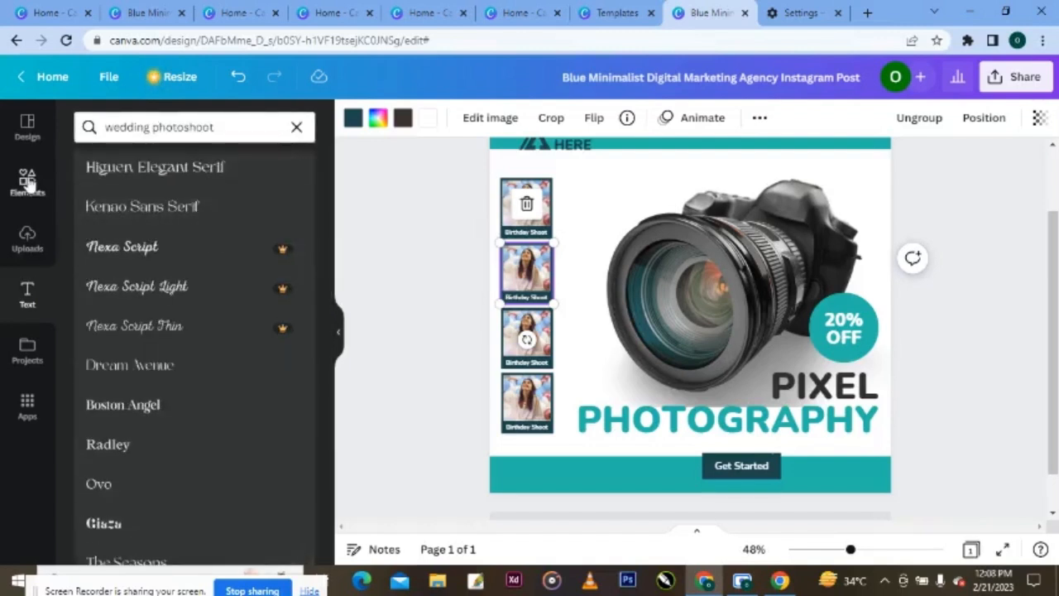
# - Correct the search phrase to 'wedding photoshoot' and show the Photos results
pyautogui.click(27, 181)
pyautogui.click(151, 128)
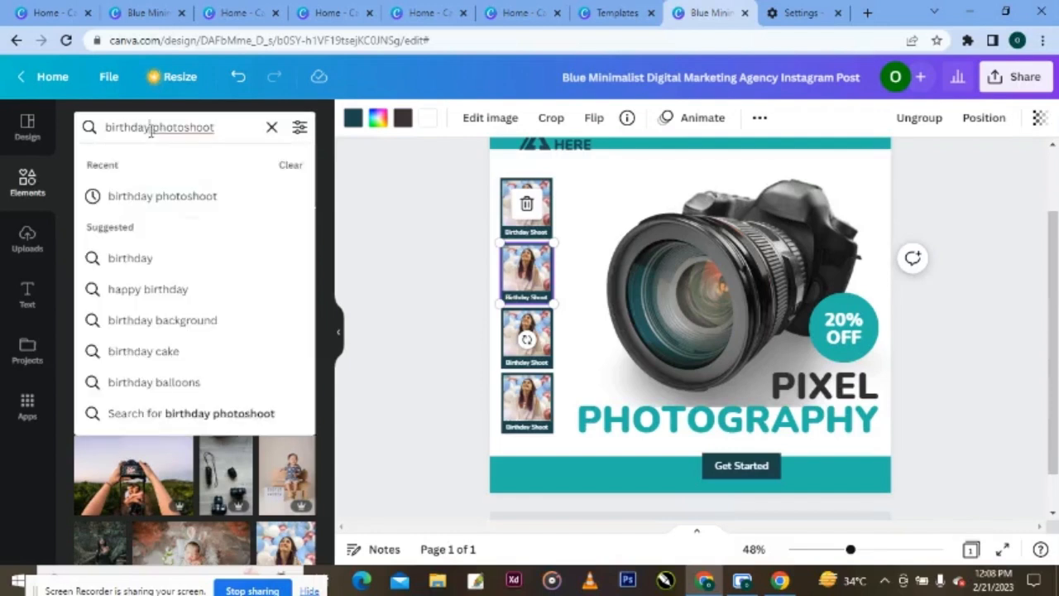
pyautogui.press('BackSpace')
pyautogui.press('BackSpace')
pyautogui.press('BackSpace')
pyautogui.press('BackSpace')
pyautogui.press('BackSpace')
pyautogui.press('BackSpace')
pyautogui.press('BackSpace')
pyautogui.press('BackSpace')
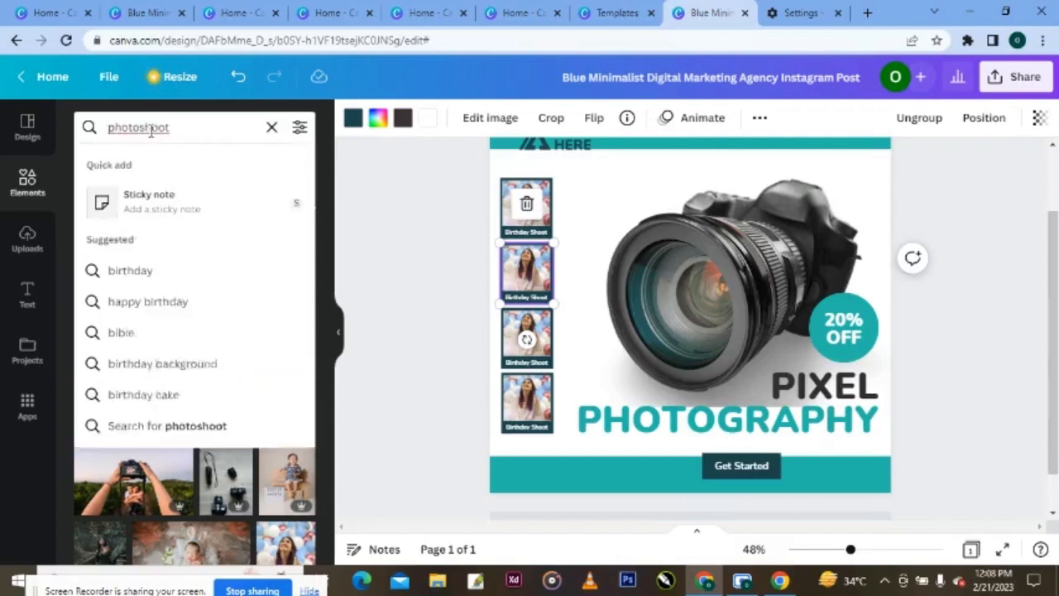
pyautogui.write('wedd')
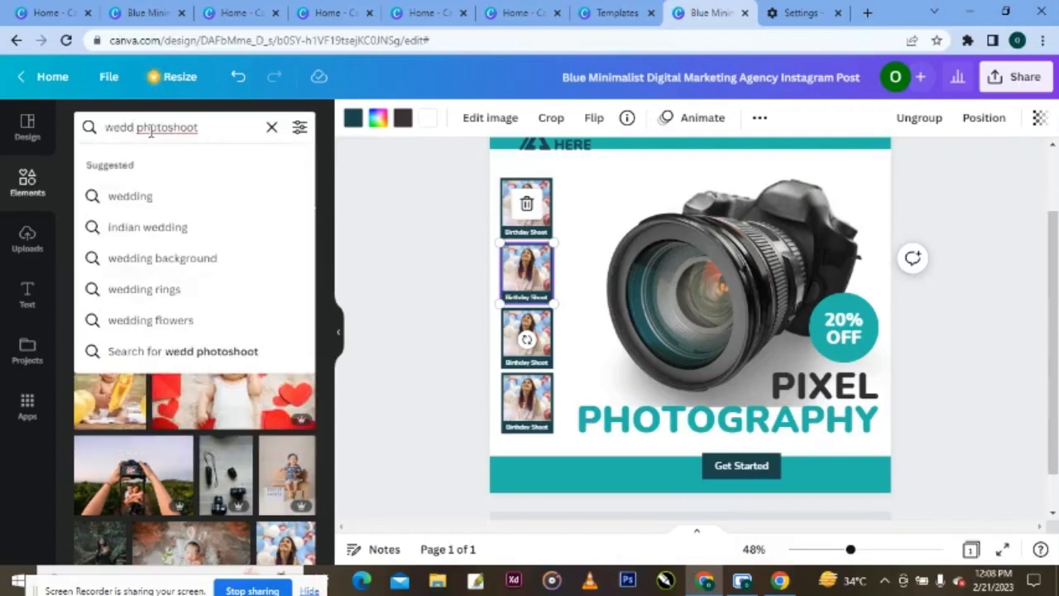
pyautogui.moveTo(150, 128); pyautogui.dragTo(136, 128)
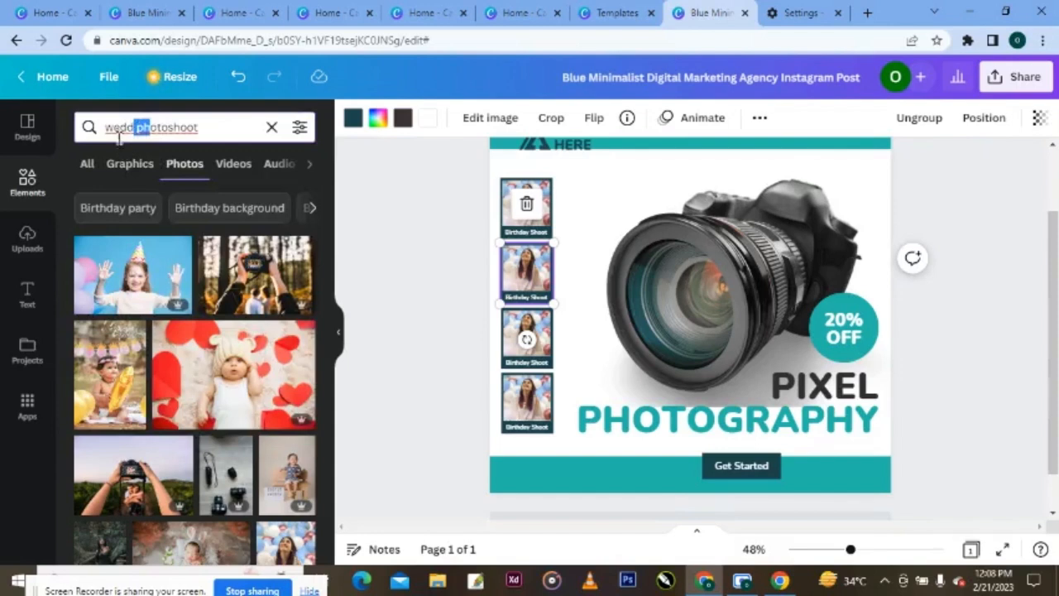
pyautogui.click(114, 128)
pyautogui.write('ing')
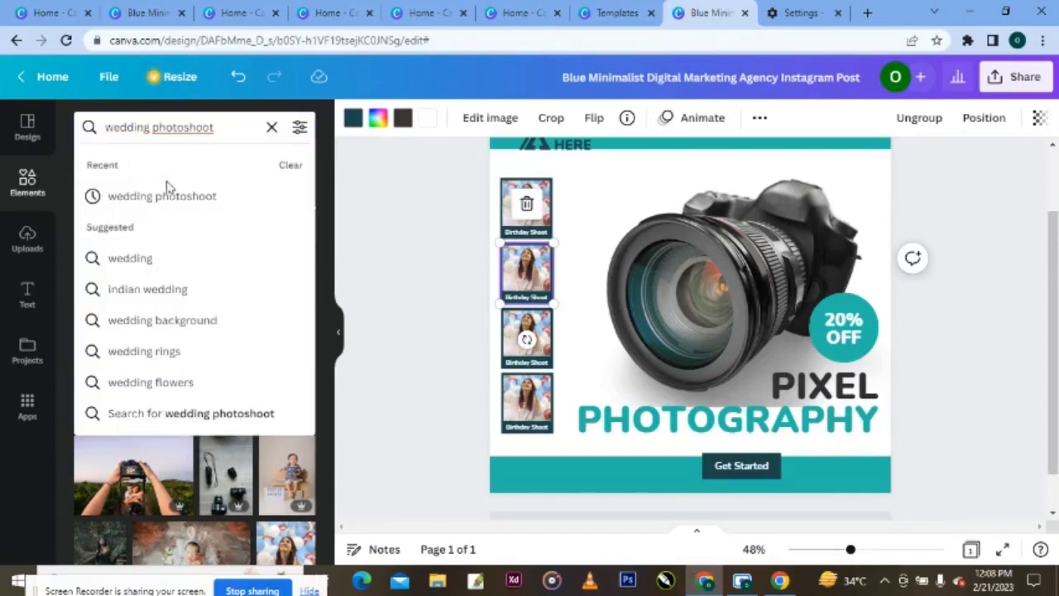
pyautogui.click(166, 189)
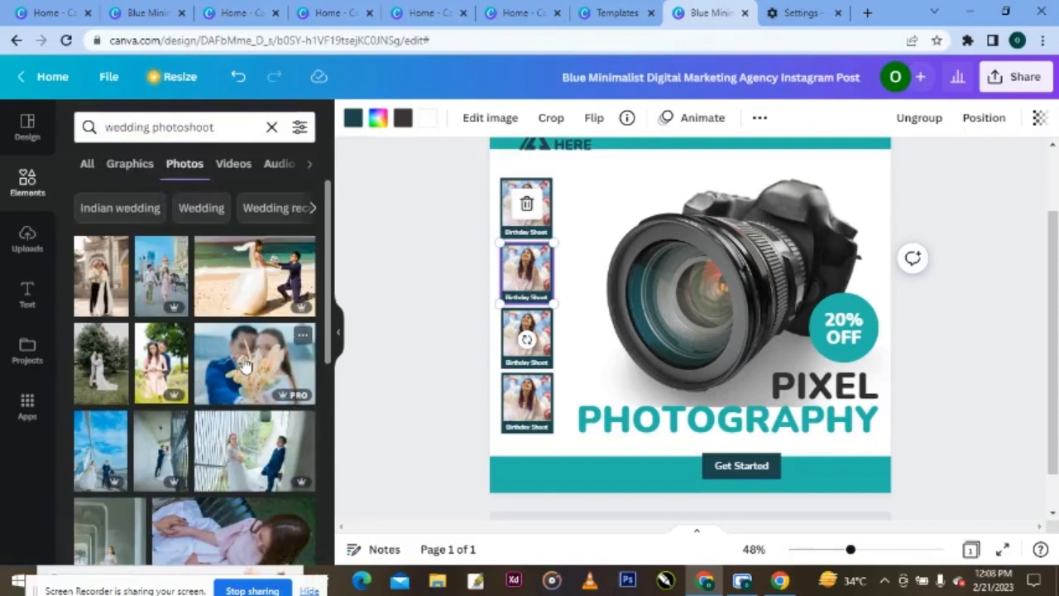
# - Drop the wedding couple photo into the second polaroid and re-crop it to fit
pyautogui.moveTo(245, 364); pyautogui.dragTo(513, 262)
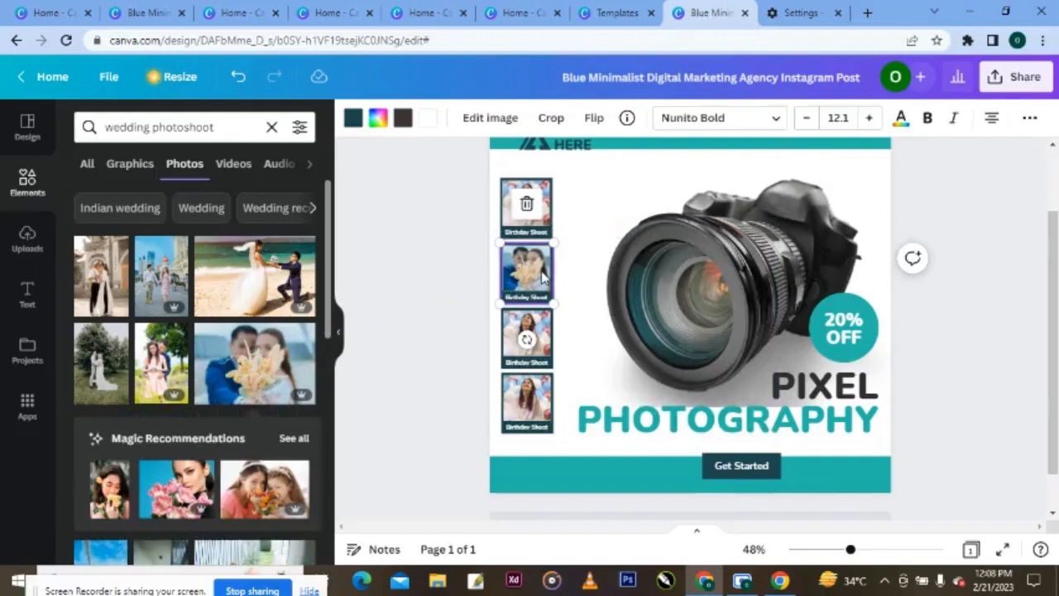
pyautogui.click(552, 119)
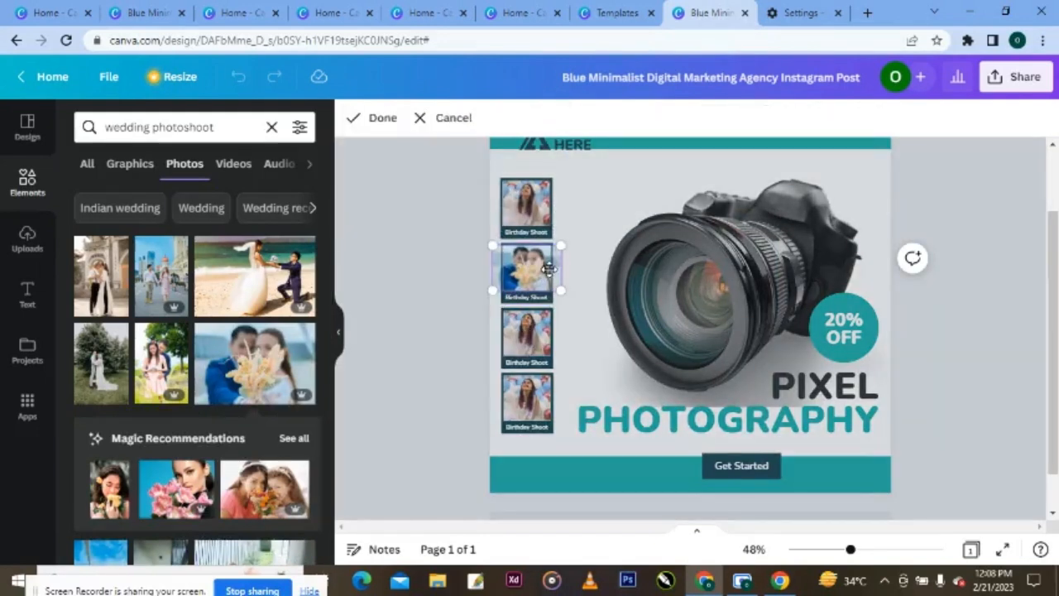
pyautogui.moveTo(560, 246); pyautogui.dragTo(562, 247)
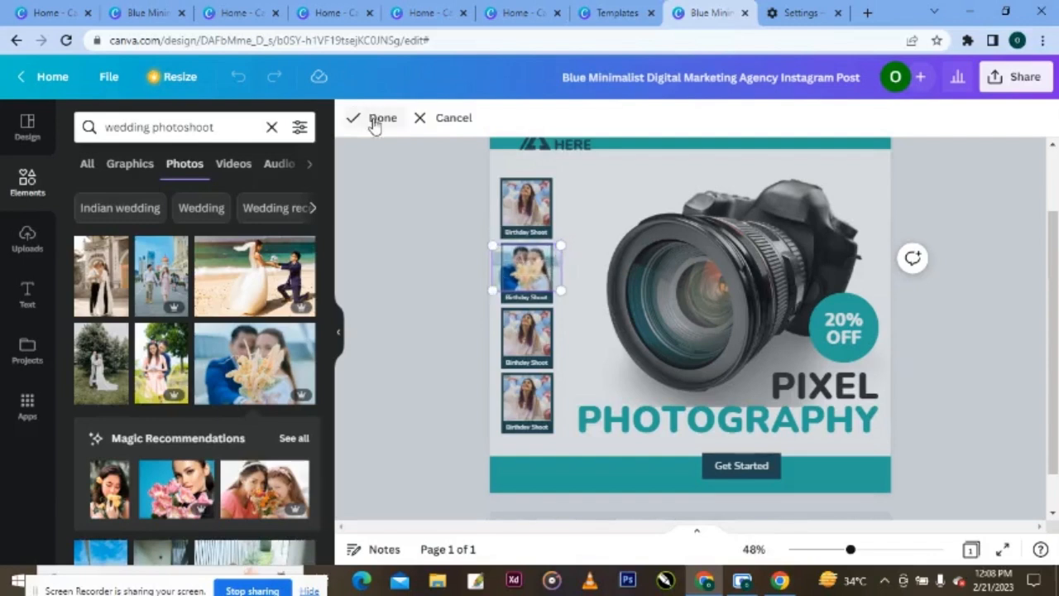
pyautogui.click(371, 119)
# - Re-crop the top polaroid's photo so it sits better in its frame
pyautogui.click(512, 225)
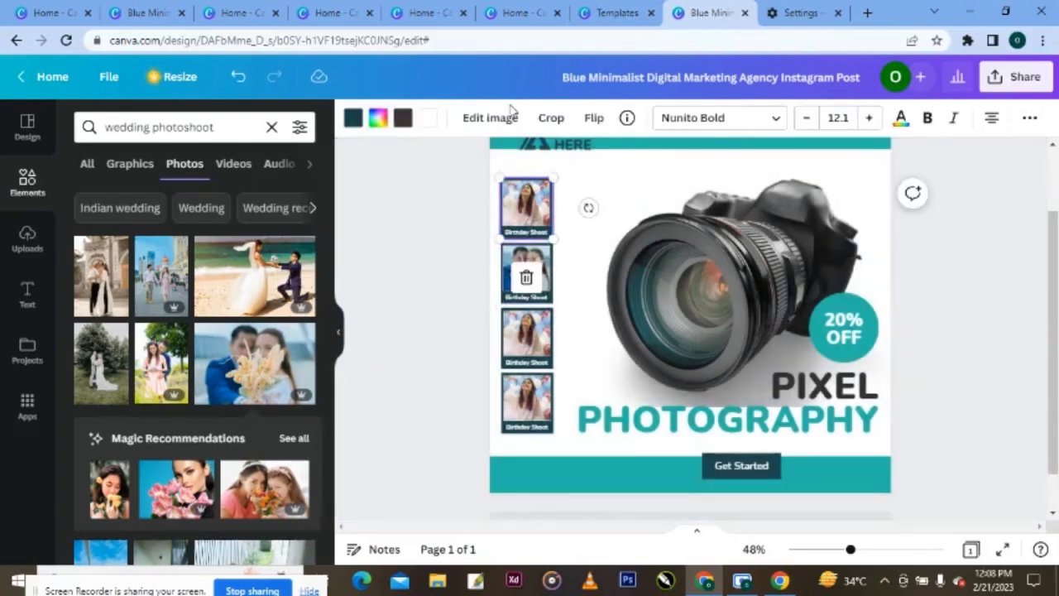
pyautogui.click(551, 119)
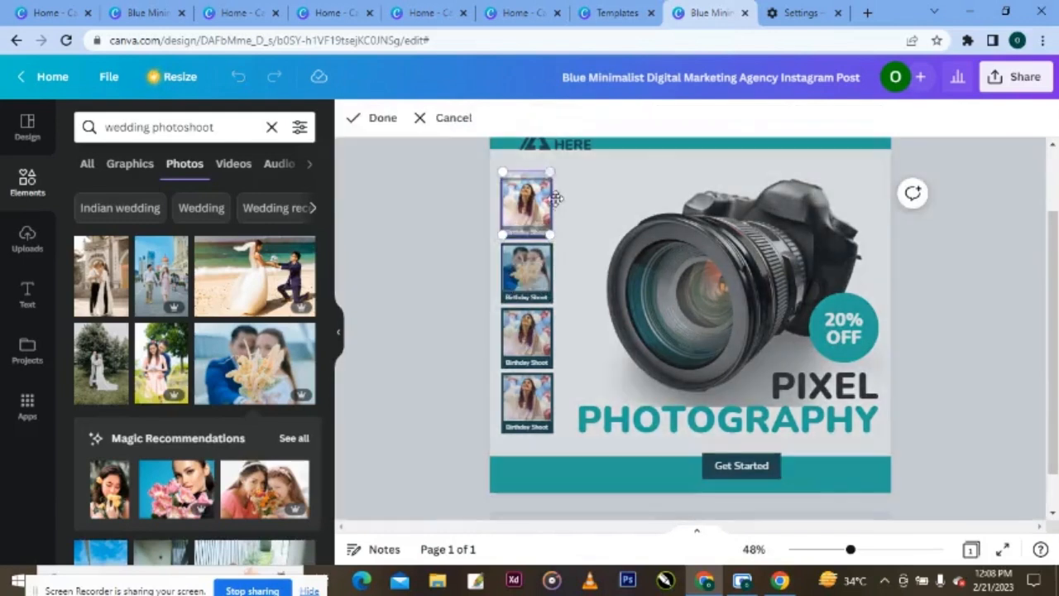
pyautogui.moveTo(554, 168); pyautogui.dragTo(546, 190)
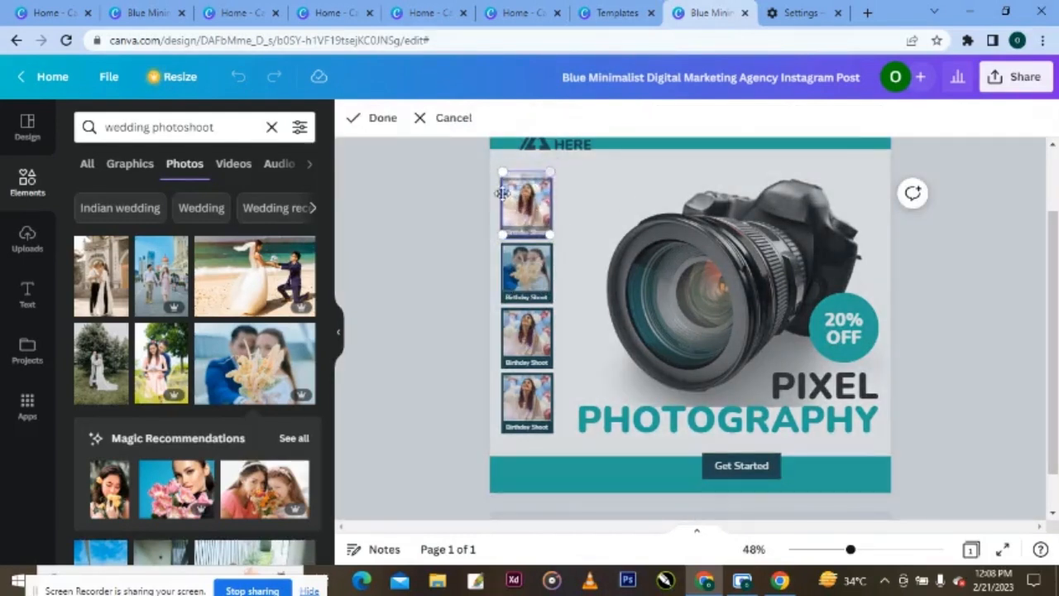
pyautogui.click(384, 120)
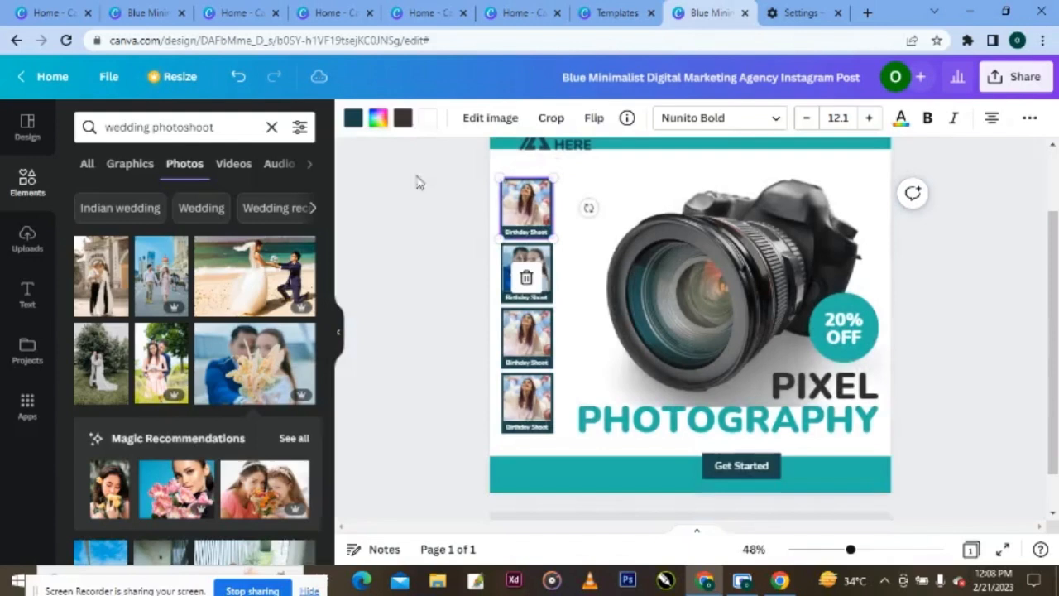
pyautogui.click(525, 347)
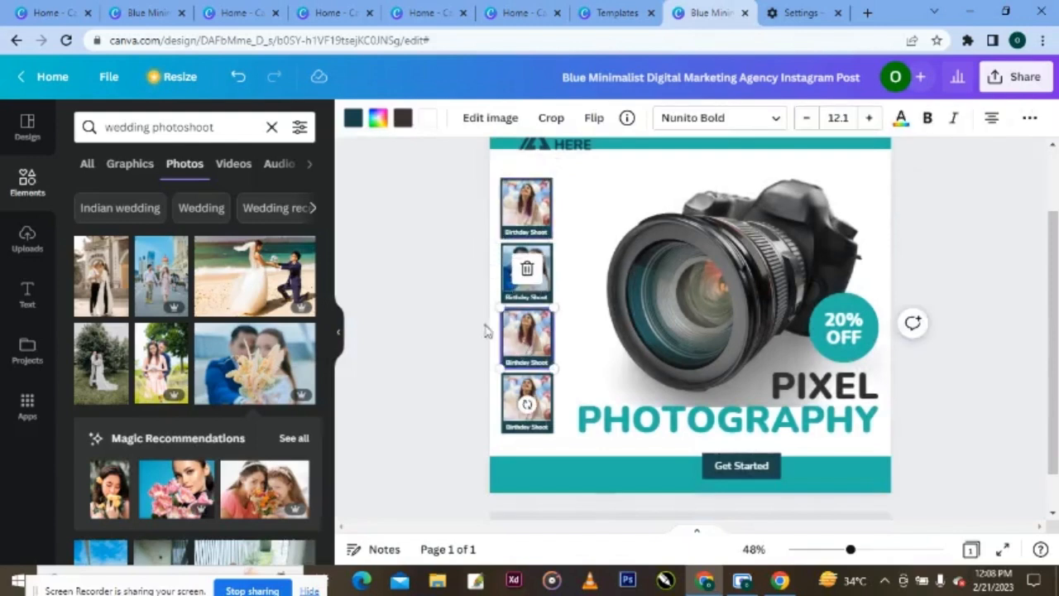
# - Search 'baby photoshoot' and place the twin-baby photo in the third polaroid
pyautogui.click(150, 128)
pyautogui.press('BackSpace')
pyautogui.press('BackSpace')
pyautogui.press('BackSpace')
pyautogui.press('BackSpace')
pyautogui.press('BackSpace')
pyautogui.press('BackSpace')
pyautogui.press('BackSpace')
pyautogui.press('BackSpace')
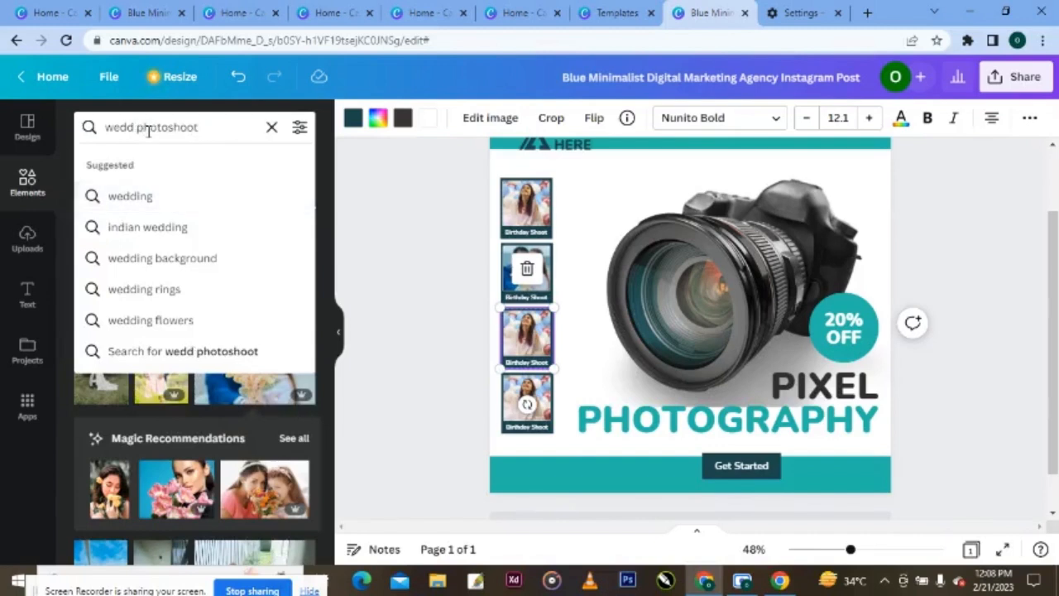
pyautogui.write('baby')
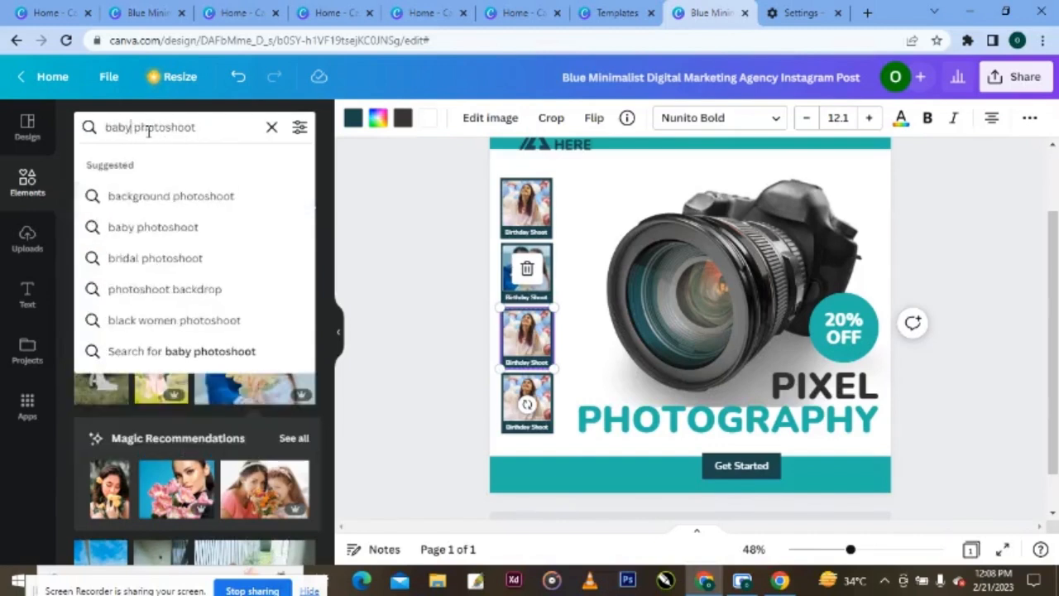
pyautogui.click(161, 196)
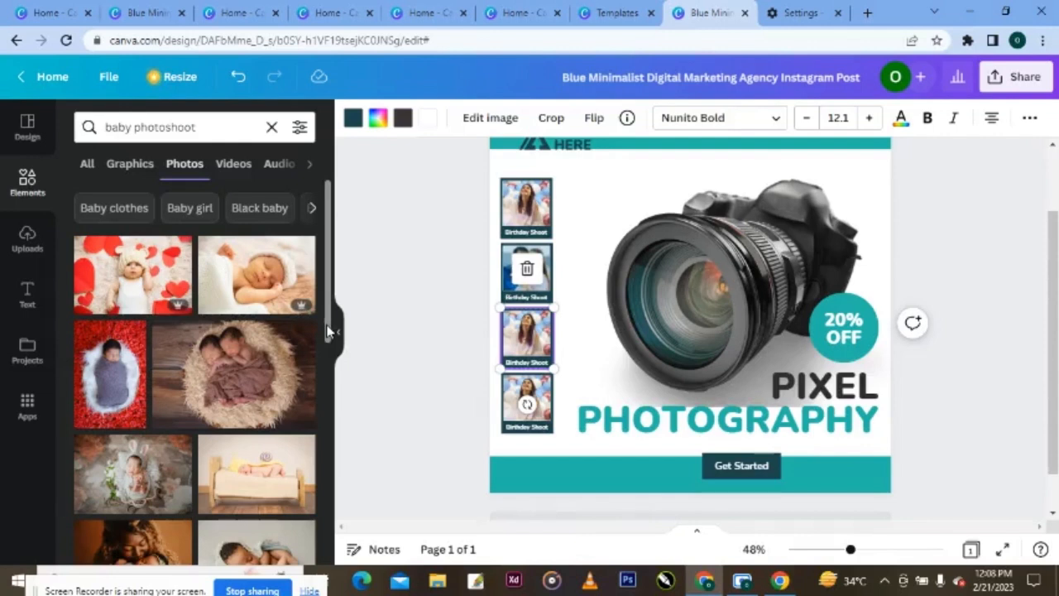
pyautogui.scroll(-1, 328, 331)
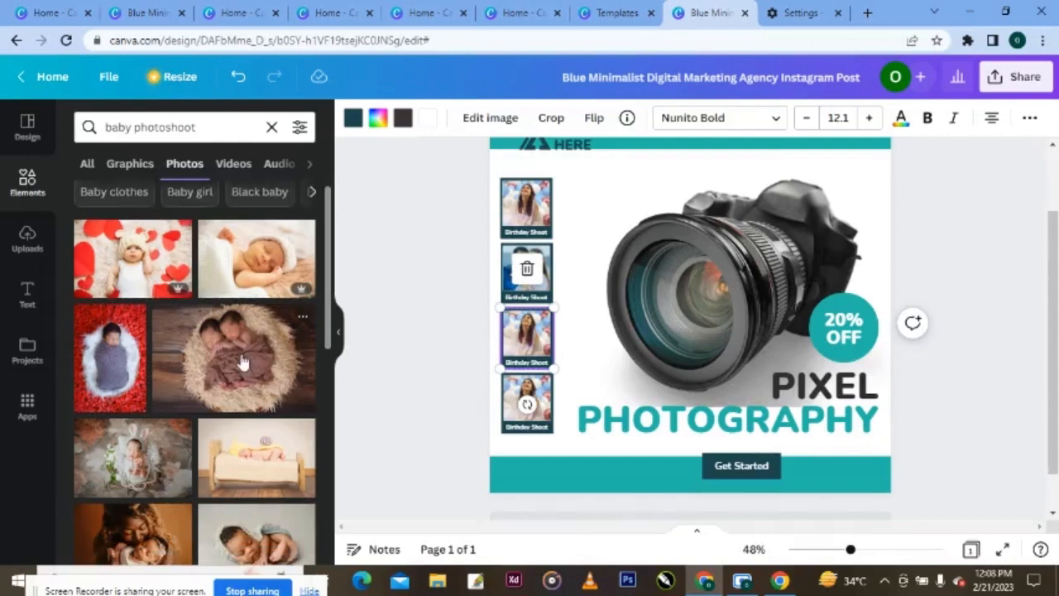
pyautogui.moveTo(237, 371); pyautogui.dragTo(508, 331)
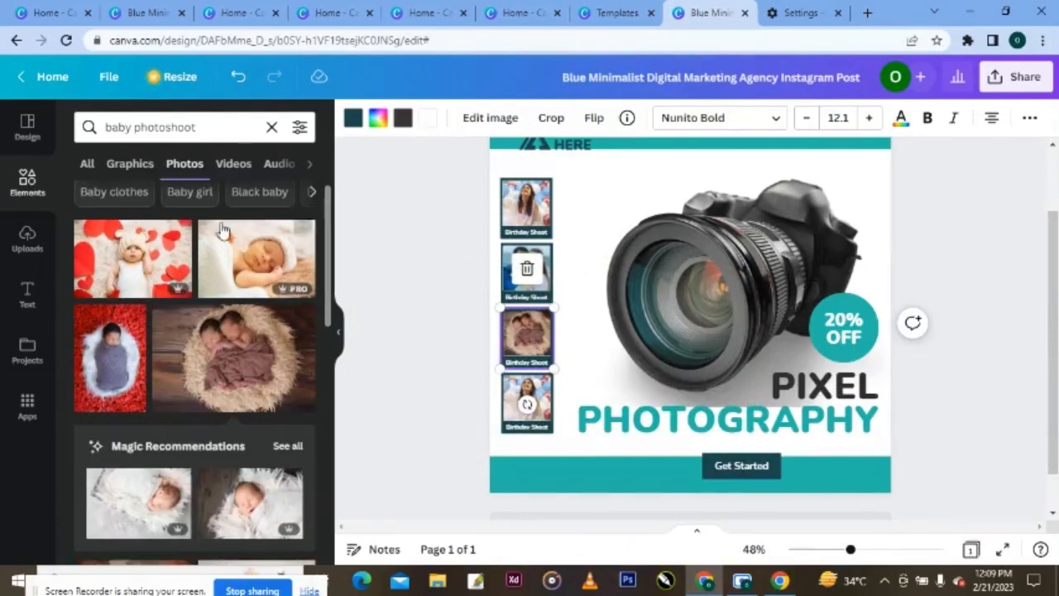
# - Search 'fashion photoshoot' and place a fashion model photo in the fourth polaroid
pyautogui.click(130, 128)
pyautogui.press('BackSpace')
pyautogui.press('BackSpace')
pyautogui.press('BackSpace')
pyautogui.press('BackSpace')
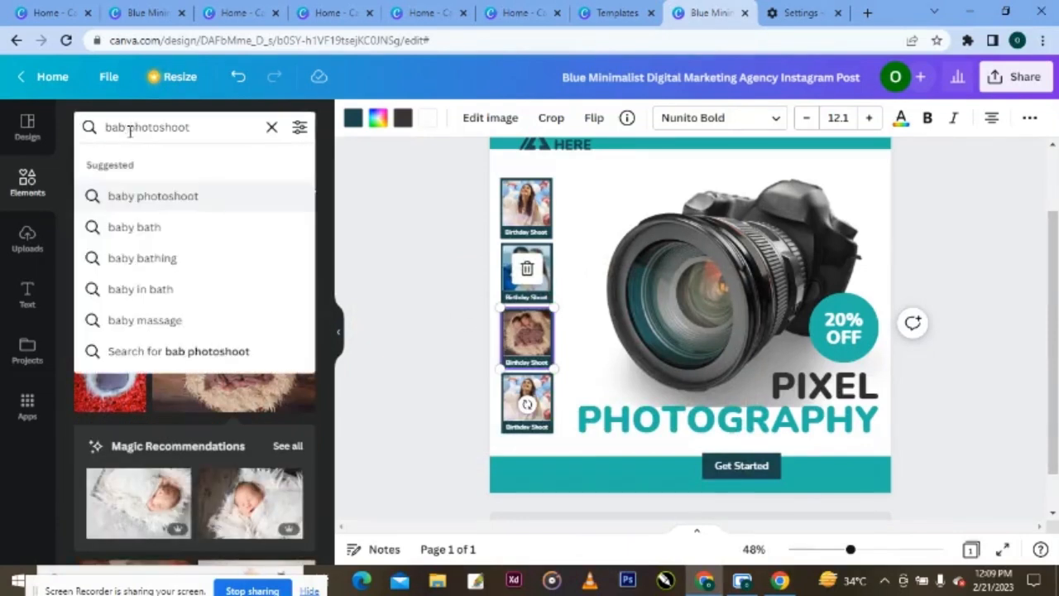
pyautogui.write('fashion')
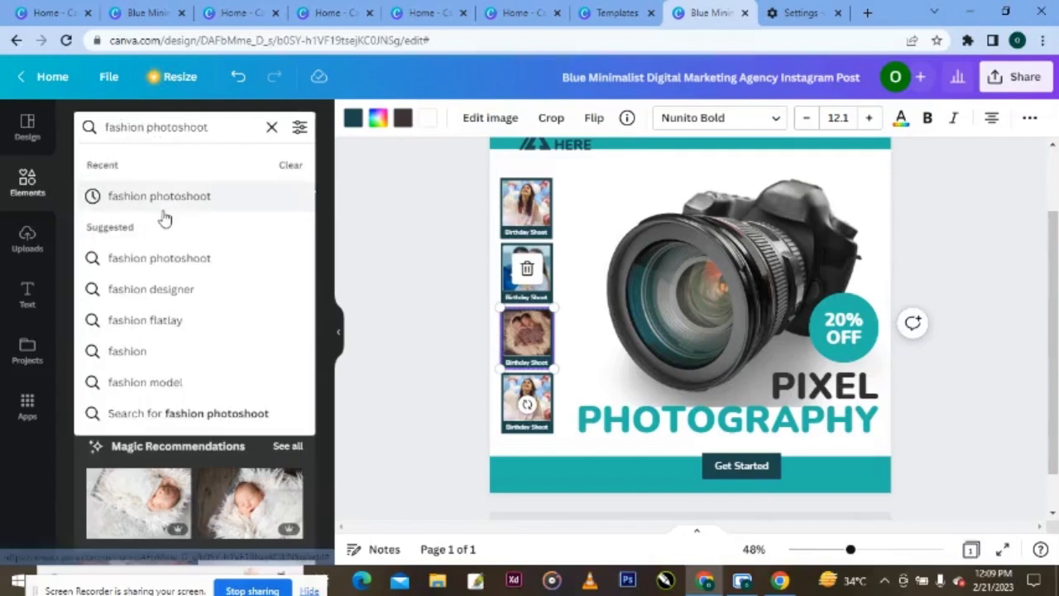
pyautogui.click(164, 204)
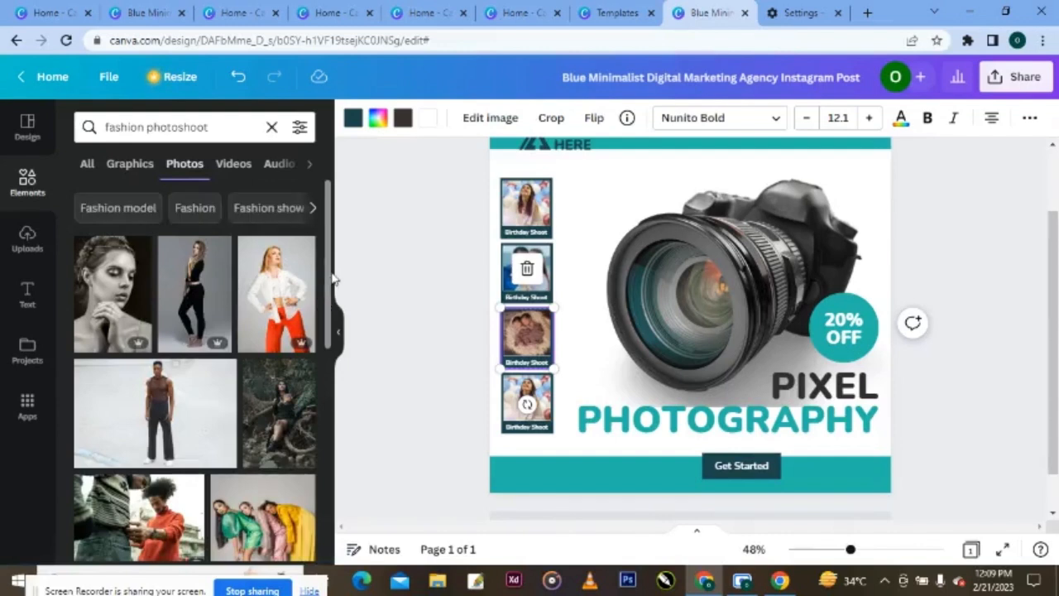
pyautogui.moveTo(328, 289); pyautogui.dragTo(521, 399)
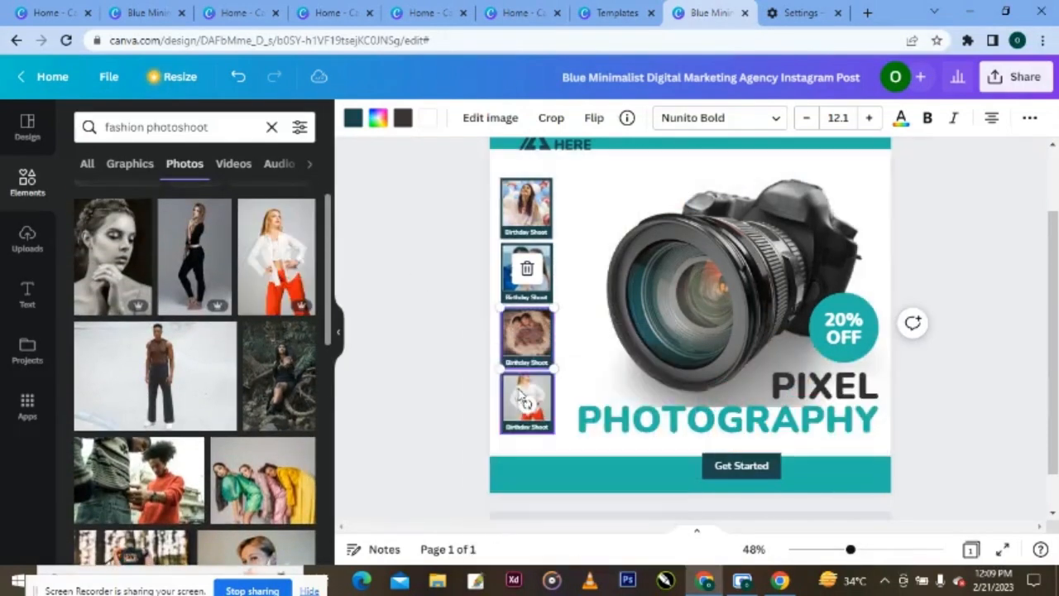
# - Crop the fashion photo to resize and reposition it within the fourth frame
pyautogui.click(549, 118)
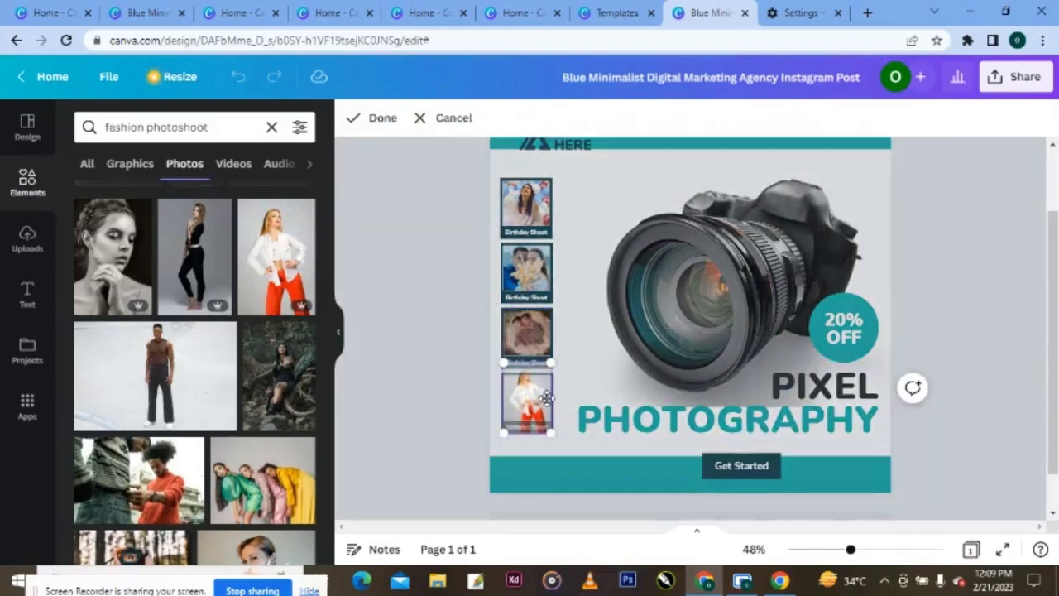
pyautogui.moveTo(553, 359); pyautogui.dragTo(567, 340)
pyautogui.moveTo(549, 378); pyautogui.dragTo(536, 416)
pyautogui.moveTo(558, 366); pyautogui.dragTo(546, 381)
pyautogui.moveTo(545, 379); pyautogui.dragTo(544, 378)
pyautogui.click(383, 117)
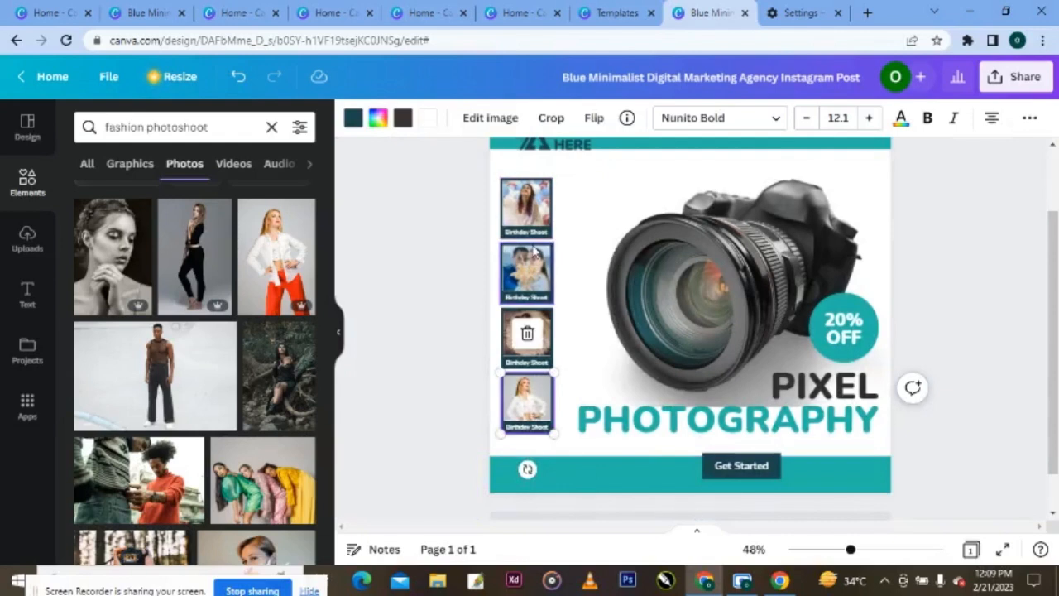
pyautogui.click(530, 295)
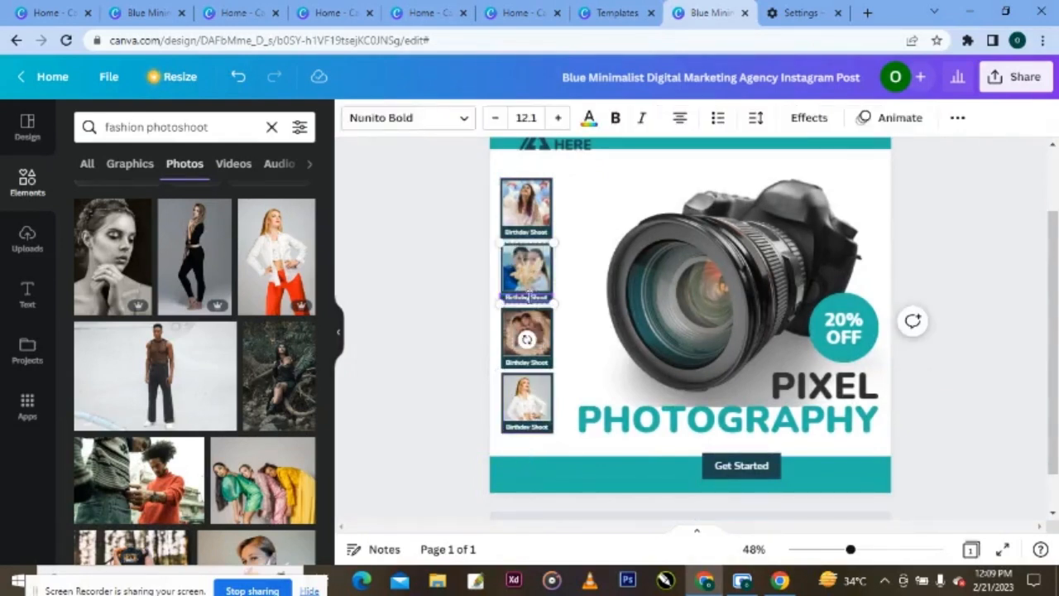
# - Replace 'Birthday' in the three captions with Wedding, Baby and Fashion
pyautogui.tripleClick(526, 298)
pyautogui.write('Wedding')
pyautogui.click(527, 361)
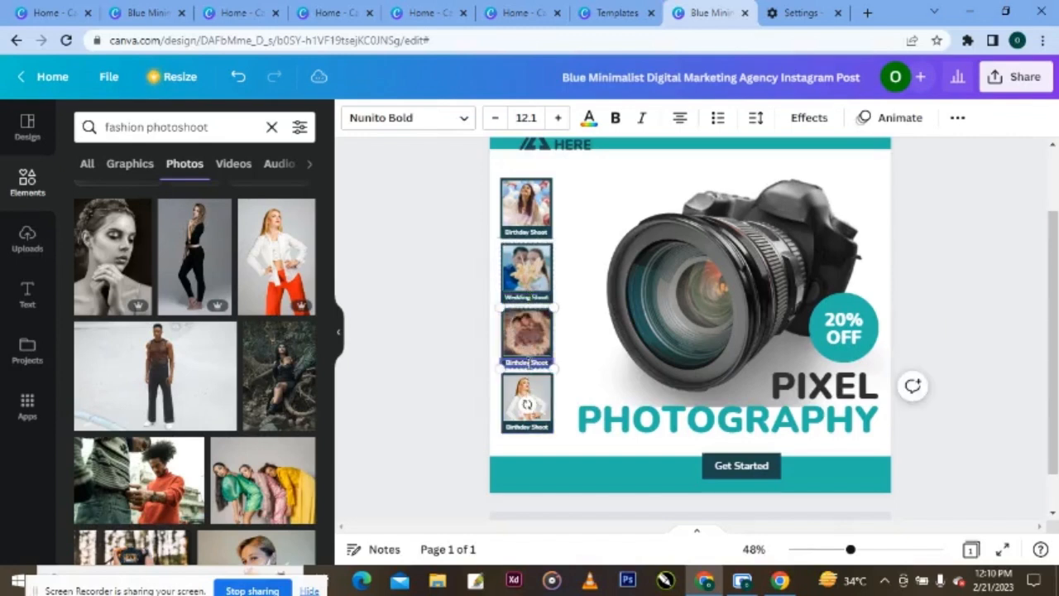
pyautogui.press('BackSpace')
pyautogui.press('BackSpace')
pyautogui.press('BackSpace')
pyautogui.press('BackSpace')
pyautogui.press('BackSpace')
pyautogui.press('BackSpace')
pyautogui.press('BackSpace')
pyautogui.write('aby')
pyautogui.click(532, 435)
pyautogui.doubleClick(531, 426)
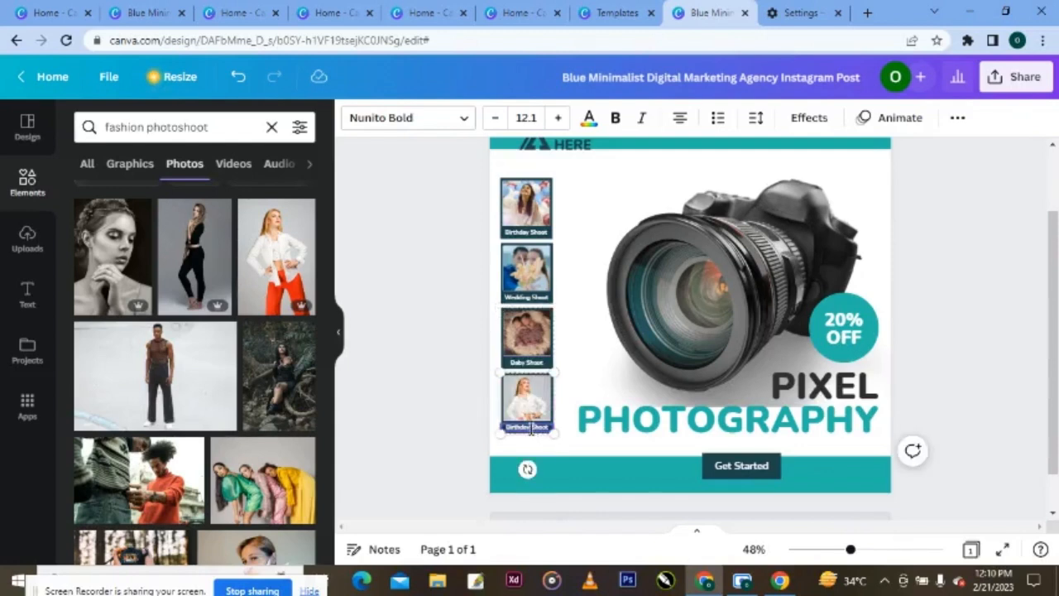
pyautogui.press('BackSpace')
pyautogui.press('BackSpace')
pyautogui.press('BackSpace')
pyautogui.press('BackSpace')
pyautogui.press('BackSpace')
pyautogui.press('BackSpace')
pyautogui.press('BackSpace')
pyautogui.press('BackSpace')
pyautogui.press('BackSpace')
pyautogui.write('Fashion')
pyautogui.click(431, 399)
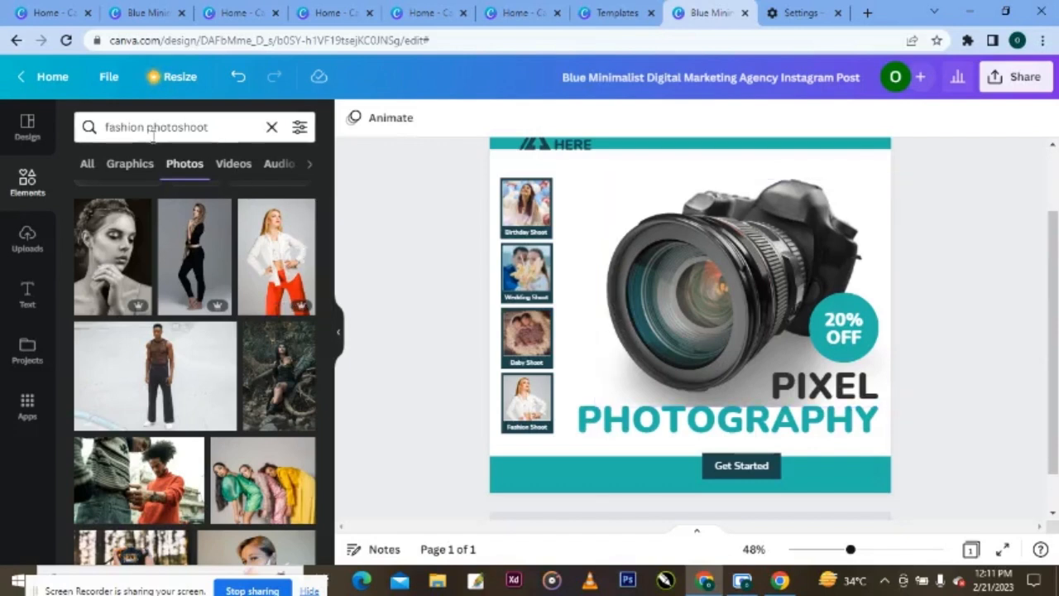
# - Move the 'Get Started' text to the footer's left side and shrink it to size 17
pyautogui.click(27, 295)
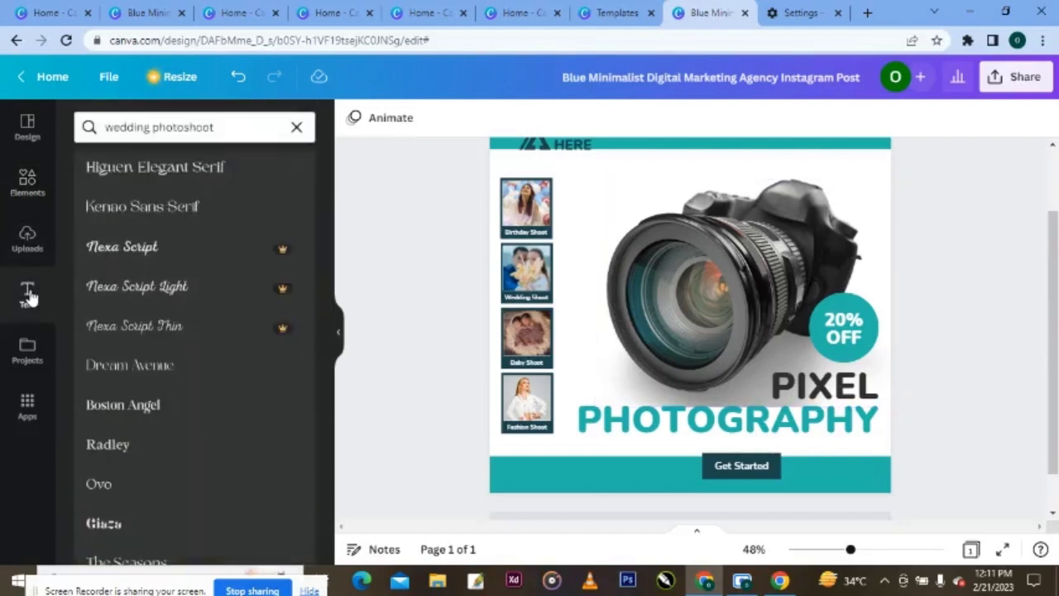
pyautogui.click(295, 126)
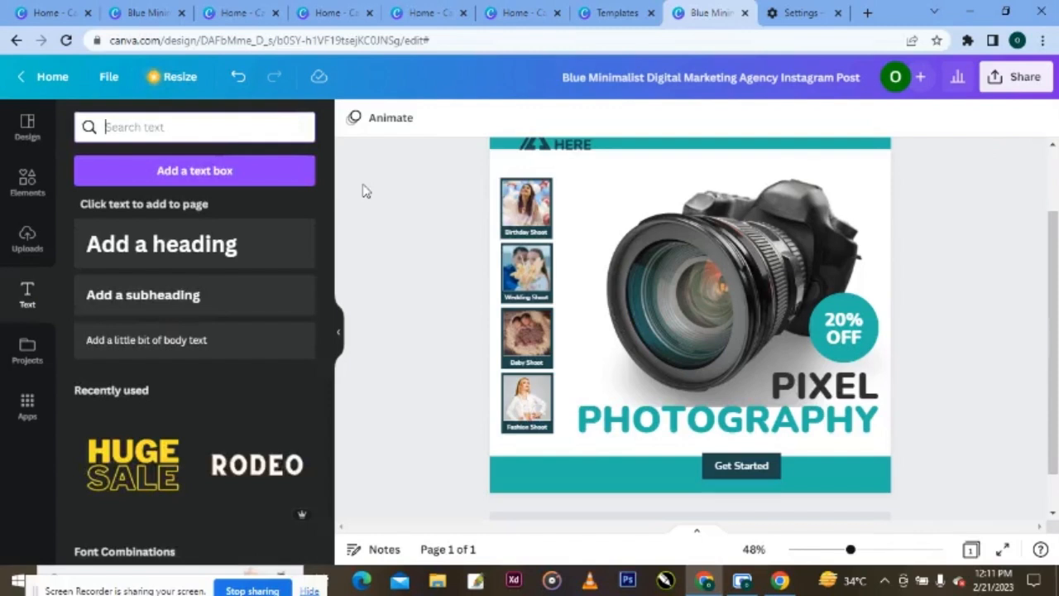
pyautogui.click(750, 473)
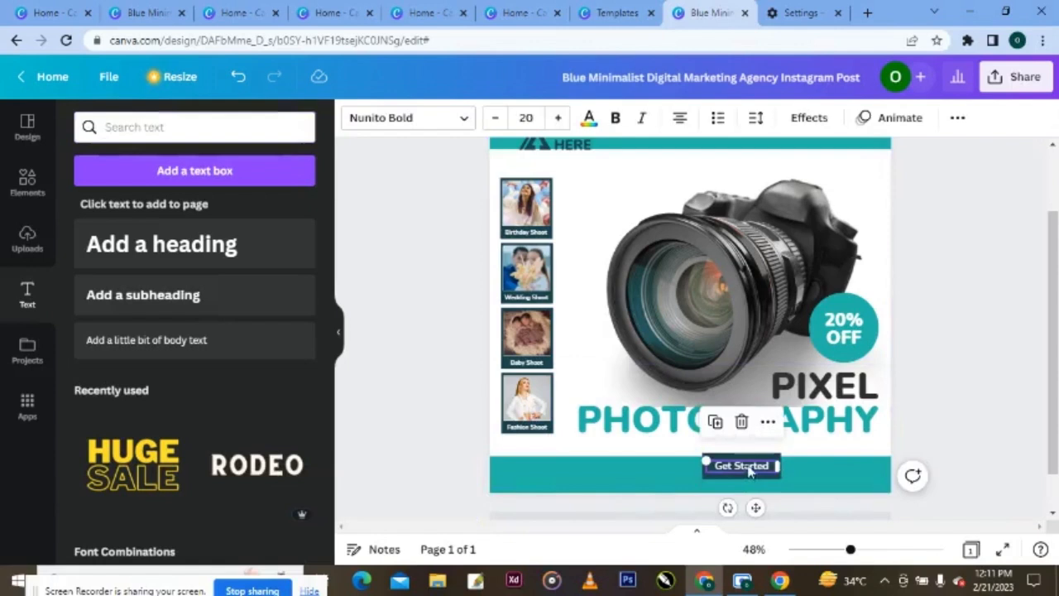
pyautogui.moveTo(748, 474); pyautogui.dragTo(540, 471)
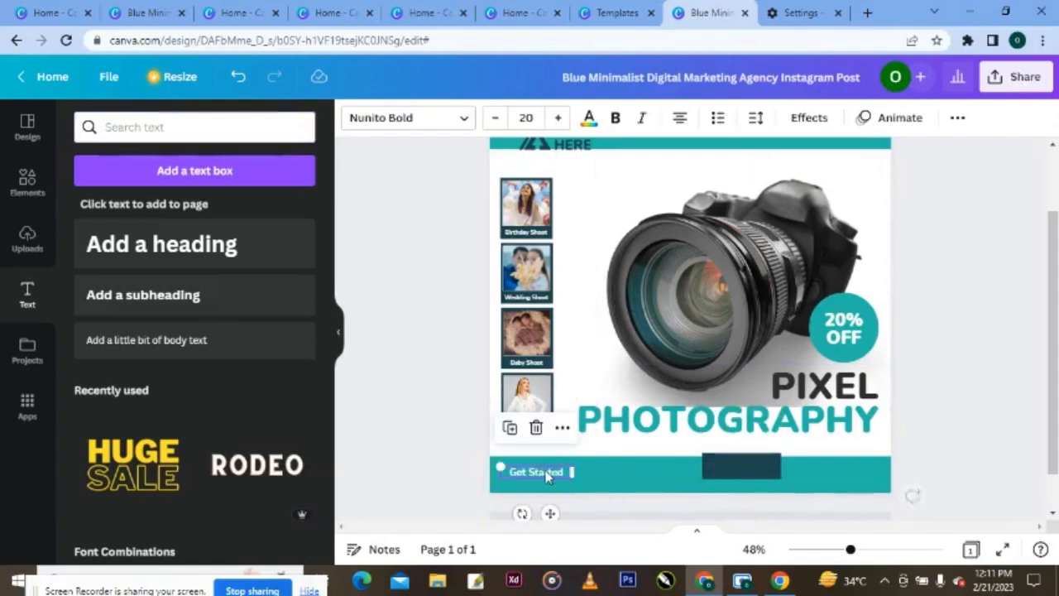
pyautogui.click(495, 118)
pyautogui.click(495, 119)
pyautogui.click(494, 118)
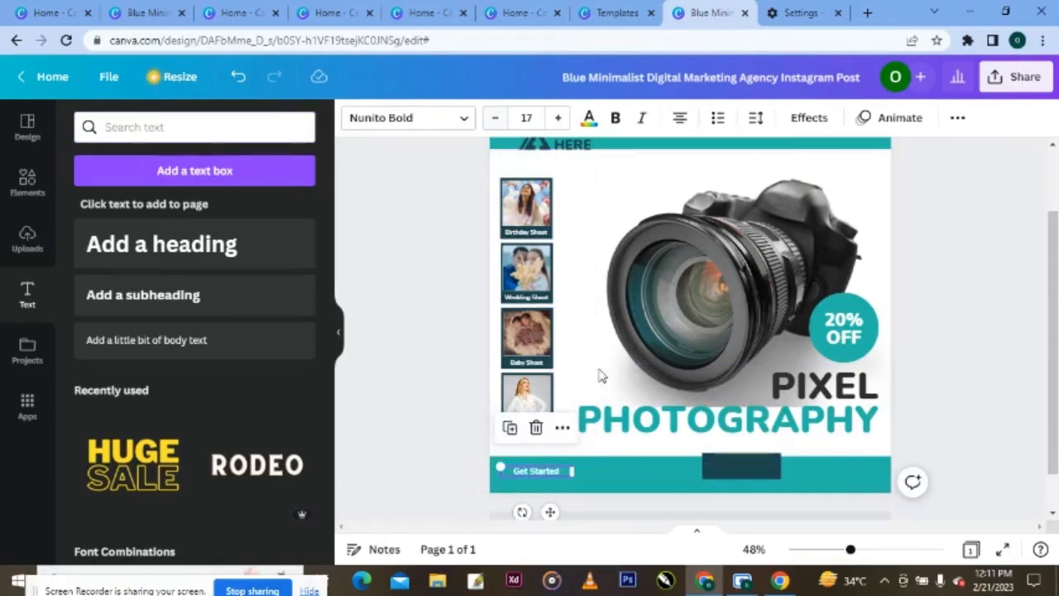
# - Replace the 'Get Started' text with the studio's street address on one line at size 16
pyautogui.doubleClick(561, 473)
pyautogui.press('BackSpace')
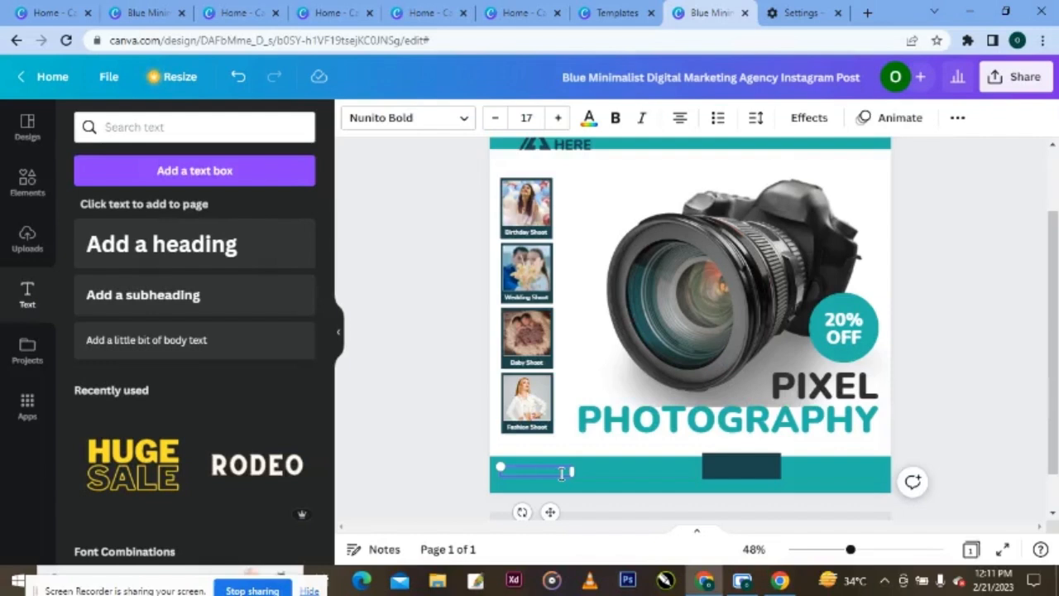
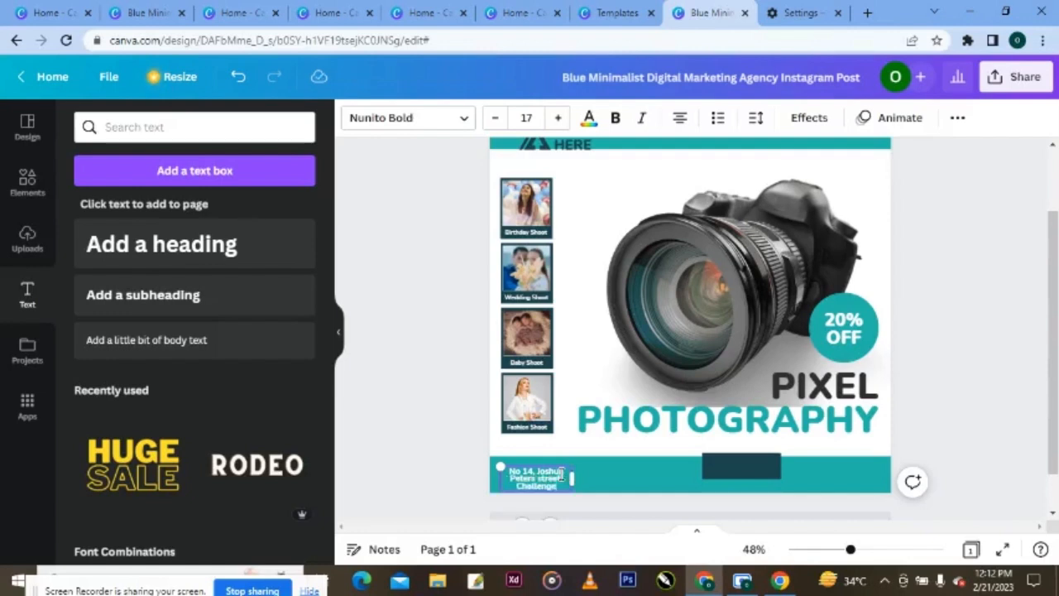
pyautogui.moveTo(570, 477); pyautogui.dragTo(689, 480)
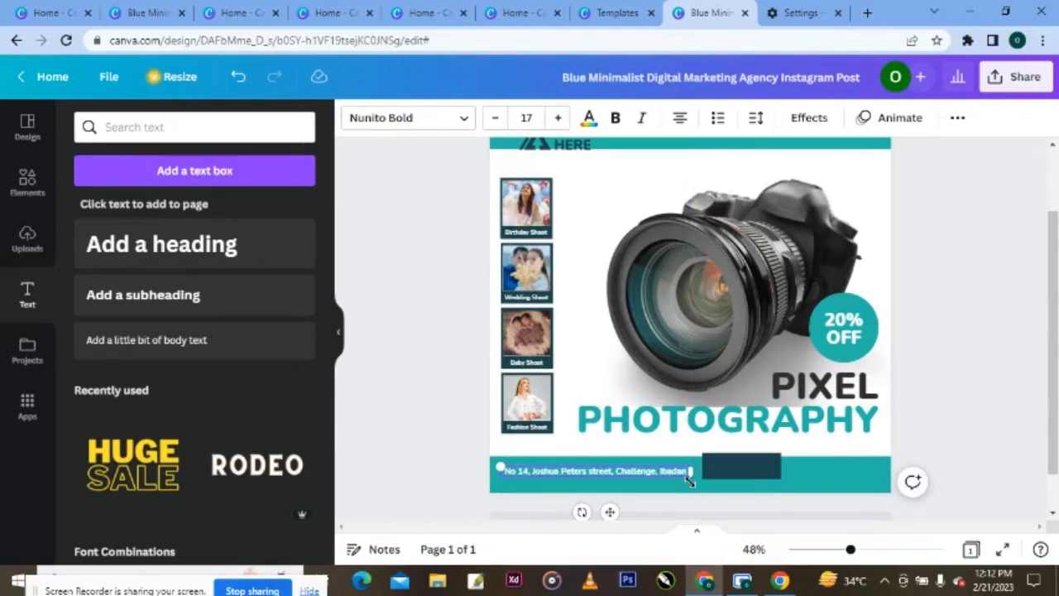
pyautogui.click(495, 118)
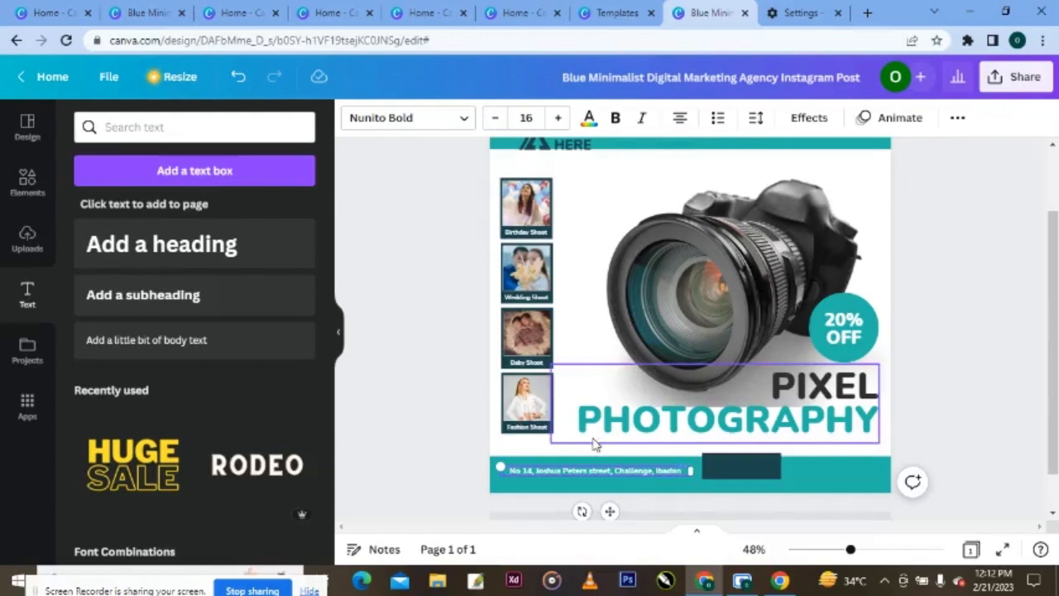
# - Shift the dark rectangle and the address slightly right, keeping the text at size 16
pyautogui.moveTo(759, 471); pyautogui.dragTo(794, 467)
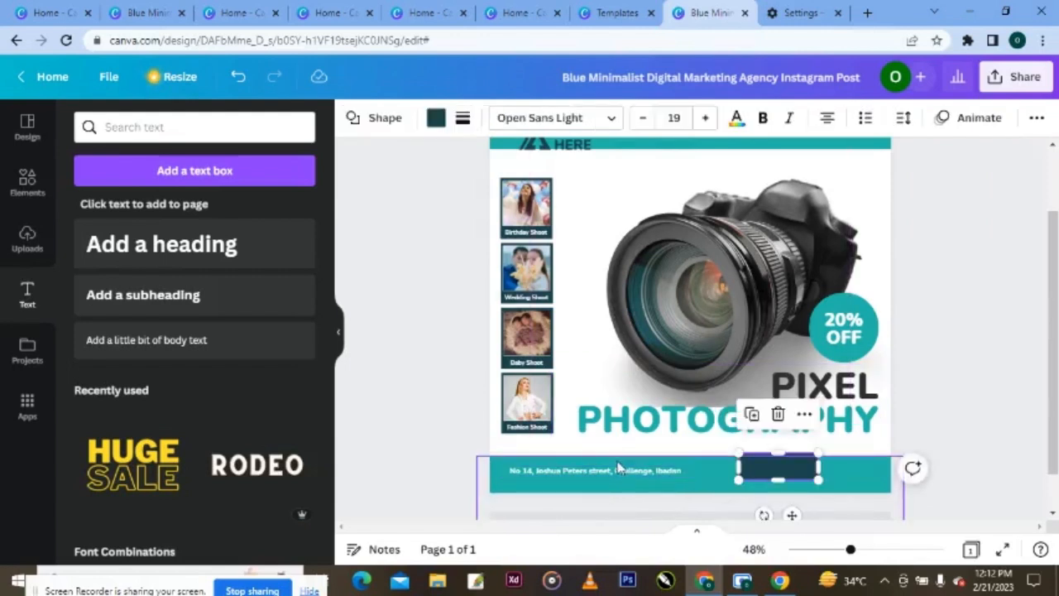
pyautogui.moveTo(604, 470); pyautogui.dragTo(612, 469)
pyautogui.click(558, 118)
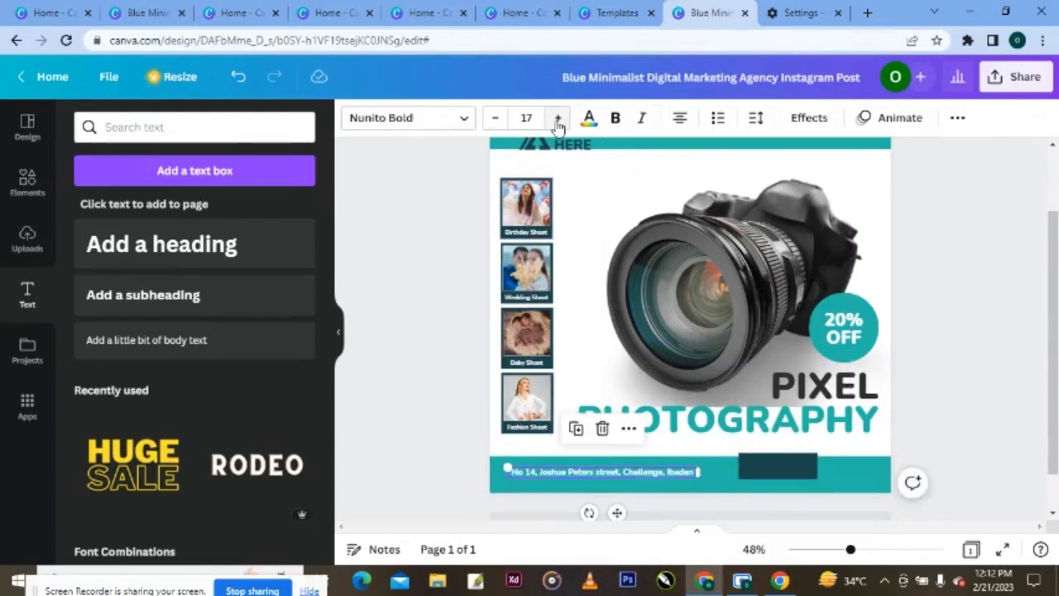
pyautogui.click(494, 122)
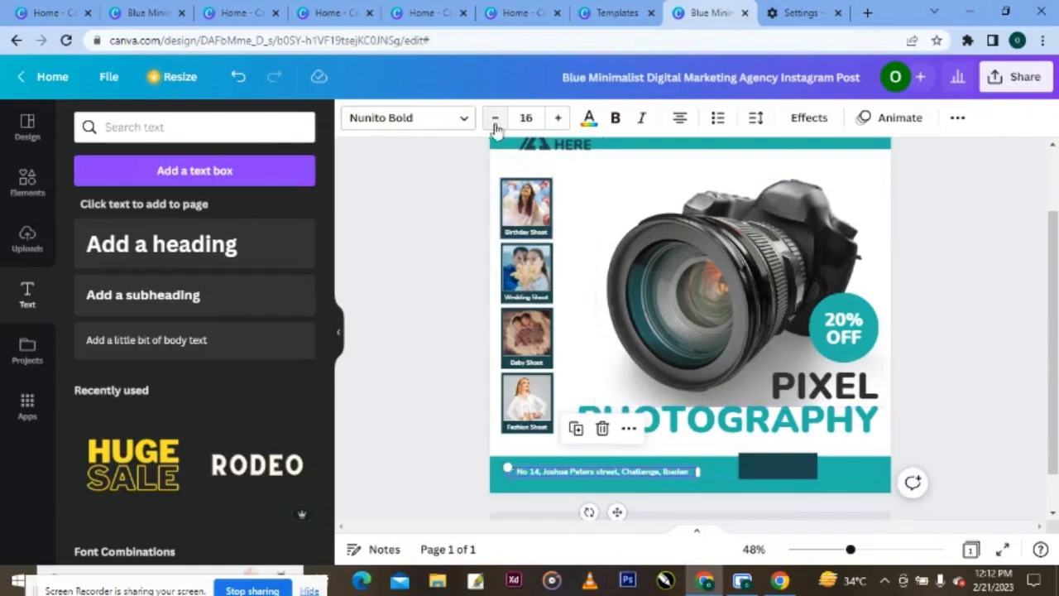
pyautogui.click(30, 182)
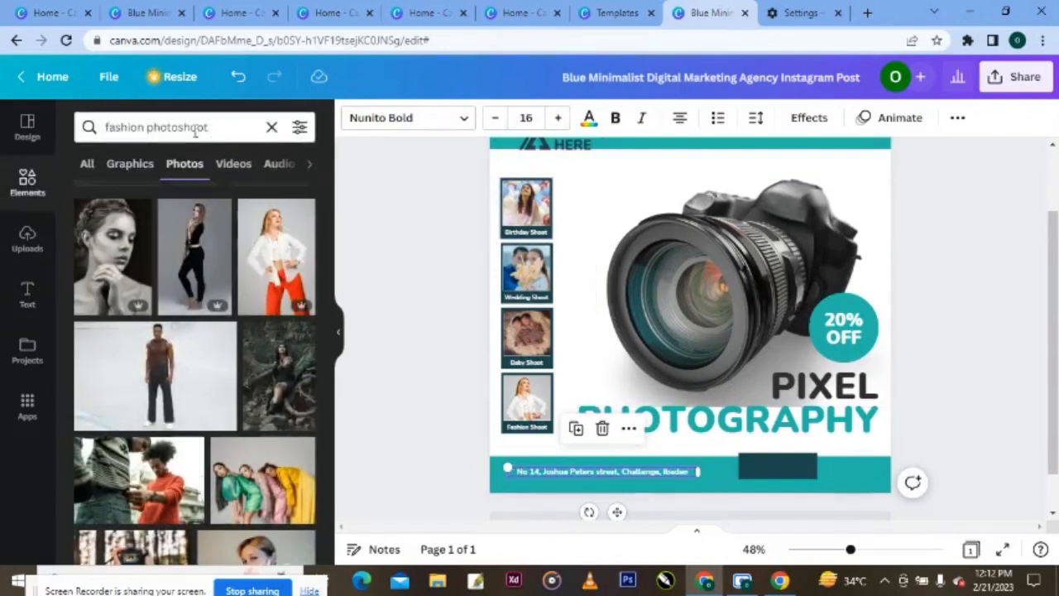
# - Search Graphics for 'location icon' and add a location pin to the design
pyautogui.moveTo(209, 127); pyautogui.dragTo(92, 127)
pyautogui.press('BackSpace')
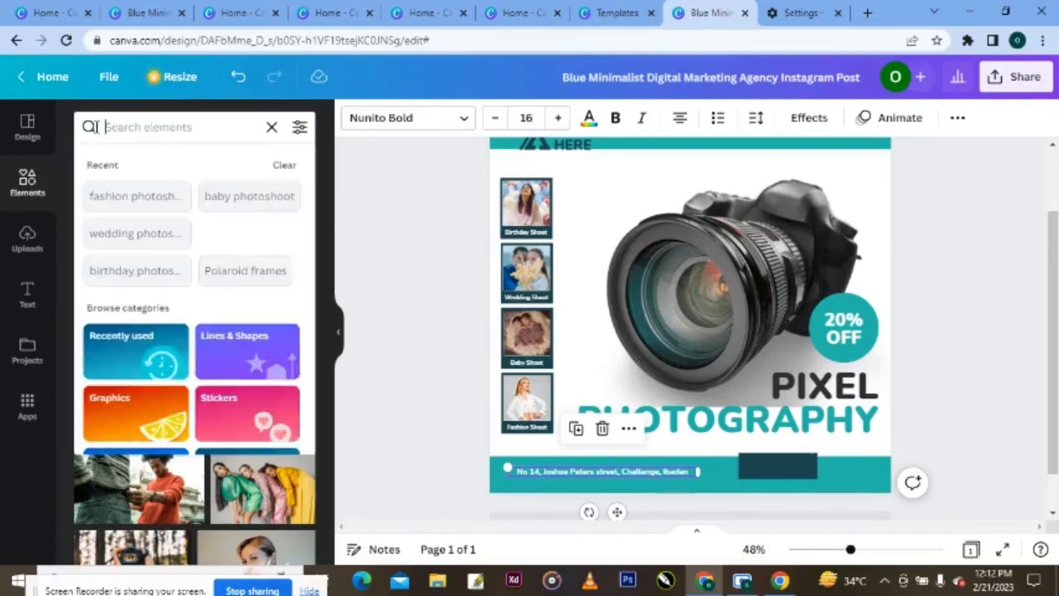
pyautogui.write('loca')
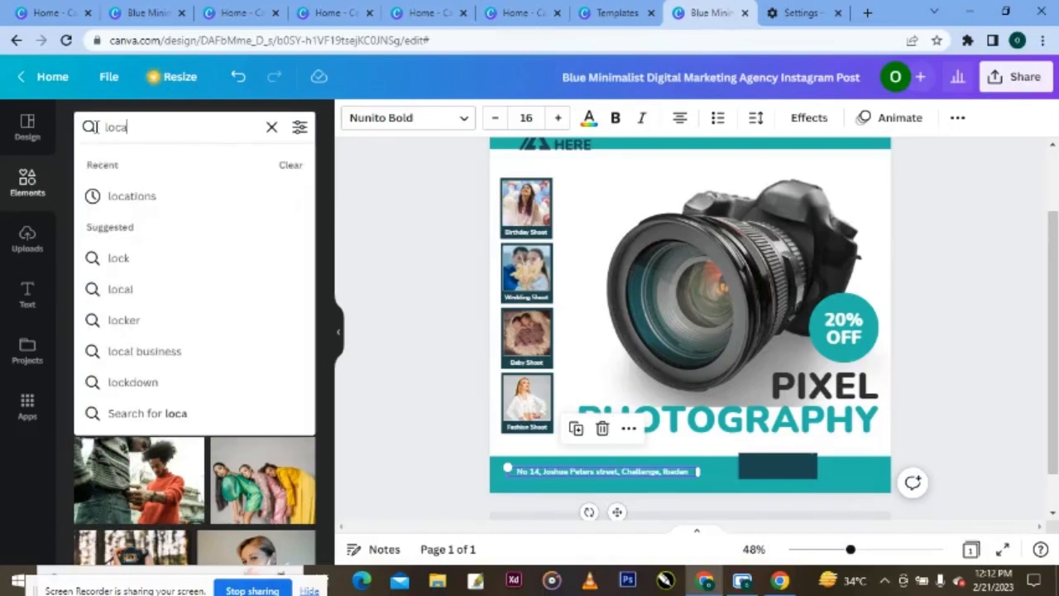
pyautogui.write('tion icon')
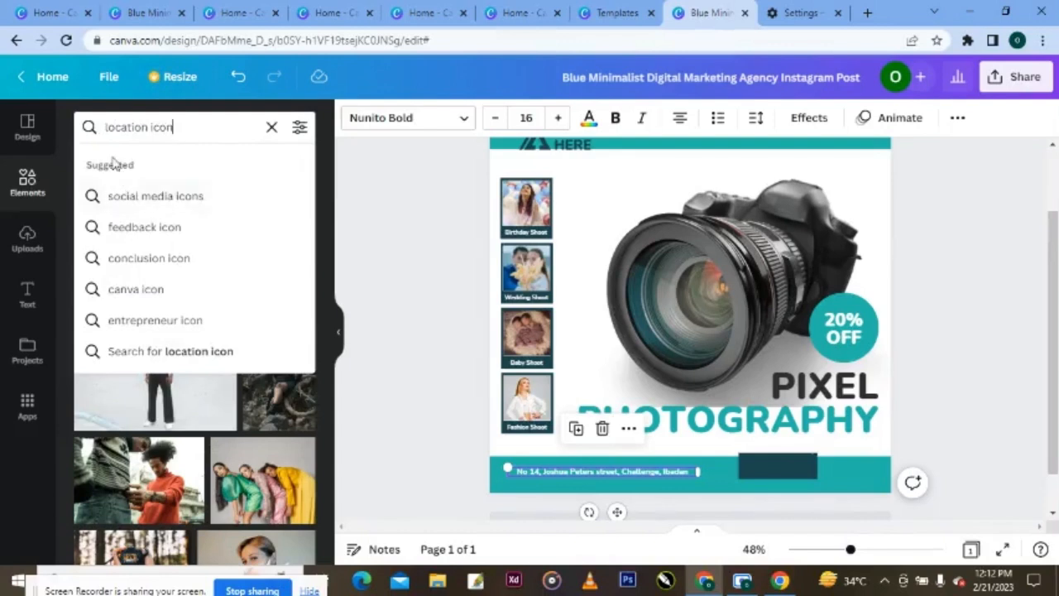
pyautogui.press('Return')
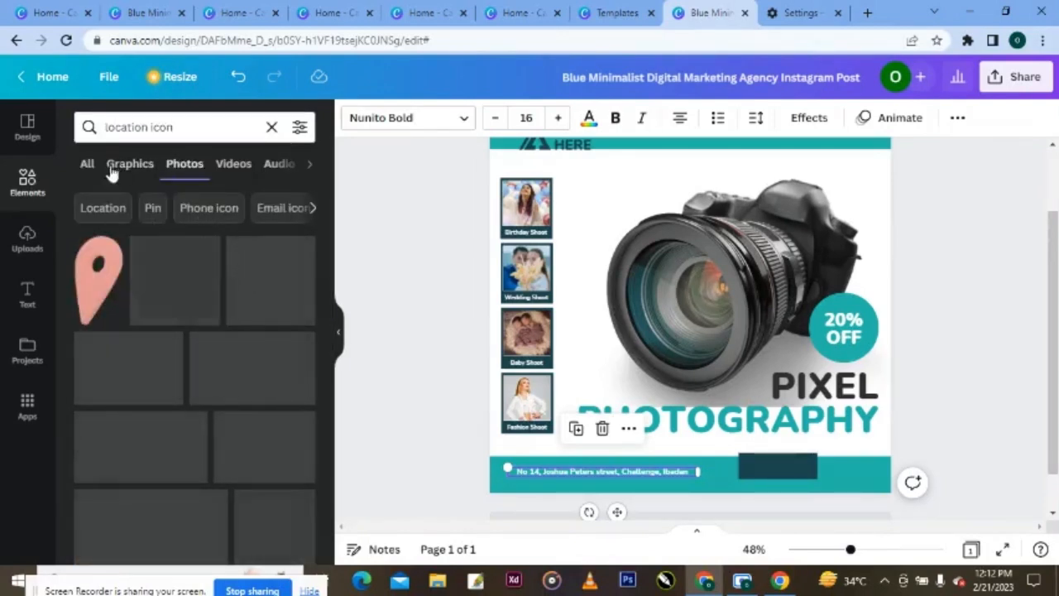
pyautogui.click(135, 165)
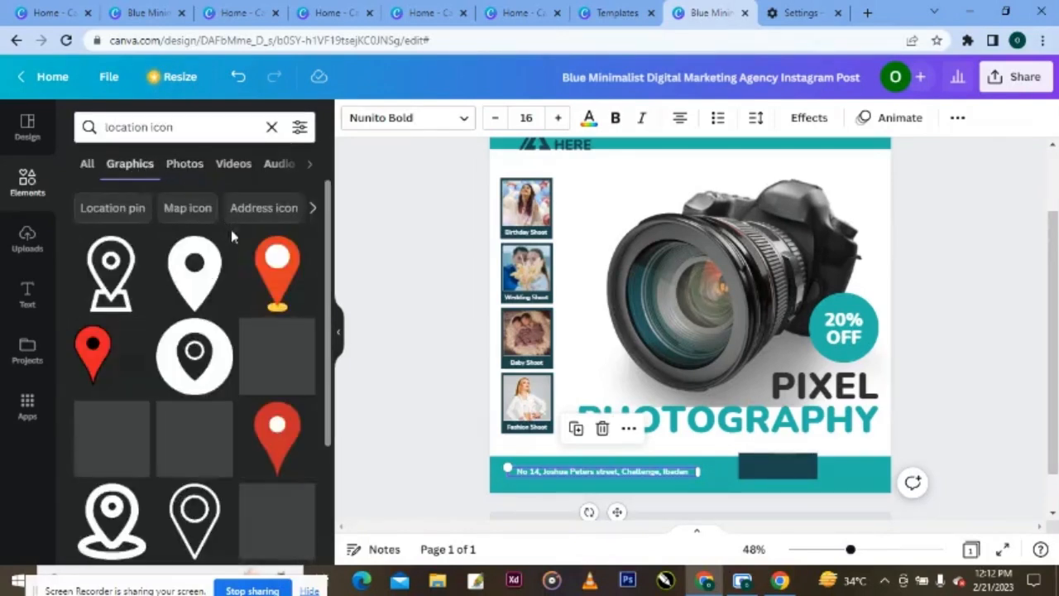
pyautogui.click(203, 267)
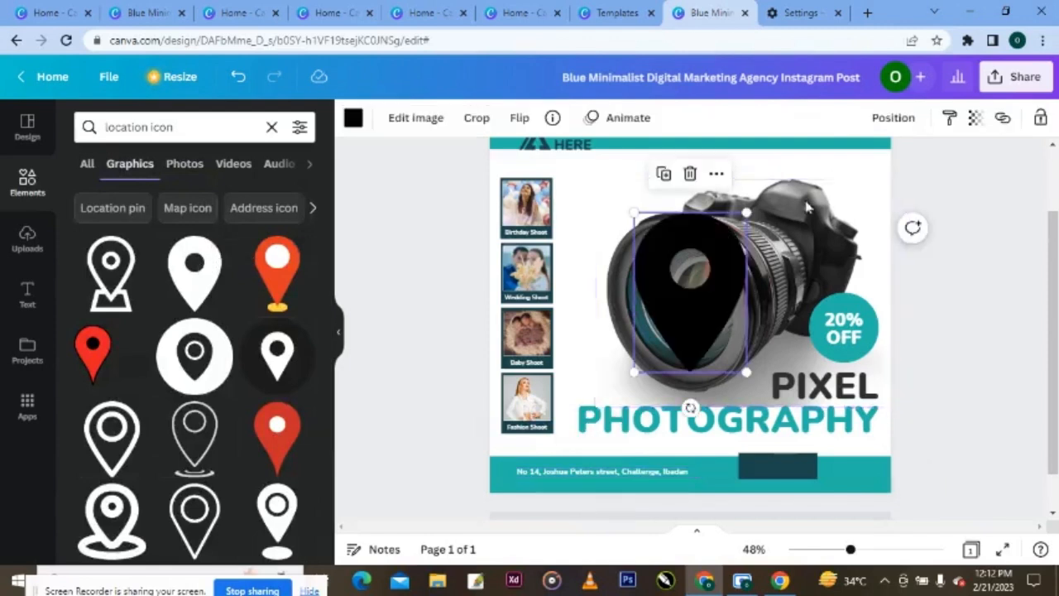
# - Make the pin white, shrink it, and move it onto the teal footer
pyautogui.click(353, 118)
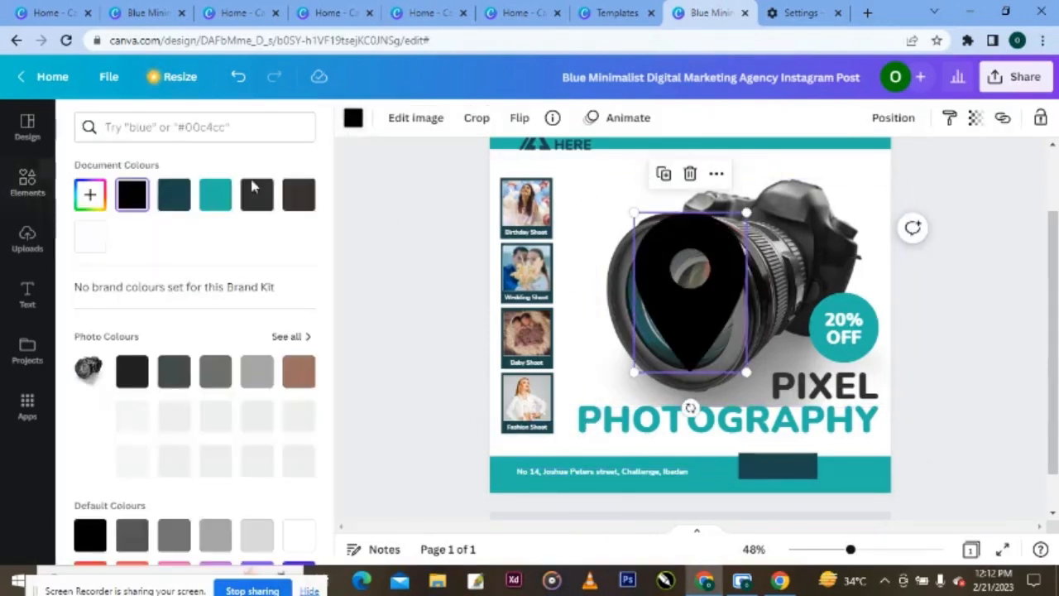
pyautogui.click(90, 239)
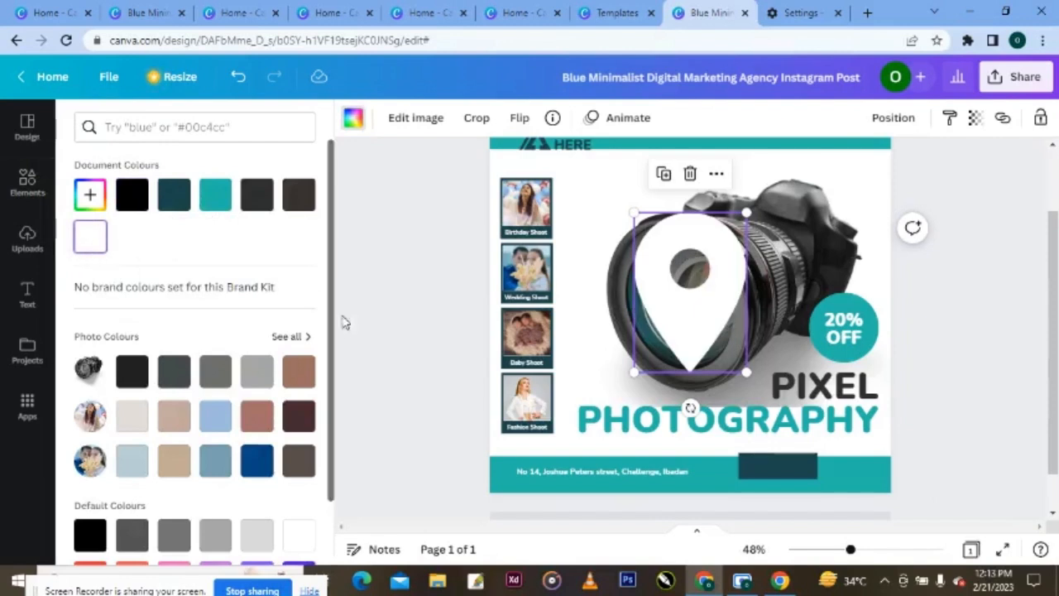
pyautogui.moveTo(745, 211); pyautogui.dragTo(643, 354)
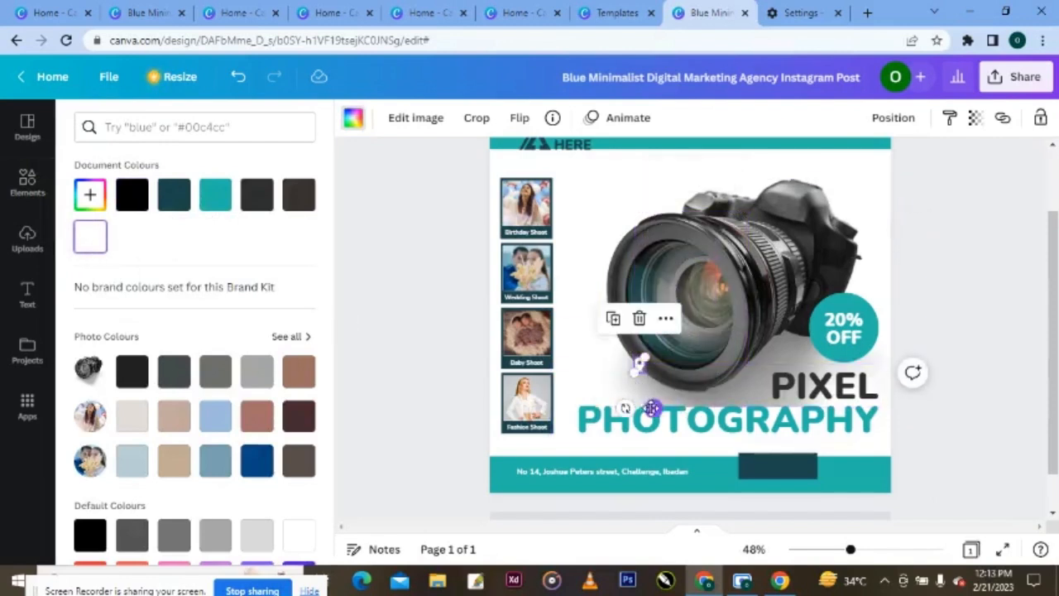
pyautogui.moveTo(649, 403); pyautogui.dragTo(517, 532)
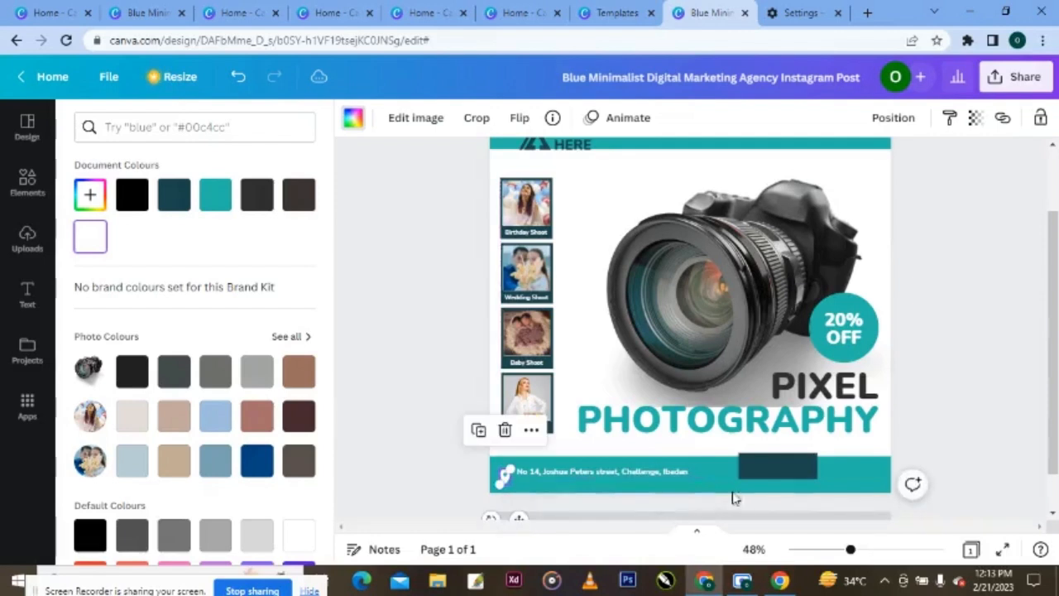
pyautogui.moveTo(850, 549); pyautogui.dragTo(858, 553)
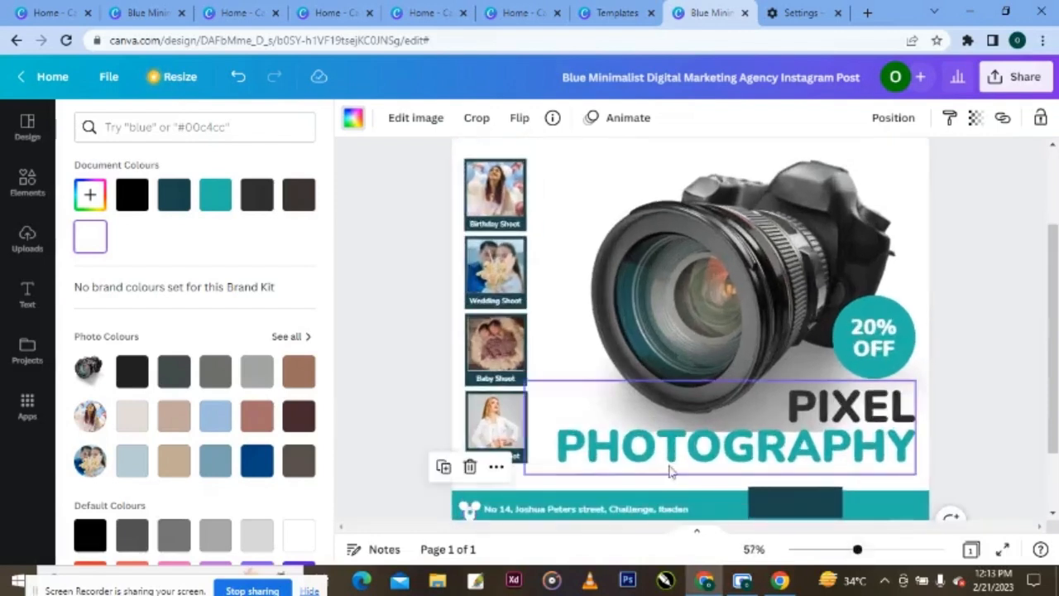
# - Shrink the location pin and align it with the photos' left edge in the footer
pyautogui.click(371, 275)
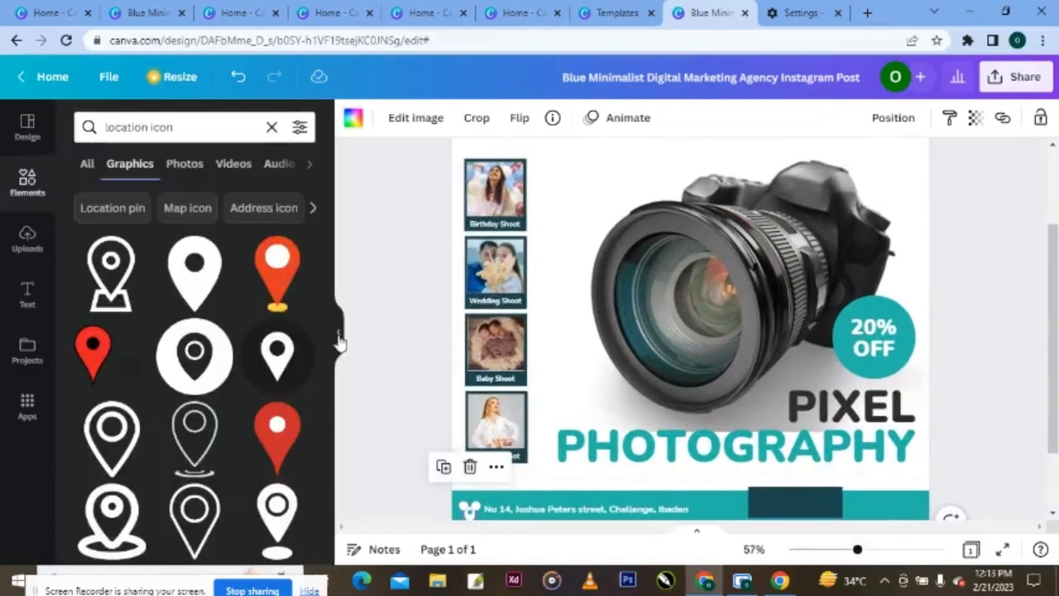
pyautogui.click(339, 341)
pyautogui.scroll(-3, 636, 430)
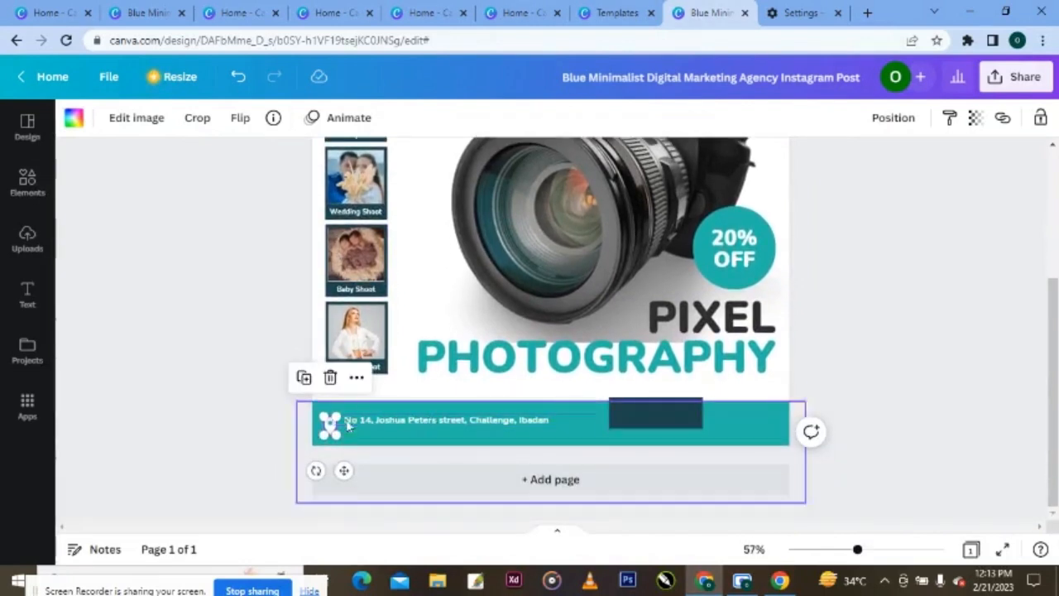
pyautogui.moveTo(338, 436); pyautogui.dragTo(331, 427)
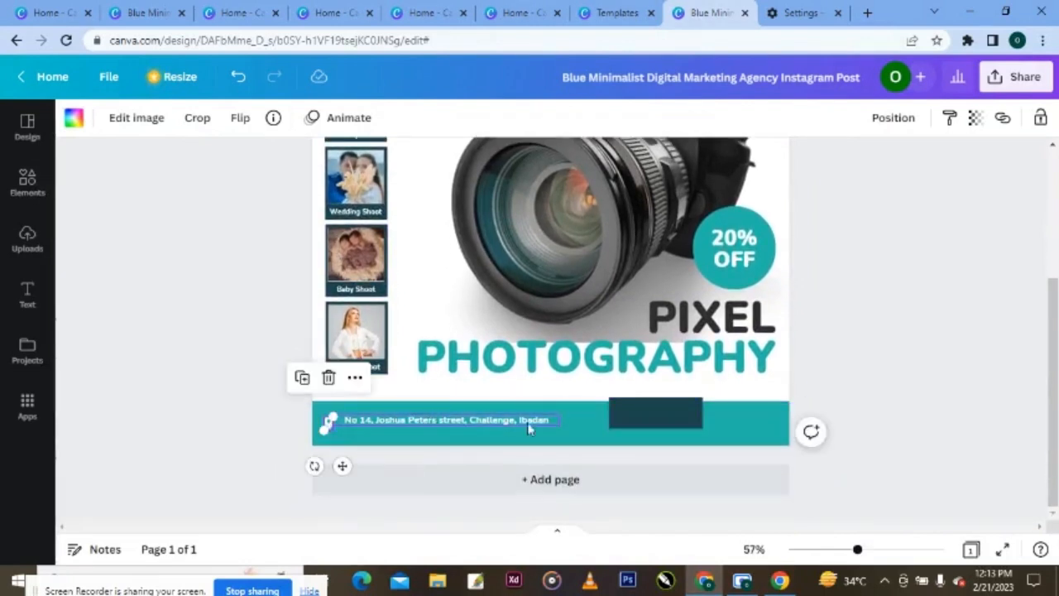
pyautogui.moveTo(857, 550); pyautogui.dragTo(874, 552)
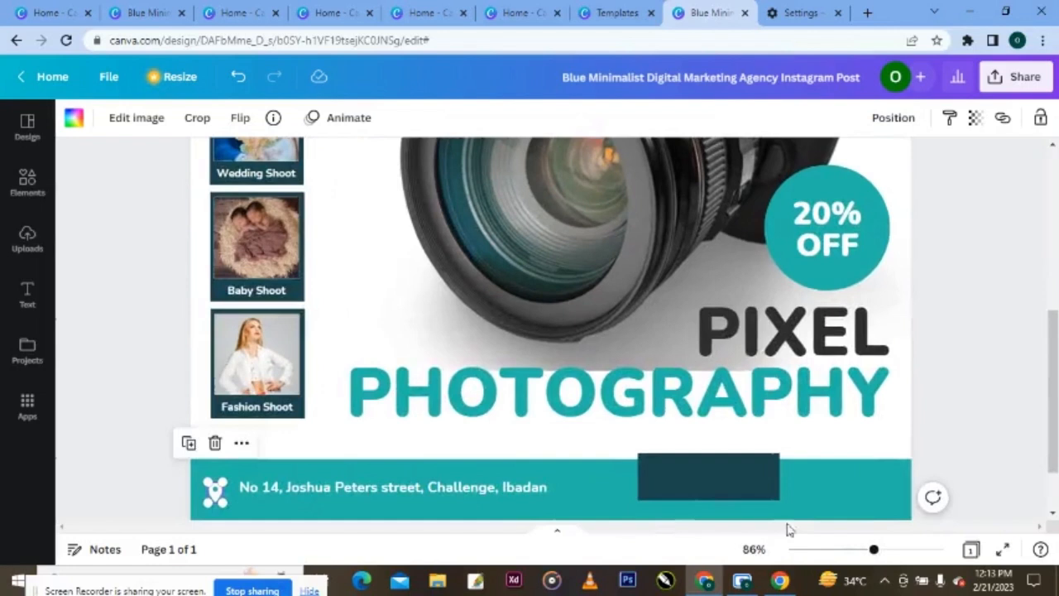
pyautogui.moveTo(218, 497); pyautogui.dragTo(229, 494)
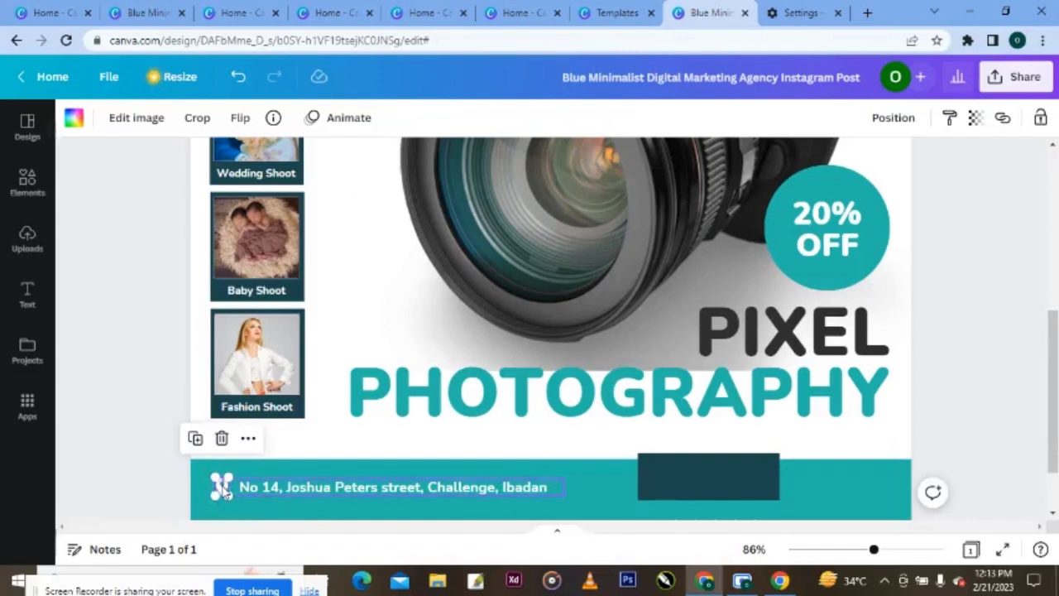
pyautogui.moveTo(220, 490); pyautogui.dragTo(215, 489)
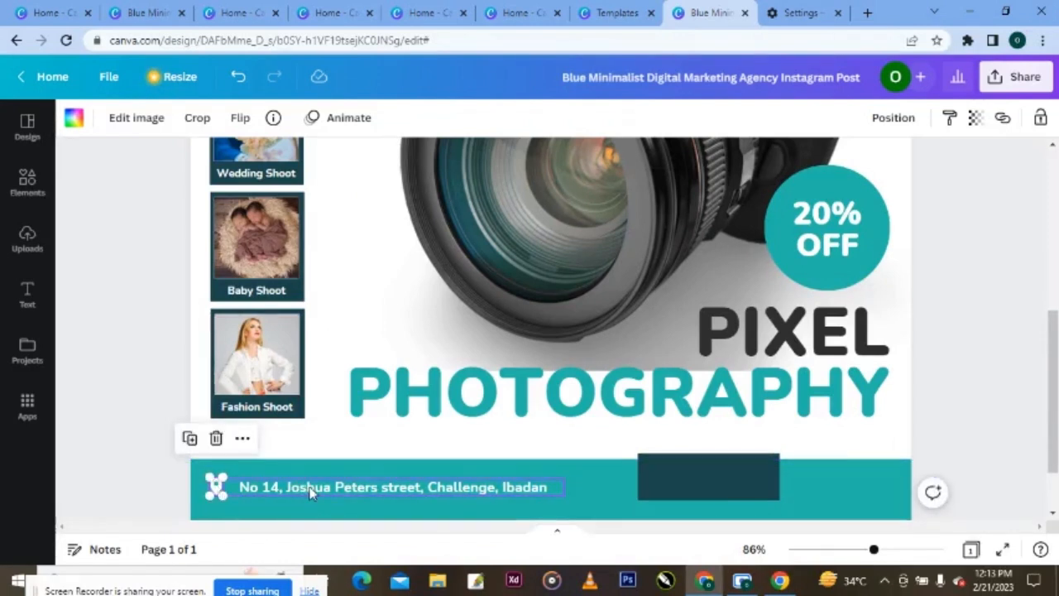
# - Move the address text beside the pin and delete the dark rectangle
pyautogui.moveTo(310, 486); pyautogui.dragTo(300, 487)
pyautogui.click(134, 459)
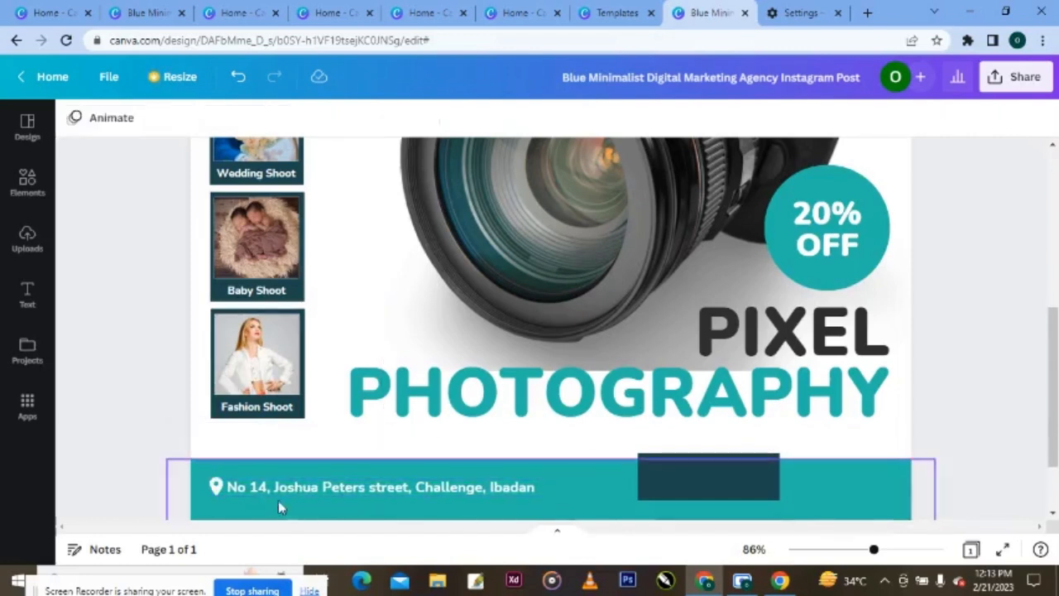
pyautogui.click(329, 490)
pyautogui.moveTo(329, 490); pyautogui.dragTo(330, 490)
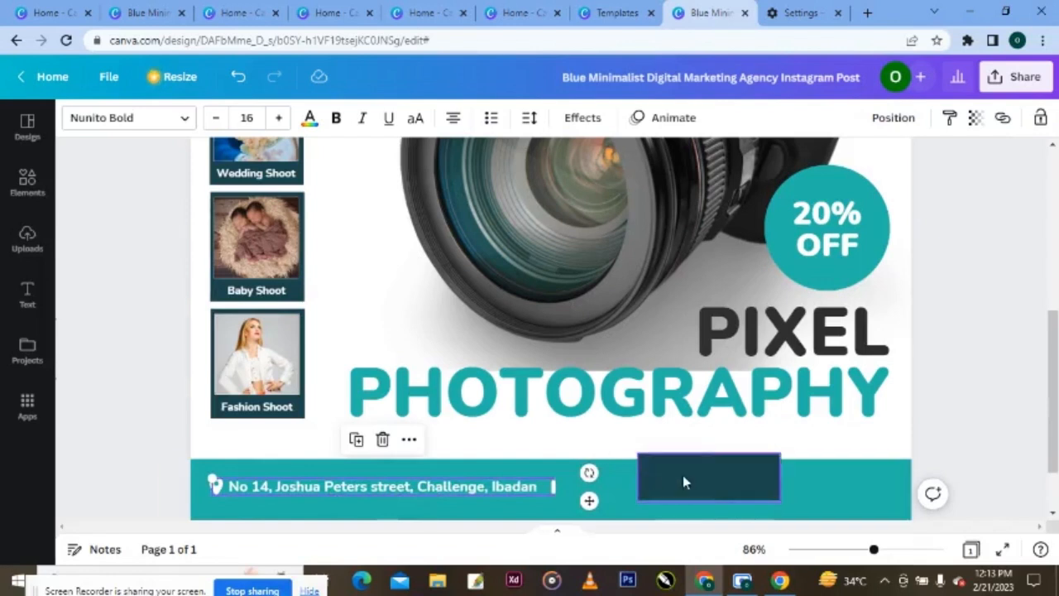
pyautogui.moveTo(682, 475); pyautogui.dragTo(563, 433)
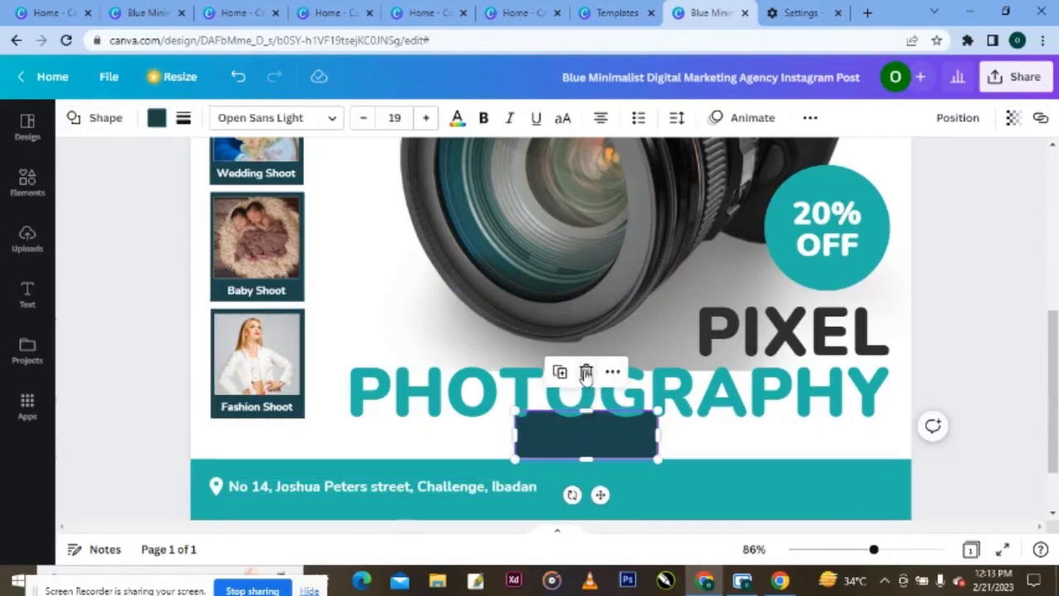
pyautogui.click(585, 371)
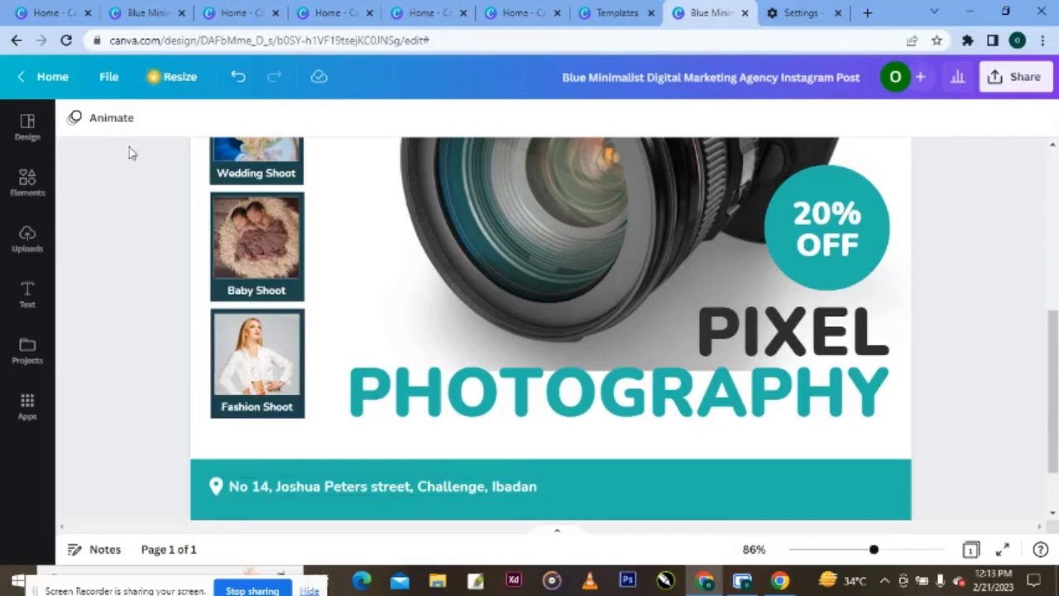
# - Change the Elements graphics search from location pins to 'call icon' to list phone graphics
pyautogui.click(28, 183)
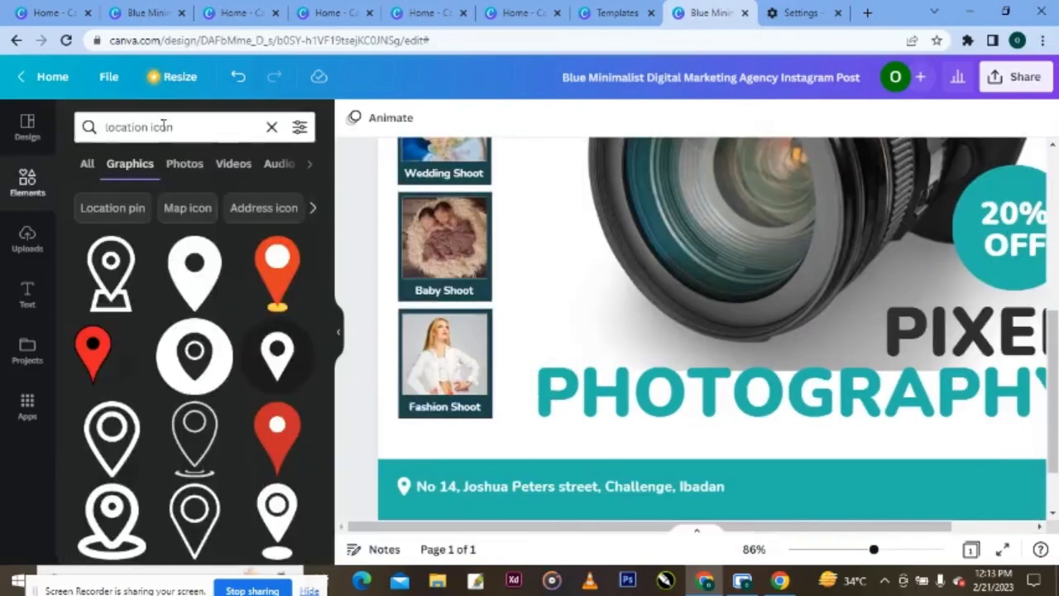
pyautogui.click(140, 126)
pyautogui.press('BackSpace')
pyautogui.press('BackSpace')
pyautogui.press('BackSpace')
pyautogui.press('BackSpace')
pyautogui.press('BackSpace')
pyautogui.press('BackSpace')
pyautogui.press('BackSpace')
pyautogui.press('BackSpace')
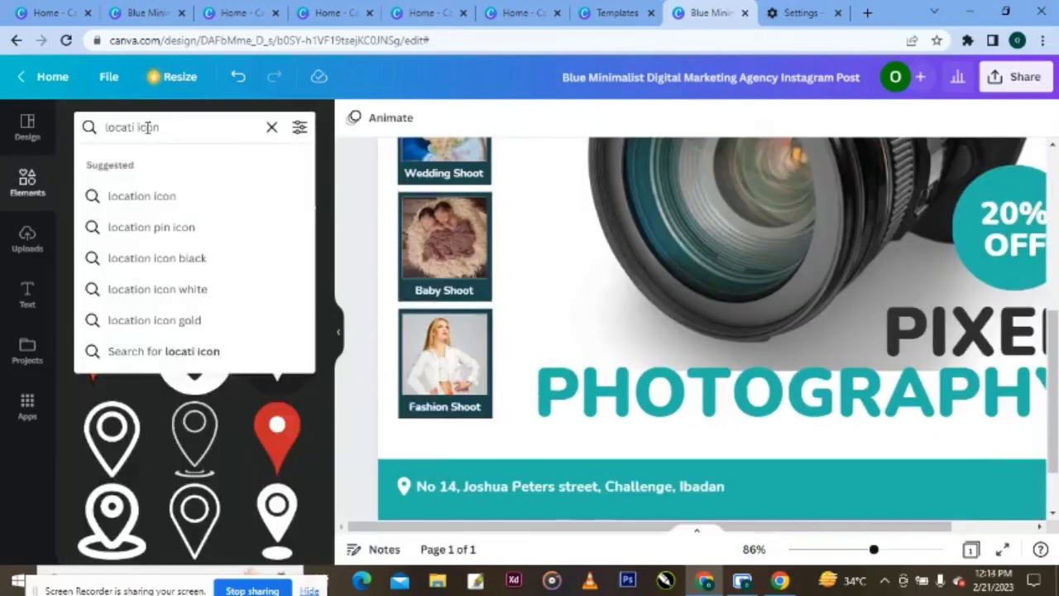
pyautogui.write('call')
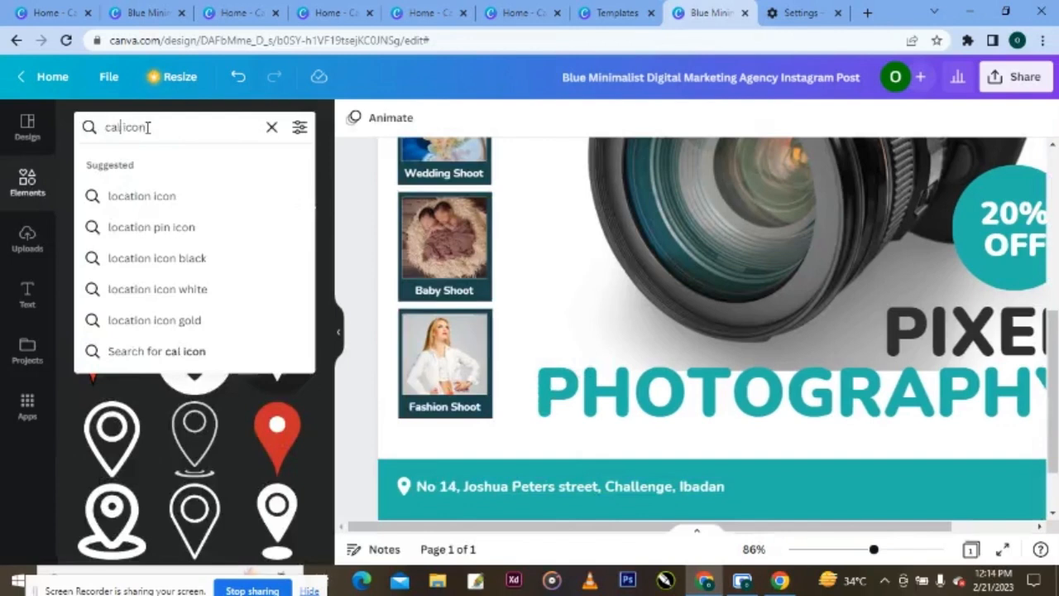
pyautogui.click(142, 196)
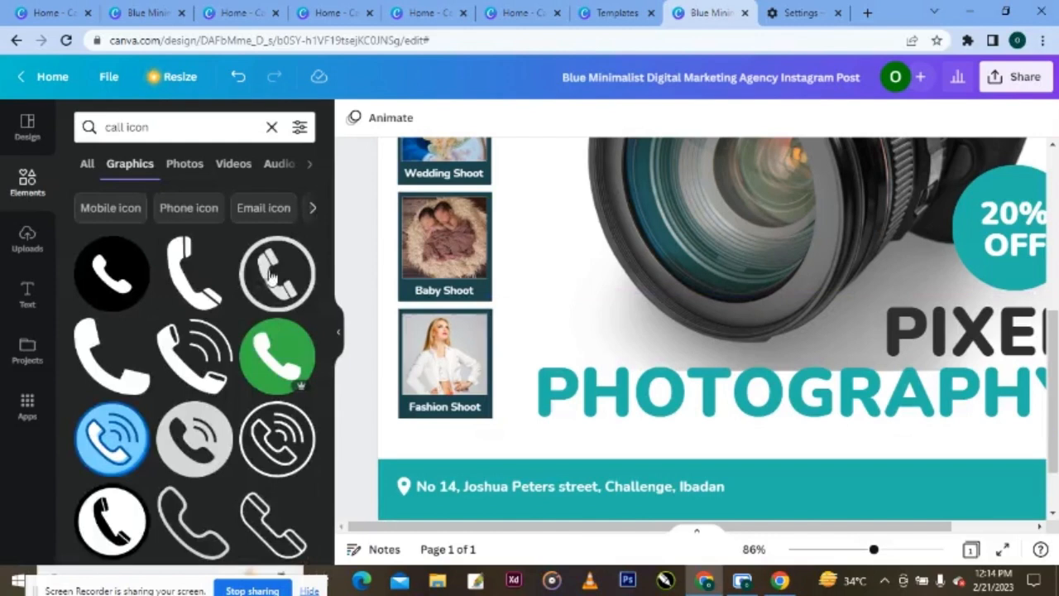
# - Add a phone graphic to the design and recolour it white
pyautogui.click(189, 285)
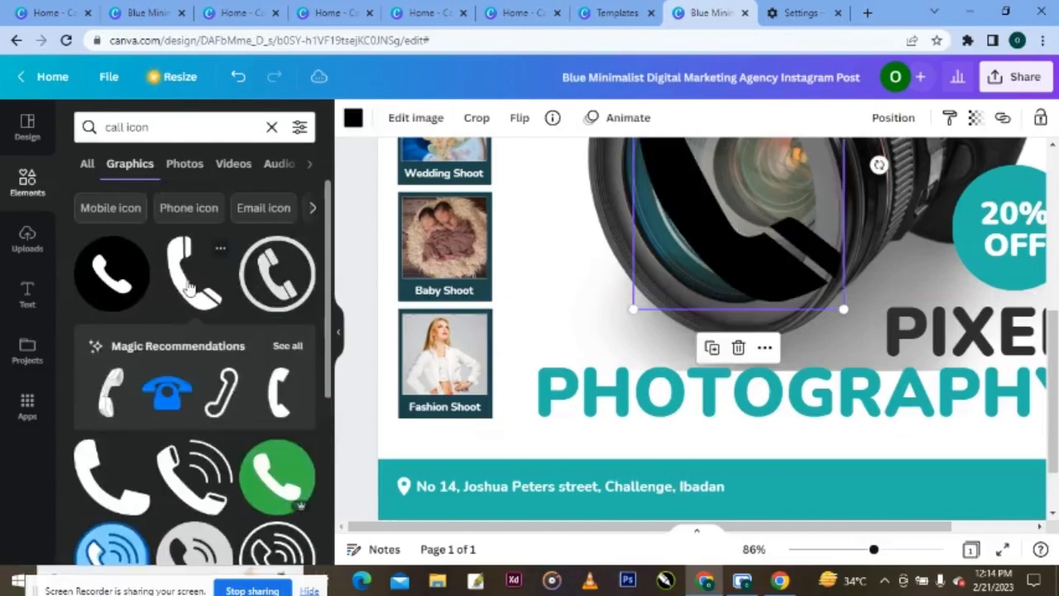
pyautogui.moveTo(718, 259); pyautogui.dragTo(780, 428)
pyautogui.click(353, 122)
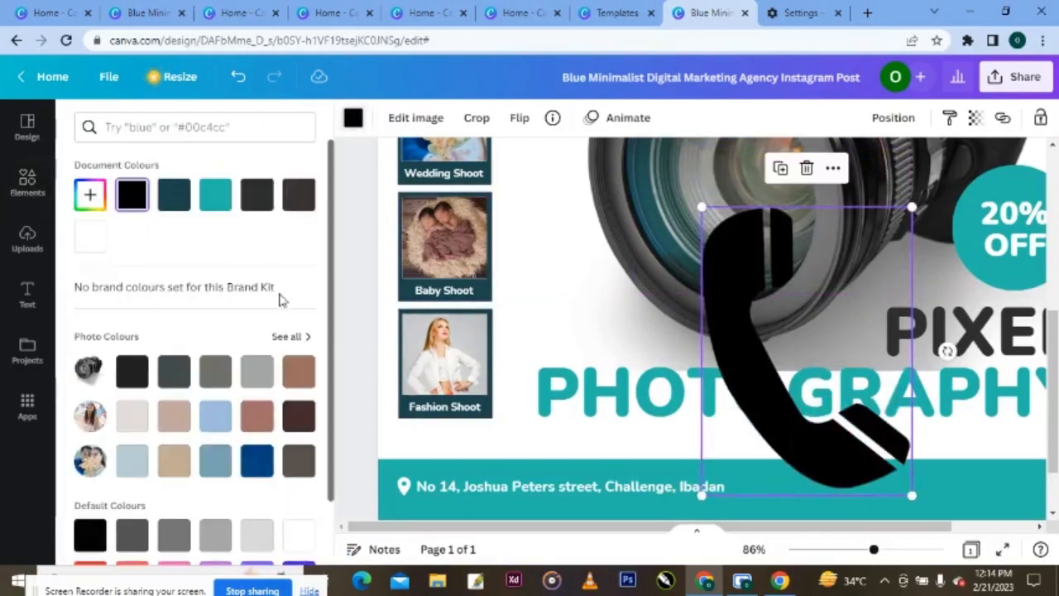
pyautogui.click(90, 237)
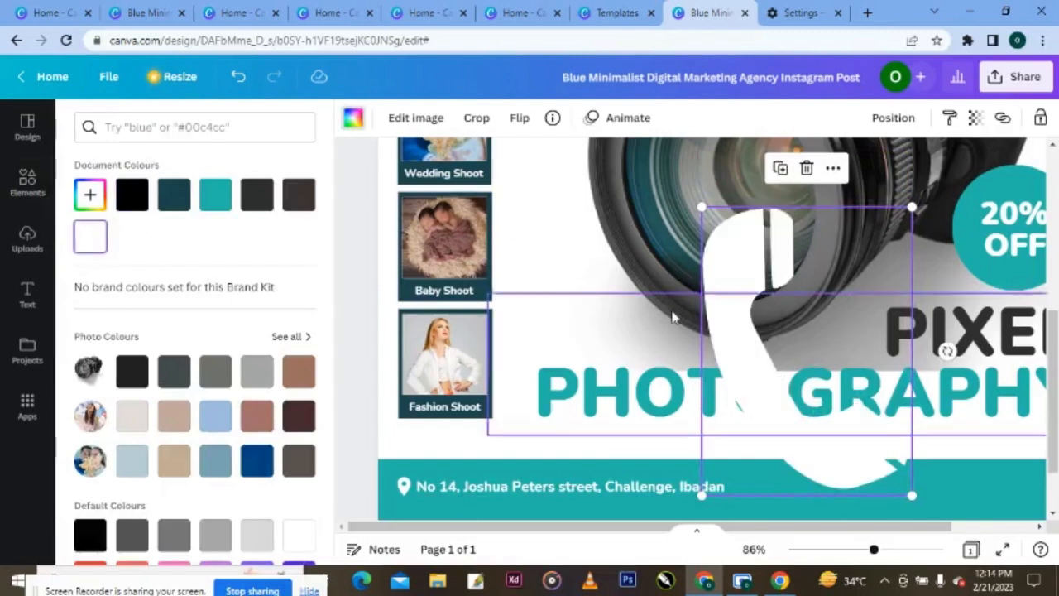
pyautogui.moveTo(910, 205); pyautogui.dragTo(399, 494)
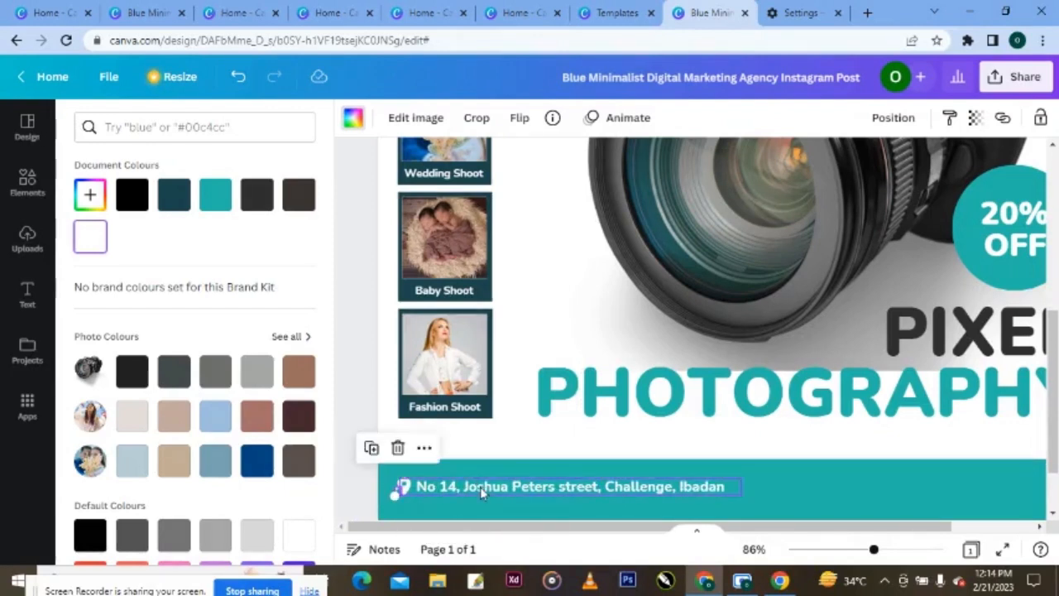
pyautogui.hotkey('ctrl', 'z')
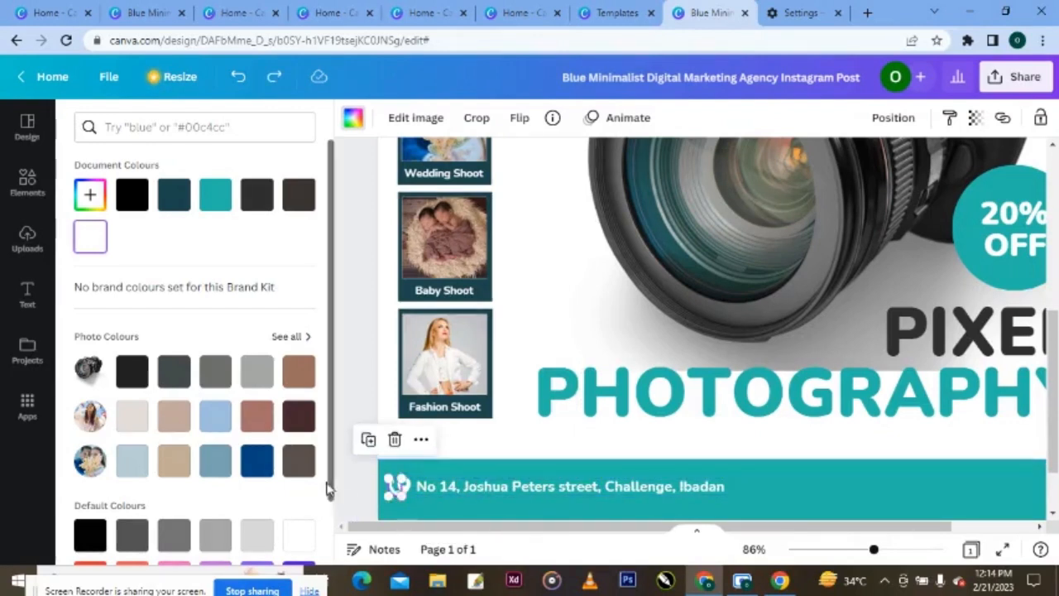
# - Move the white phone icon onto the right side of the teal address bar
pyautogui.click(355, 486)
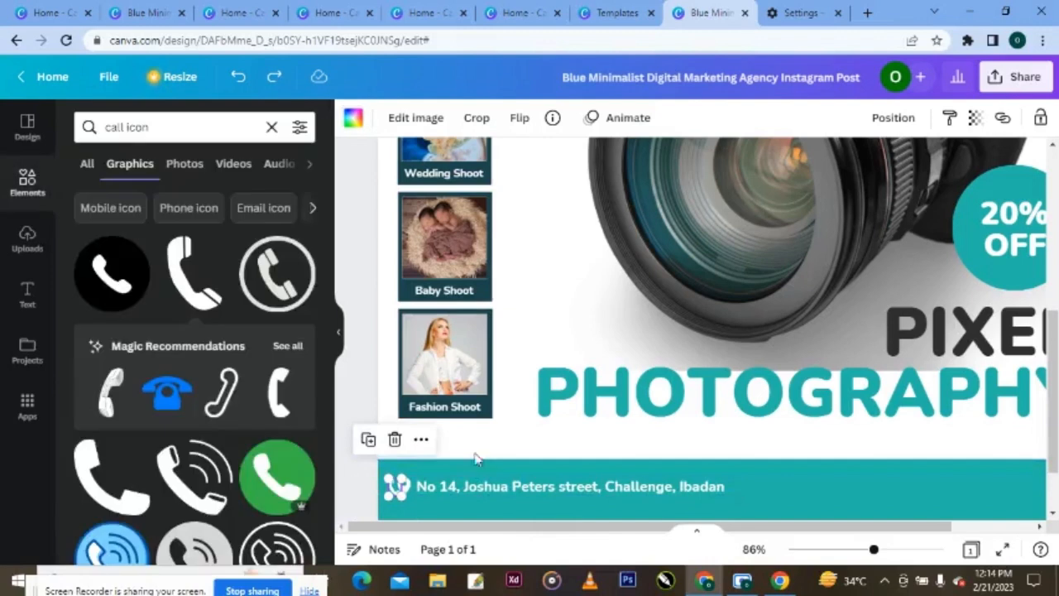
pyautogui.click(470, 448)
pyautogui.moveTo(398, 489); pyautogui.dragTo(916, 485)
pyautogui.moveTo(938, 534); pyautogui.dragTo(1005, 538)
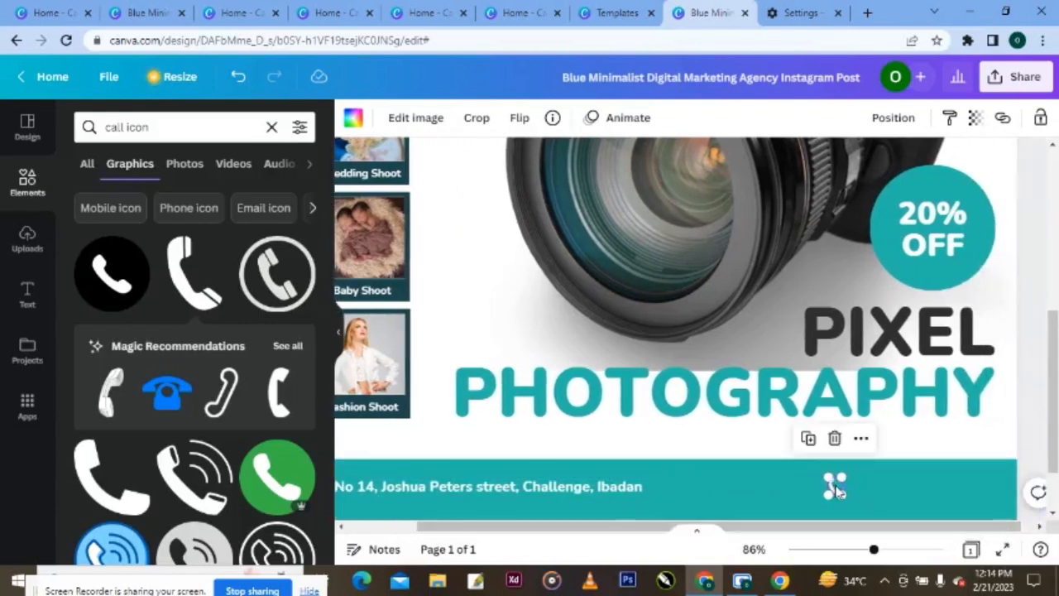
pyautogui.moveTo(834, 487); pyautogui.dragTo(769, 485)
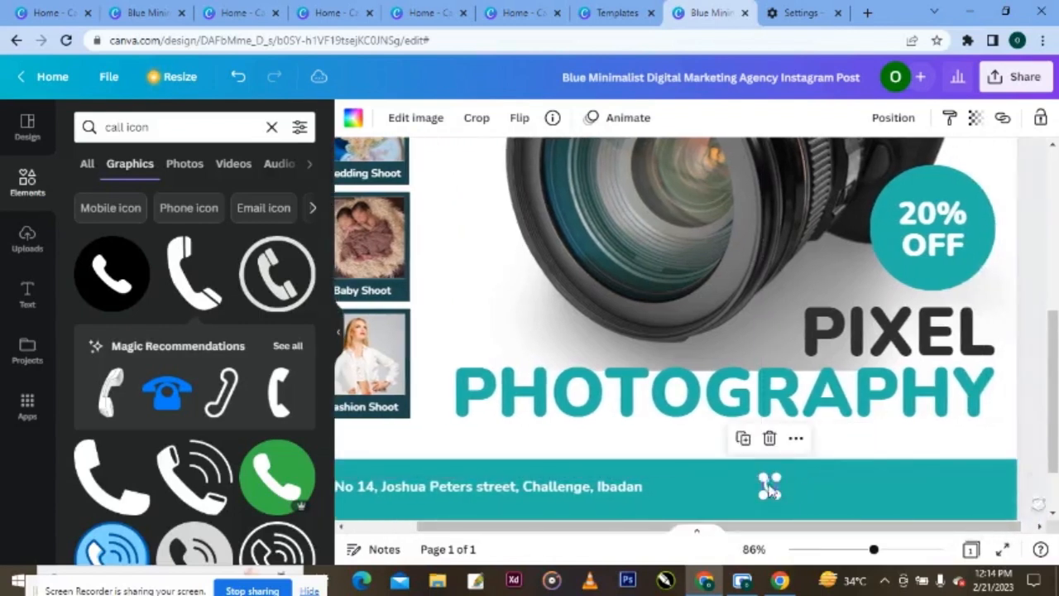
pyautogui.click(631, 488)
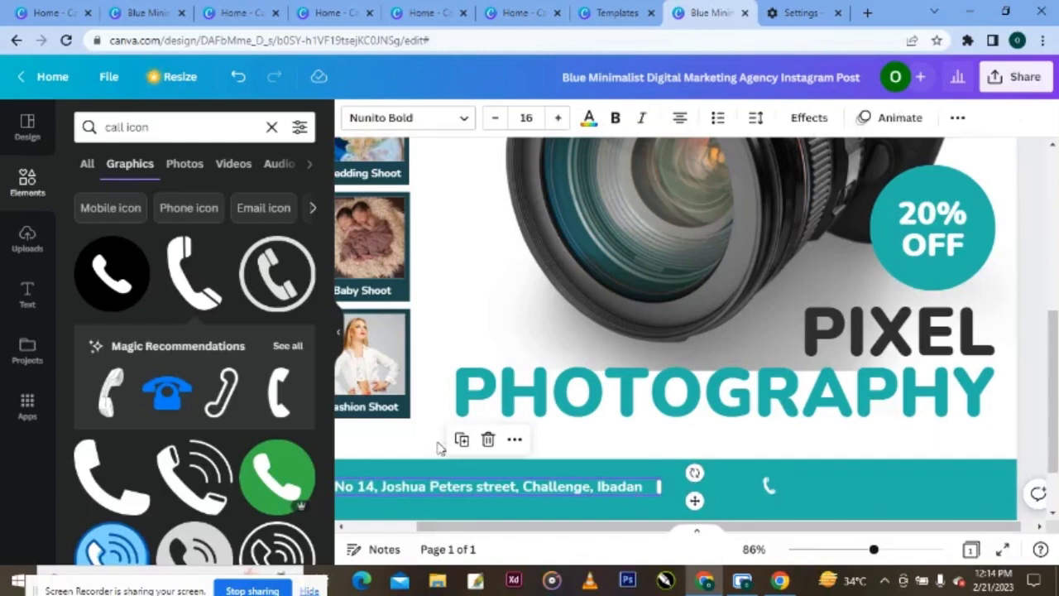
# - Duplicate the address box, move it right, and replace its text with the two contact phone numbers
pyautogui.click(462, 440)
pyautogui.moveTo(492, 507); pyautogui.dragTo(849, 487)
pyautogui.click(985, 478)
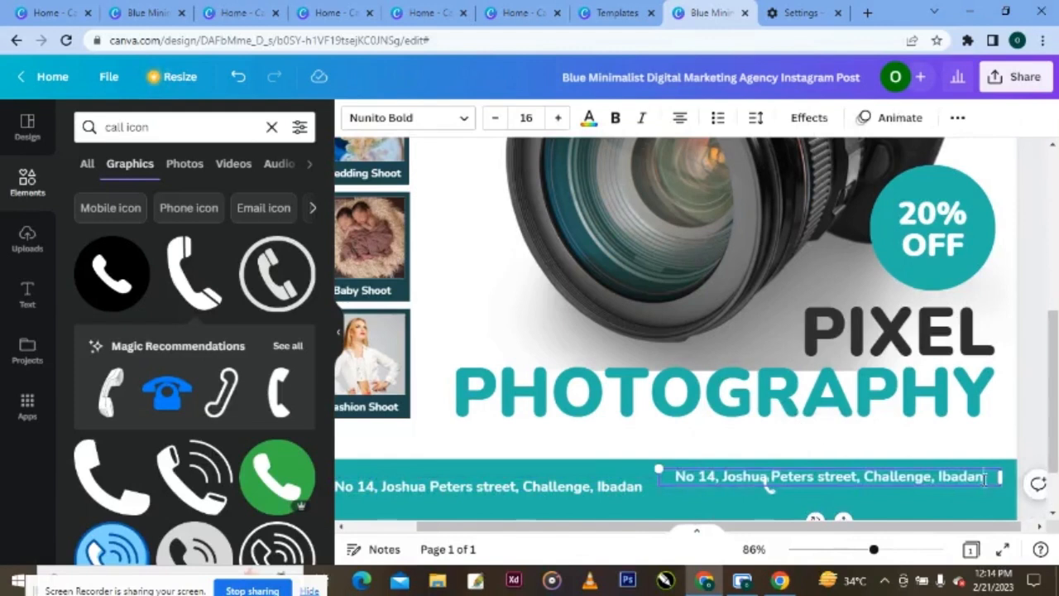
pyautogui.hotkey('ctrl', 'a')
pyautogui.press('BackSpace')
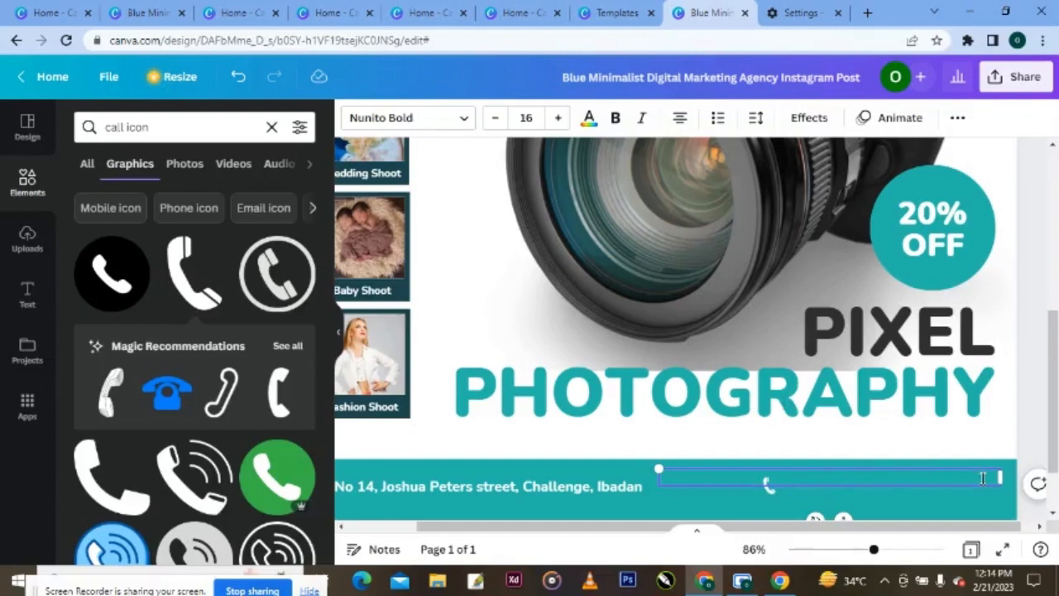
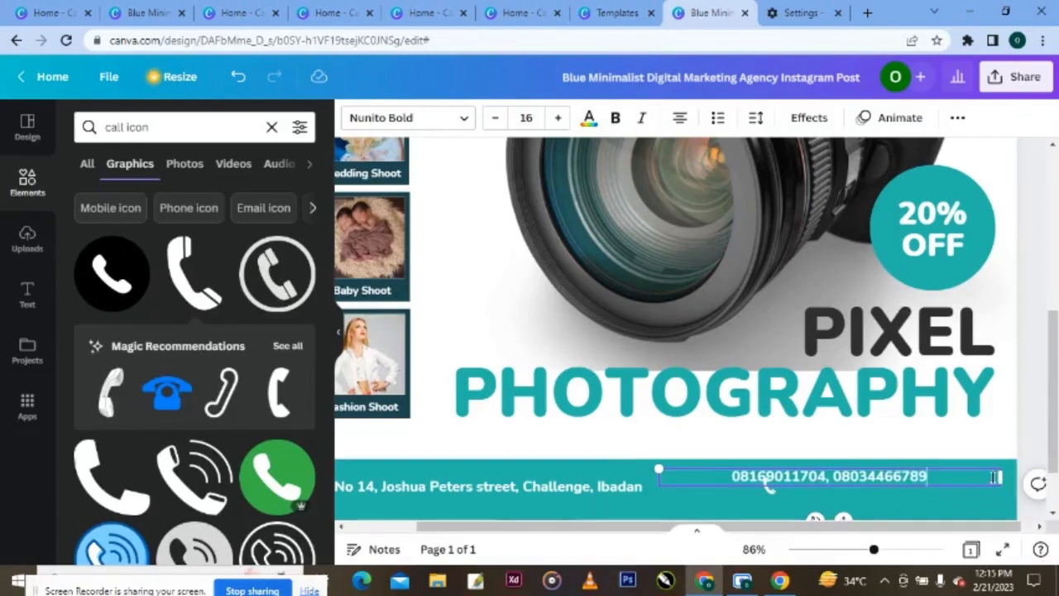
pyautogui.moveTo(1002, 476); pyautogui.dragTo(875, 476)
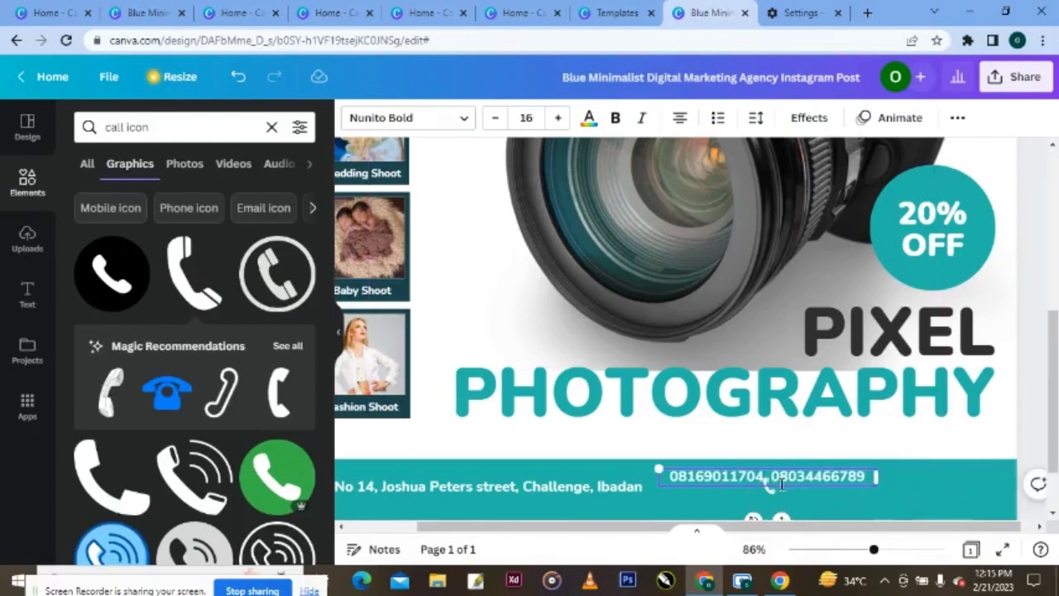
pyautogui.moveTo(874, 551); pyautogui.dragTo(865, 555)
pyautogui.moveTo(886, 455); pyautogui.dragTo(917, 450)
pyautogui.hotkey('ctrl', 'z')
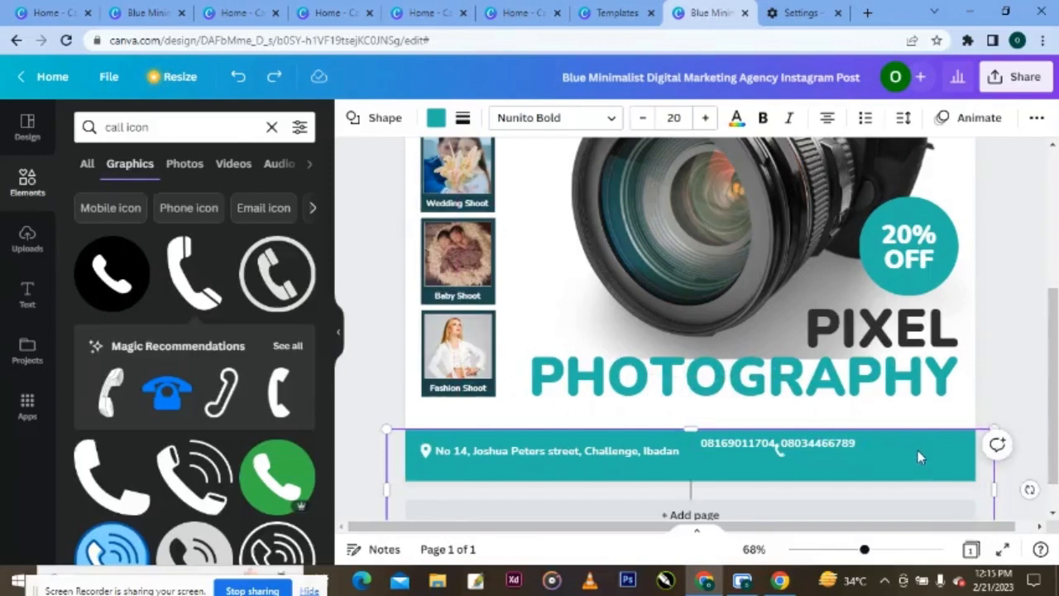
# - Lock the teal banner and move the phone numbers to the bar's right edge
pyautogui.click(1036, 120)
pyautogui.click(1027, 157)
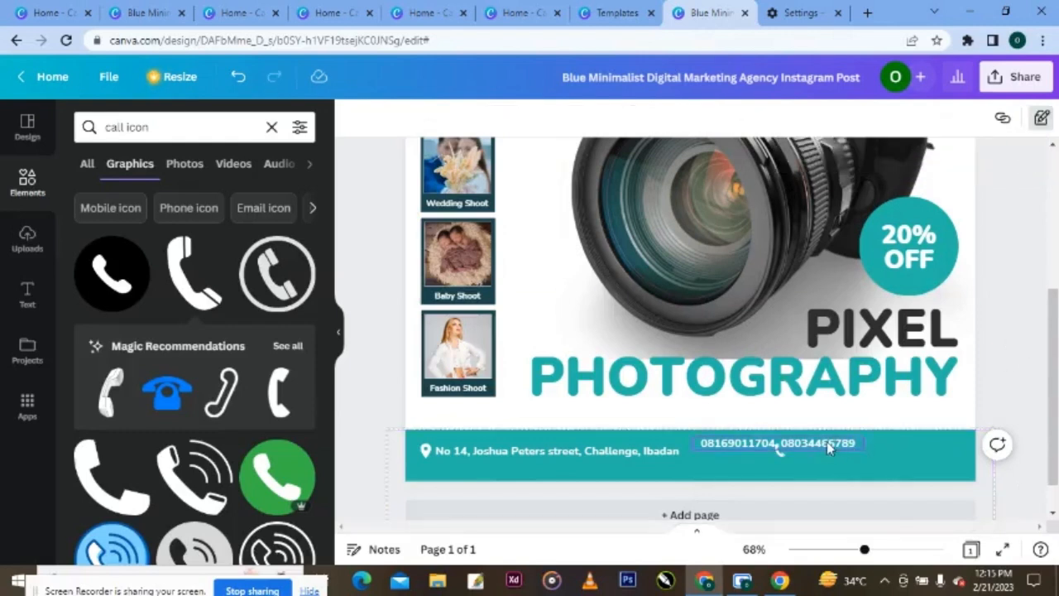
pyautogui.moveTo(826, 441); pyautogui.dragTo(918, 451)
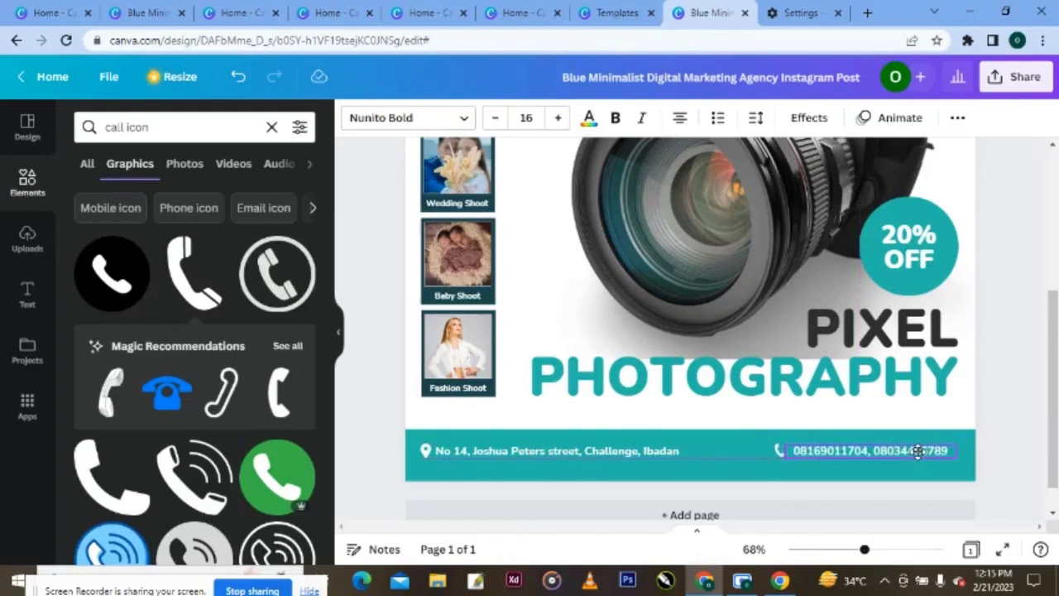
pyautogui.moveTo(919, 451); pyautogui.dragTo(915, 451)
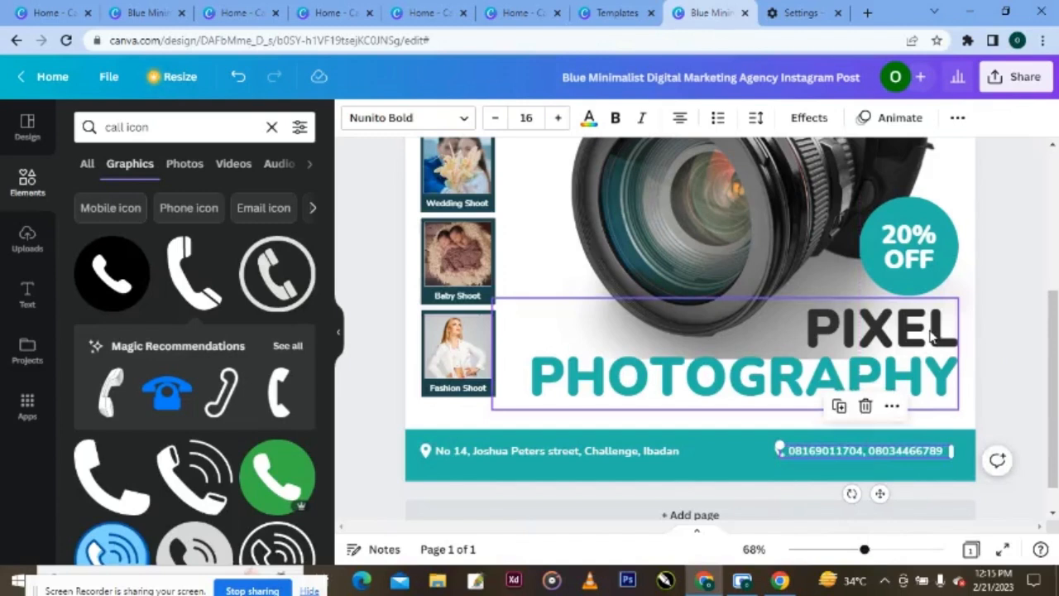
pyautogui.moveTo(941, 451)
pyautogui.mouseDown()
pyautogui.moveTo(951, 455)
pyautogui.moveTo(924, 452)
pyautogui.mouseUp()
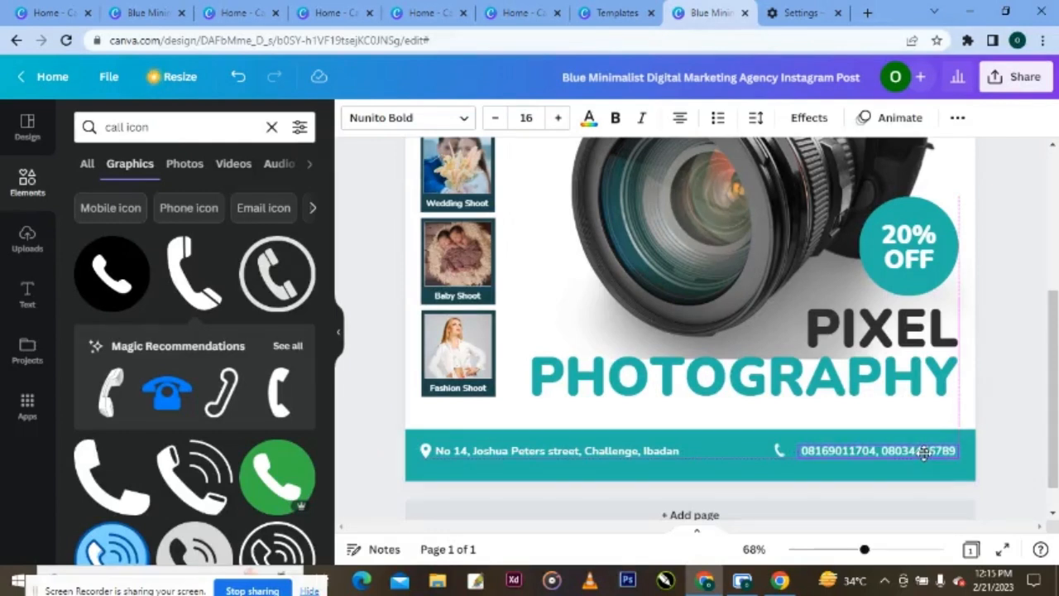
pyautogui.click(993, 447)
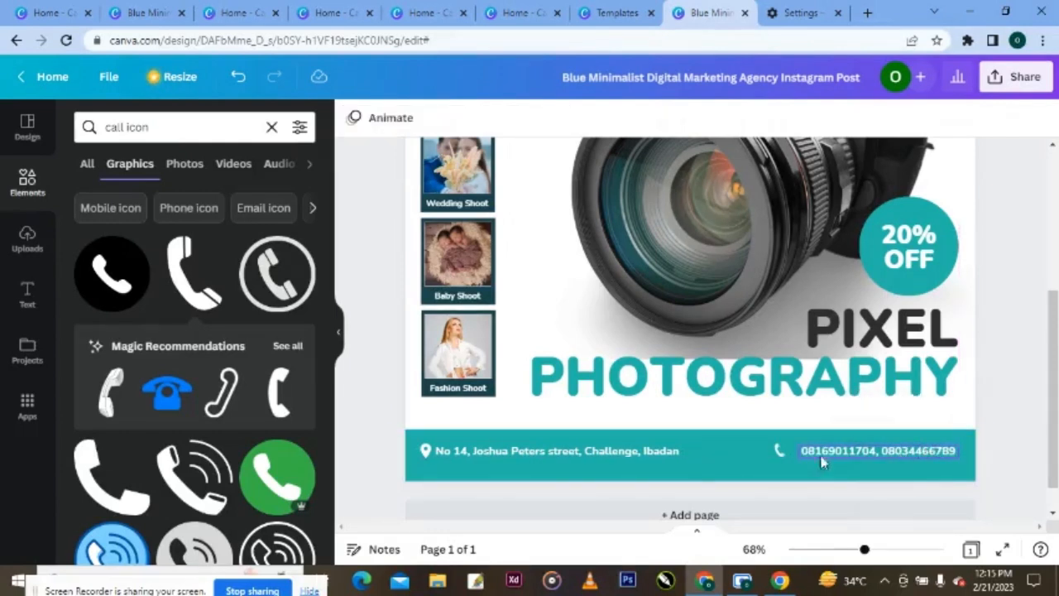
# - Position the phone icon directly before the two phone numbers
pyautogui.click(648, 451)
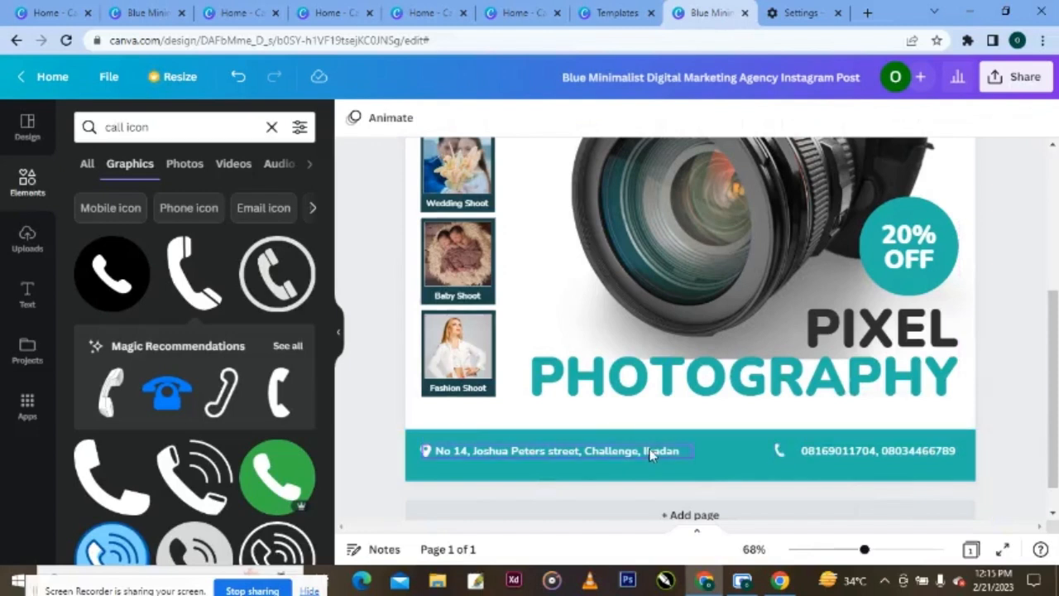
pyautogui.click(858, 453)
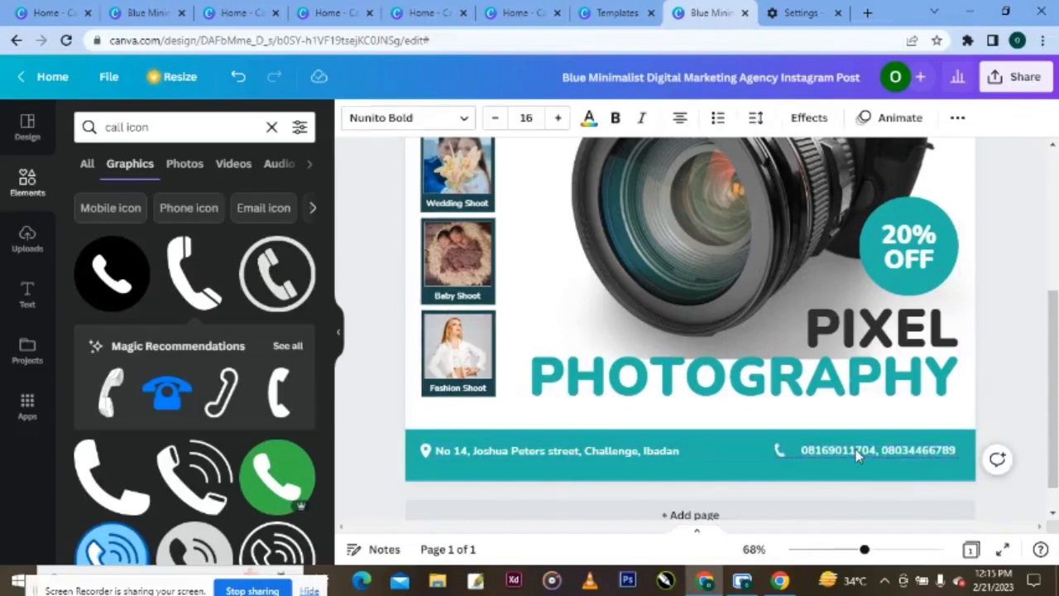
pyautogui.click(859, 453)
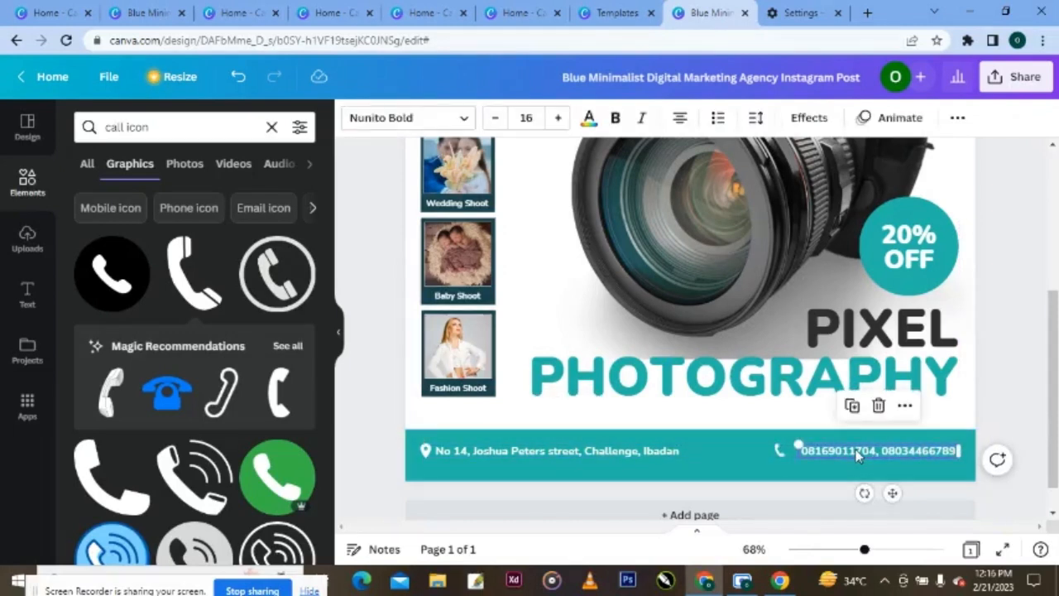
pyautogui.click(780, 450)
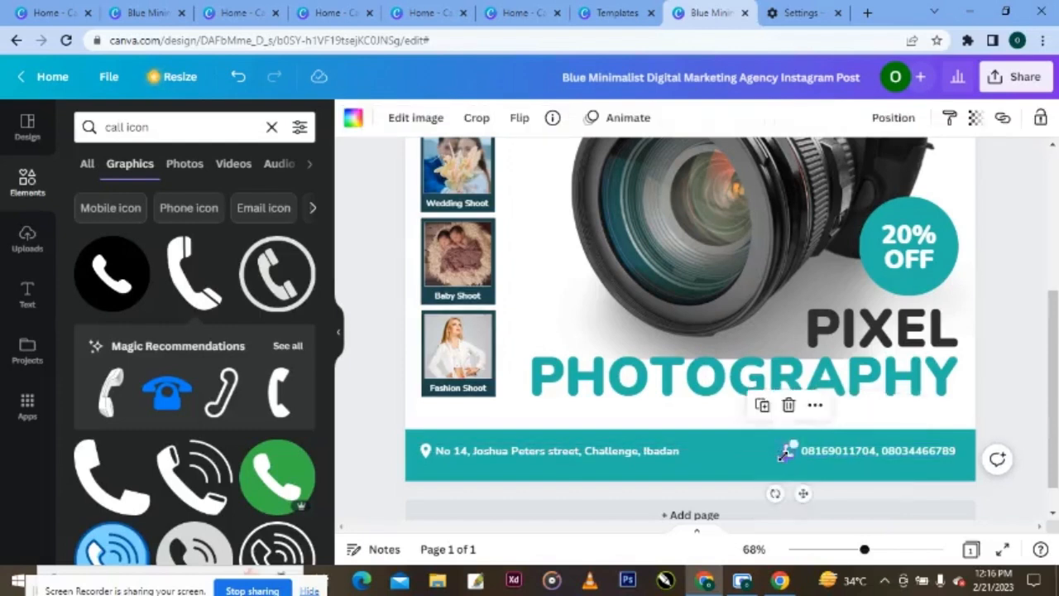
pyautogui.click(783, 453)
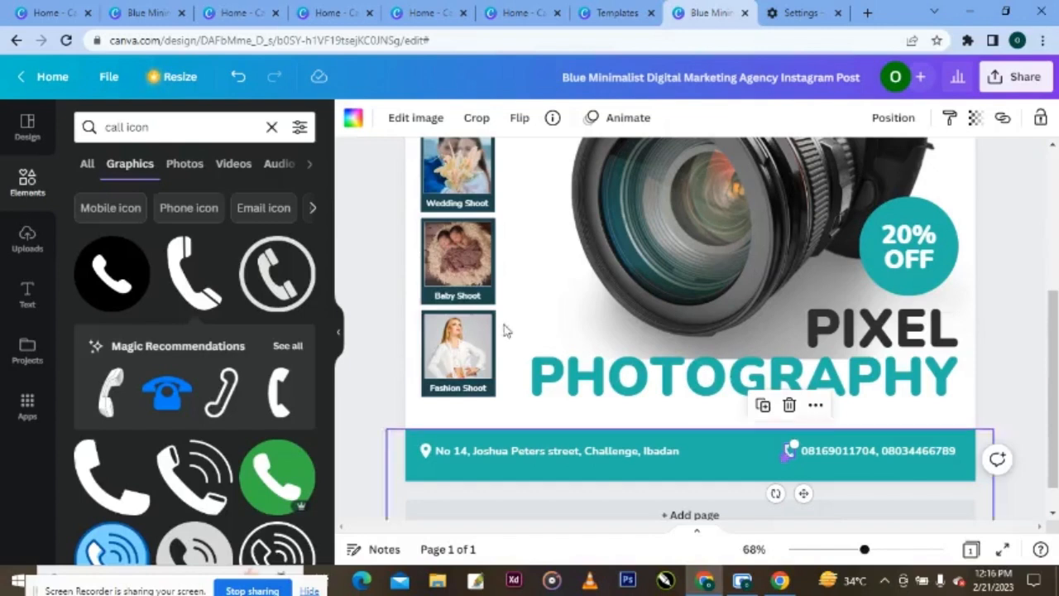
pyautogui.click(170, 135)
pyautogui.moveTo(171, 135); pyautogui.dragTo(103, 126)
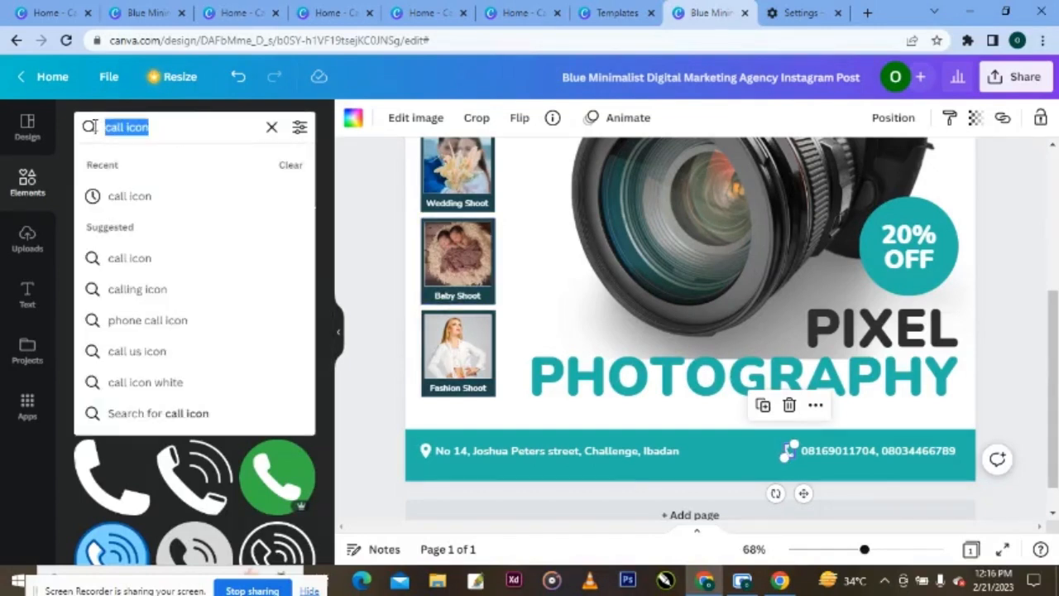
# - Search 'insta' and place a shrunken Instagram logo in the teal footer beside the numbers
pyautogui.press('BackSpace')
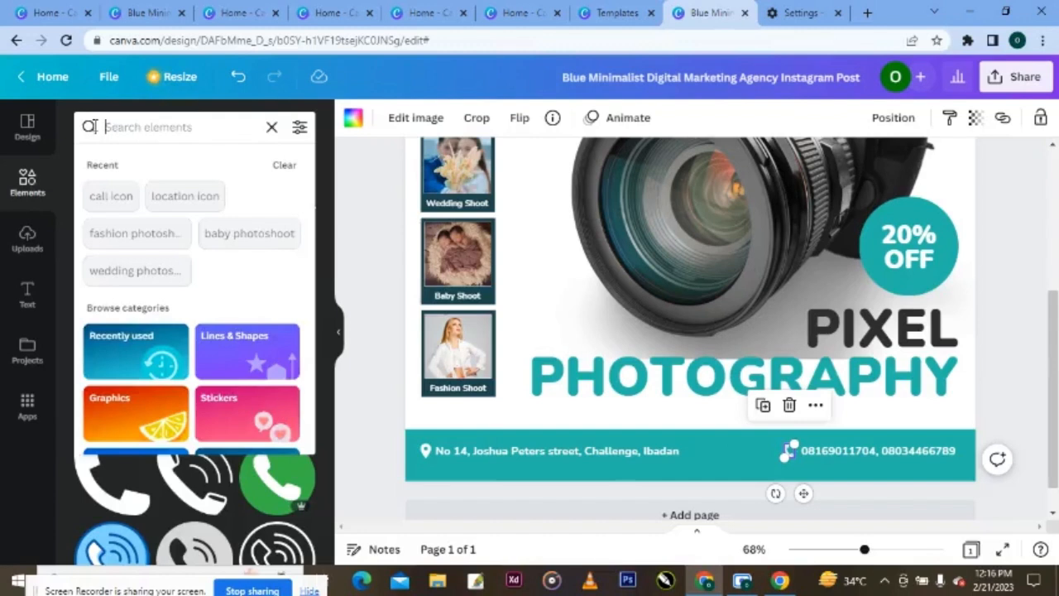
pyautogui.write('insta')
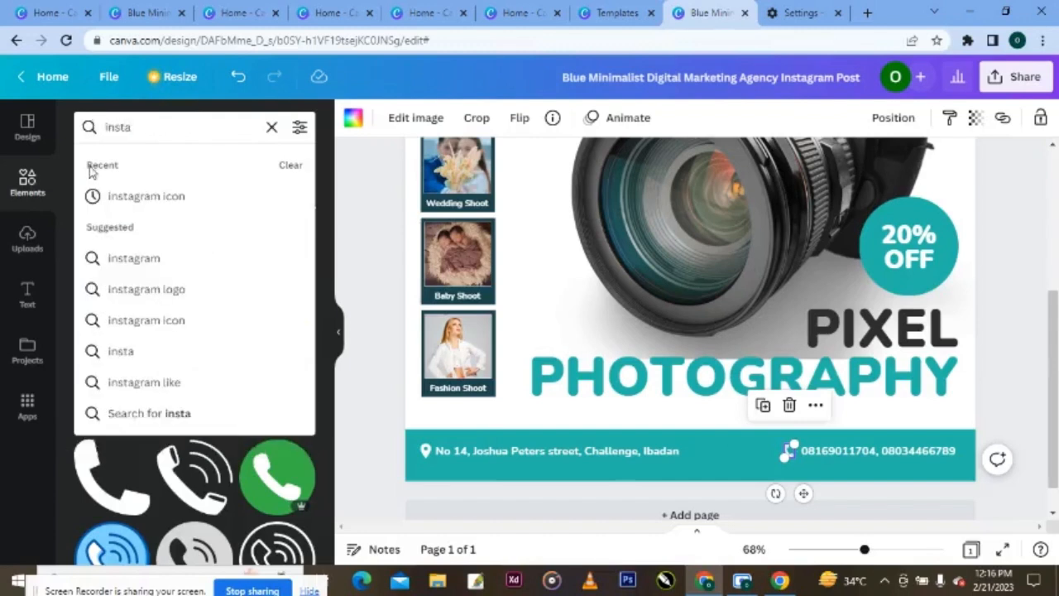
pyautogui.click(132, 196)
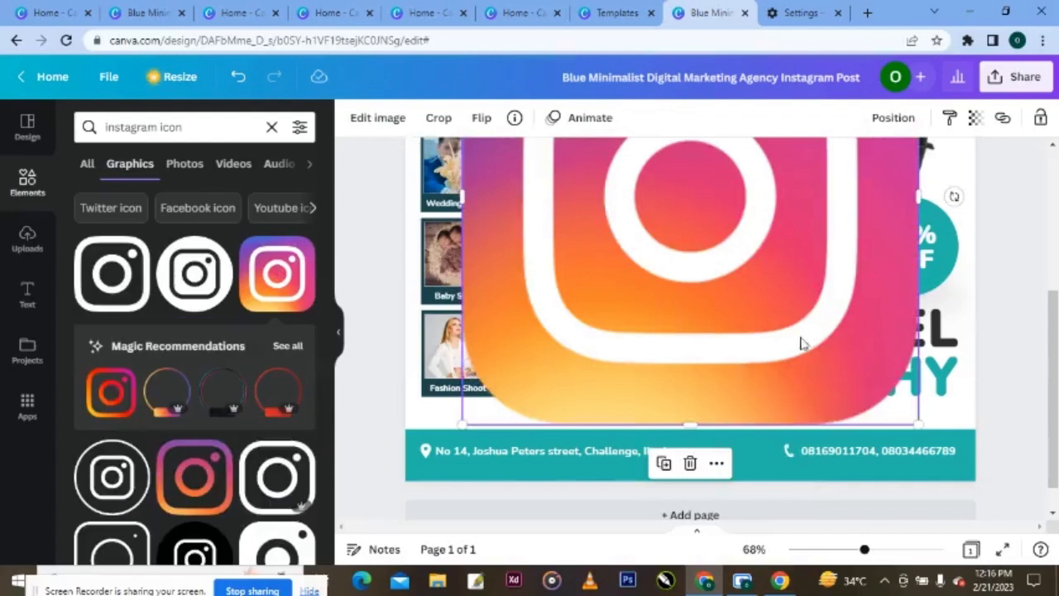
pyautogui.moveTo(799, 343); pyautogui.dragTo(775, 417)
pyautogui.moveTo(894, 502); pyautogui.dragTo(781, 496)
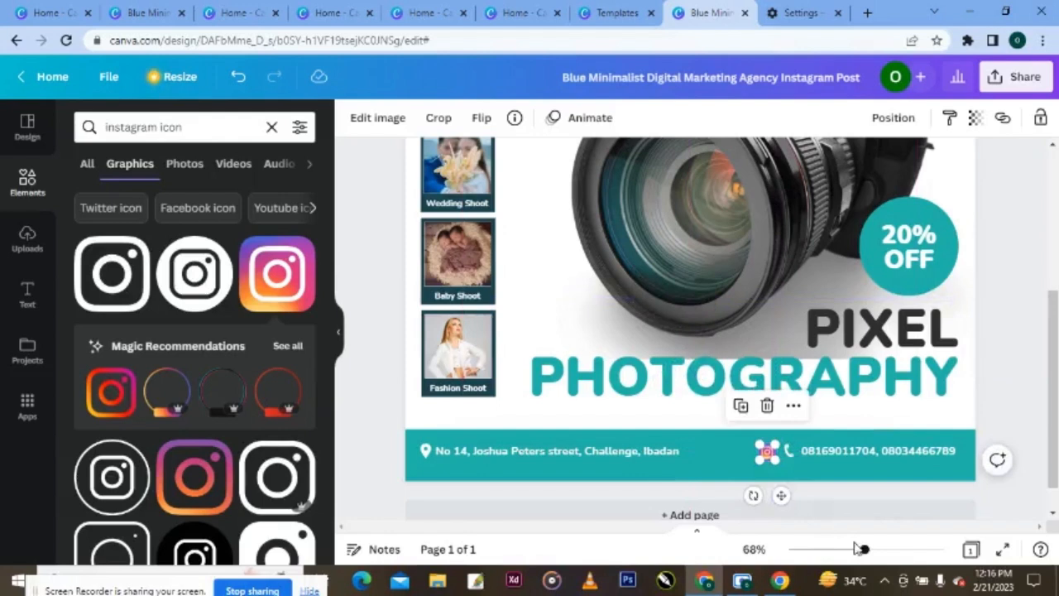
pyautogui.moveTo(864, 548); pyautogui.dragTo(872, 549)
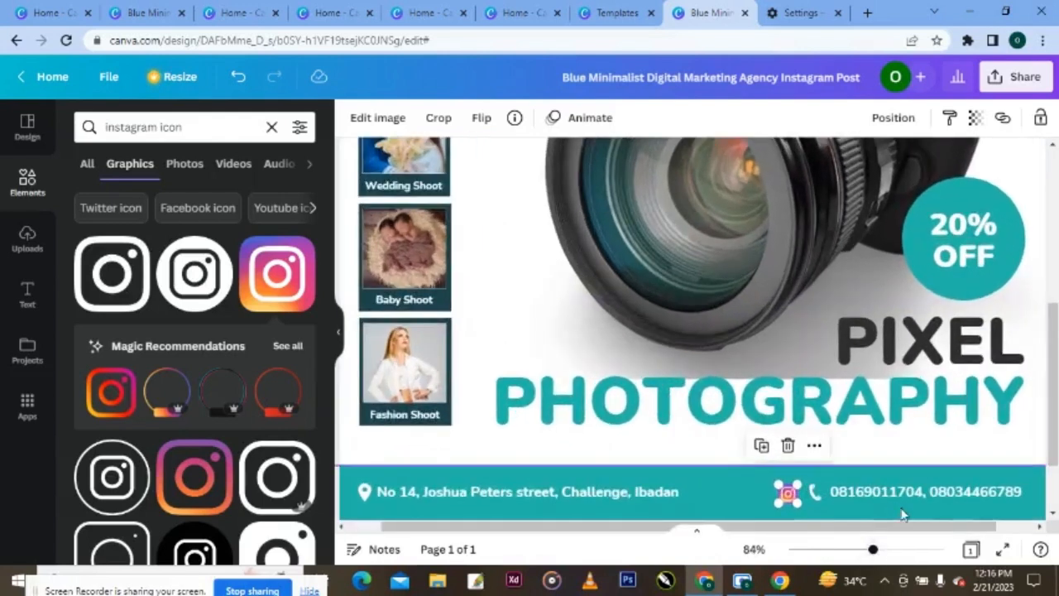
pyautogui.click(1053, 514)
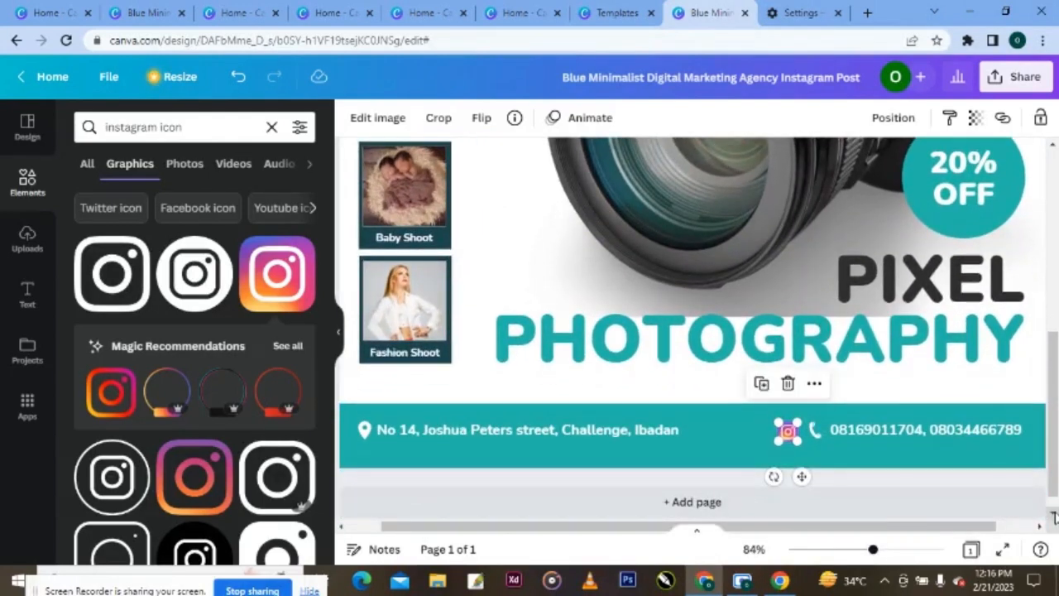
pyautogui.click(158, 128)
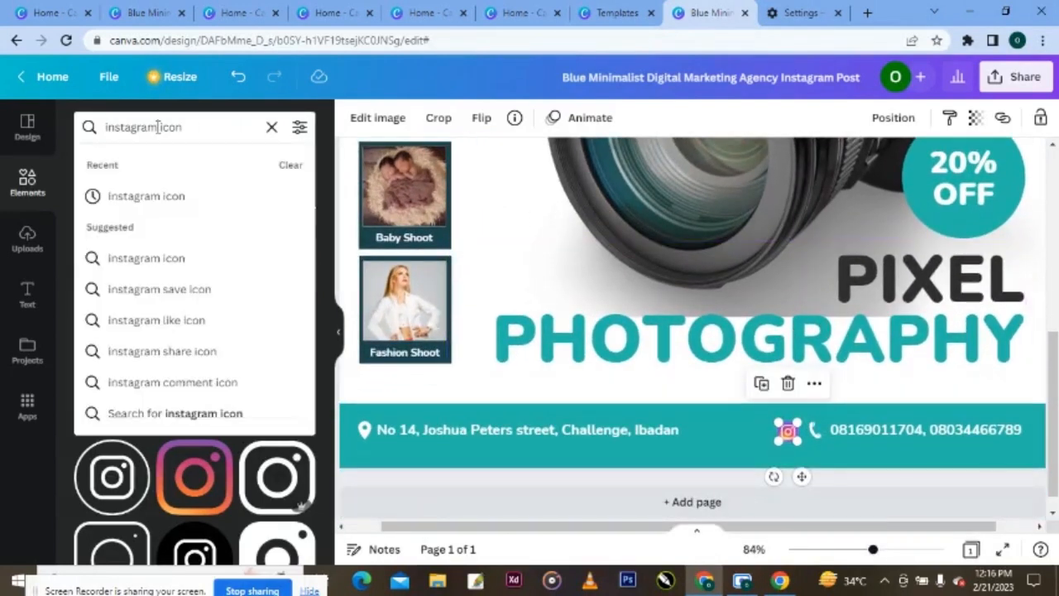
pyautogui.hotkey('ctrl', 'BackSpace')
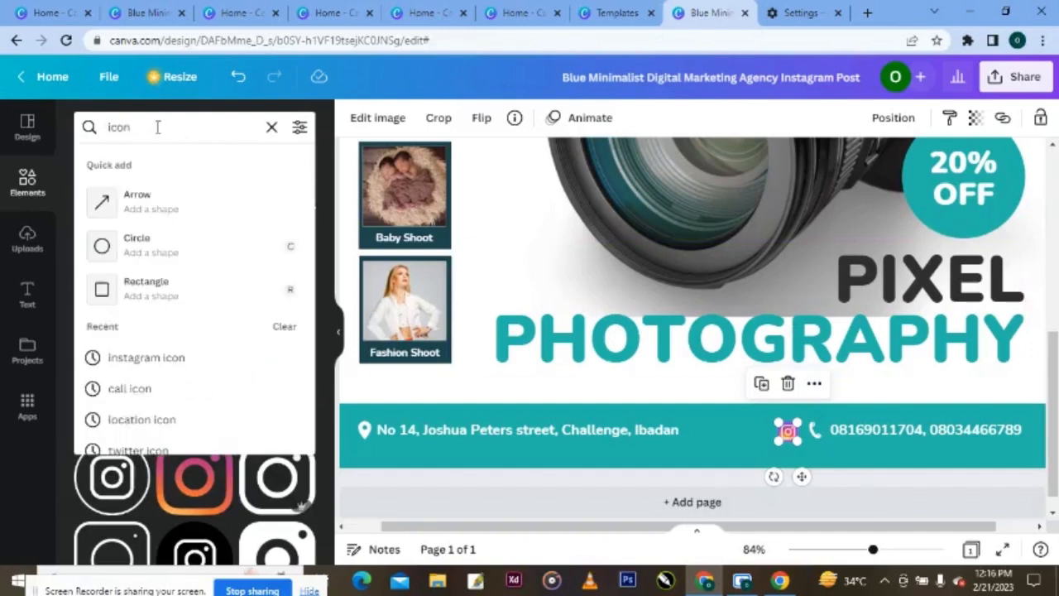
# - Search 'twitter' and add the blue square Twitter logo, shrunk to icon size in the footer
pyautogui.write('twitter')
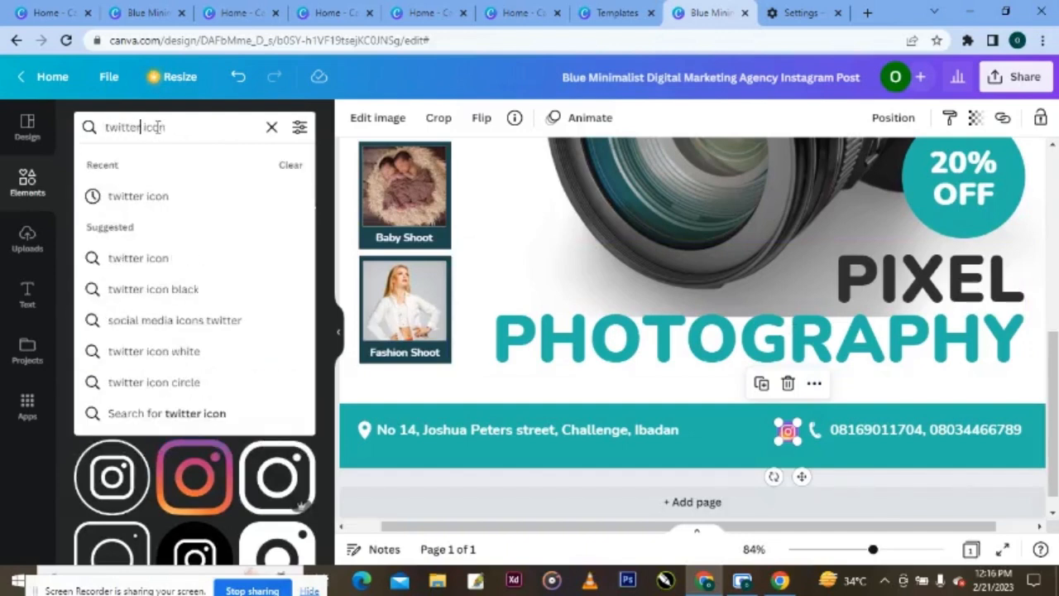
pyautogui.click(147, 195)
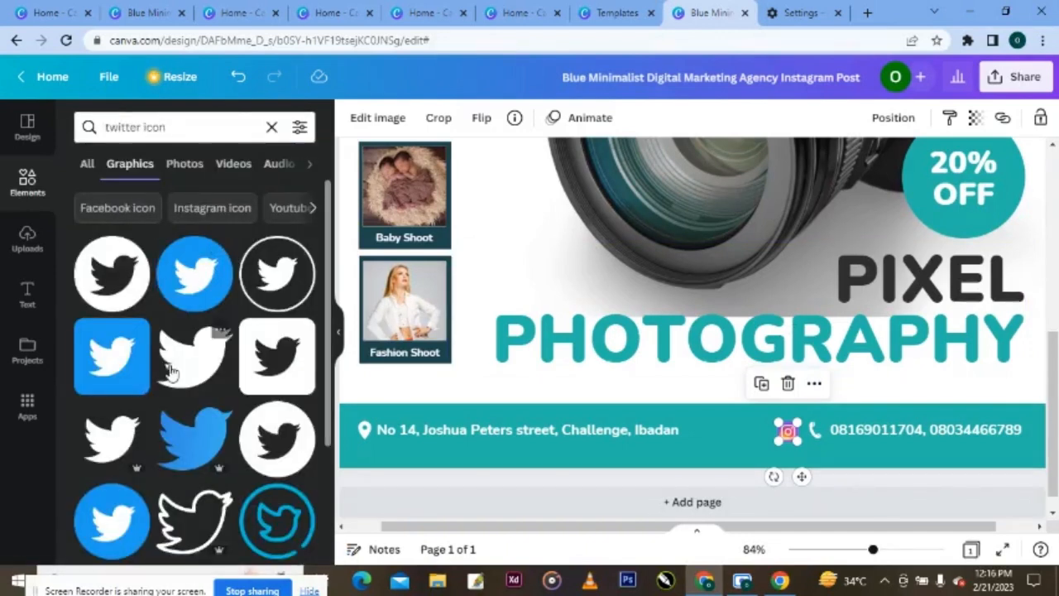
pyautogui.click(115, 358)
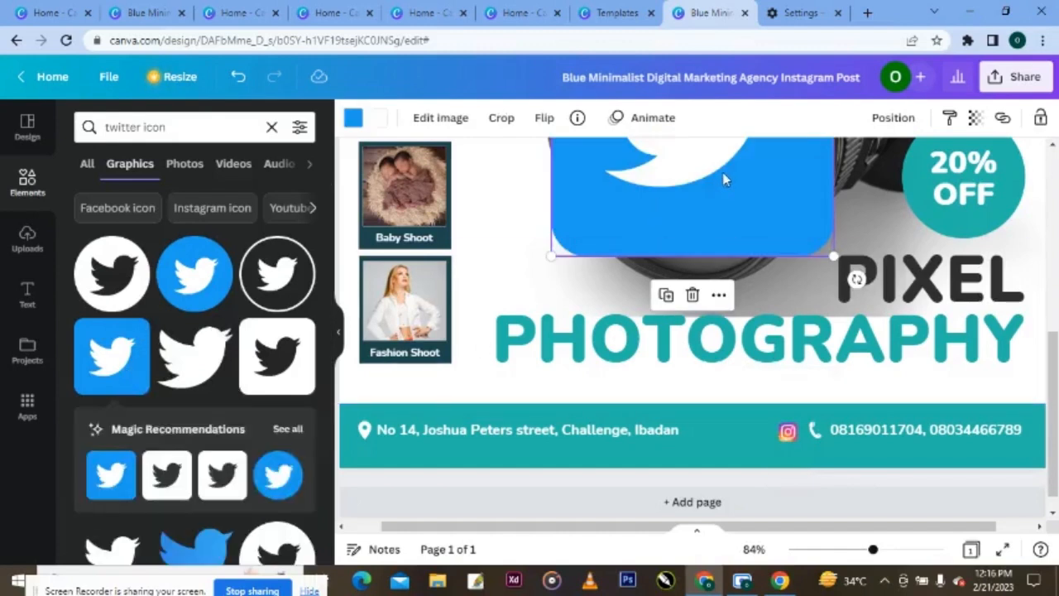
pyautogui.moveTo(723, 178); pyautogui.dragTo(739, 373)
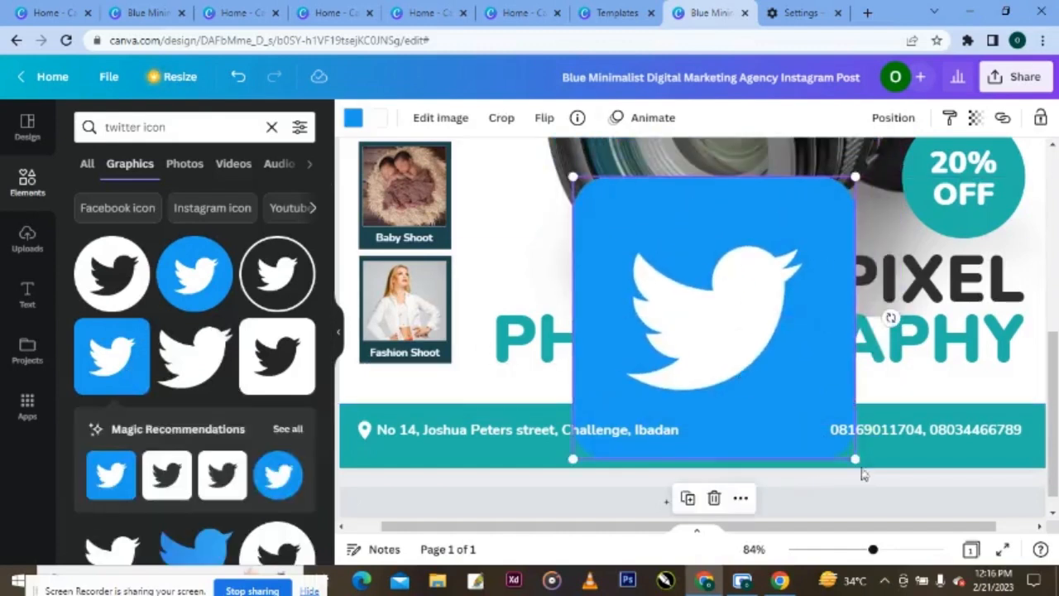
pyautogui.moveTo(856, 461); pyautogui.dragTo(764, 438)
pyautogui.moveTo(872, 549); pyautogui.dragTo(881, 554)
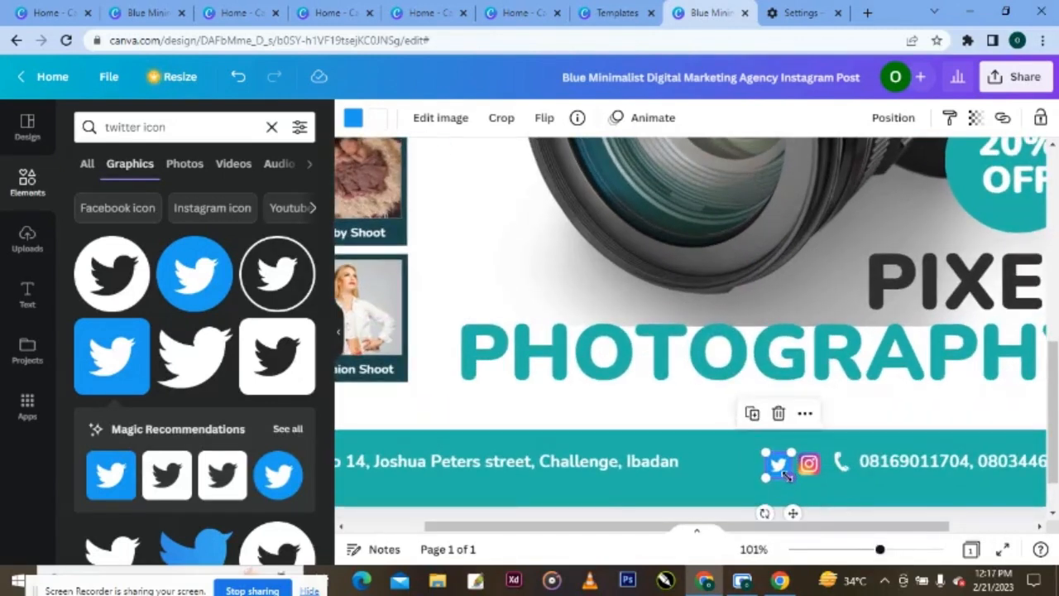
pyautogui.moveTo(786, 473); pyautogui.dragTo(783, 471)
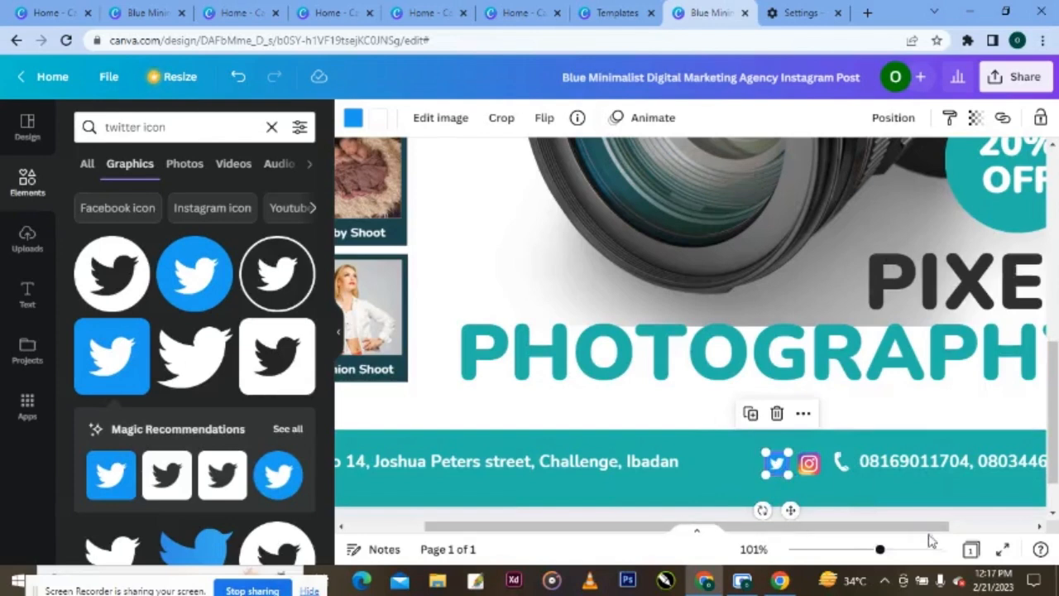
pyautogui.moveTo(880, 549); pyautogui.dragTo(862, 548)
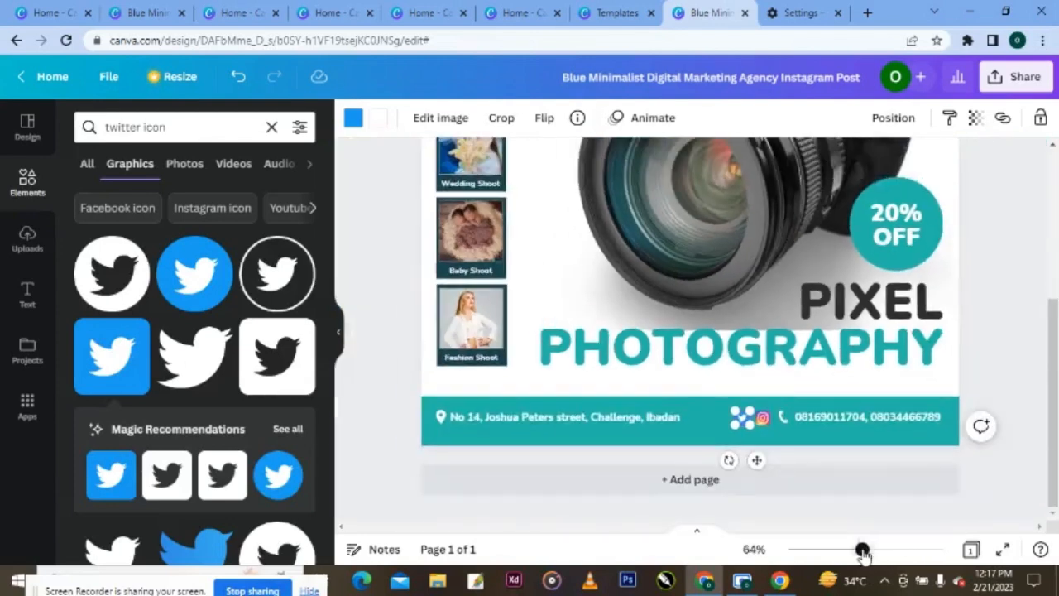
pyautogui.click(771, 436)
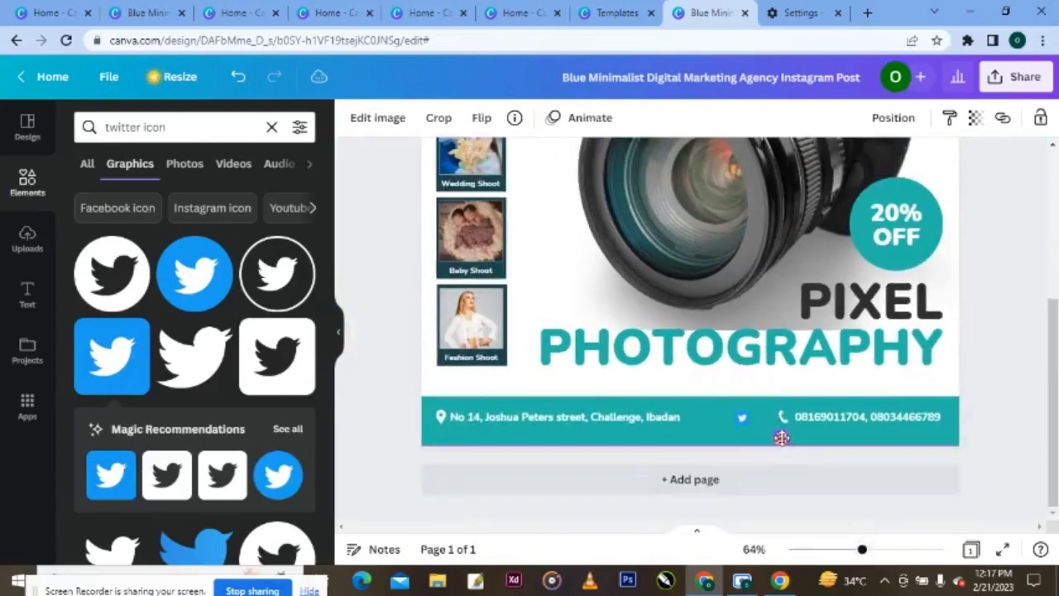
pyautogui.click(846, 416)
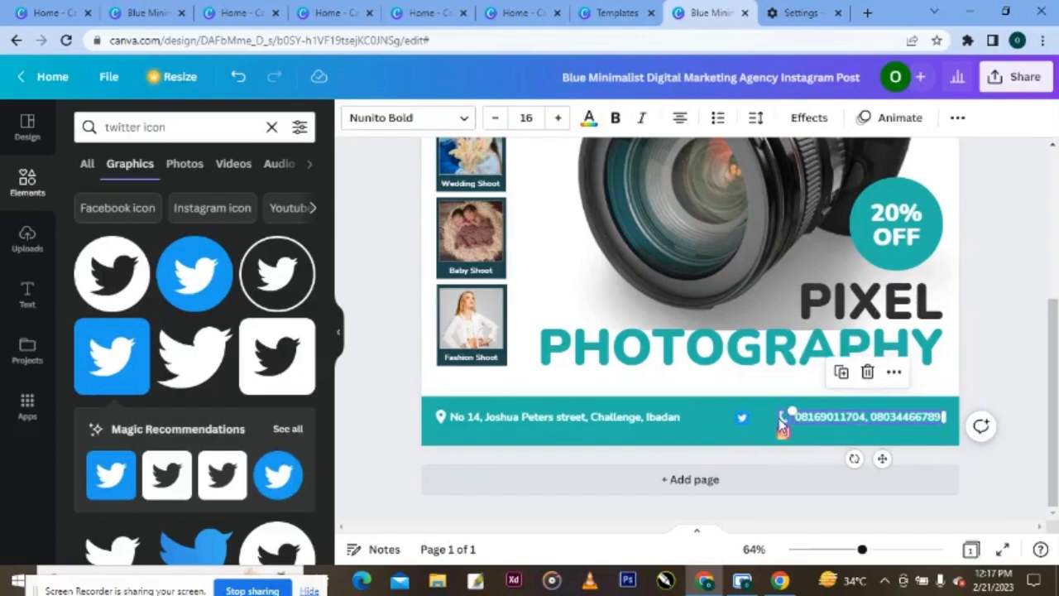
# - Group the phone icon with its number, nudge the line up, then ungroup them
pyautogui.keyDown('shift'); pyautogui.click(780, 421); pyautogui.keyUp('shift')
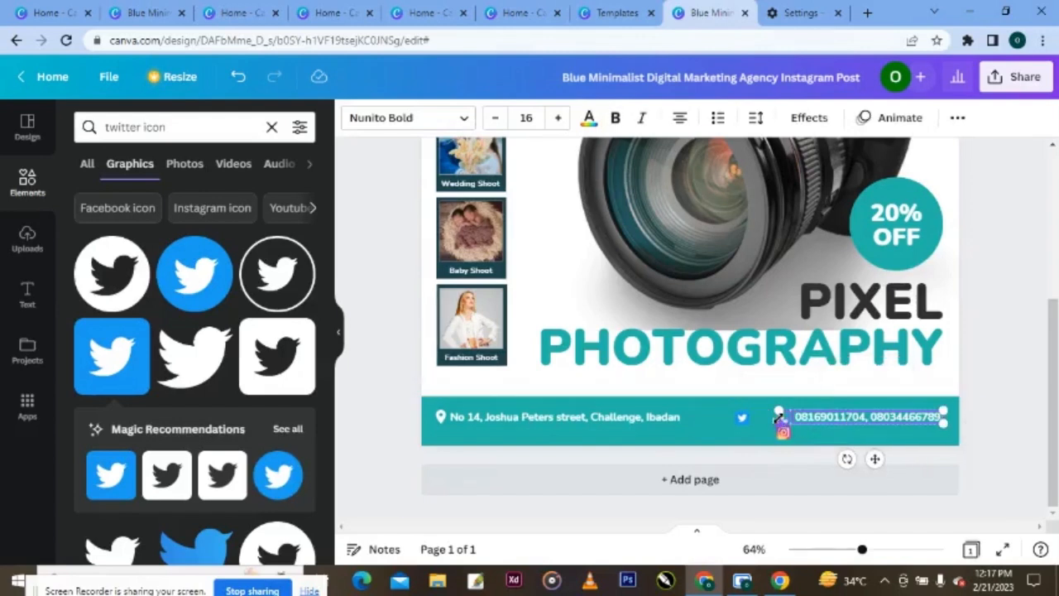
pyautogui.rightClick(881, 425)
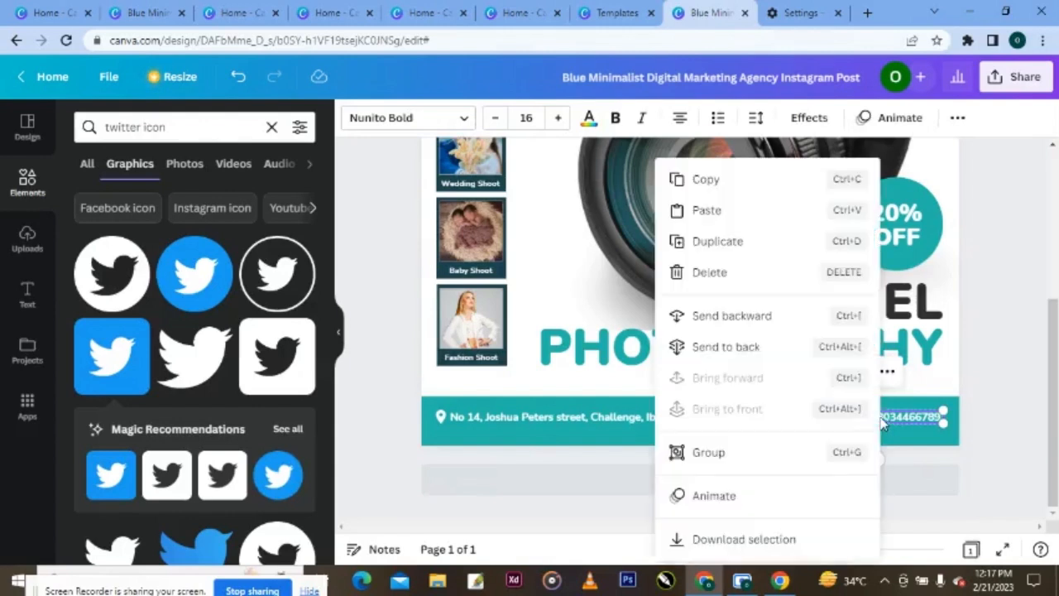
pyautogui.click(744, 466)
pyautogui.click(1012, 404)
pyautogui.click(883, 418)
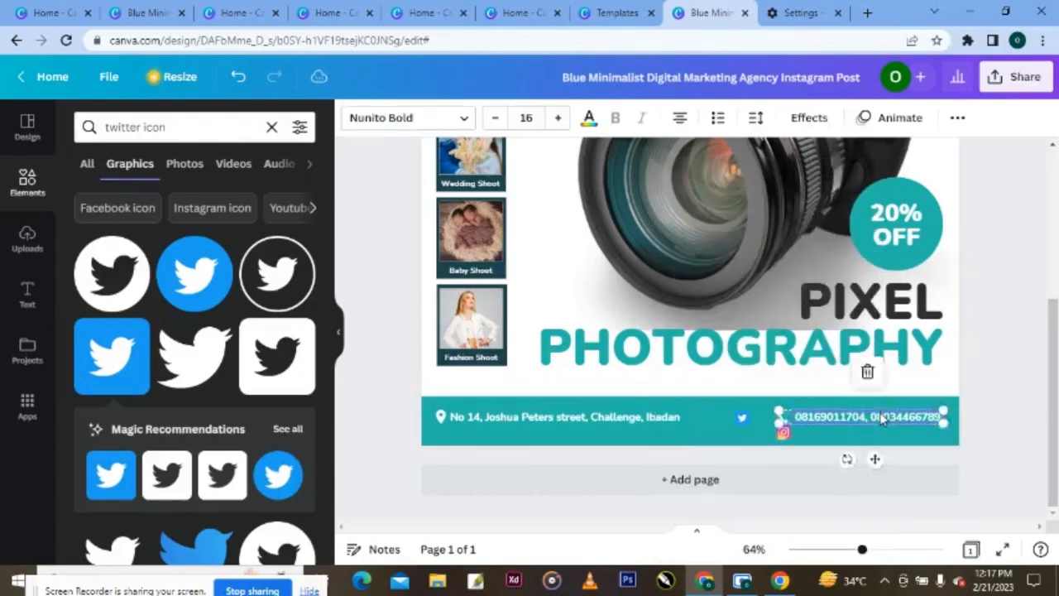
pyautogui.moveTo(883, 418); pyautogui.dragTo(879, 409)
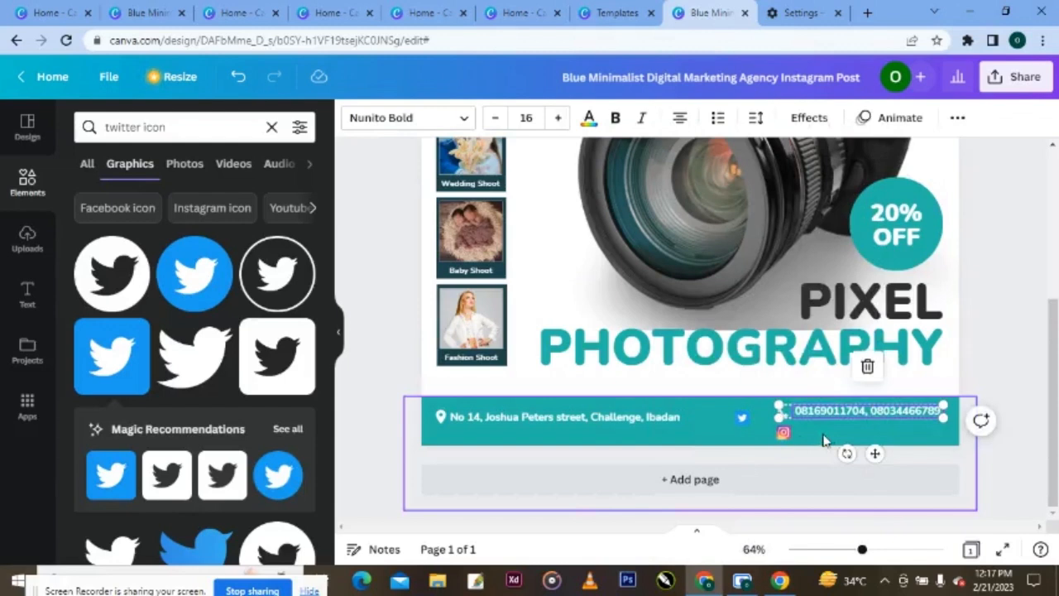
pyautogui.click(782, 432)
pyautogui.click(859, 421)
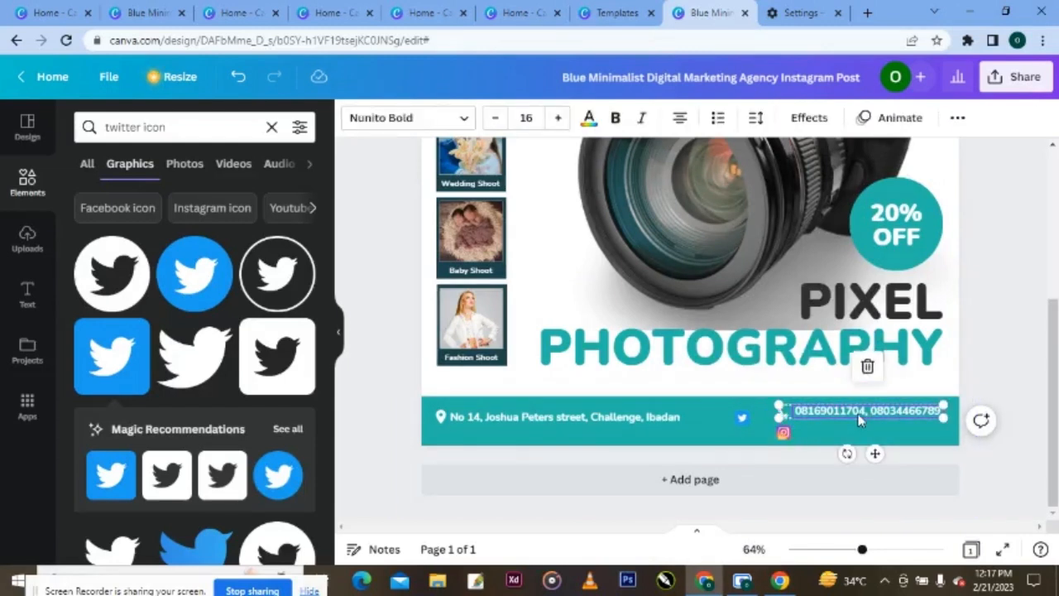
pyautogui.rightClick(858, 421)
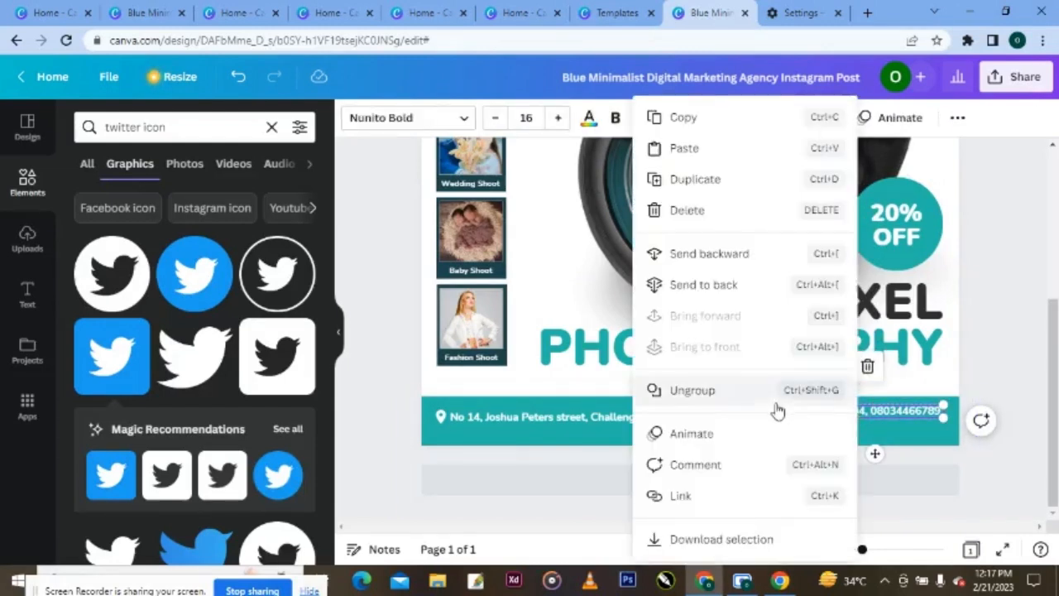
pyautogui.click(745, 395)
pyautogui.click(916, 440)
pyautogui.click(902, 415)
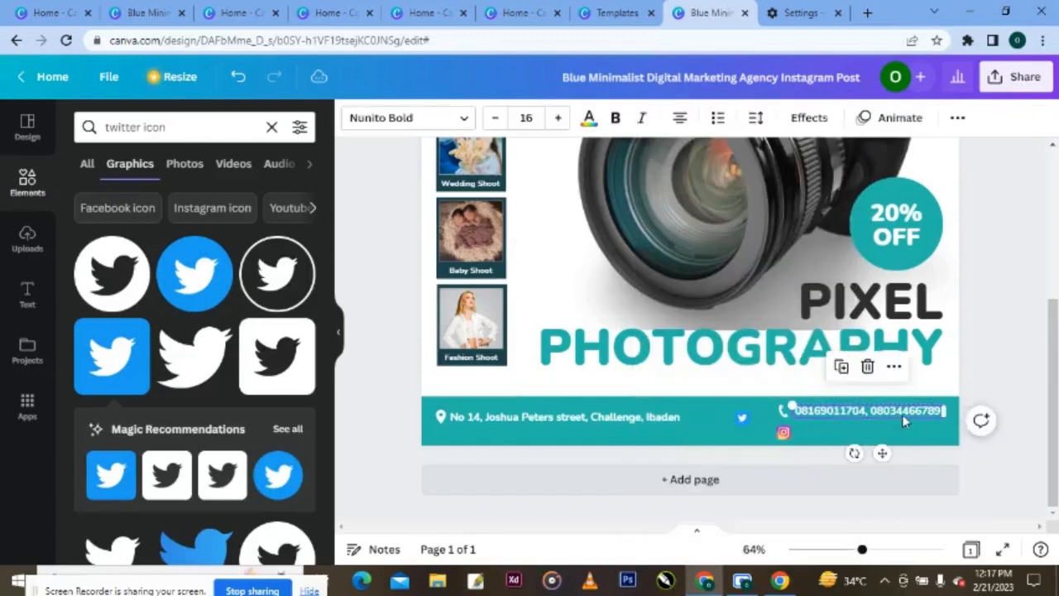
pyautogui.click(847, 375)
pyautogui.moveTo(865, 434); pyautogui.dragTo(869, 444)
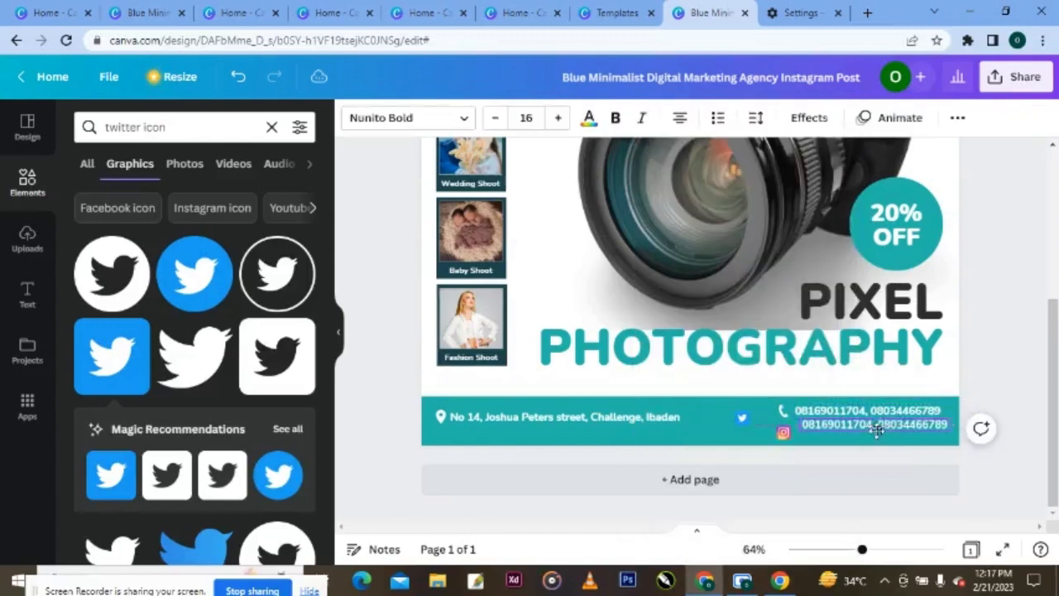
pyautogui.doubleClick(943, 433)
pyautogui.press('BackSpace')
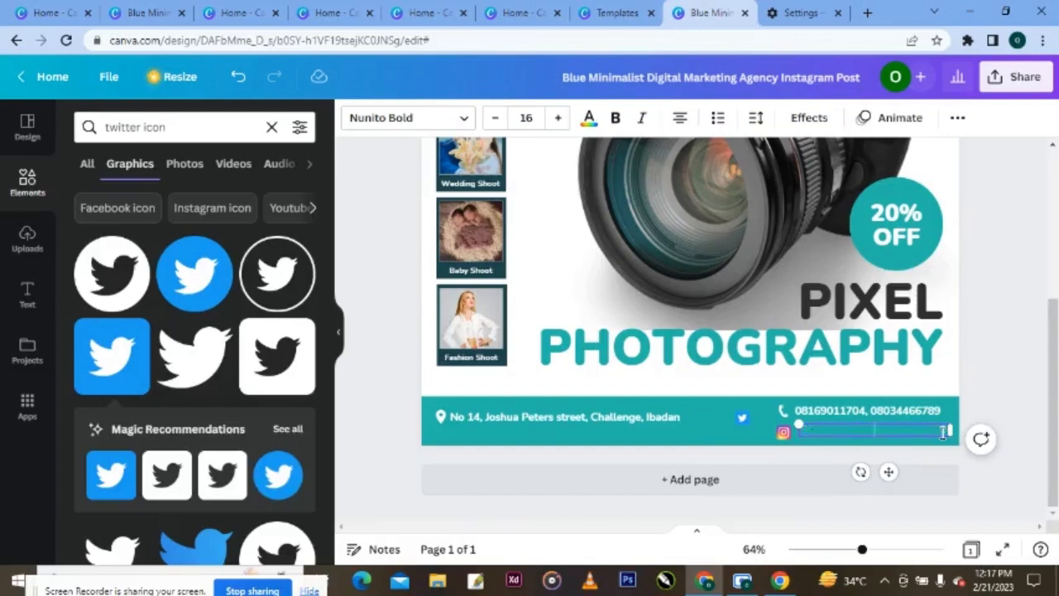
pyautogui.write('@pixel_graphi')
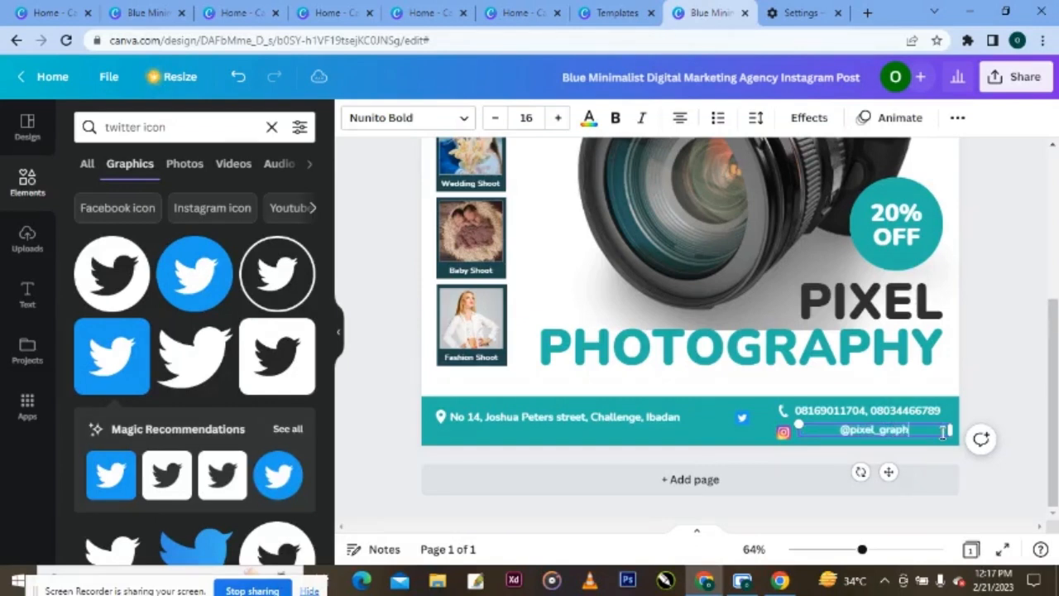
pyautogui.press('BackSpace')
pyautogui.press('BackSpace')
pyautogui.press('BackSpace')
pyautogui.write('photography')
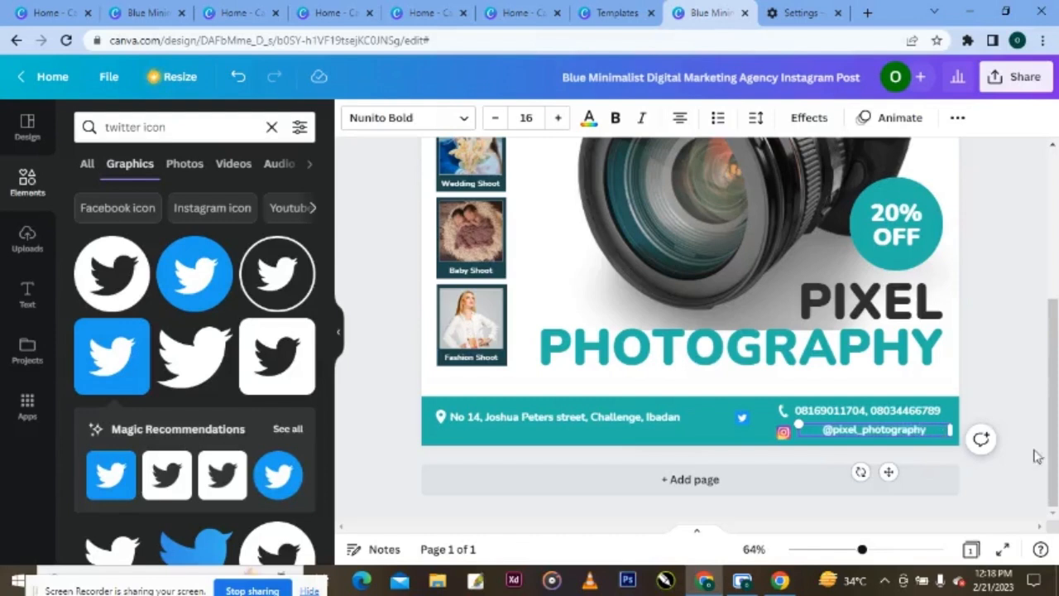
pyautogui.moveTo(950, 430); pyautogui.dragTo(896, 426)
pyautogui.click(1026, 489)
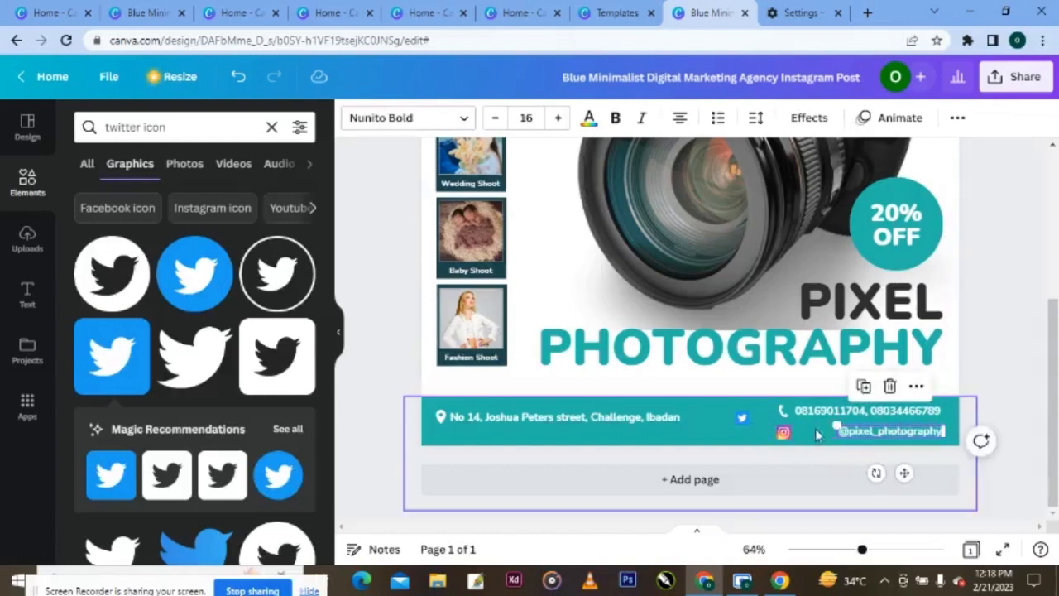
pyautogui.moveTo(783, 431); pyautogui.dragTo(823, 433)
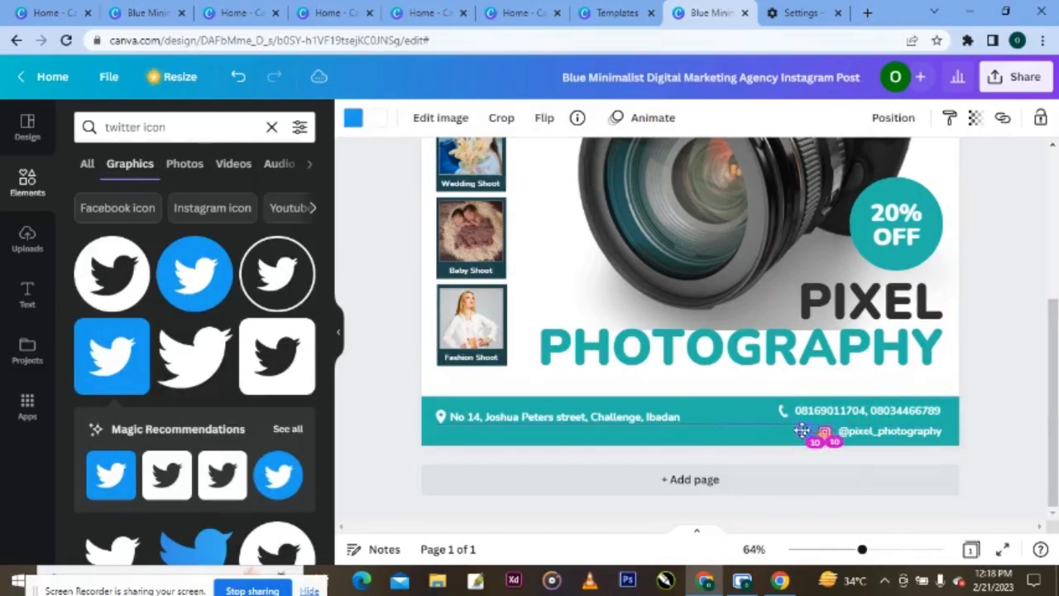
pyautogui.click(801, 431)
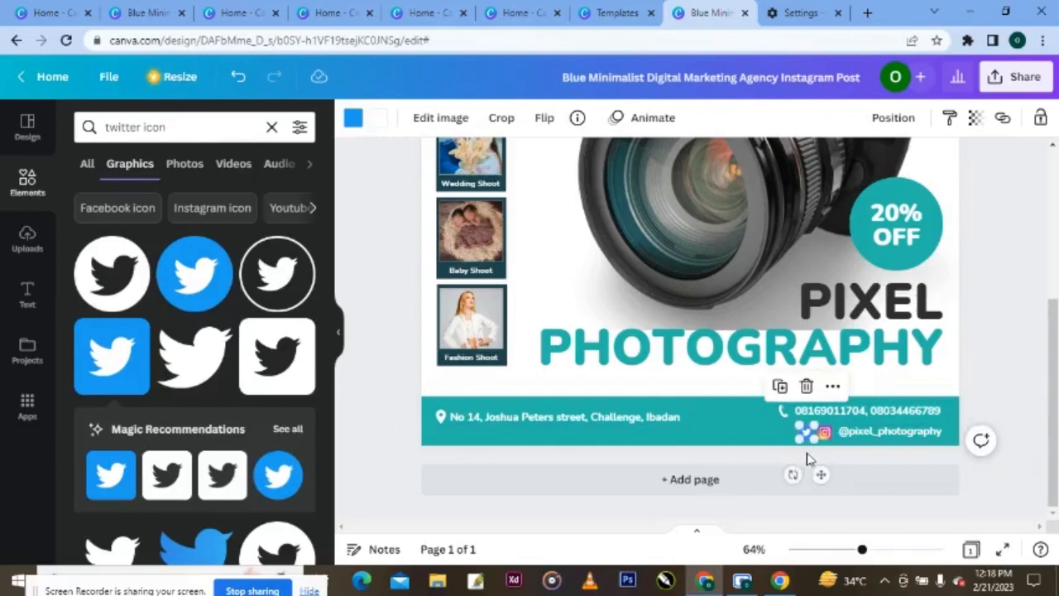
pyautogui.doubleClick(895, 433)
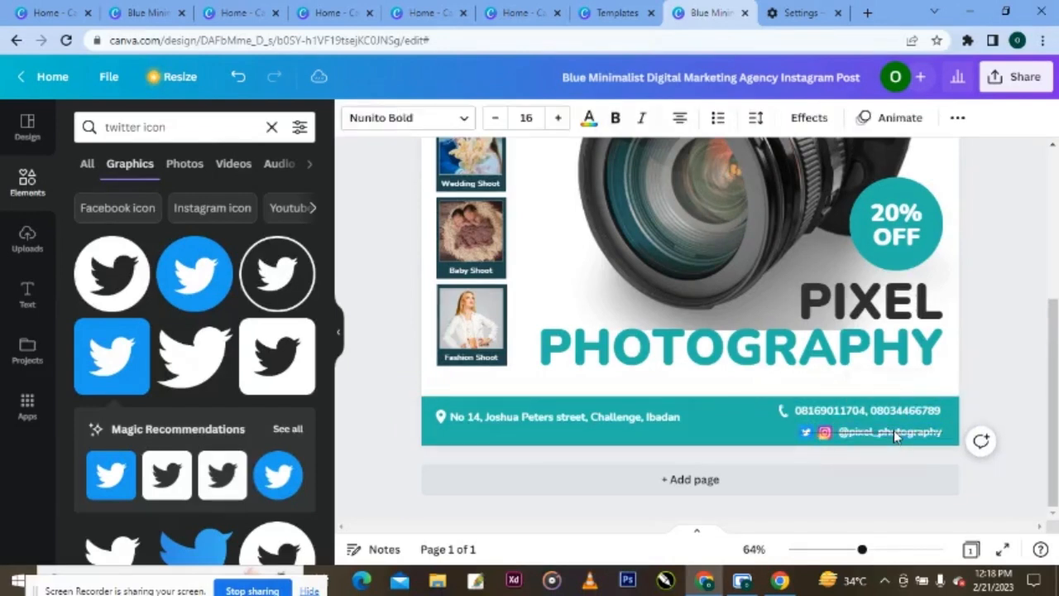
pyautogui.click(896, 433)
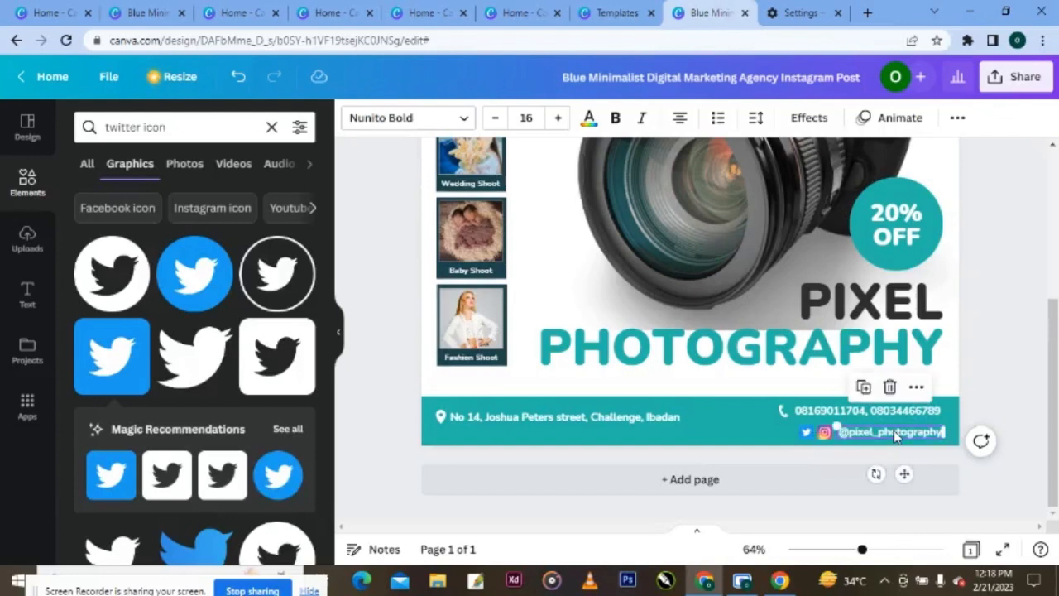
pyautogui.moveTo(893, 430); pyautogui.dragTo(847, 415)
# - Nudge the phone-number text so it sits evenly beside its phone icon
pyautogui.click(845, 410)
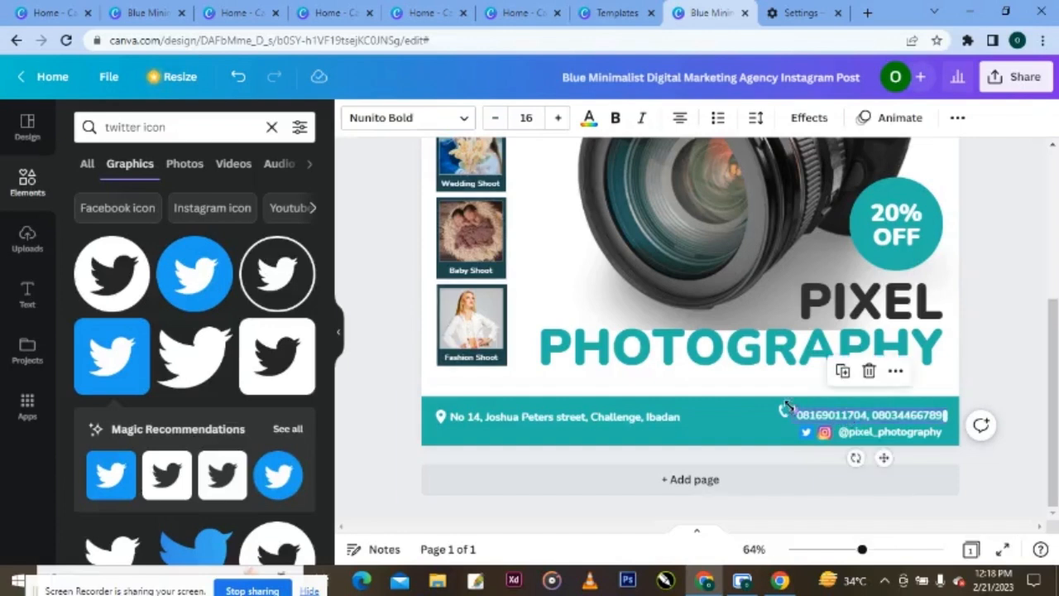
pyautogui.click(780, 413)
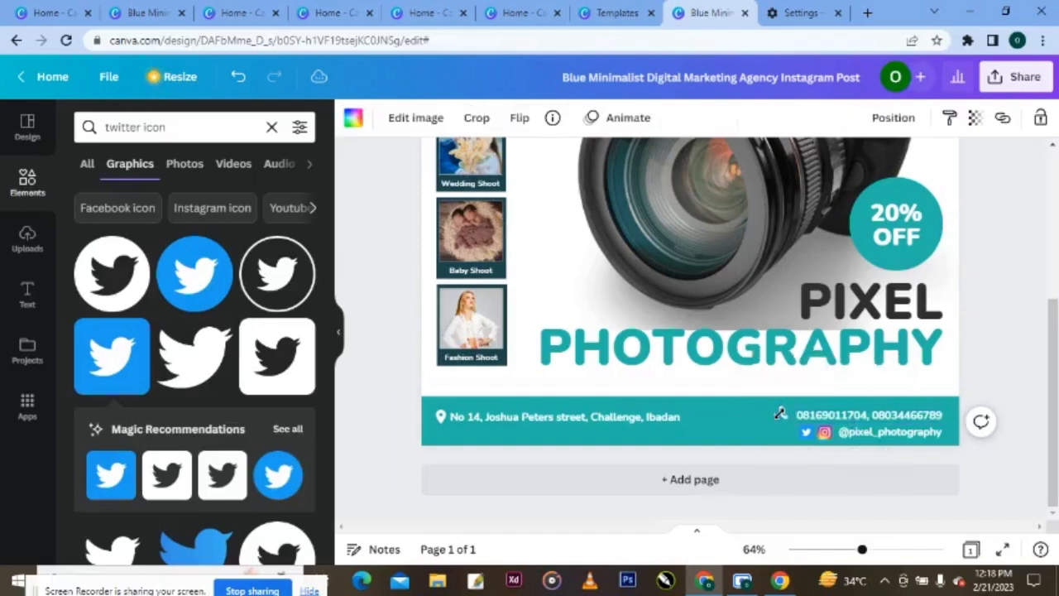
pyautogui.click(874, 420)
pyautogui.moveTo(874, 419); pyautogui.dragTo(786, 421)
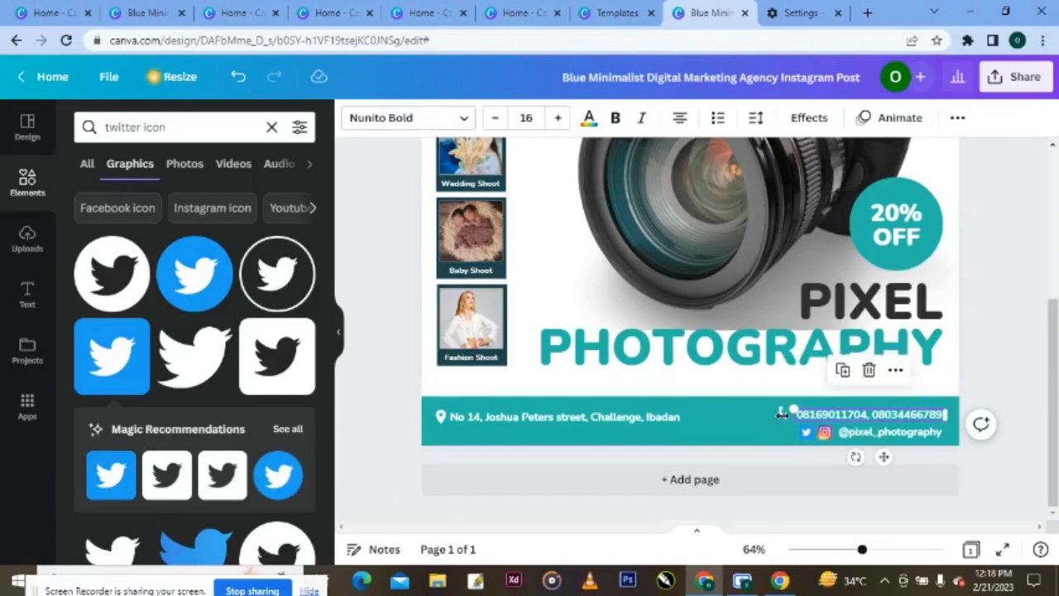
pyautogui.click(783, 420)
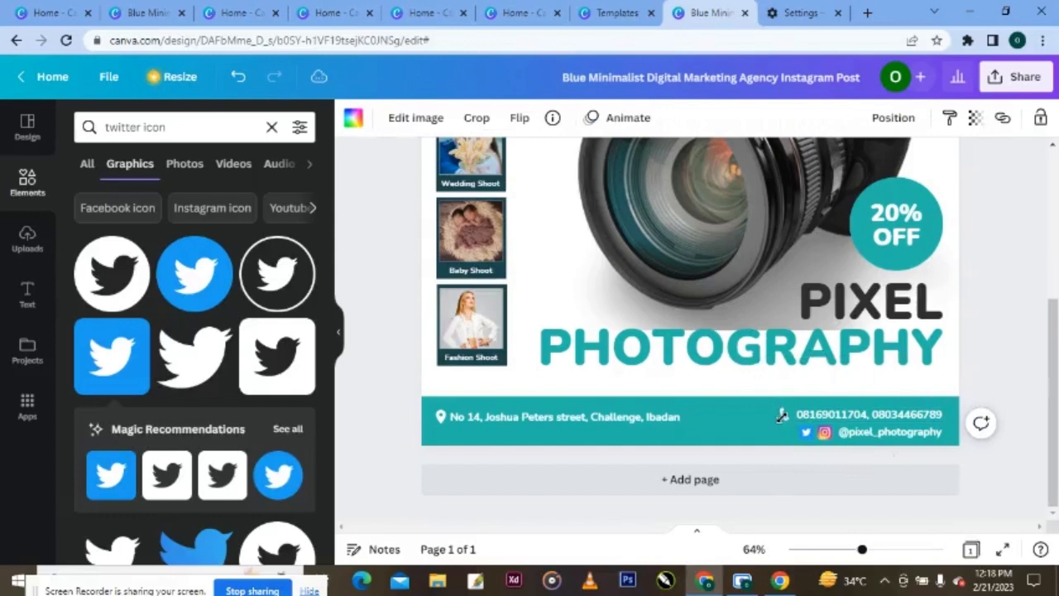
pyautogui.click(781, 417)
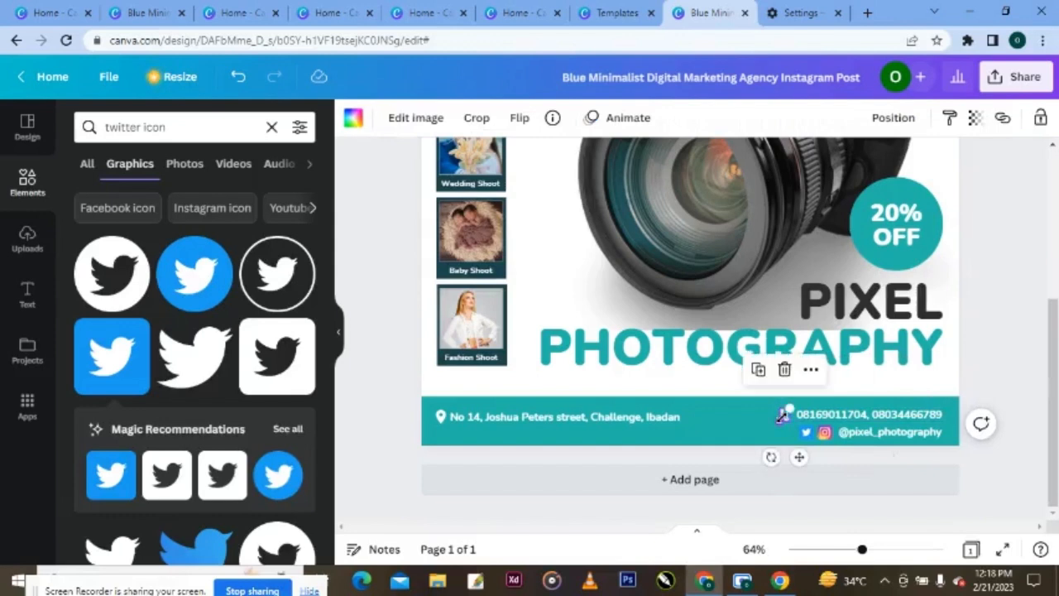
# - Left-align the address and break it onto a second line after "street,"
pyautogui.click(596, 417)
pyautogui.press('BackSpace')
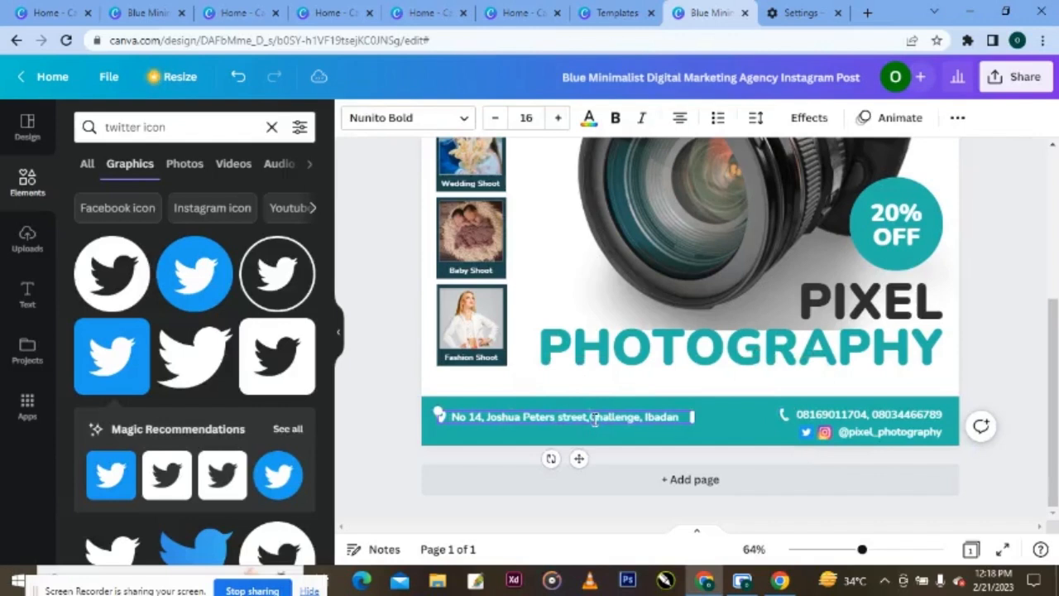
pyautogui.press('Return')
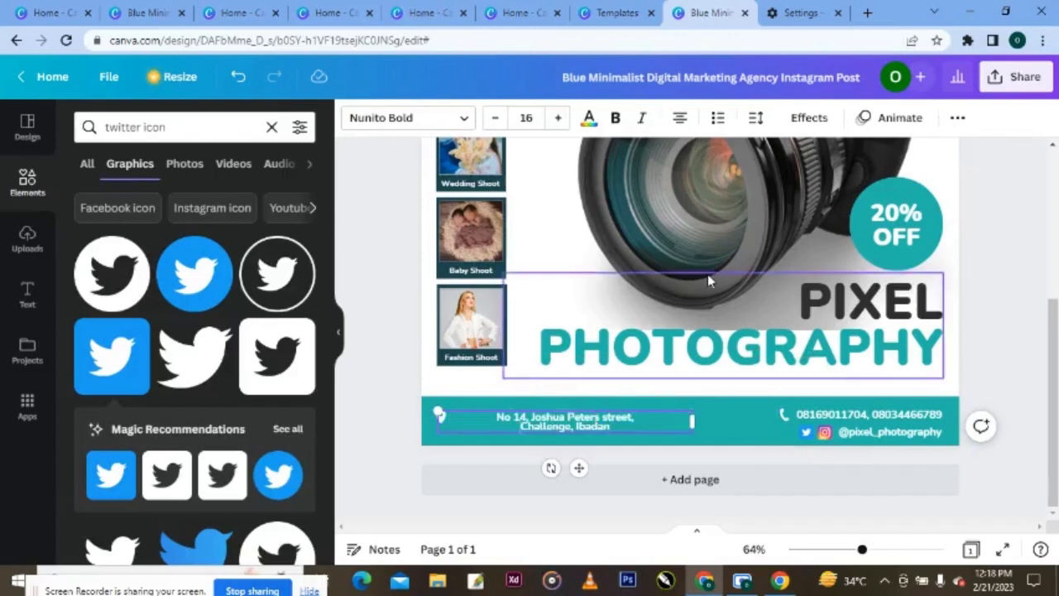
pyautogui.click(679, 118)
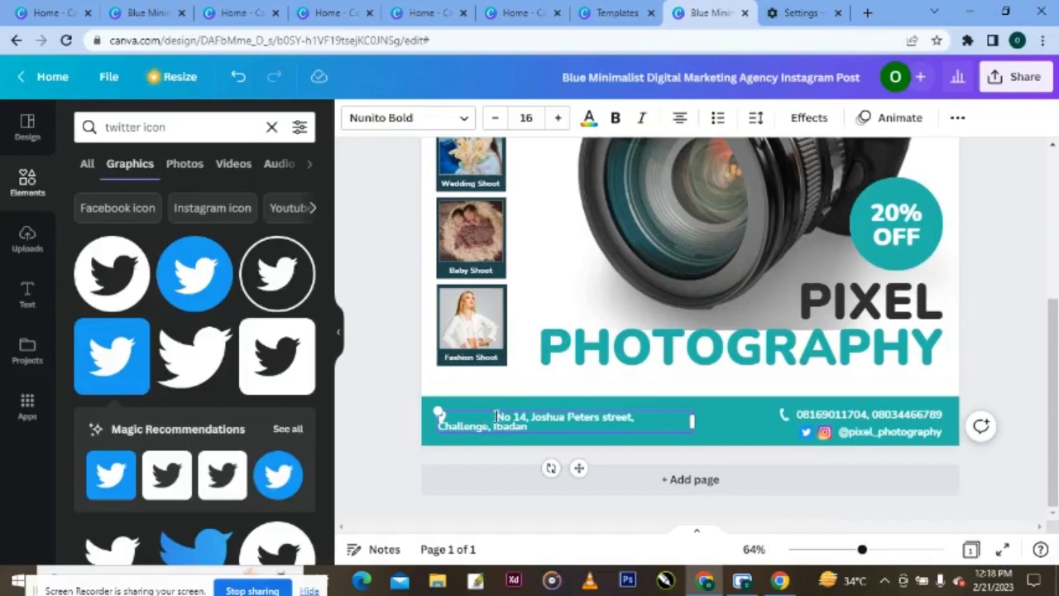
pyautogui.hotkey('ctrl', 'z')
pyautogui.hotkey('ctrl', 'z')
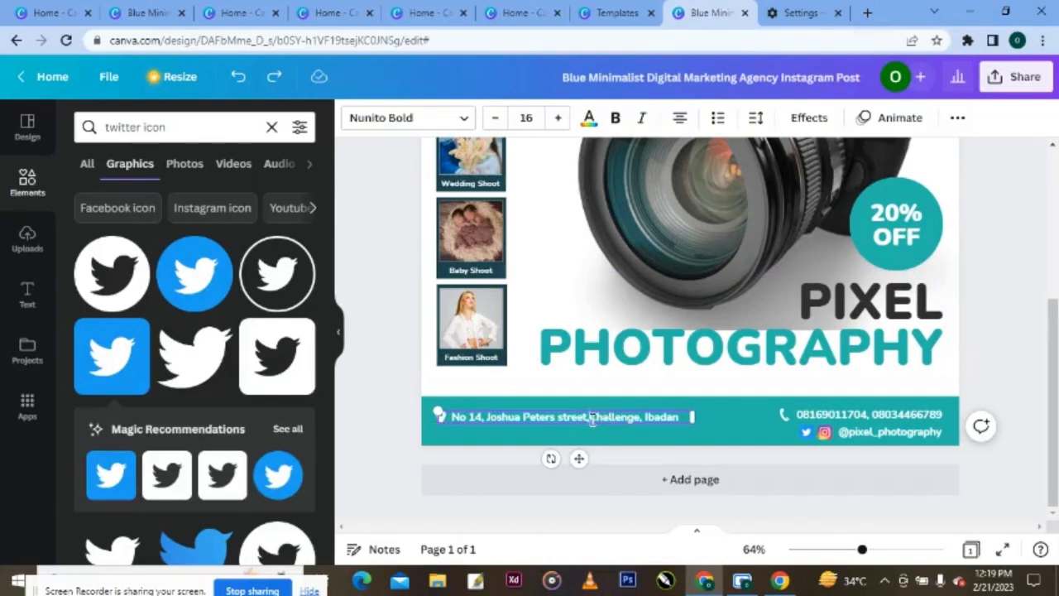
pyautogui.click(677, 120)
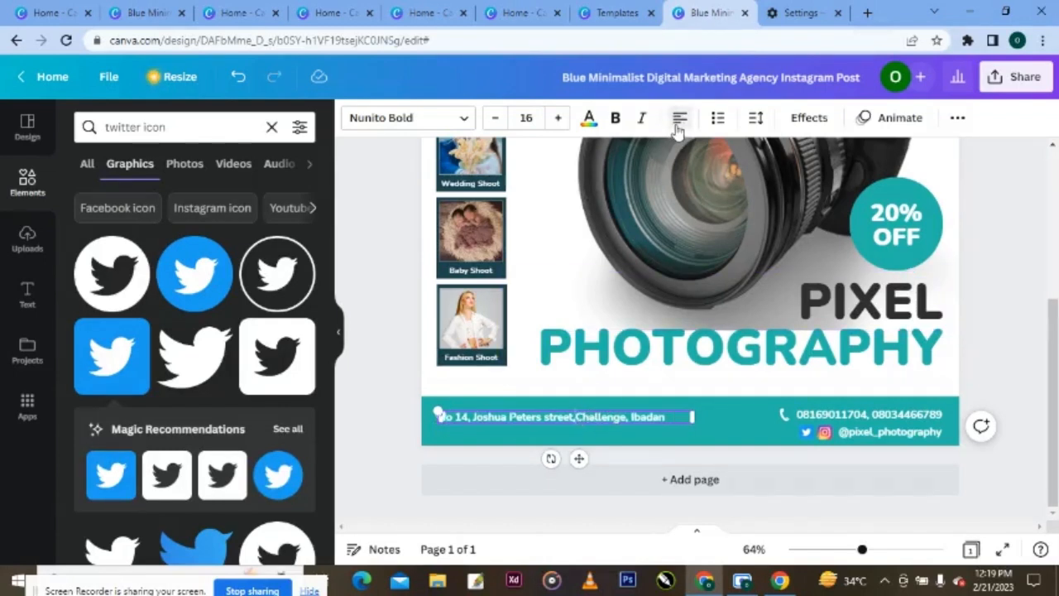
pyautogui.click(576, 417)
pyautogui.press('Return')
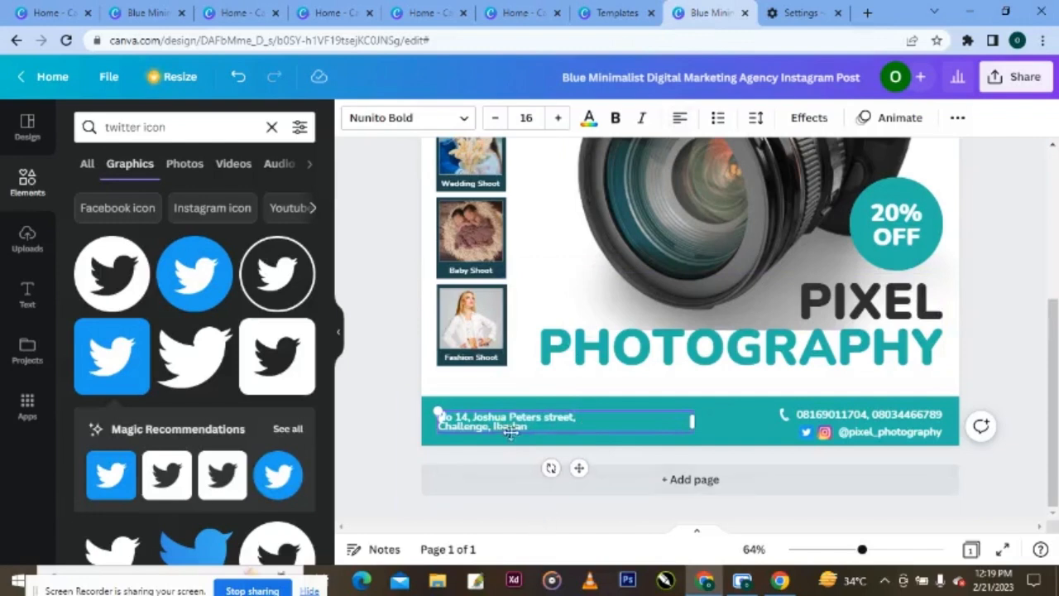
pyautogui.click(480, 451)
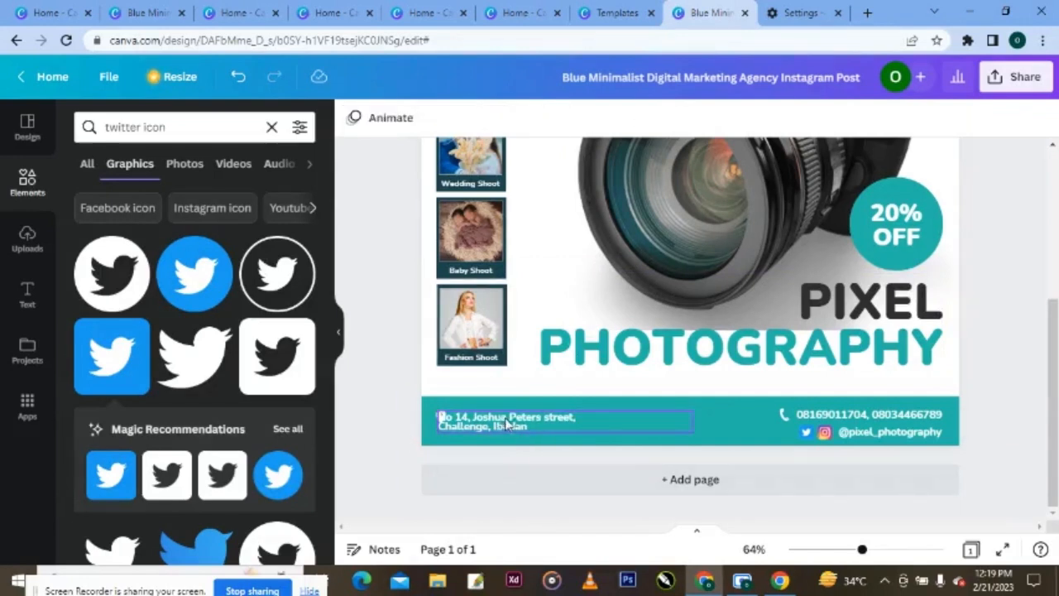
# - Move the address clear of the pin and raise its line spacing from 1 to 1.32
pyautogui.moveTo(503, 418); pyautogui.dragTo(527, 414)
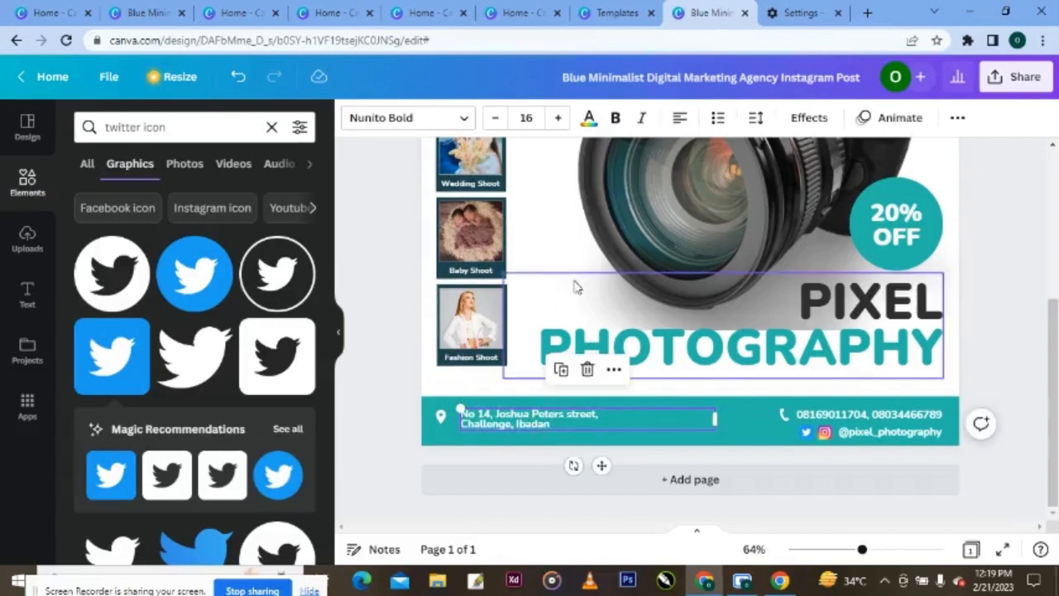
pyautogui.click(759, 125)
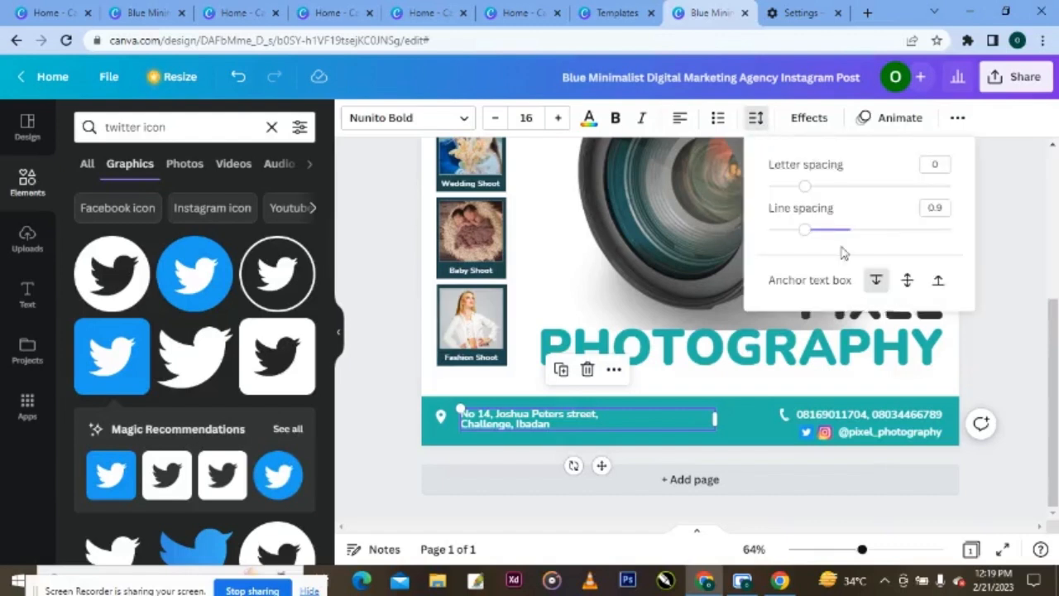
pyautogui.moveTo(809, 236); pyautogui.dragTo(844, 241)
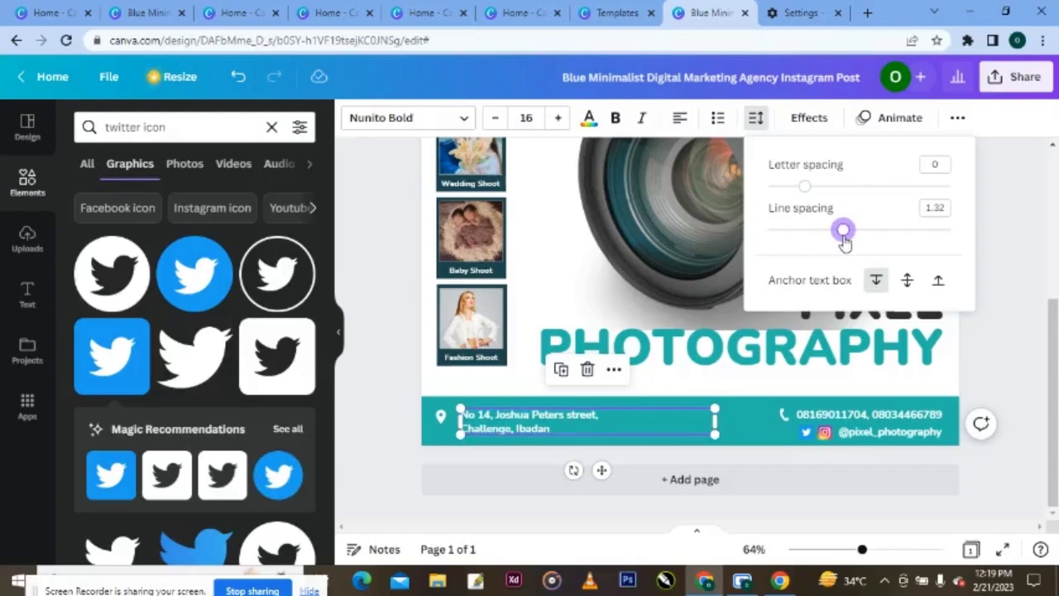
pyautogui.click(401, 429)
pyautogui.click(389, 429)
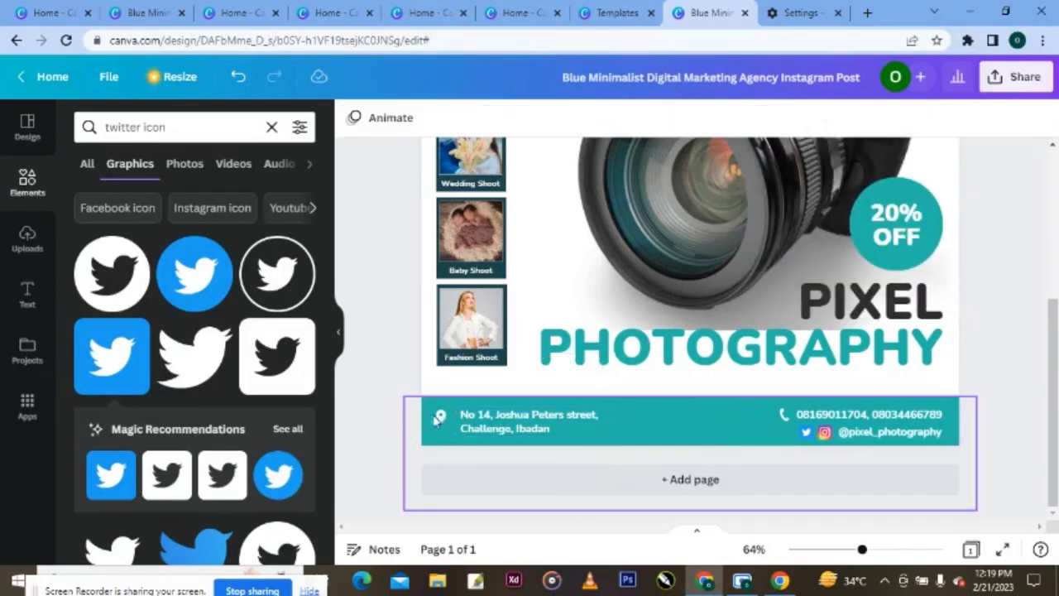
# - Nudge the two-line address left, closer to the pin icon
pyautogui.click(489, 415)
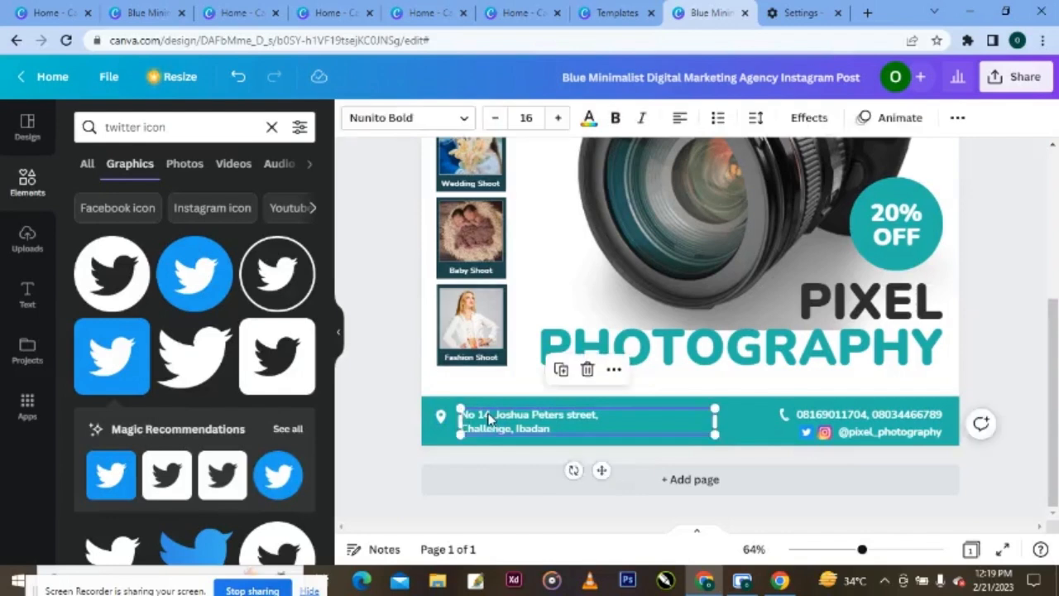
pyautogui.moveTo(491, 416); pyautogui.dragTo(493, 417)
pyautogui.press('Left')
pyautogui.press('Left')
pyautogui.press('Left')
pyautogui.press('Left')
pyautogui.press('Left')
pyautogui.press('Left')
pyautogui.press('Left')
pyautogui.press('Left')
pyautogui.press('Left')
pyautogui.press('Left')
pyautogui.press('Left')
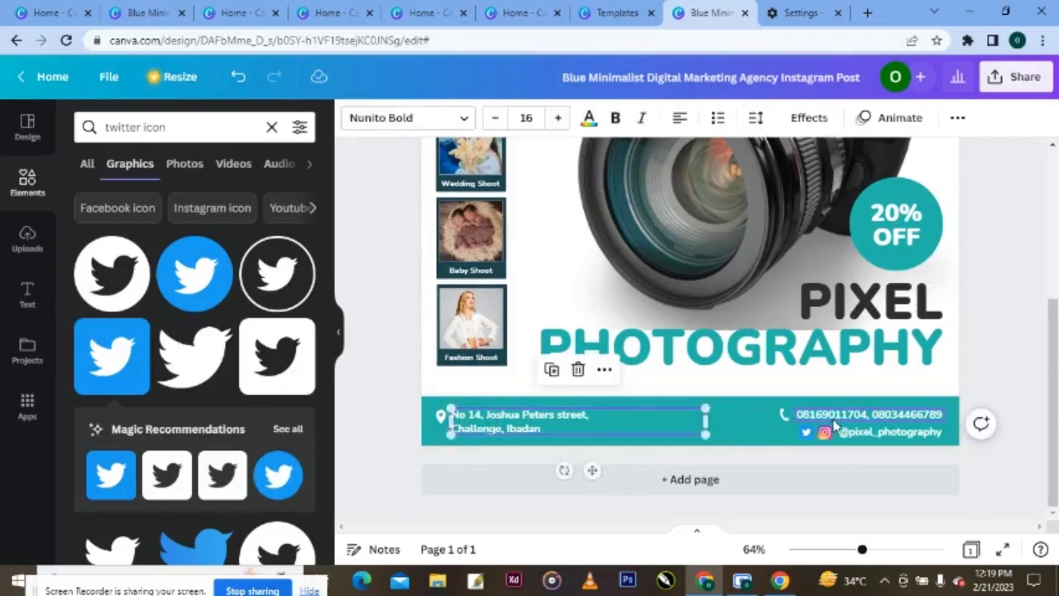
pyautogui.click(842, 422)
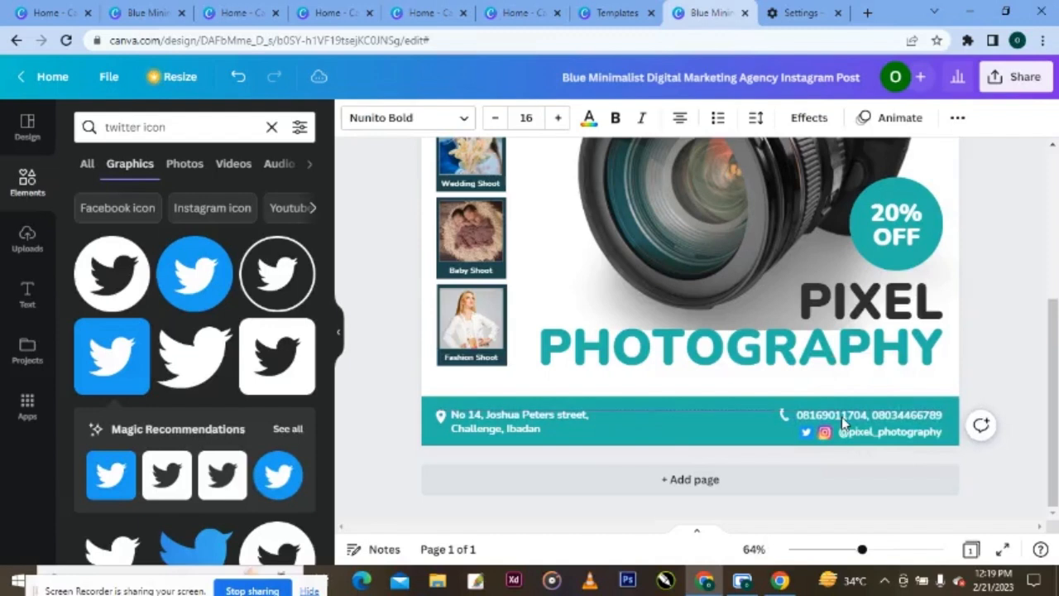
pyautogui.click(841, 416)
pyautogui.doubleClick(875, 441)
pyautogui.press('Up')
pyautogui.press('Up')
pyautogui.press('Up')
pyautogui.press('Up')
pyautogui.press('Up')
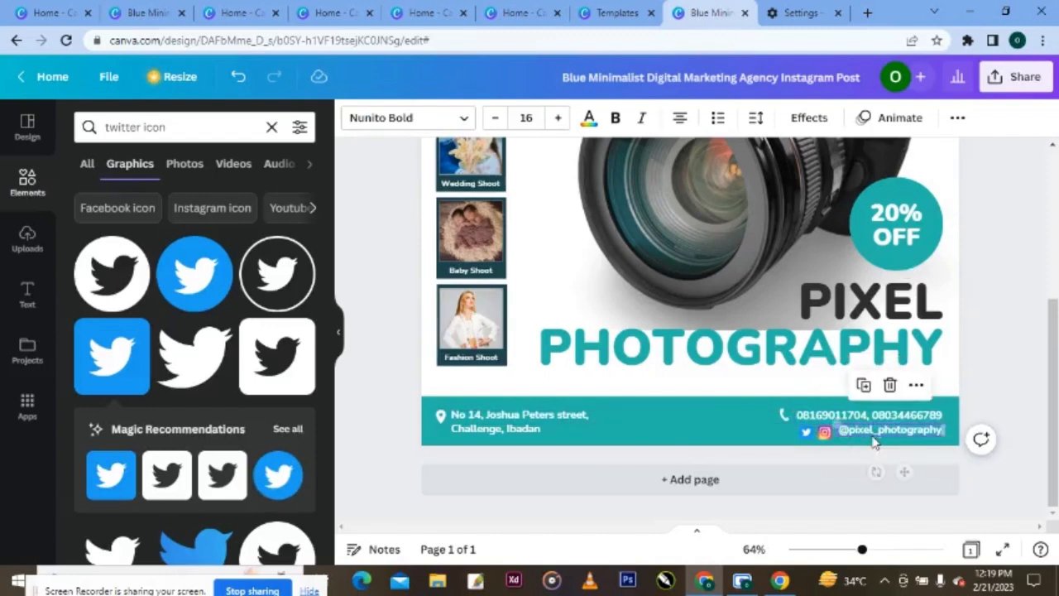
pyautogui.doubleClick(875, 443)
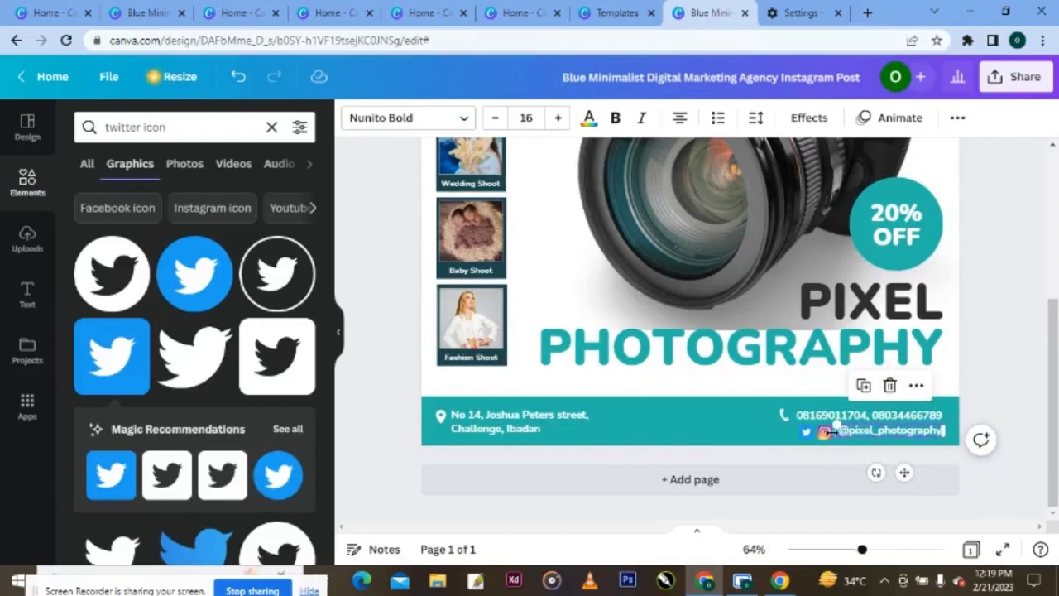
pyautogui.click(826, 437)
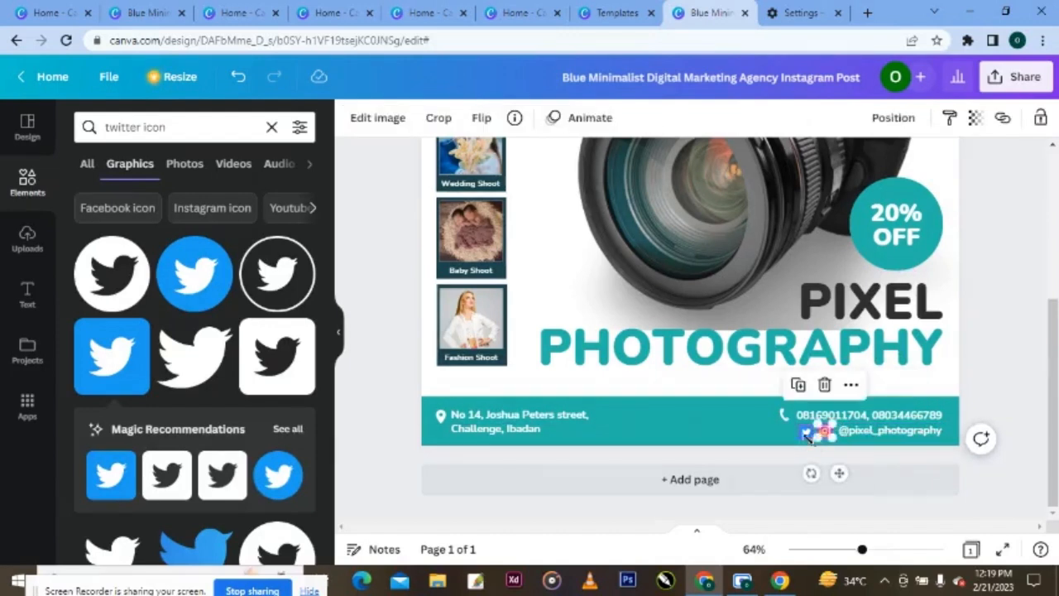
pyautogui.click(807, 433)
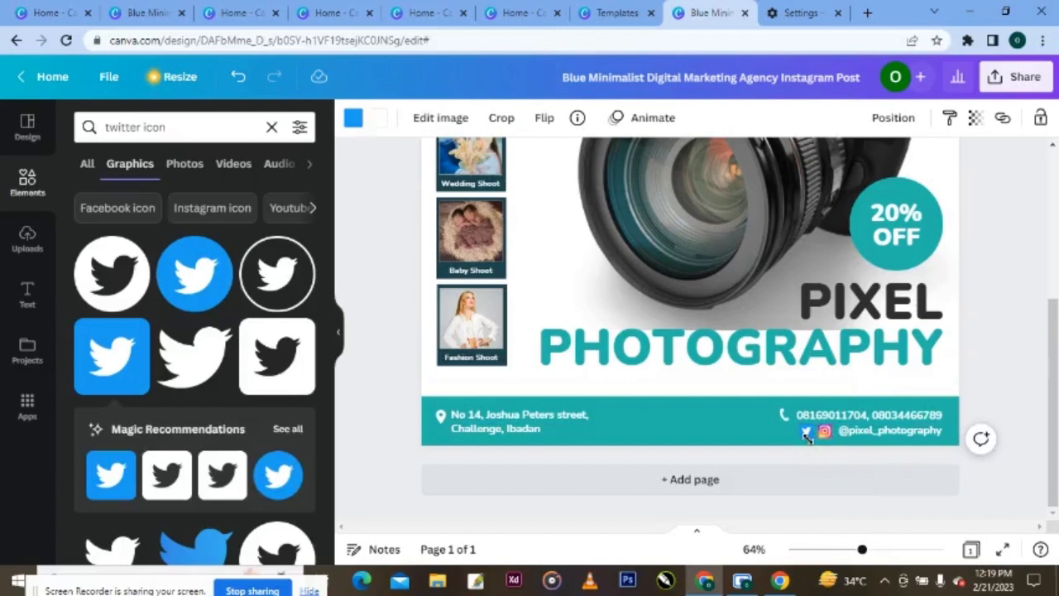
pyautogui.click(1024, 427)
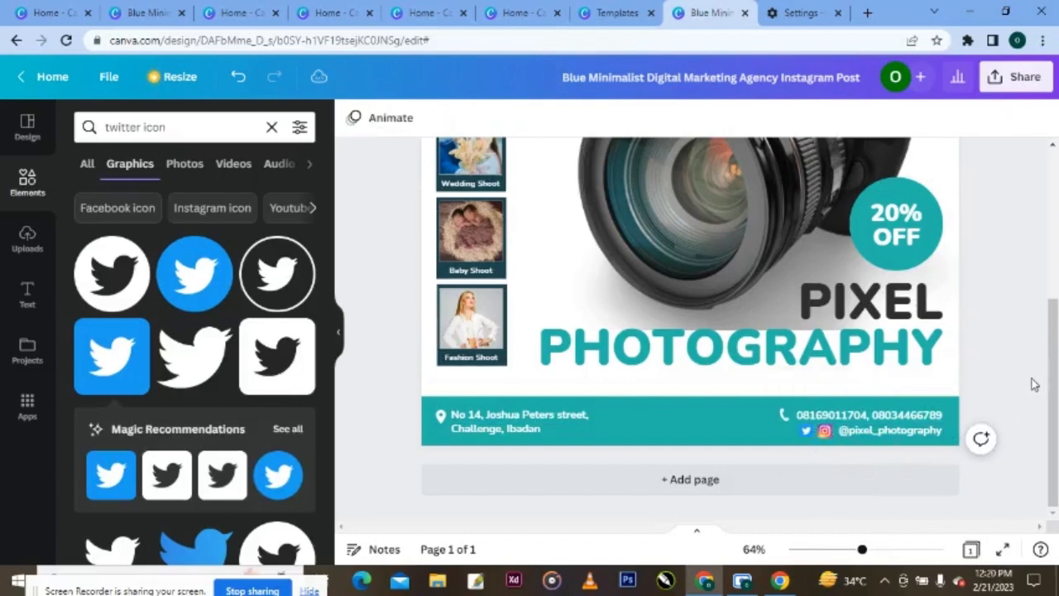
pyautogui.click(782, 421)
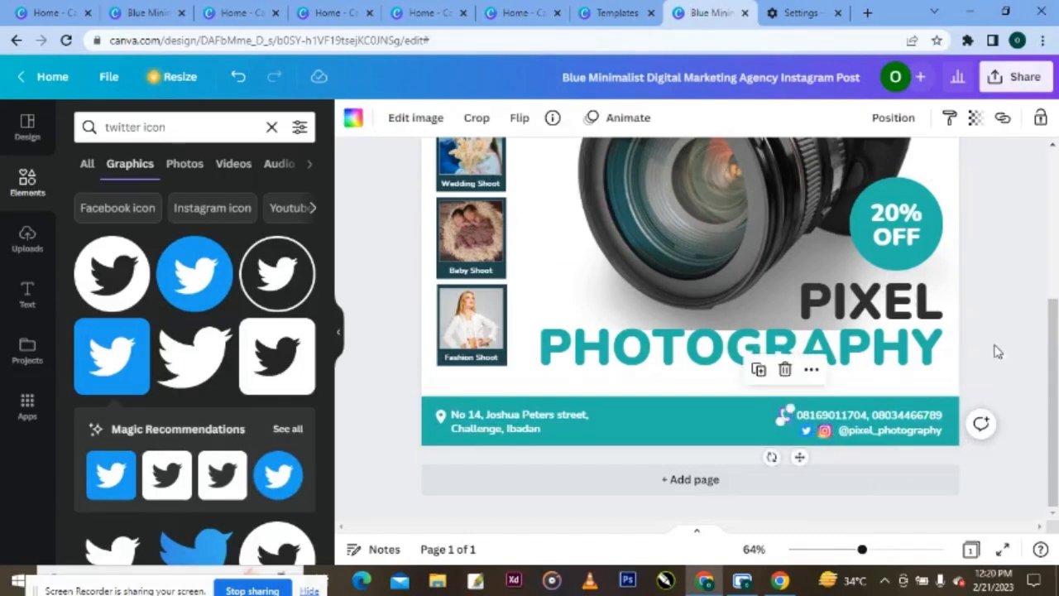
pyautogui.click(997, 350)
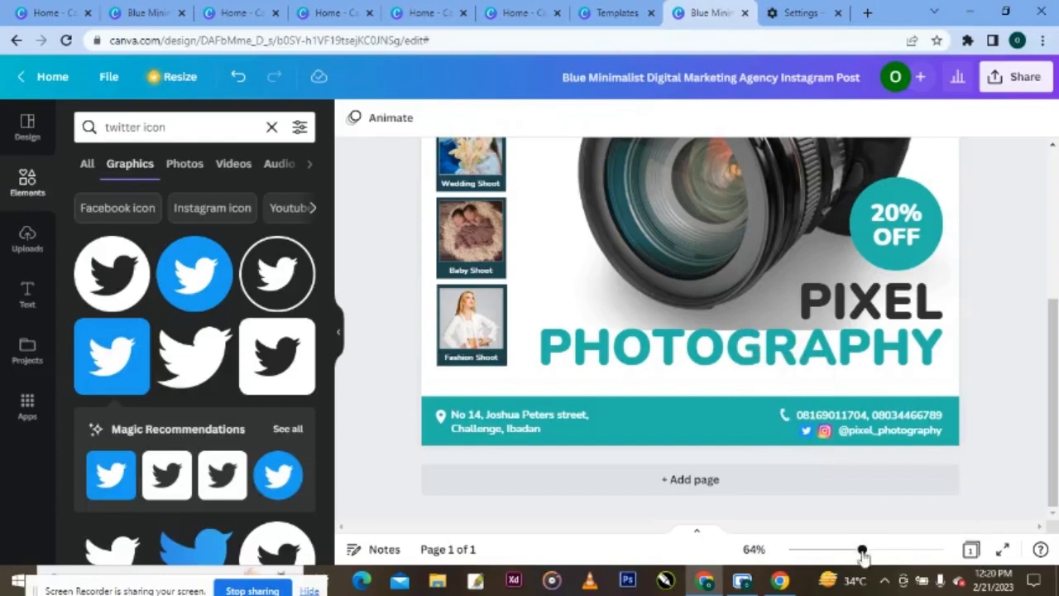
pyautogui.moveTo(864, 556); pyautogui.dragTo(835, 556)
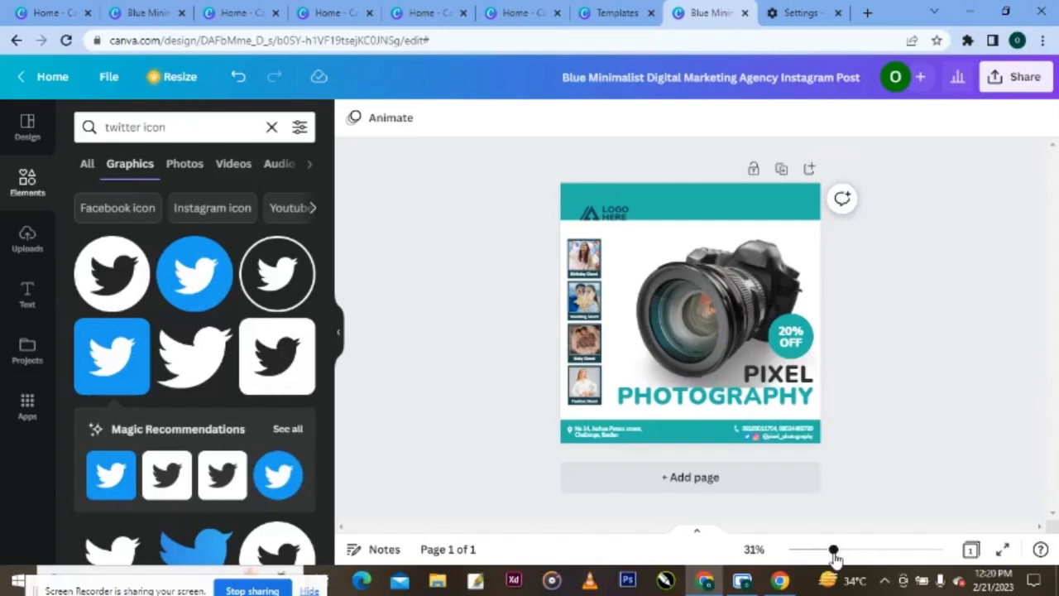
# - Add a blank second page and fill its background with the teal document colour
pyautogui.click(750, 494)
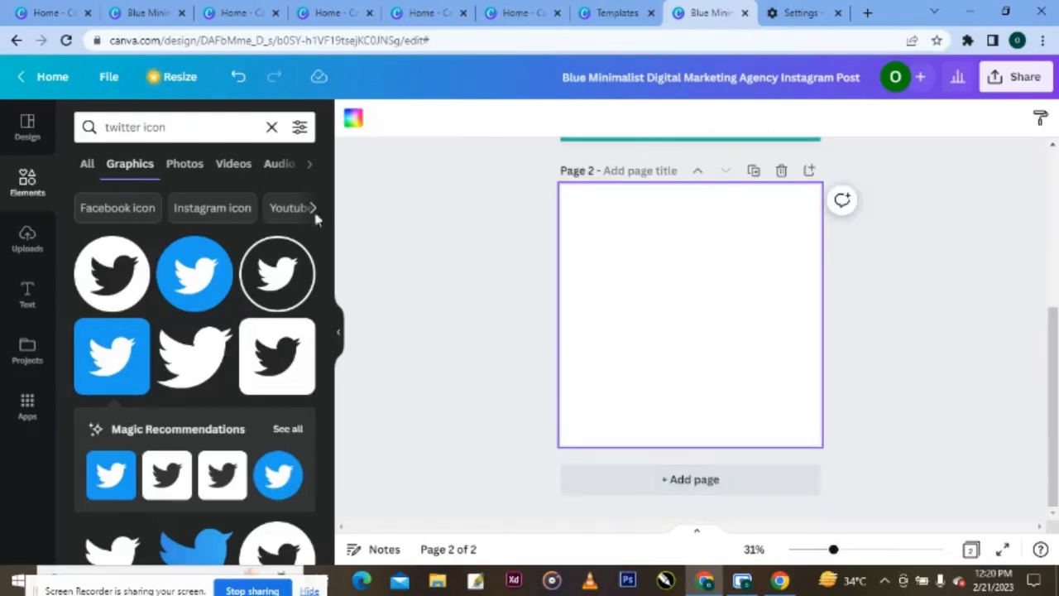
pyautogui.click(273, 129)
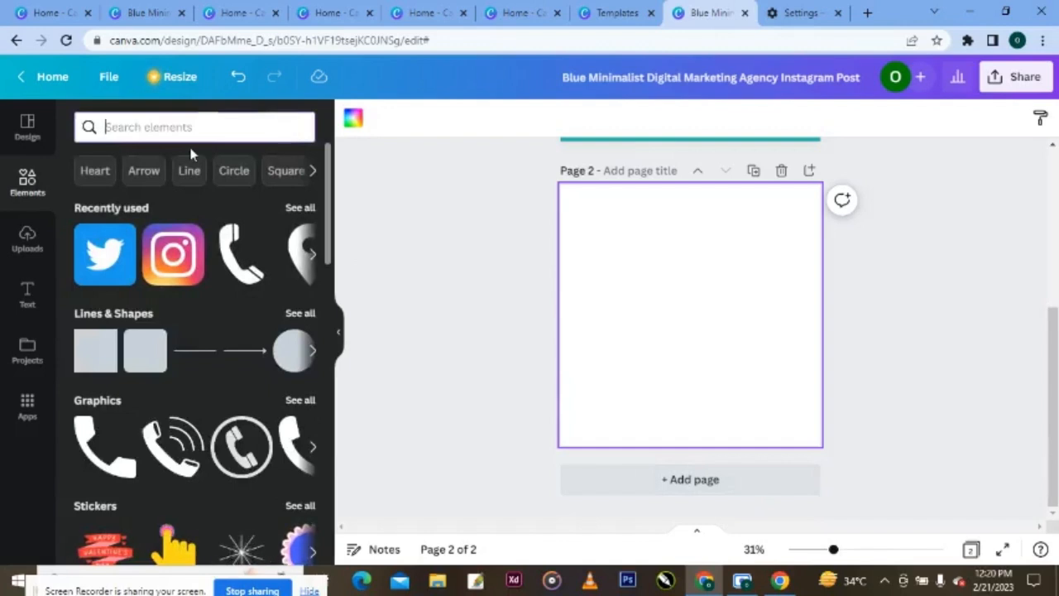
pyautogui.click(354, 118)
pyautogui.click(257, 197)
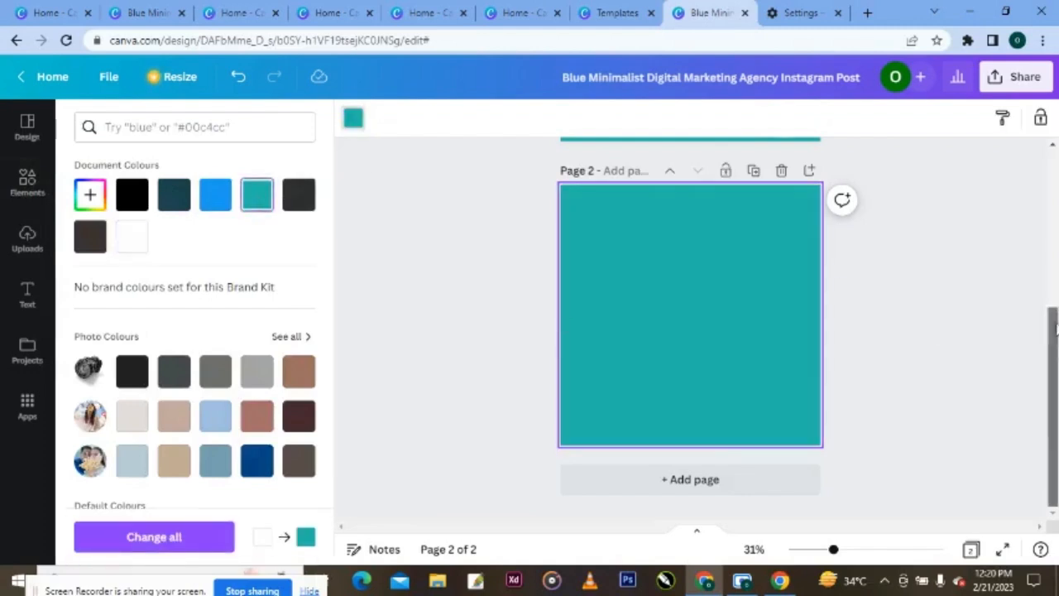
# - Scroll to page 2 and bring up the Elements library
pyautogui.moveTo(1050, 343); pyautogui.dragTo(1049, 190)
pyautogui.scroll(-5, 1049, 190)
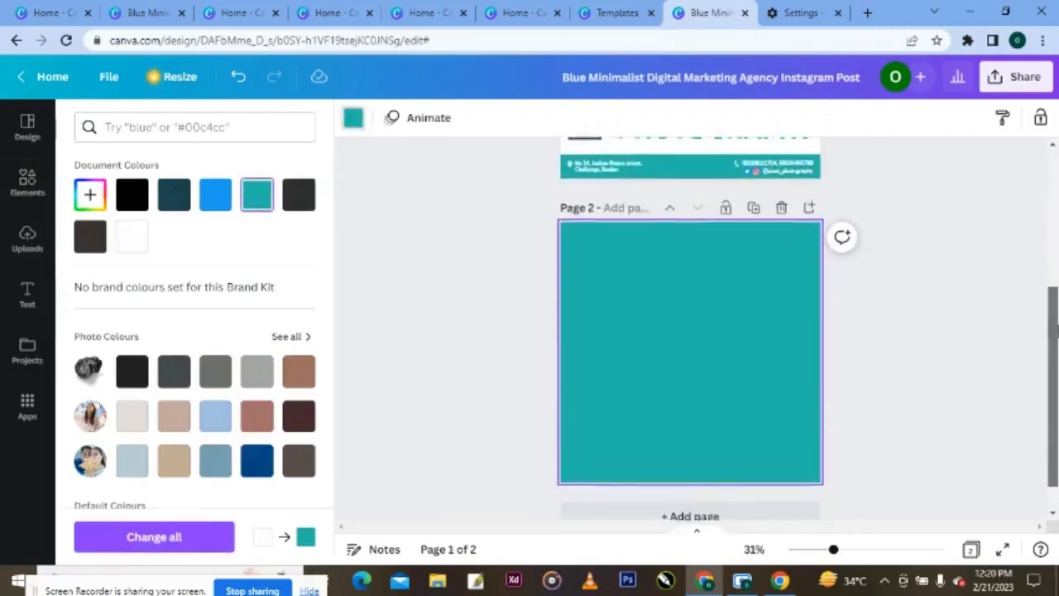
pyautogui.click(27, 184)
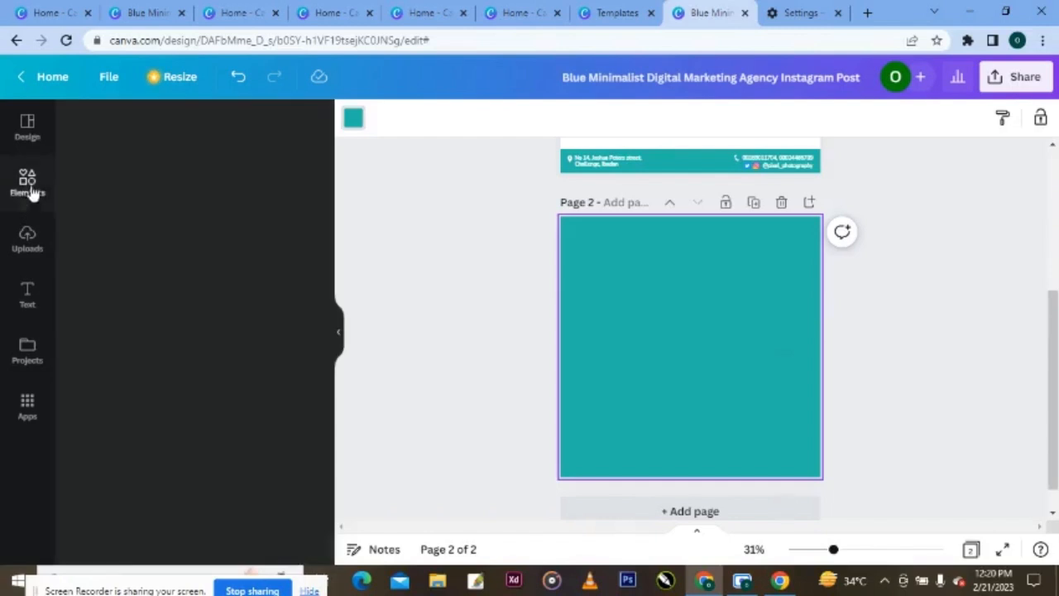
# - Search Elements for 'camera' and add the aperture graphic from all Graphics to page 2
pyautogui.click(196, 129)
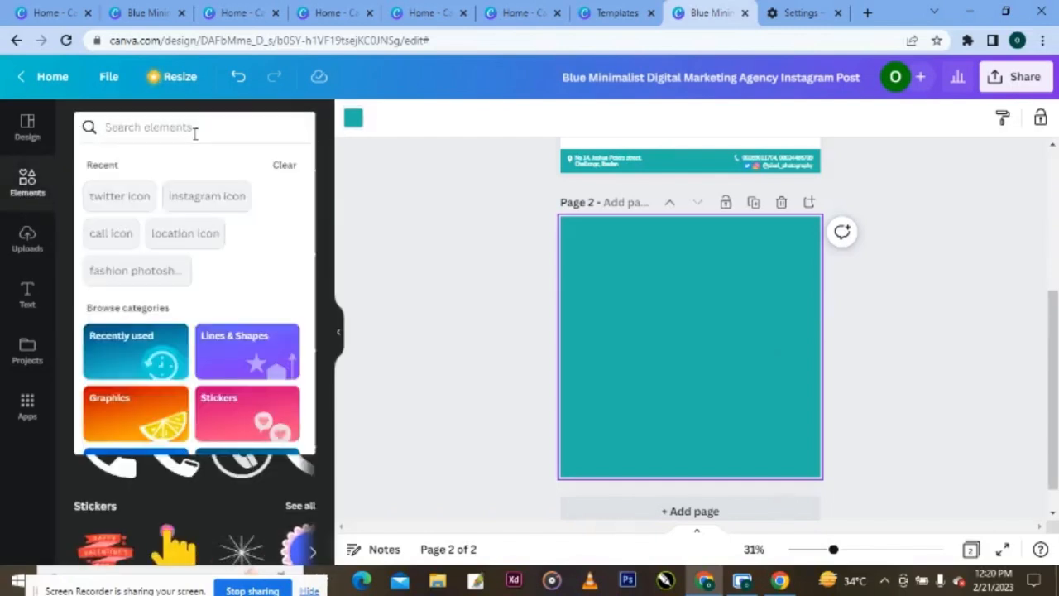
pyautogui.write('camera')
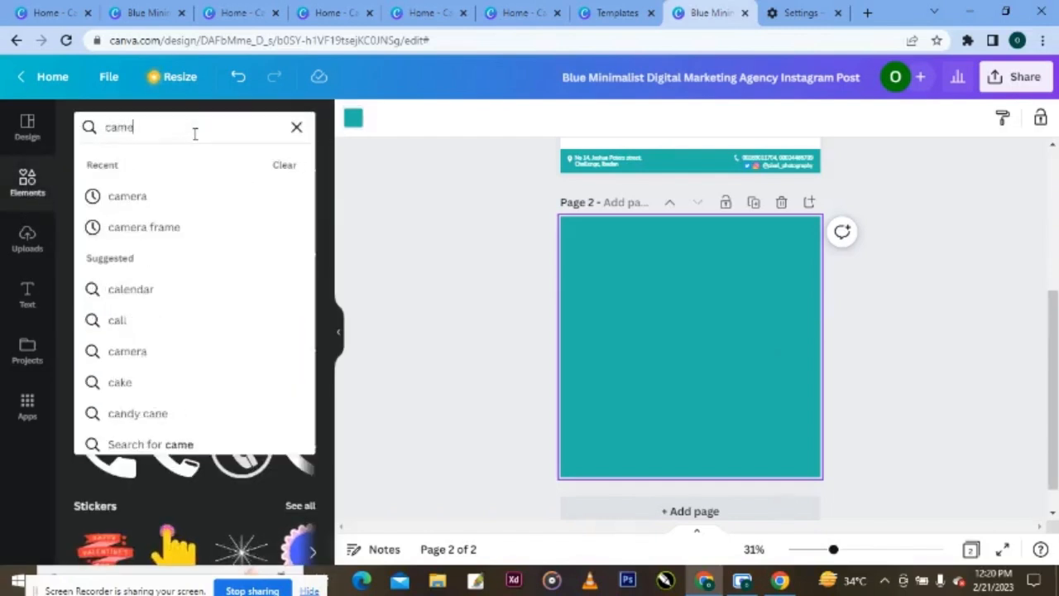
pyautogui.click(136, 199)
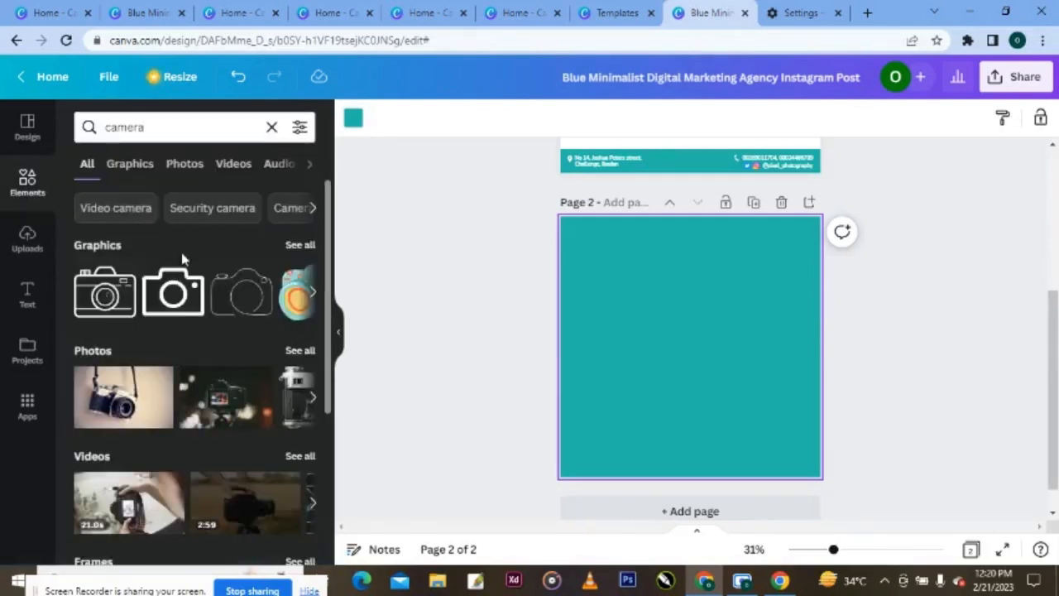
pyautogui.click(301, 245)
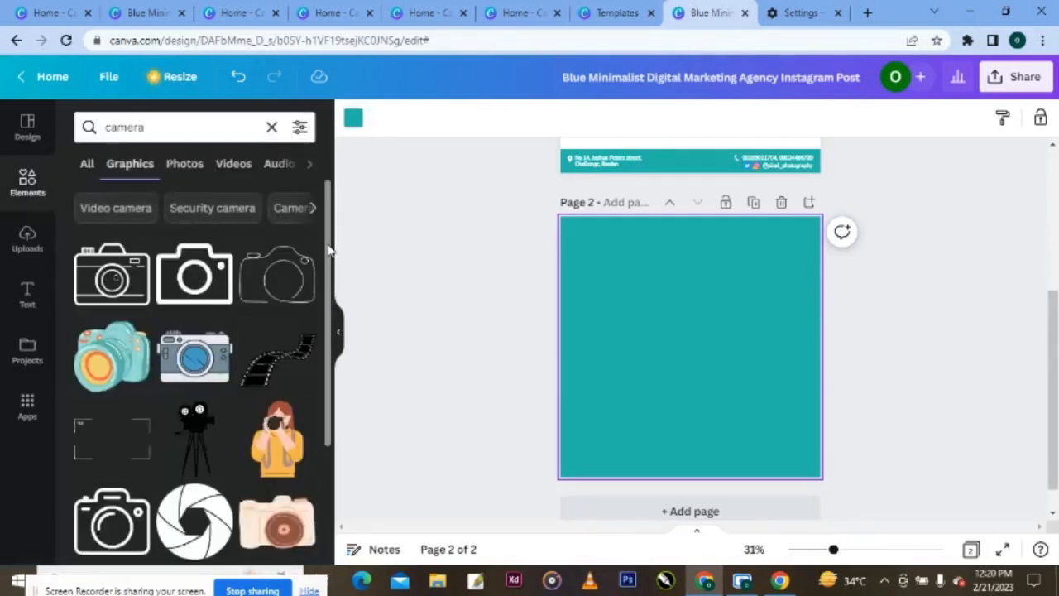
pyautogui.moveTo(329, 251); pyautogui.dragTo(341, 396)
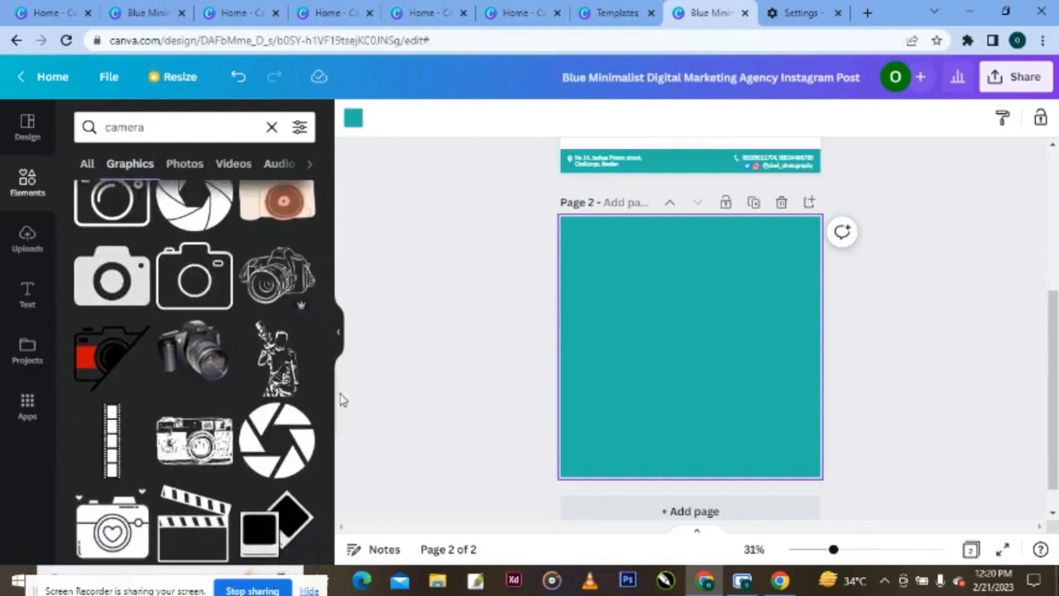
pyautogui.click(305, 454)
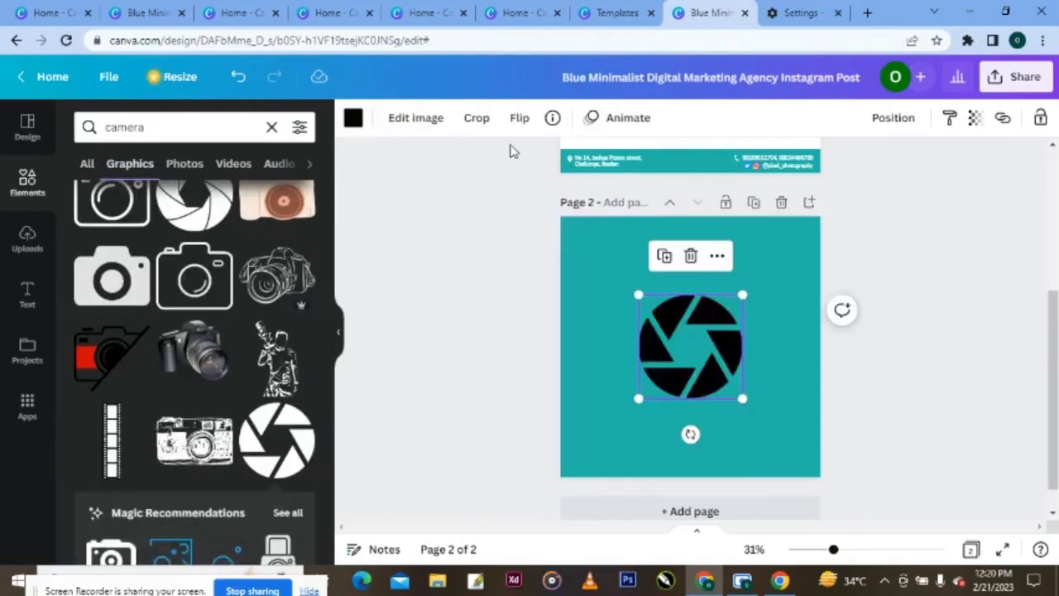
# - Make the aperture graphic white, shrink it and move it higher on the page
pyautogui.click(354, 118)
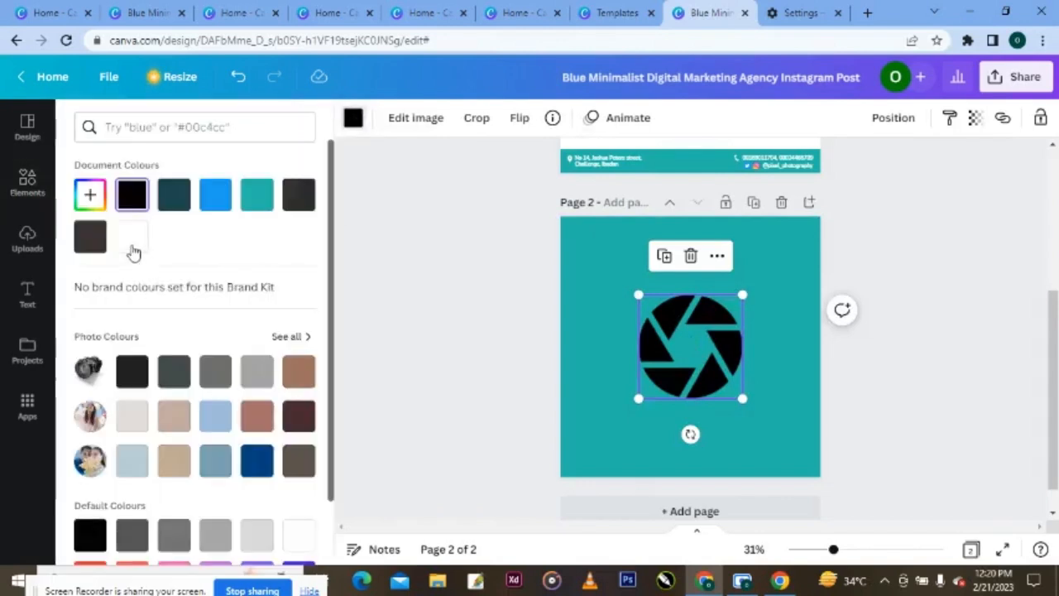
pyautogui.click(133, 239)
pyautogui.moveTo(738, 294); pyautogui.dragTo(700, 291)
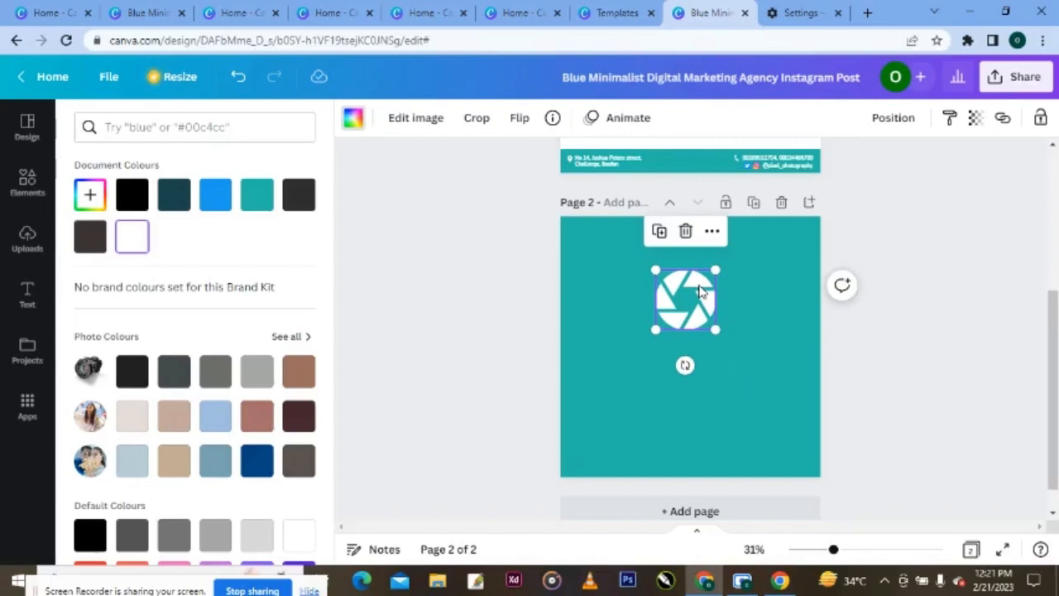
pyautogui.press('Escape')
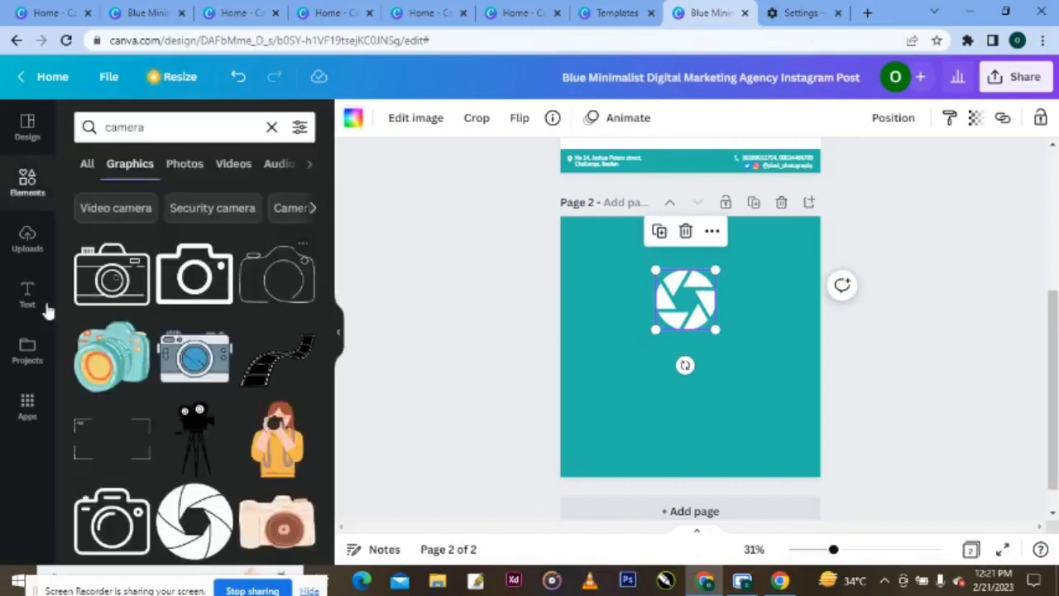
# - Add a heading text box reading 'P' and narrow it
pyautogui.click(27, 296)
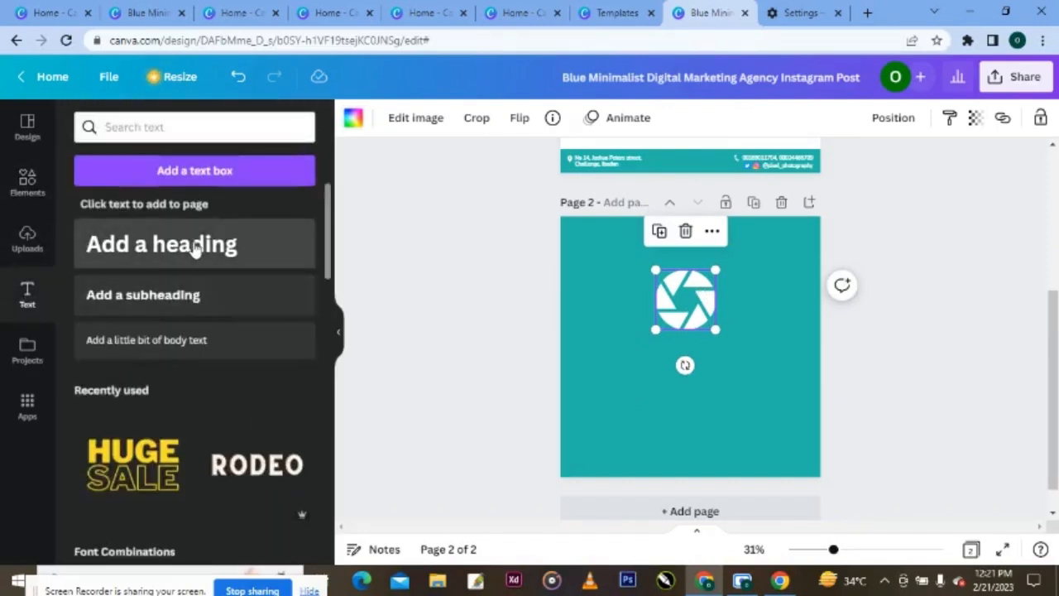
pyautogui.click(195, 248)
pyautogui.press('BackSpace')
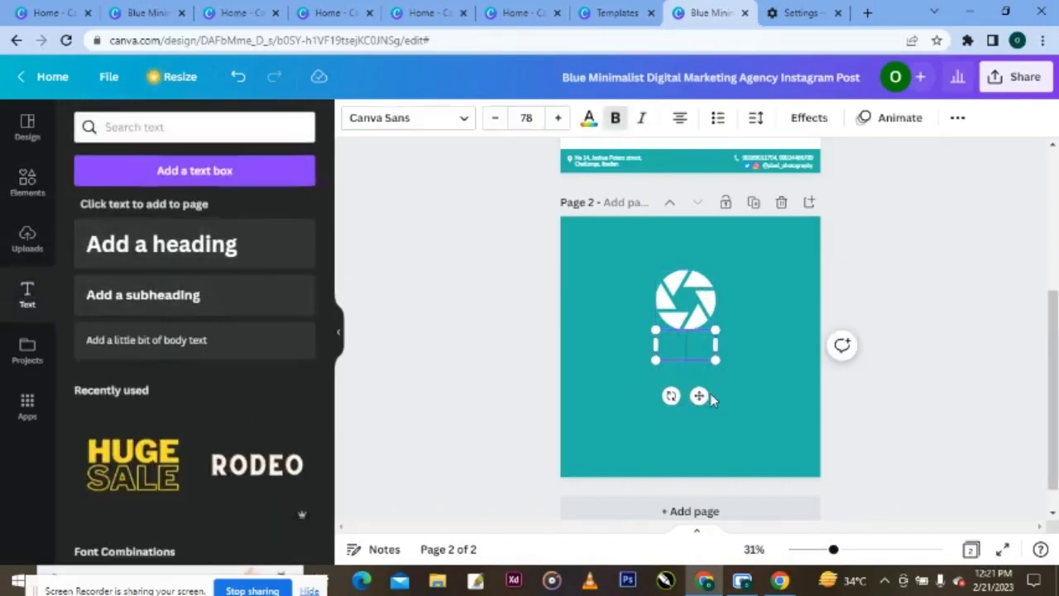
pyautogui.write('P')
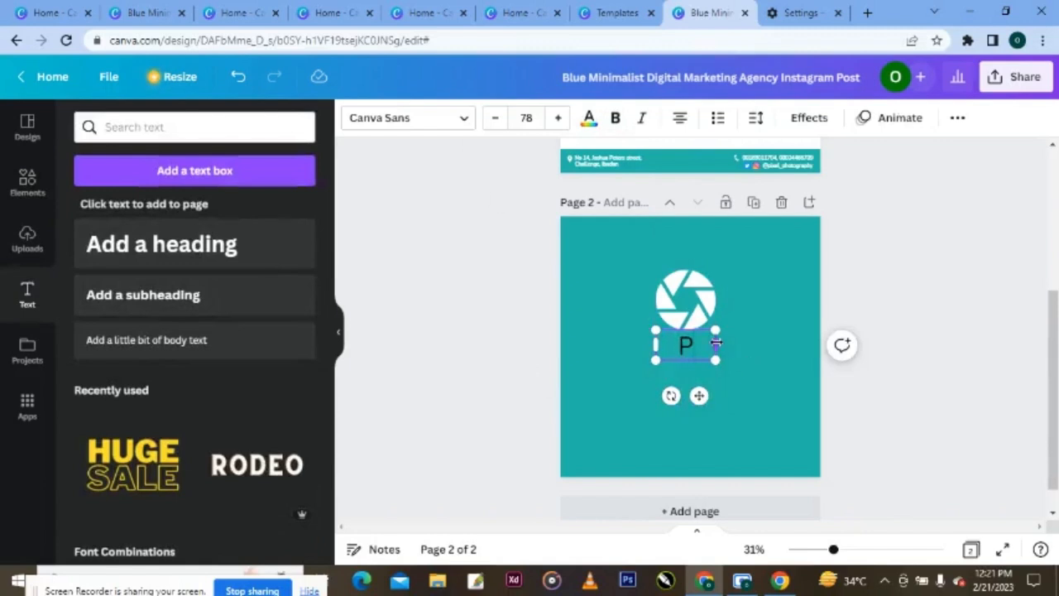
pyautogui.moveTo(716, 345); pyautogui.dragTo(676, 345)
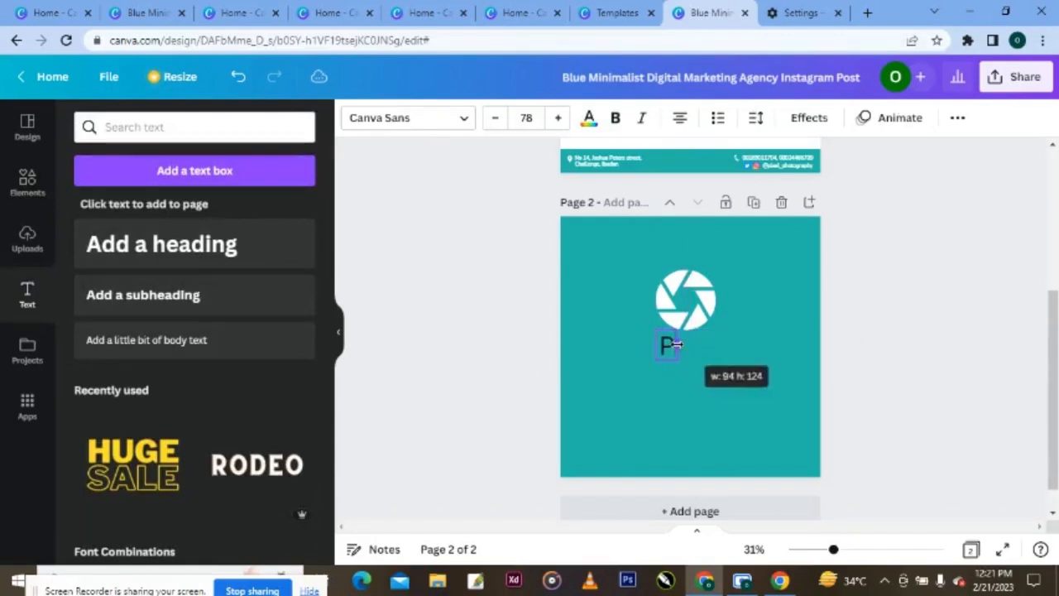
# - Set the P to Nunito Bold in white
pyautogui.click(461, 121)
pyautogui.click(186, 242)
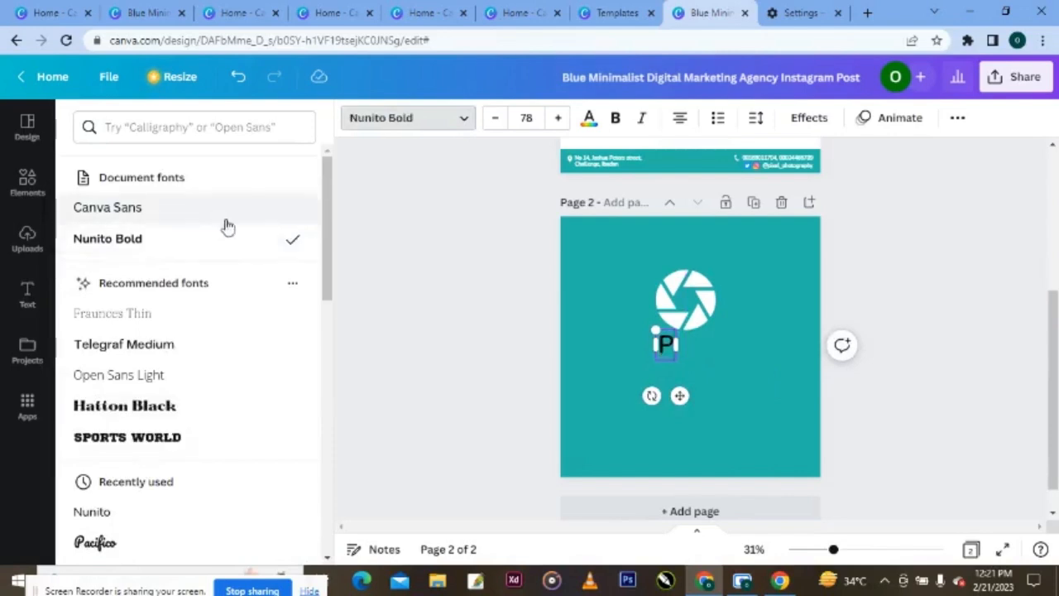
pyautogui.click(588, 118)
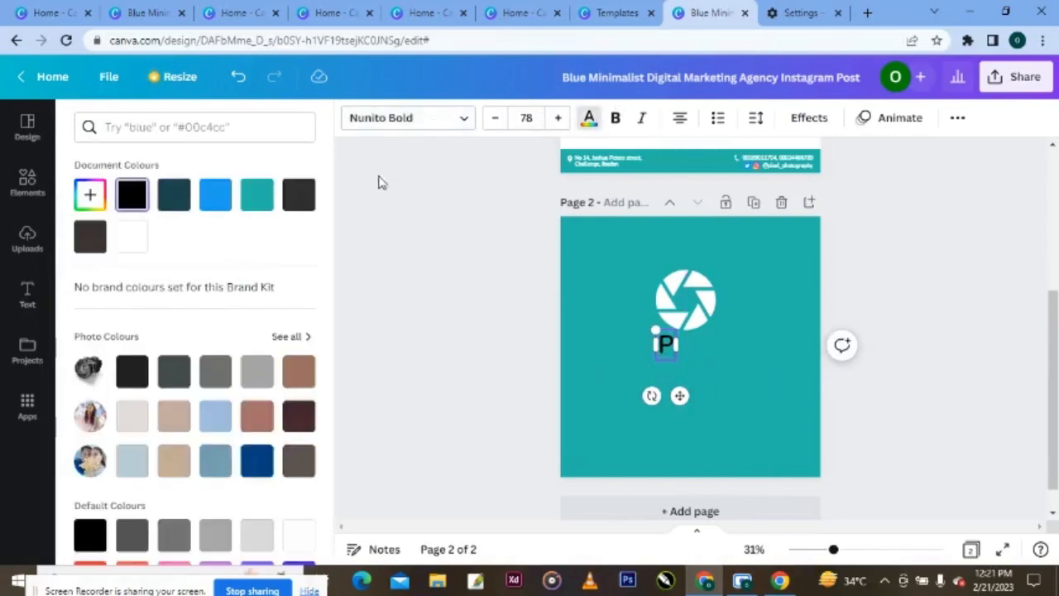
pyautogui.click(132, 237)
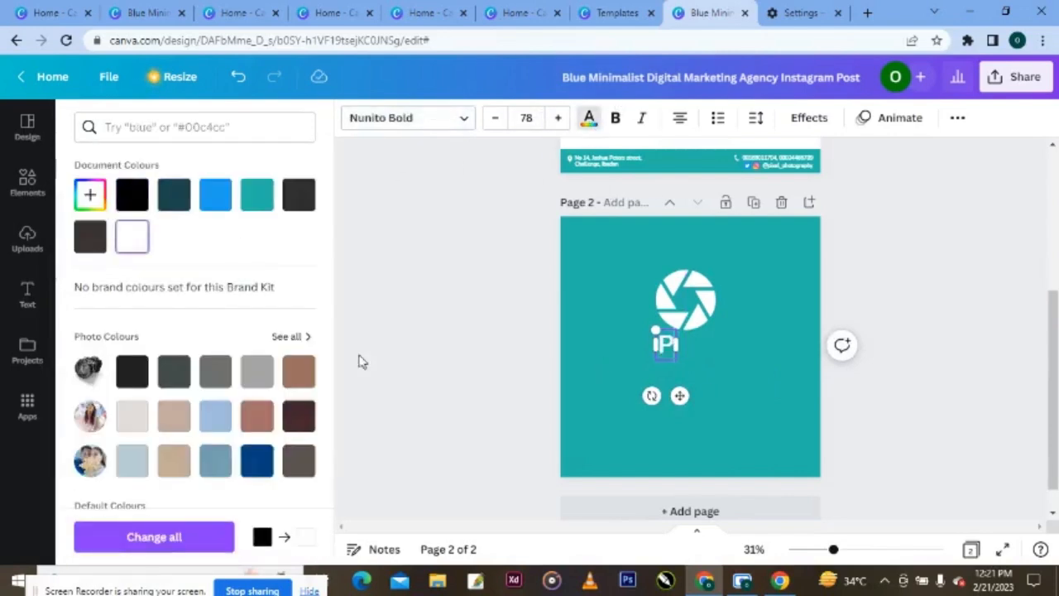
# - Enlarge the P to size 304, shifting it slightly left and down
pyautogui.moveTo(680, 327); pyautogui.dragTo(778, 287)
pyautogui.click(687, 319)
pyautogui.moveTo(696, 300); pyautogui.dragTo(721, 263)
pyautogui.moveTo(703, 308); pyautogui.dragTo(678, 314)
pyautogui.moveTo(699, 270); pyautogui.dragTo(711, 251)
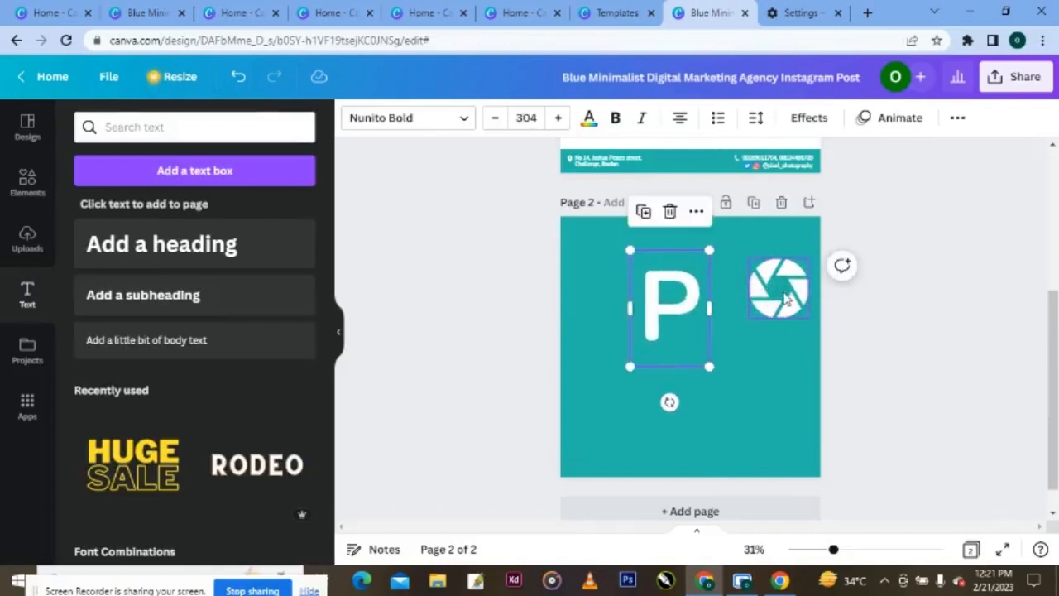
# - Shrink the aperture graphic, undoing a stray move and checking its options and layering menus
pyautogui.click(809, 259)
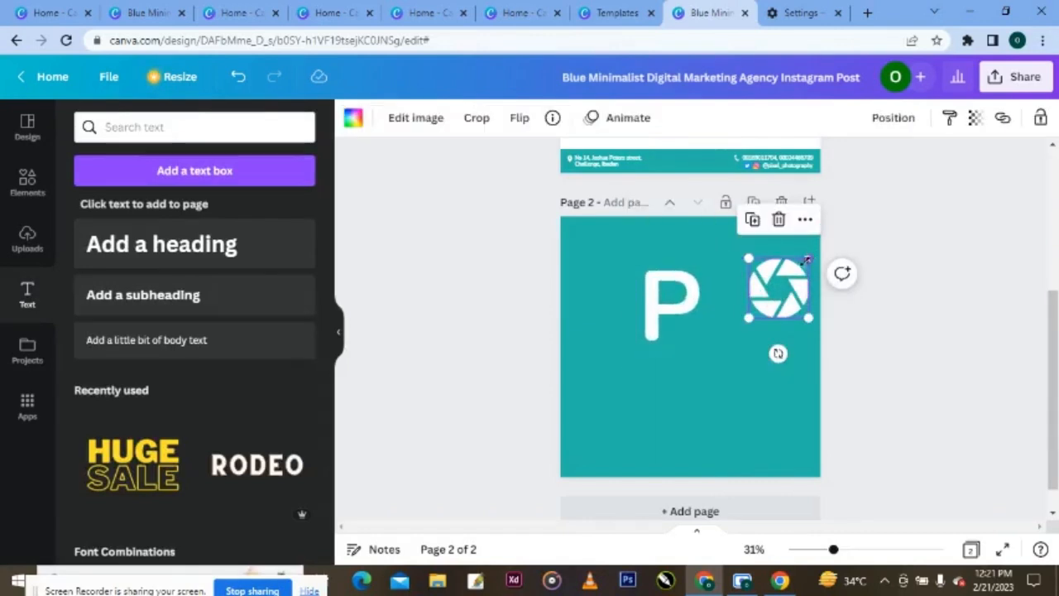
pyautogui.moveTo(810, 256); pyautogui.dragTo(796, 271)
pyautogui.rightClick(790, 302)
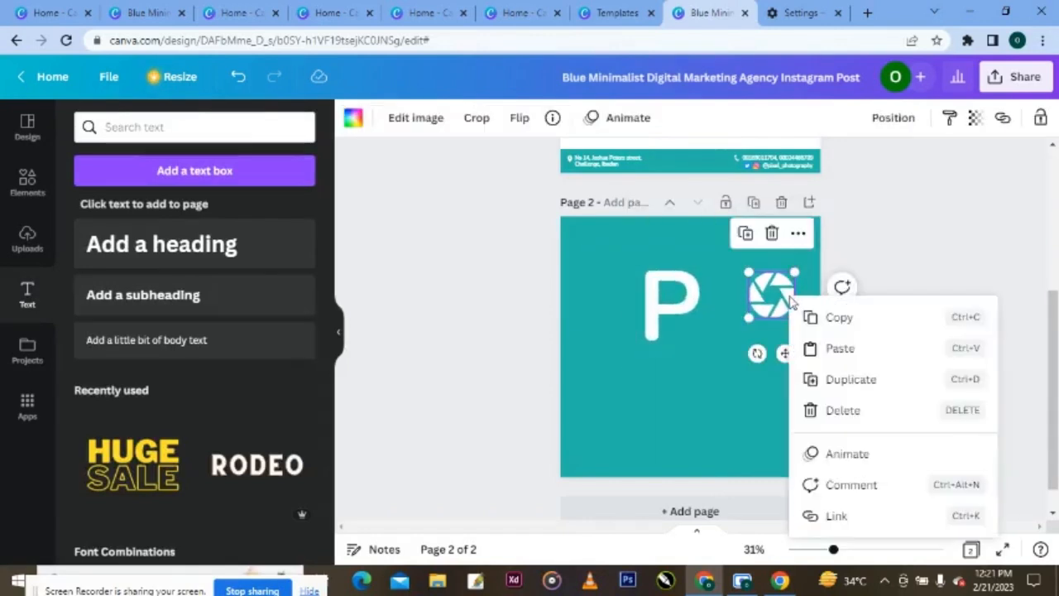
pyautogui.press('Escape')
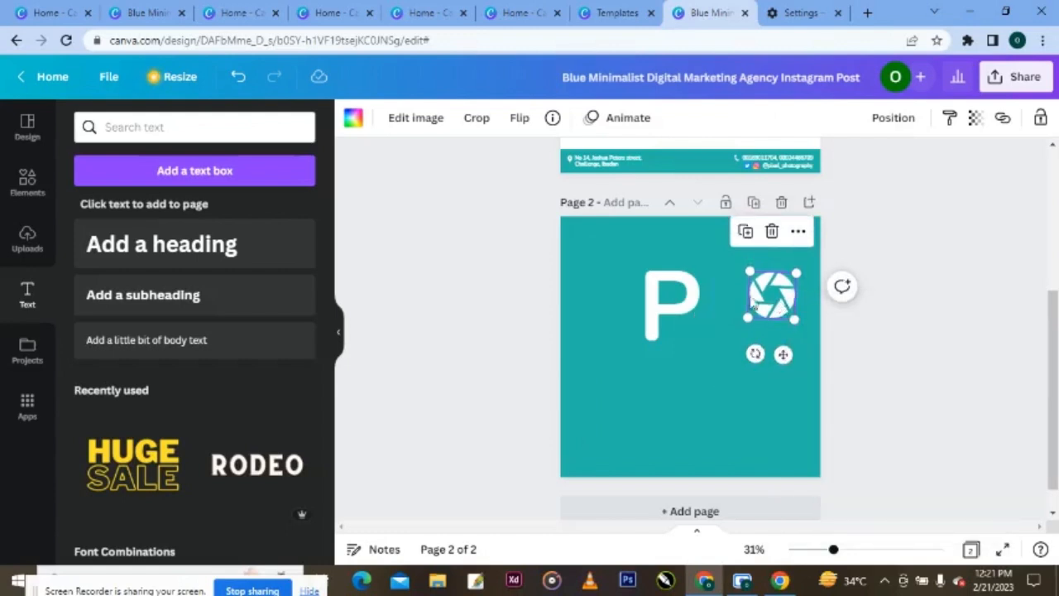
pyautogui.moveTo(781, 306); pyautogui.dragTo(750, 280)
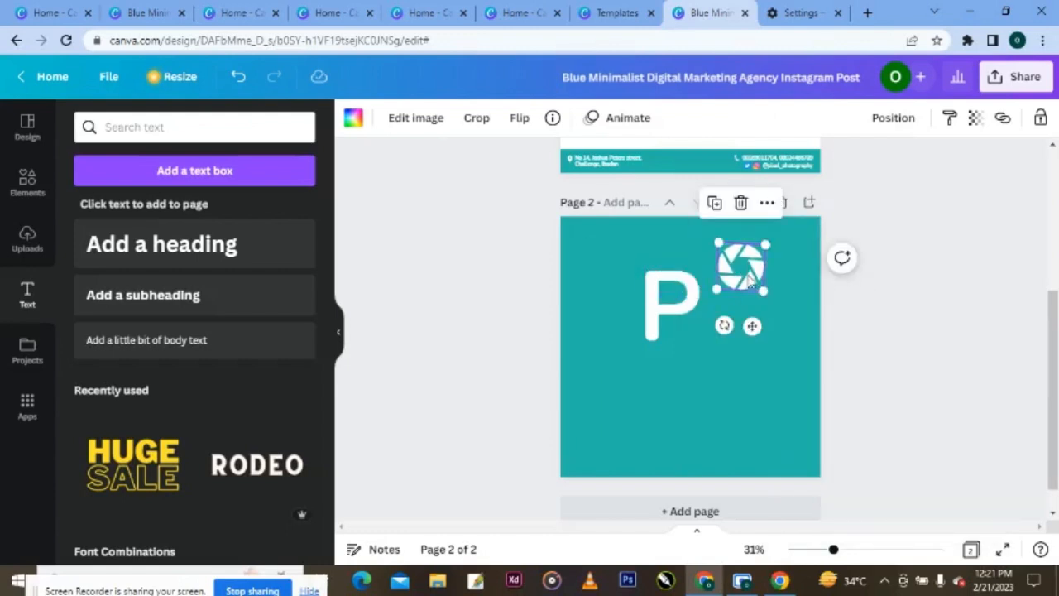
pyautogui.hotkey('ctrl', 'z')
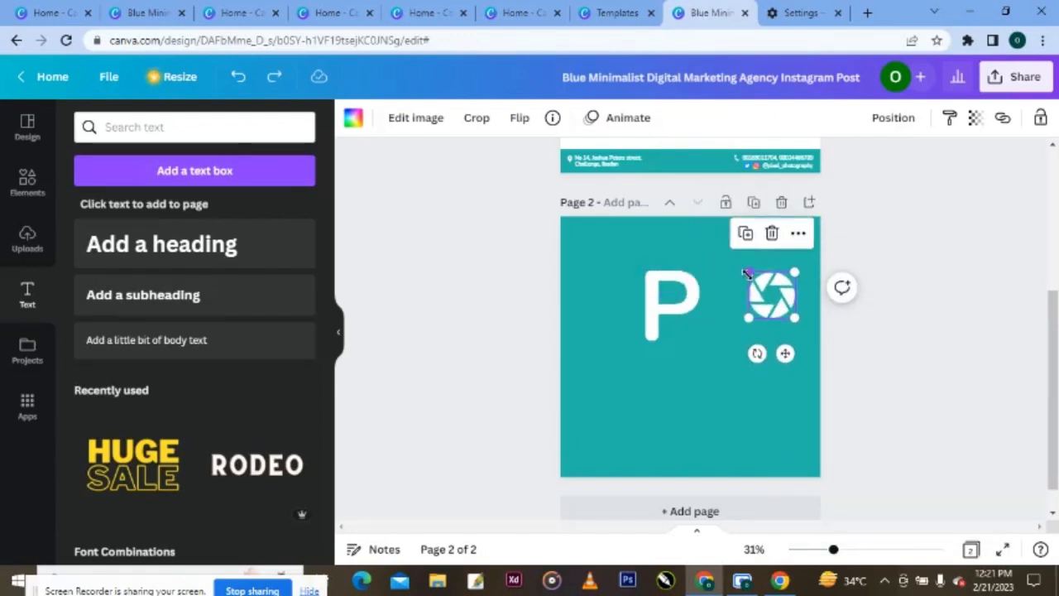
pyautogui.rightClick(769, 296)
pyautogui.click(766, 348)
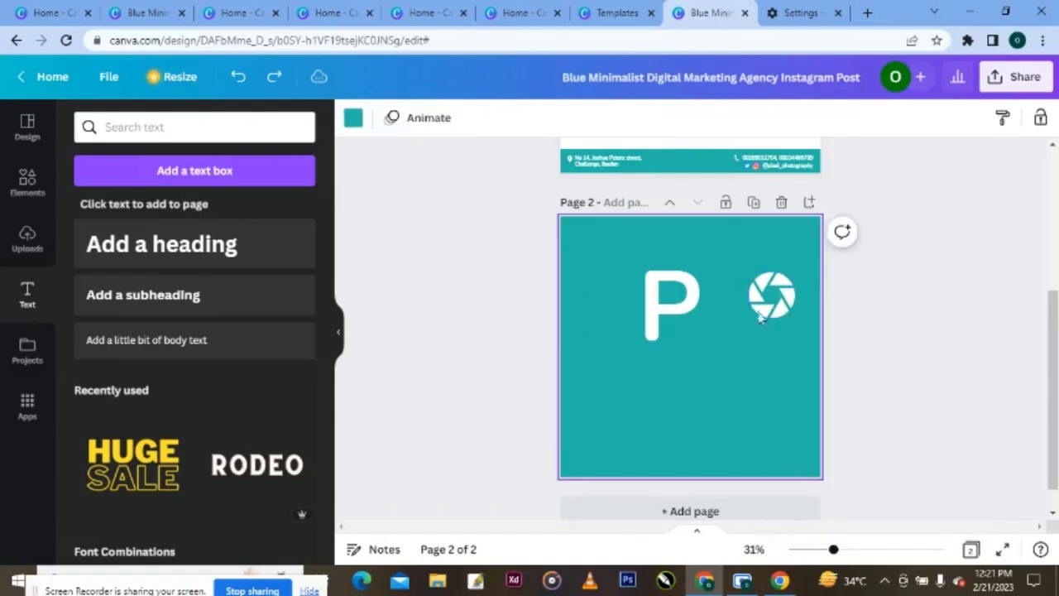
pyautogui.click(769, 293)
pyautogui.click(797, 233)
pyautogui.click(718, 342)
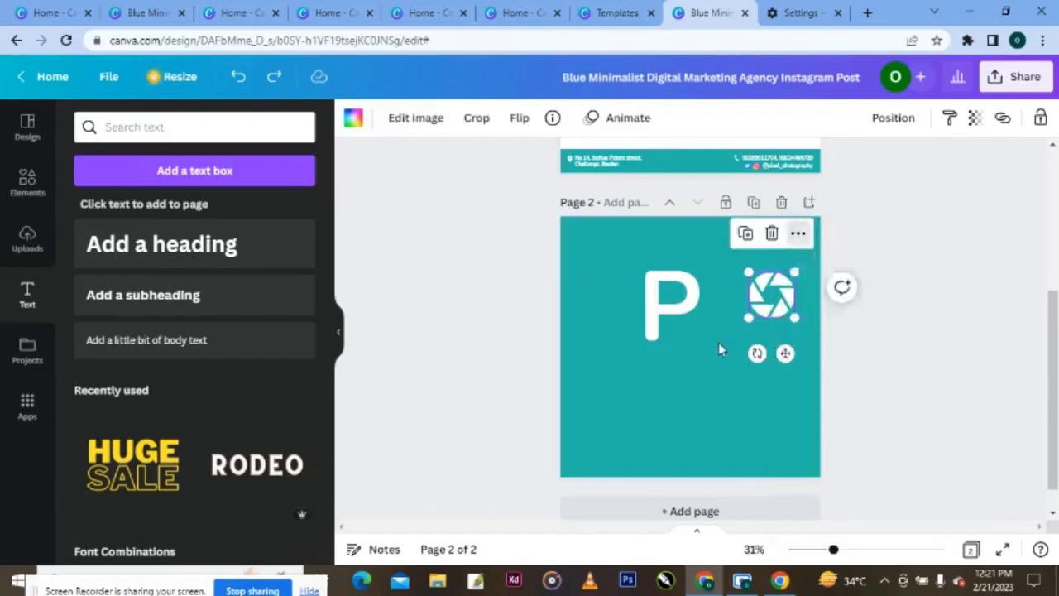
pyautogui.click(718, 341)
pyautogui.click(777, 296)
pyautogui.click(888, 122)
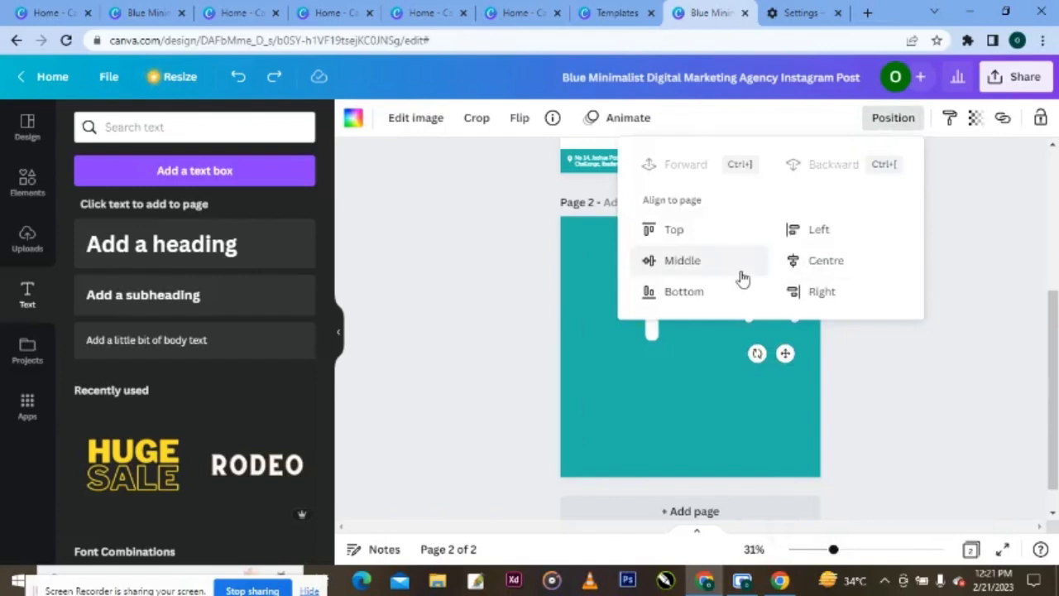
# - Move the aperture graphic onto the bowl of the letter P
pyautogui.click(702, 333)
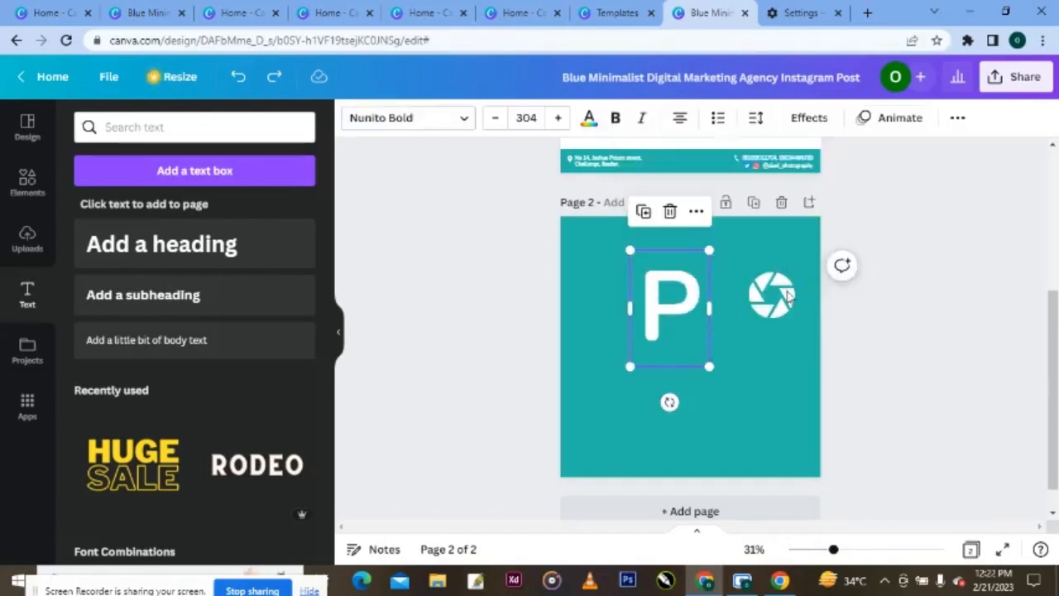
pyautogui.moveTo(788, 297); pyautogui.dragTo(679, 297)
pyautogui.click(726, 295)
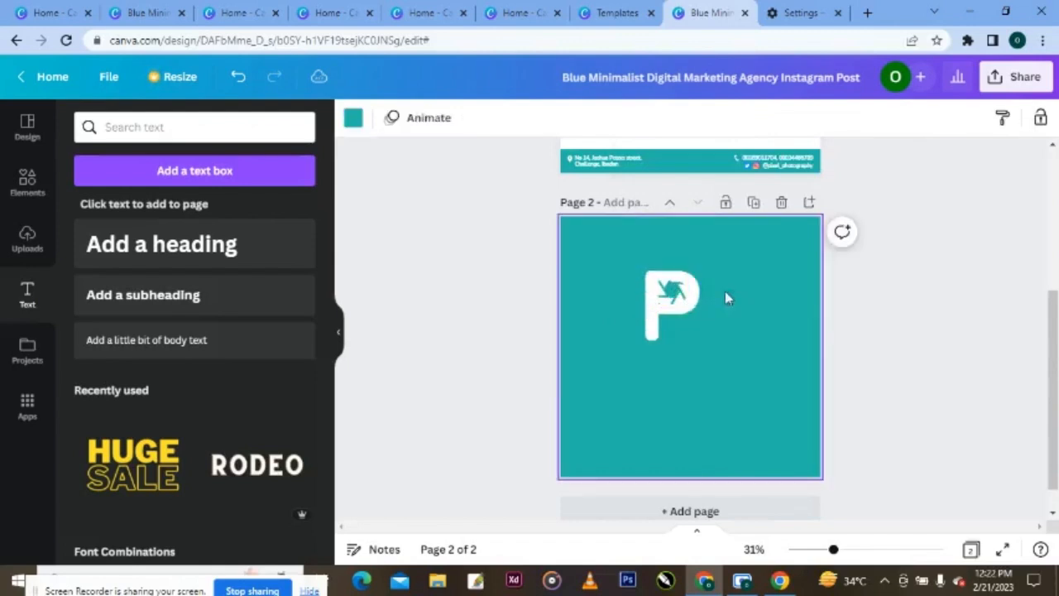
# - Nudge the P right, enlarge it to about 305 and raise it slightly
pyautogui.click(678, 298)
pyautogui.click(798, 322)
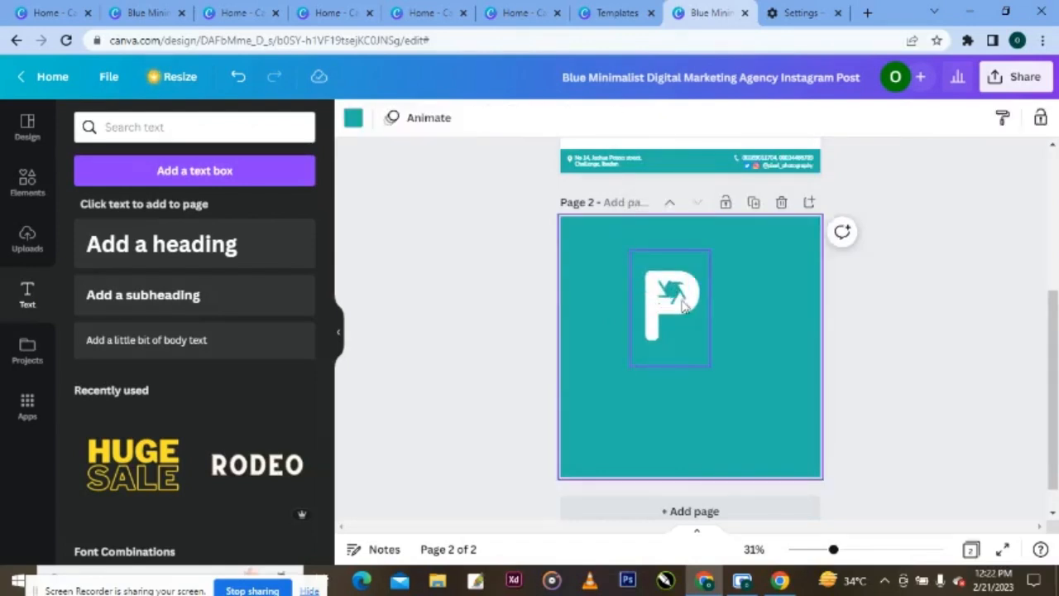
pyautogui.click(685, 303)
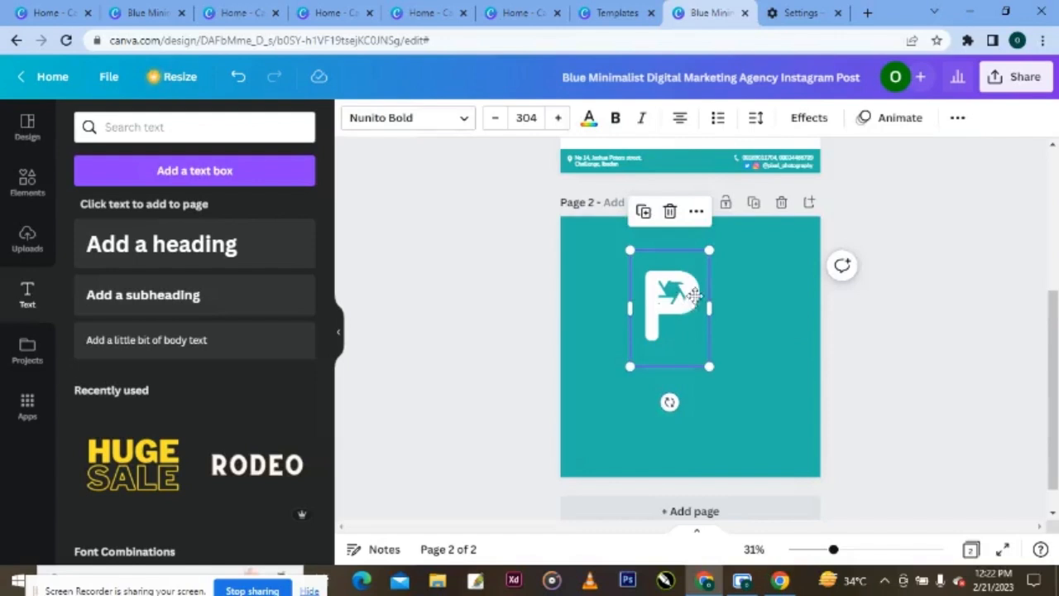
pyautogui.moveTo(688, 289); pyautogui.dragTo(688, 295)
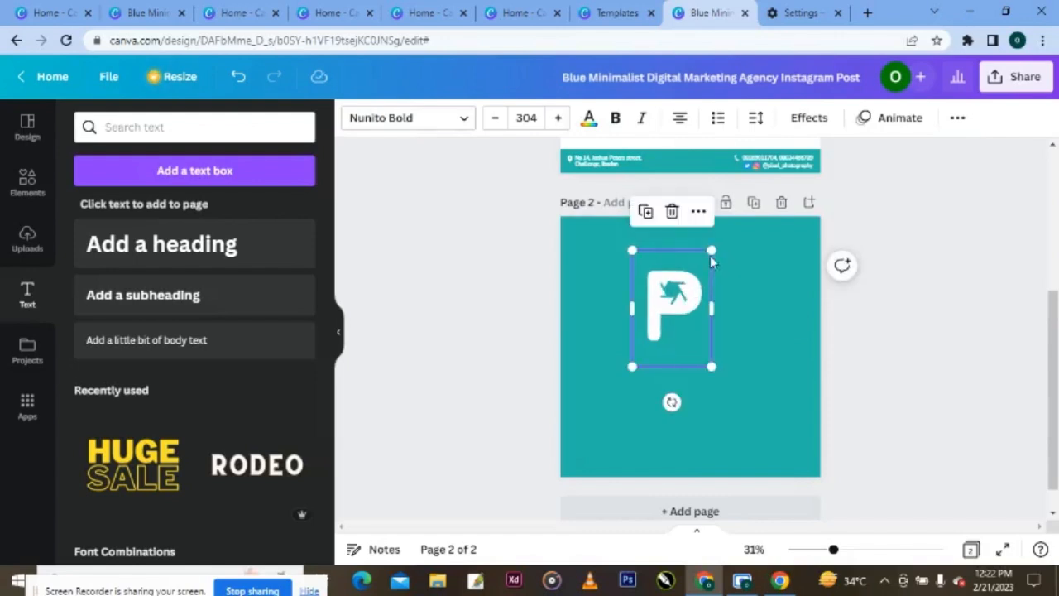
pyautogui.moveTo(710, 249)
pyautogui.mouseDown()
pyautogui.moveTo(715, 240)
pyautogui.moveTo(704, 245)
pyautogui.mouseUp()
pyautogui.moveTo(695, 287); pyautogui.dragTo(695, 284)
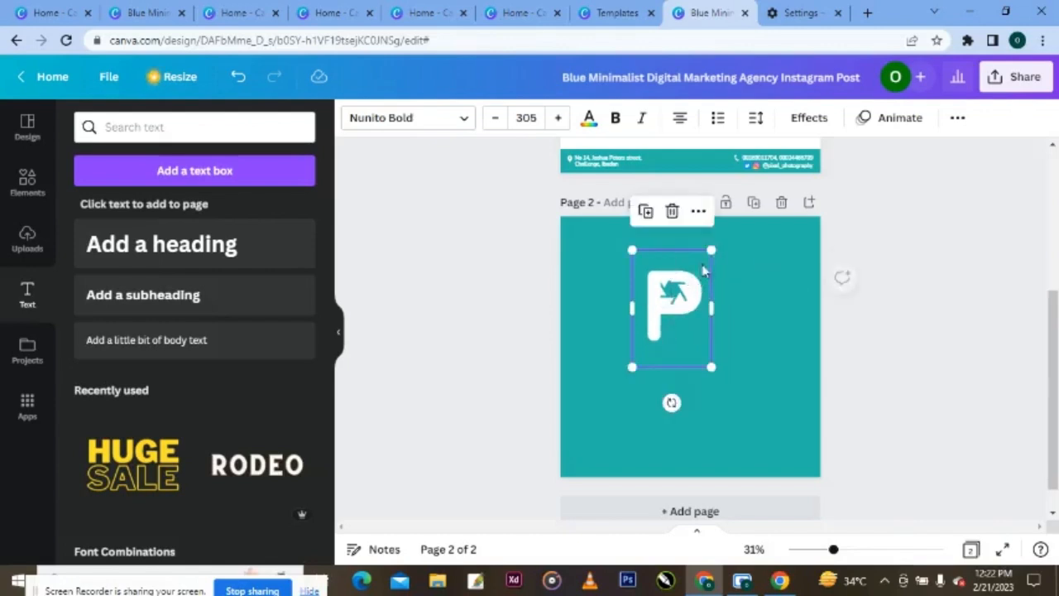
pyautogui.moveTo(712, 247); pyautogui.dragTo(717, 245)
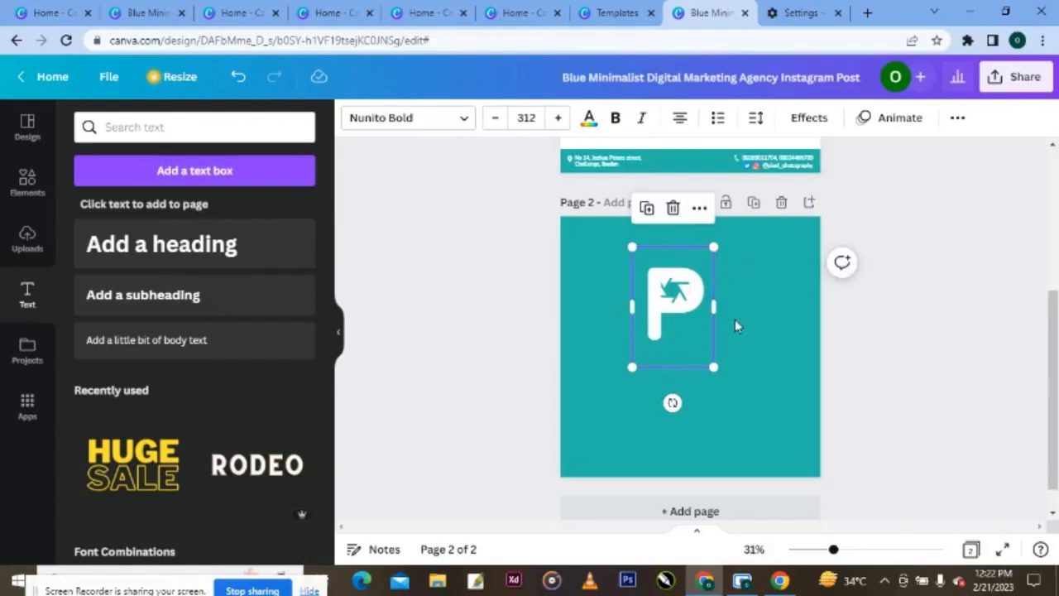
# - Nudge the P logo left and lower, then shrink it to 257
pyautogui.click(752, 327)
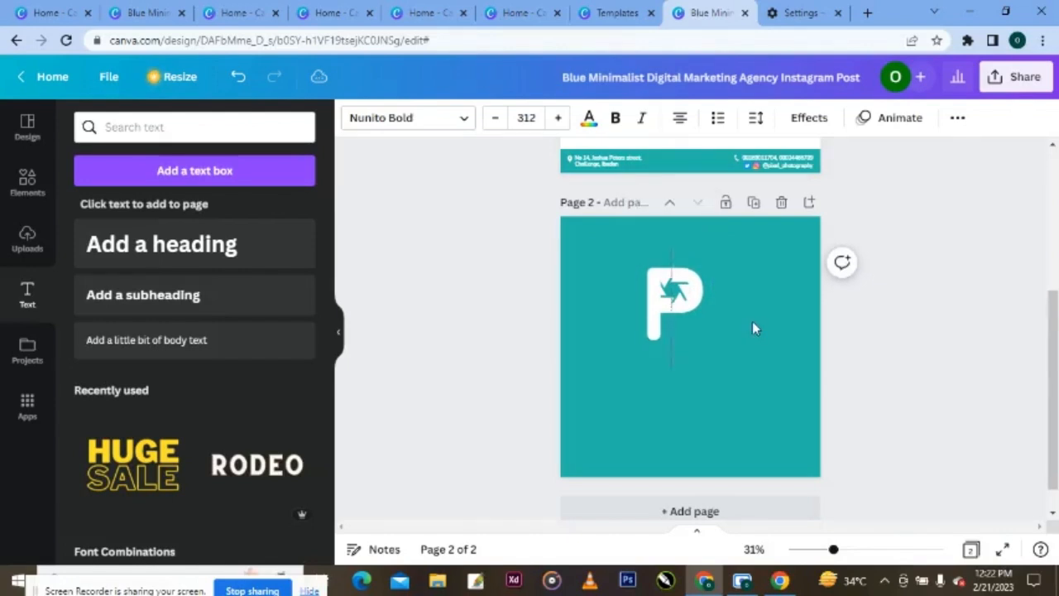
pyautogui.press('Left')
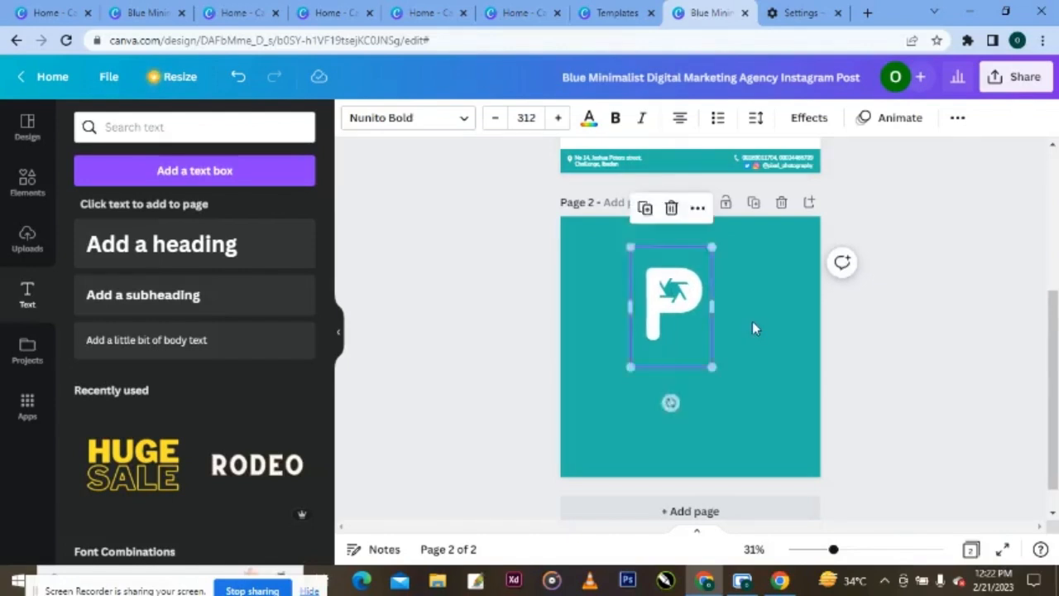
pyautogui.press('Left')
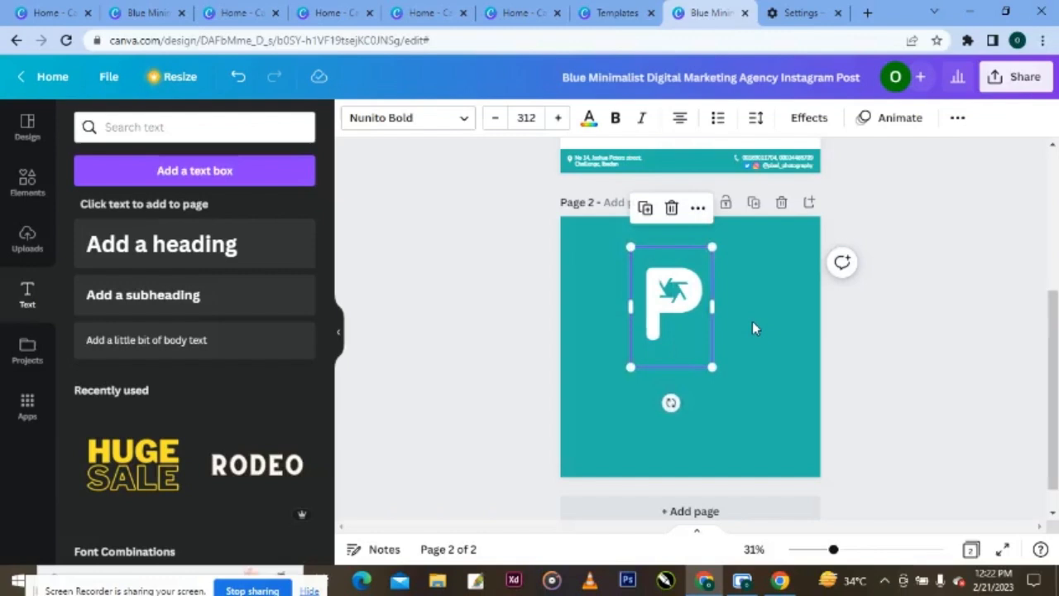
pyautogui.click(777, 331)
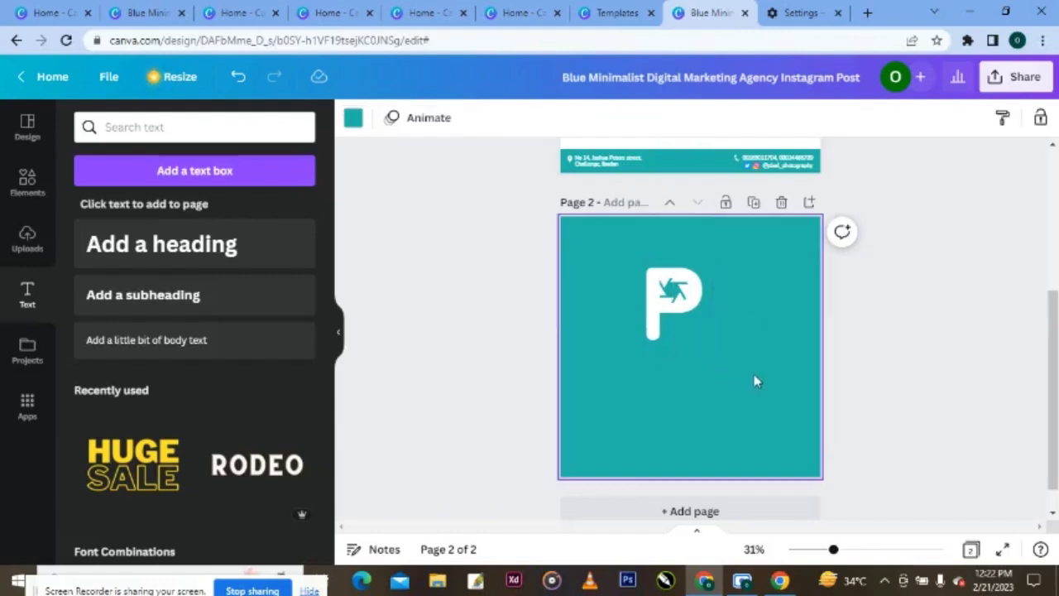
pyautogui.press('Tab')
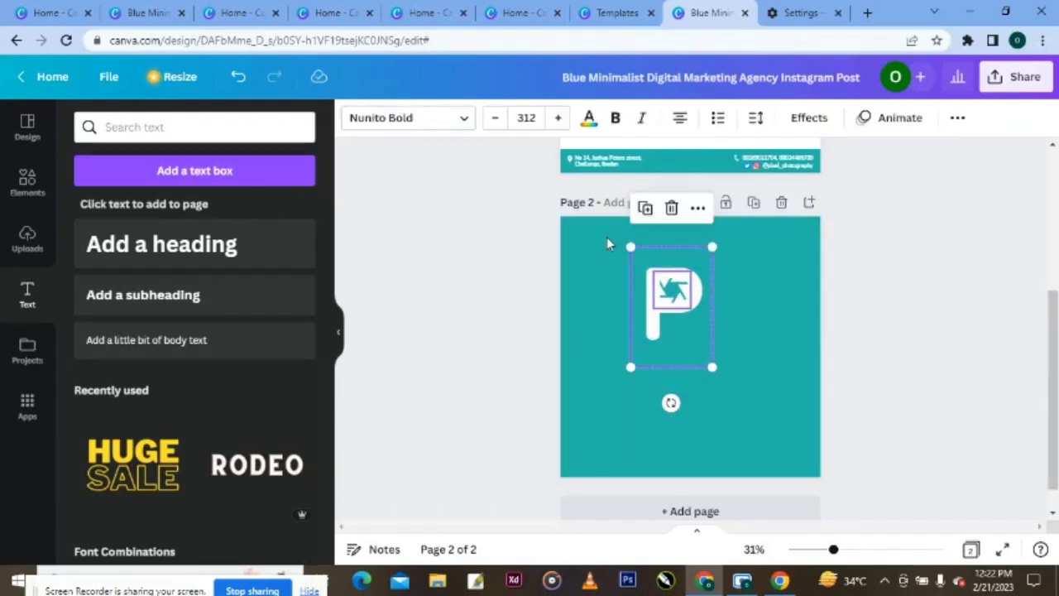
pyautogui.moveTo(670, 306)
pyautogui.mouseDown()
pyautogui.moveTo(650, 343)
pyautogui.moveTo(667, 313)
pyautogui.mouseUp()
pyautogui.moveTo(710, 251); pyautogui.dragTo(695, 276)
# - Shift the P logo left and add a subheading box below it, clearing the placeholder
pyautogui.moveTo(672, 309); pyautogui.dragTo(658, 310)
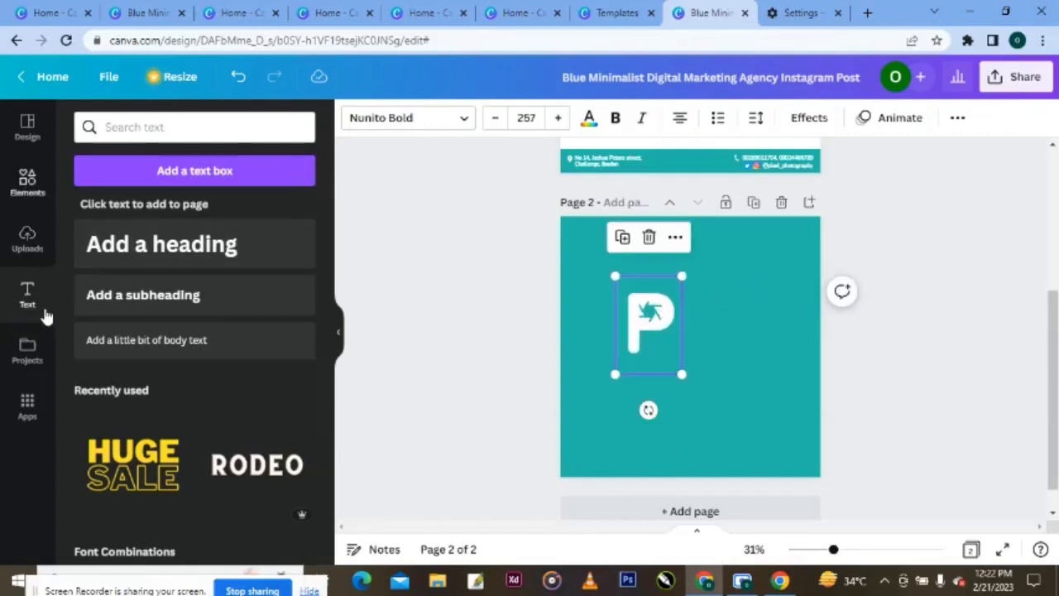
pyautogui.click(116, 304)
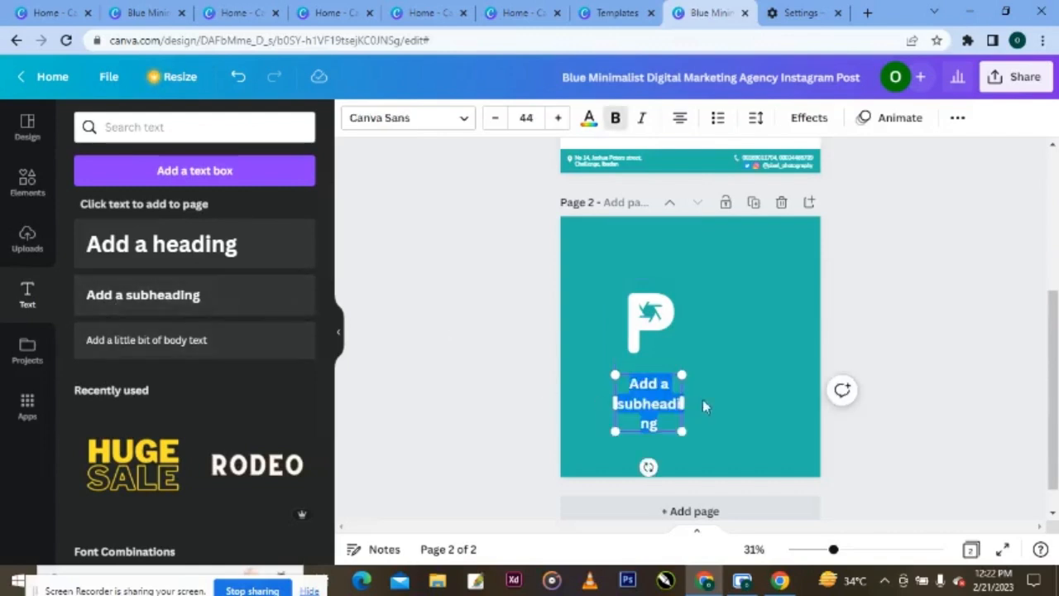
pyautogui.moveTo(682, 403); pyautogui.dragTo(721, 403)
pyautogui.click(710, 403)
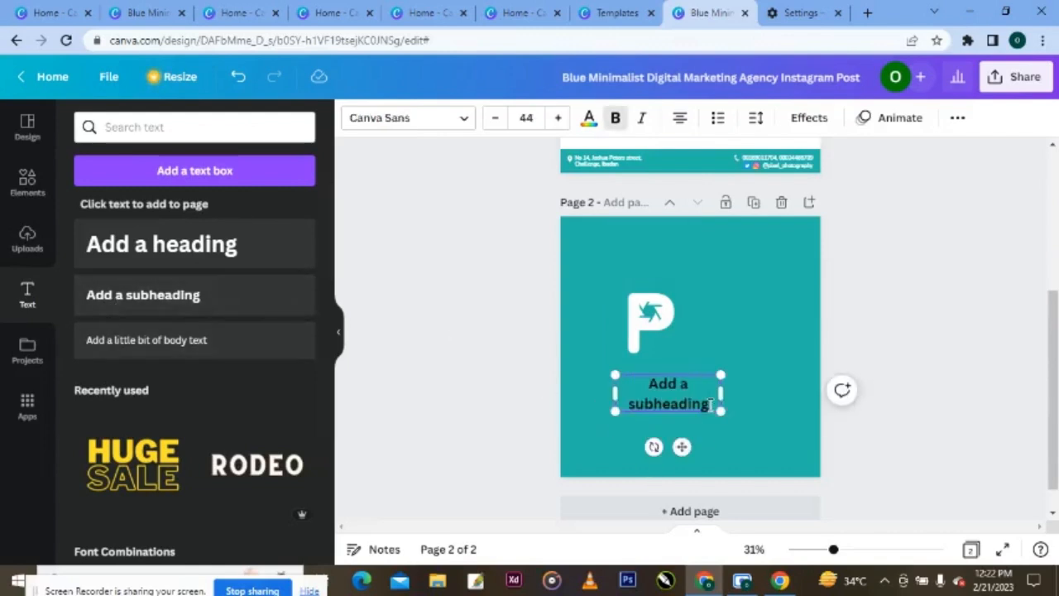
pyautogui.hotkey('ctrl', 'a')
pyautogui.press('BackSpace')
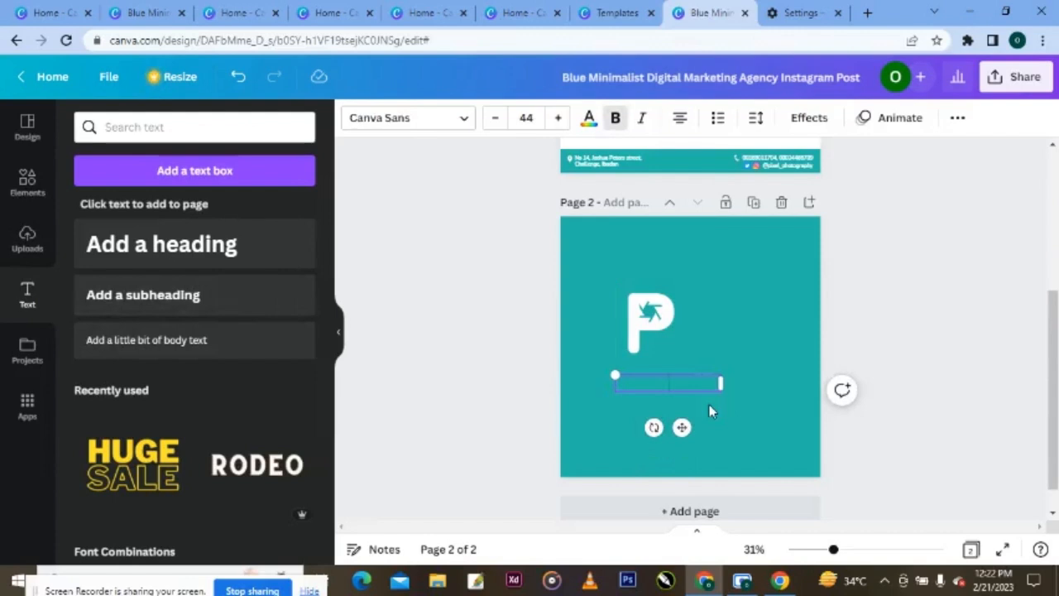
# - Type 'ixel' in bold and narrow the box to fit the word
pyautogui.hotkey('ctrl', 'b')
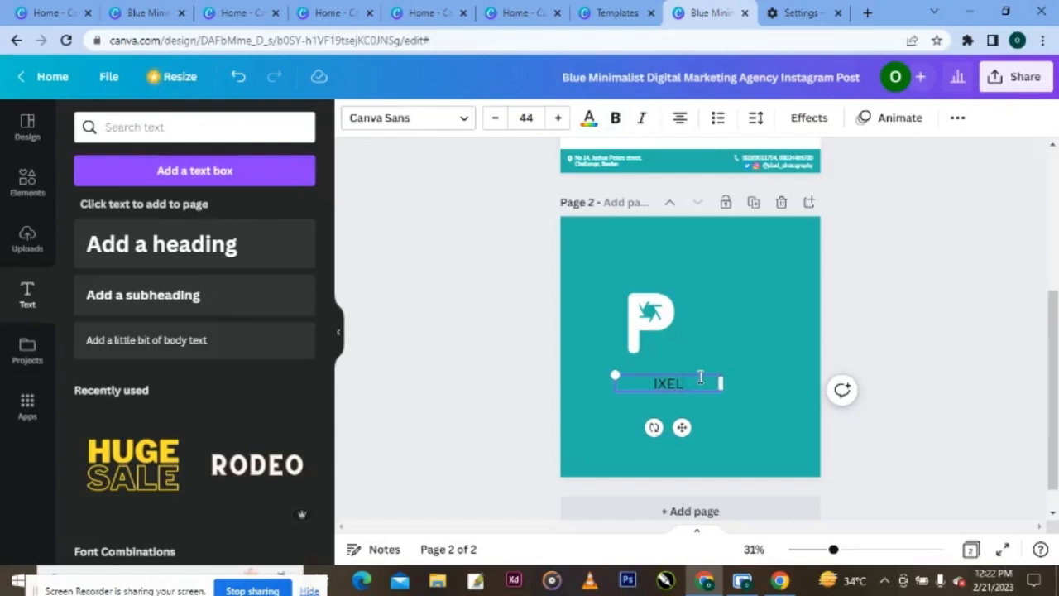
pyautogui.hotkey('ctrl', 'b')
pyautogui.write('ixel')
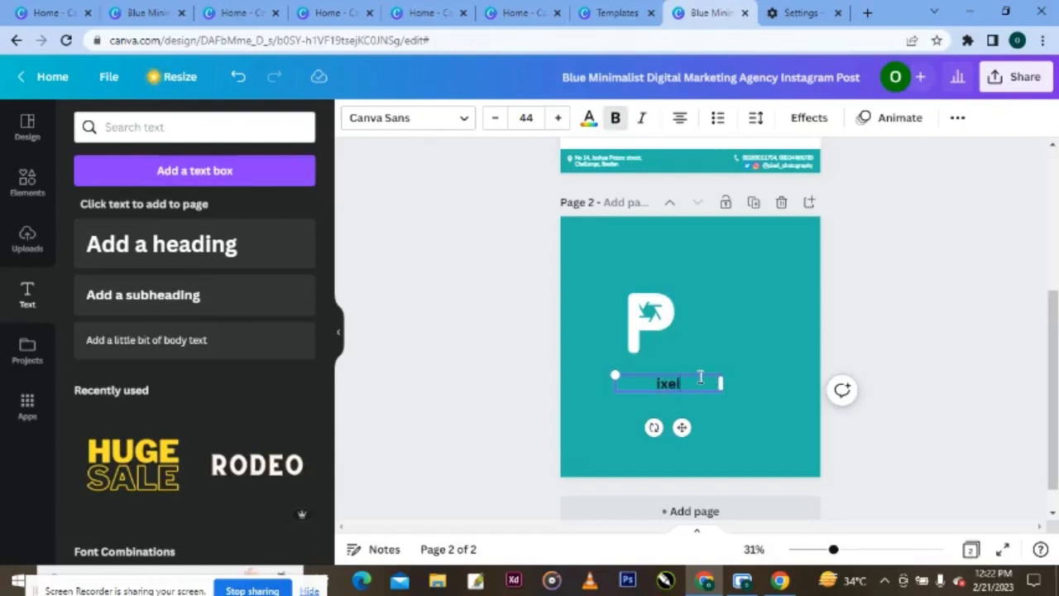
pyautogui.moveTo(726, 385); pyautogui.dragTo(643, 383)
# - Make the ixel text white in the Nunito font
pyautogui.click(466, 120)
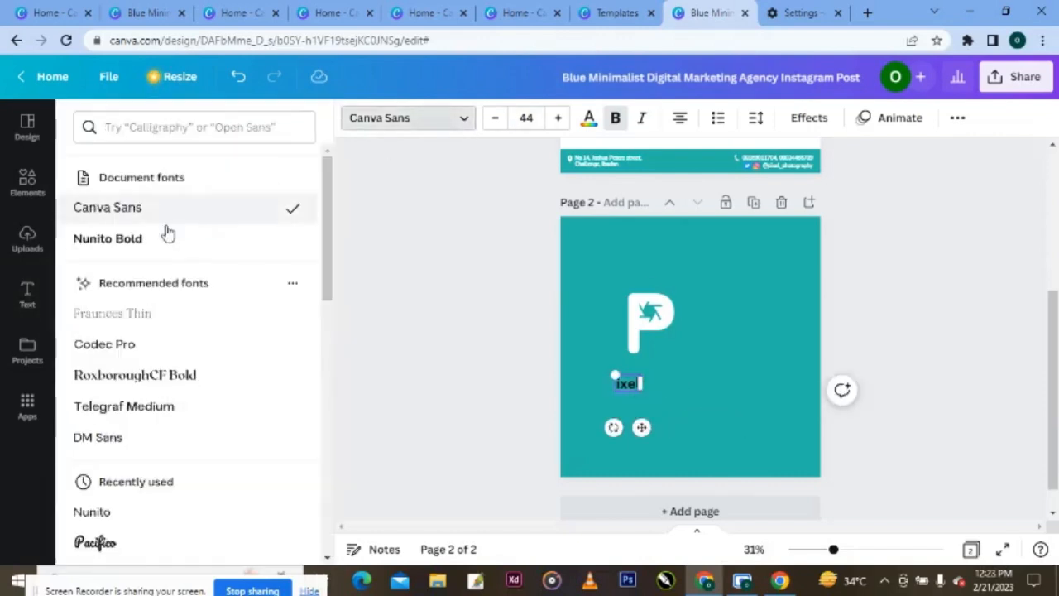
pyautogui.click(166, 235)
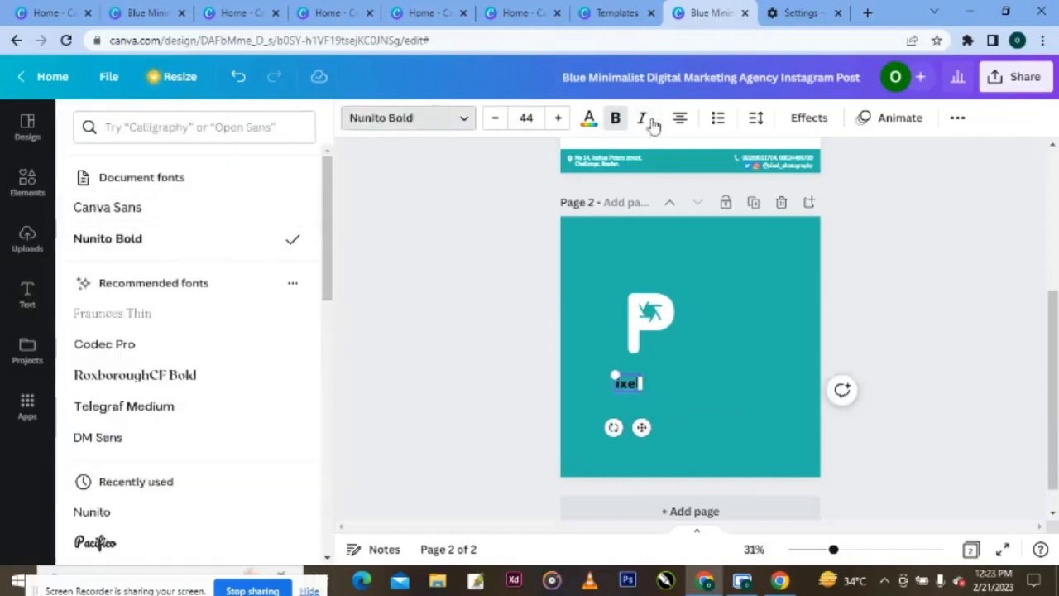
pyautogui.click(588, 119)
pyautogui.click(133, 236)
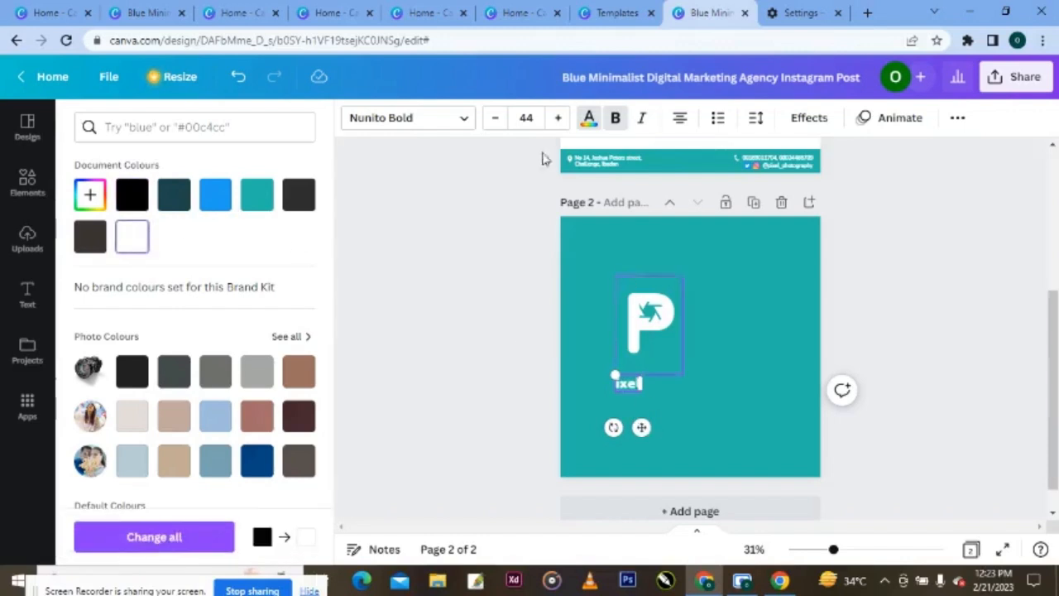
pyautogui.click(468, 122)
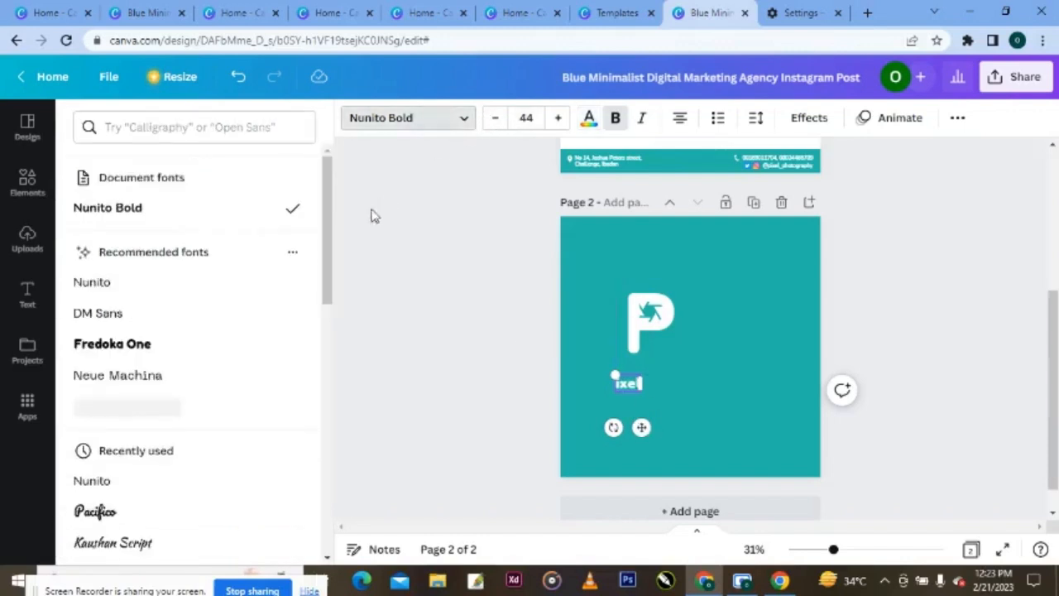
pyautogui.click(217, 284)
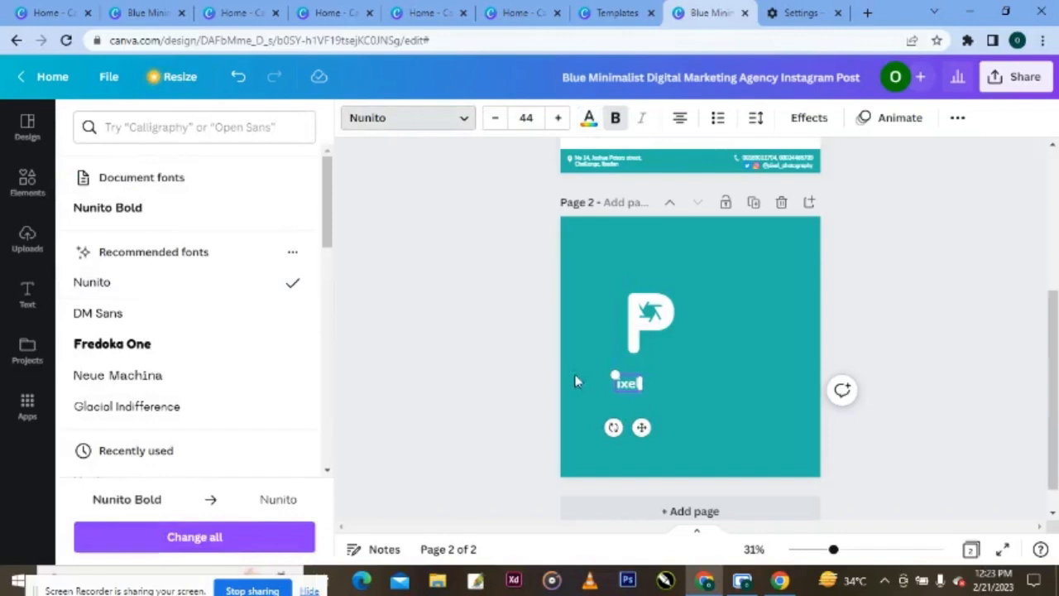
pyautogui.click(630, 388)
pyautogui.click(631, 406)
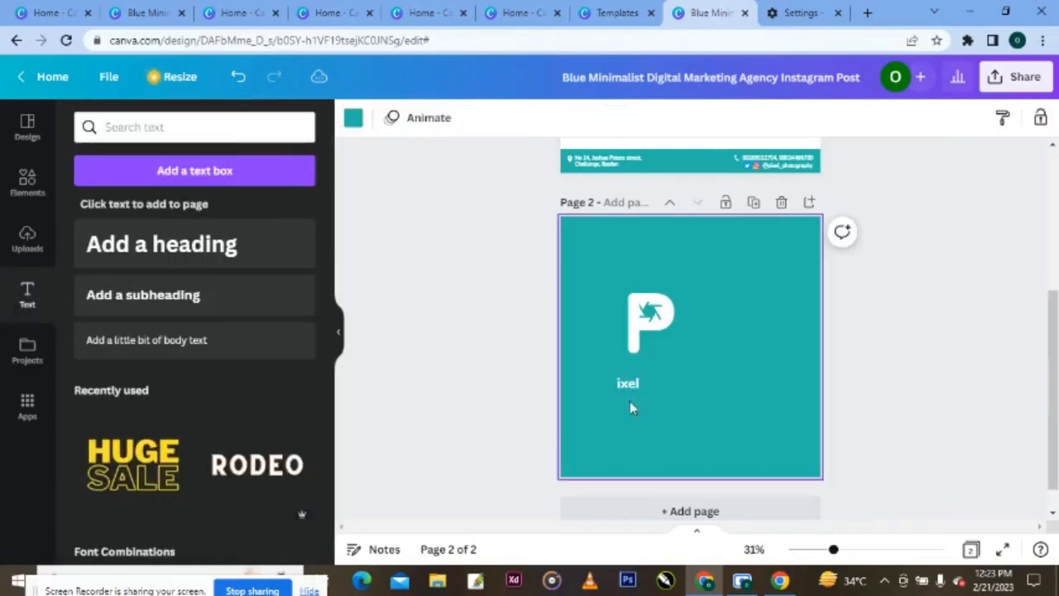
# - Move ixel up beside the P and enlarge it to about 73
pyautogui.click(633, 392)
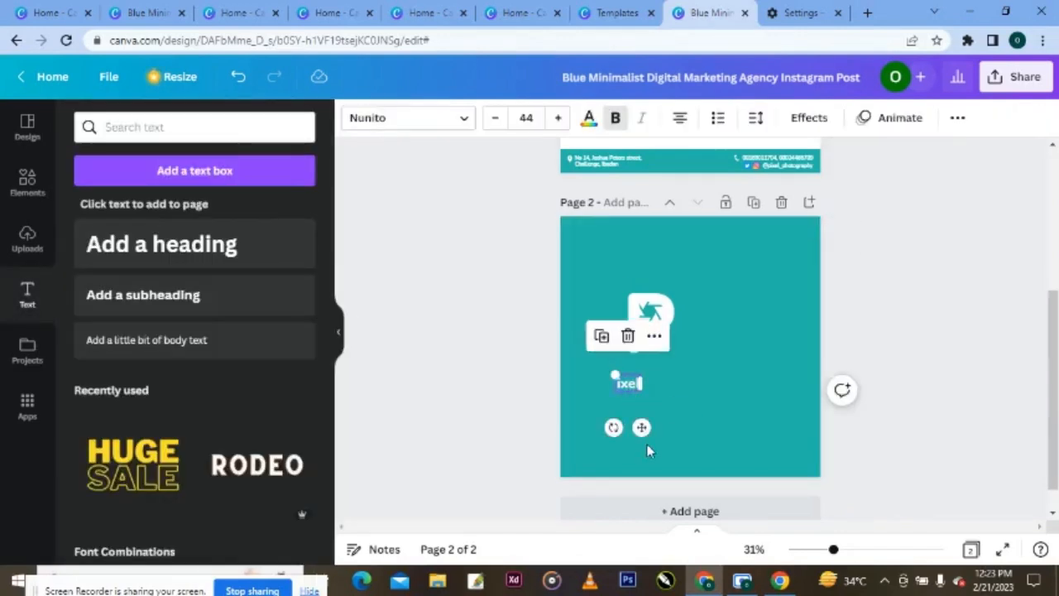
pyautogui.moveTo(641, 427); pyautogui.dragTo(707, 355)
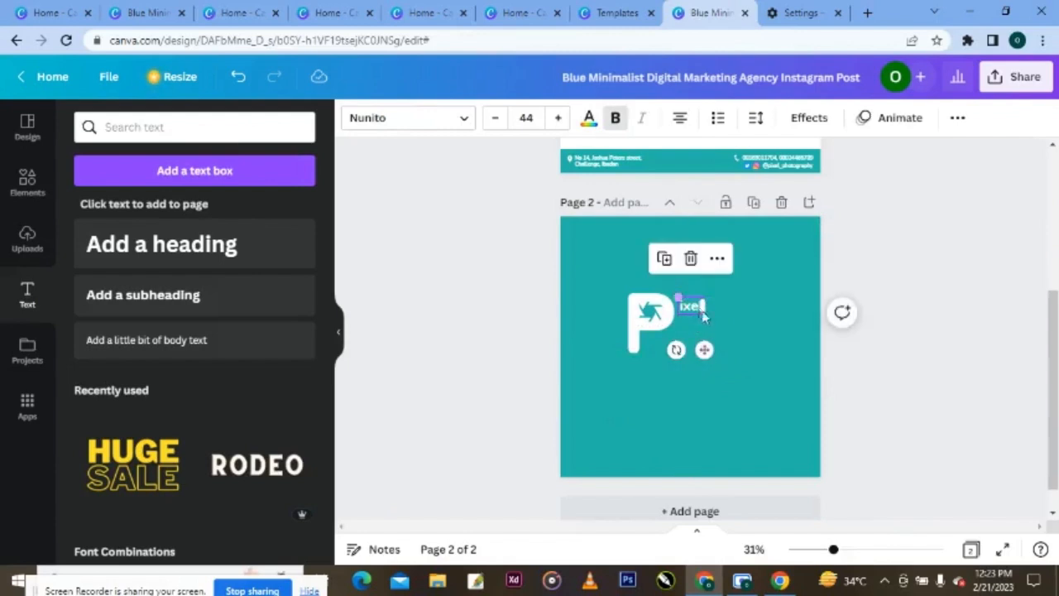
pyautogui.moveTo(703, 311); pyautogui.dragTo(699, 350)
# - Duplicate the ixel text box and clear the copy's text
pyautogui.click(739, 362)
pyautogui.click(699, 313)
pyautogui.click(670, 270)
pyautogui.click(710, 349)
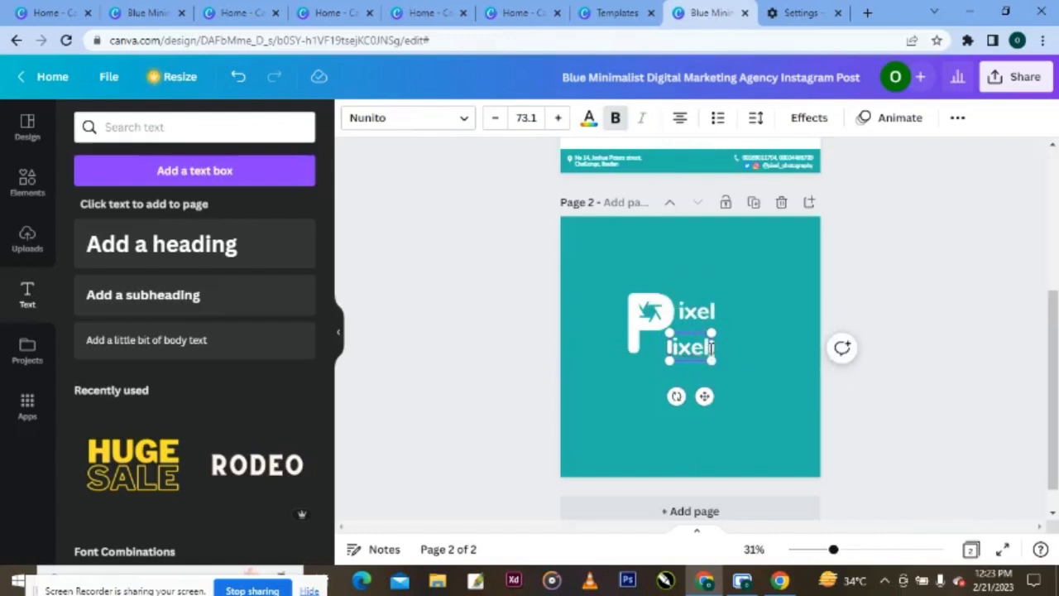
pyautogui.hotkey('ctrl', 'a')
pyautogui.press('BackSpace')
# - Type 'hotography', widen the box to one line and remove the extra t
pyautogui.write('hot')
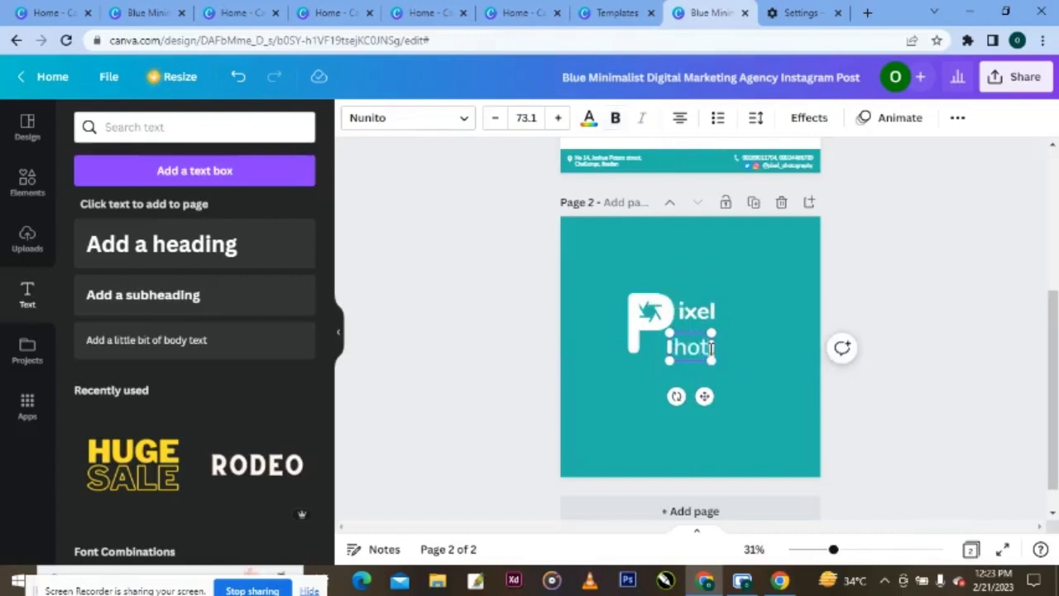
pyautogui.write('tograp')
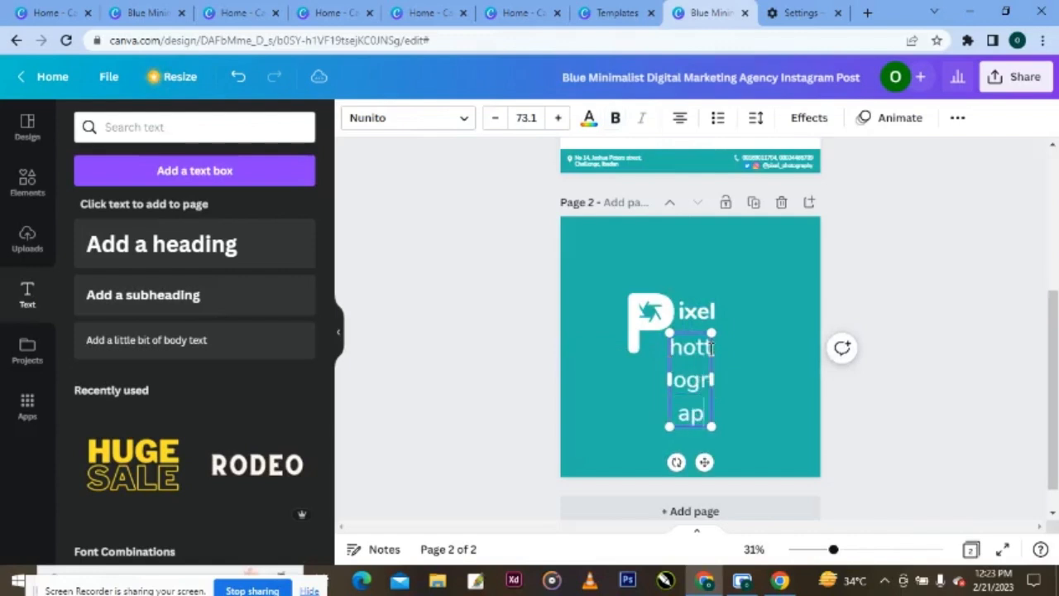
pyautogui.write('hy')
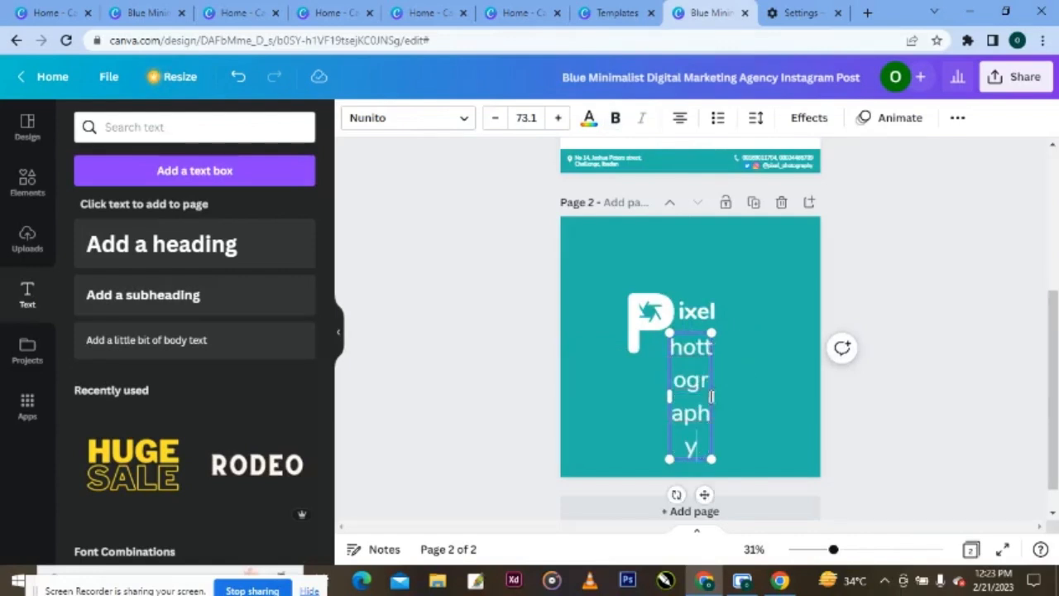
pyautogui.keyDown('shift'); pyautogui.click(716, 399); pyautogui.keyUp('shift')
pyautogui.moveTo(712, 399); pyautogui.dragTo(820, 387)
pyautogui.click(718, 355)
pyautogui.press('BackSpace')
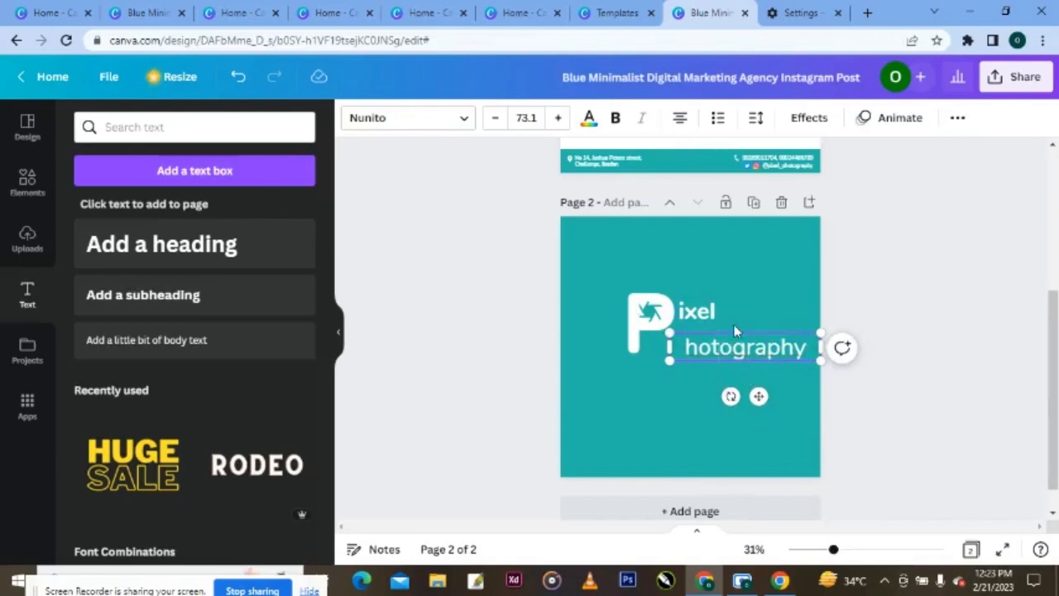
pyautogui.click(702, 422)
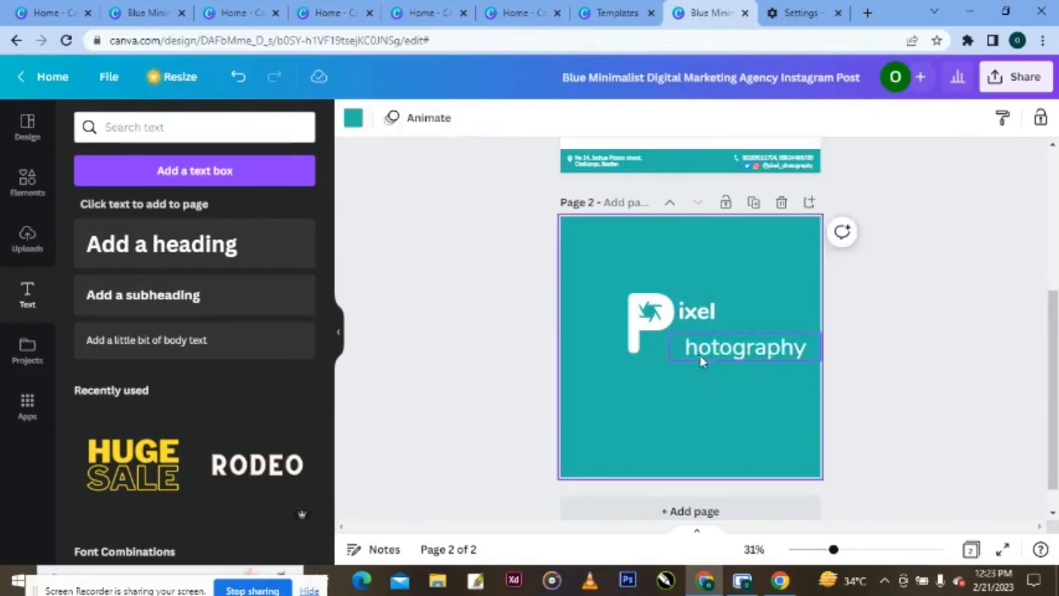
# - Move hotography up under ixel, narrow it and align their left edges
pyautogui.click(703, 361)
pyautogui.click(685, 312)
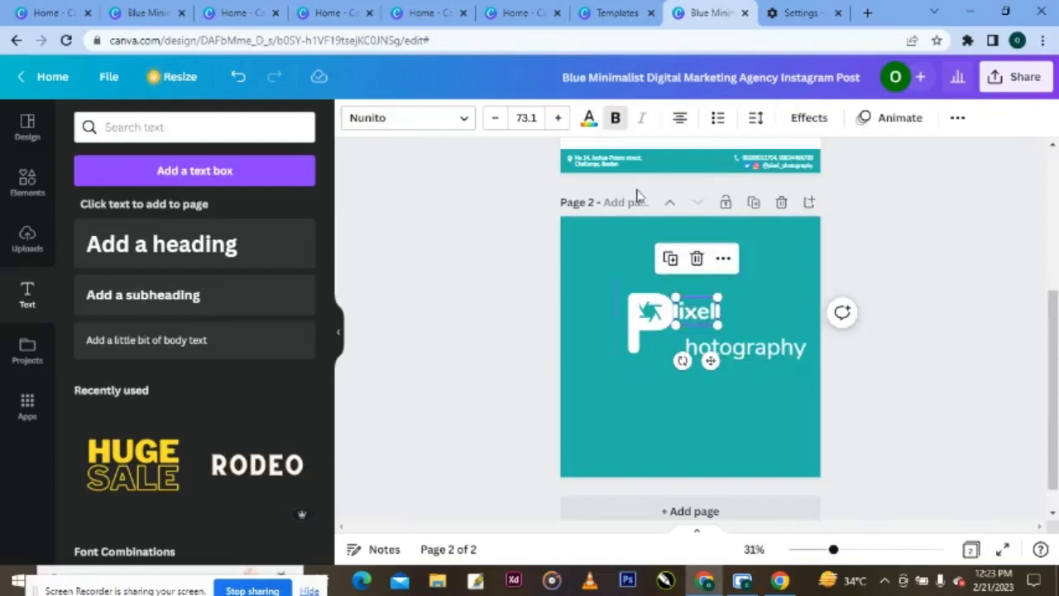
pyautogui.click(737, 347)
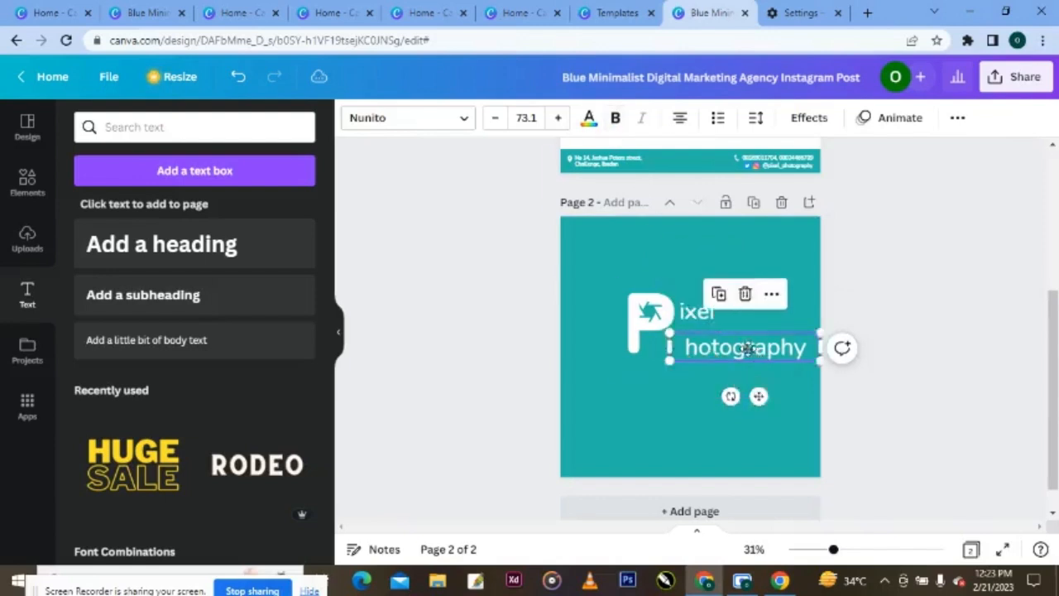
pyautogui.moveTo(737, 347); pyautogui.dragTo(744, 343)
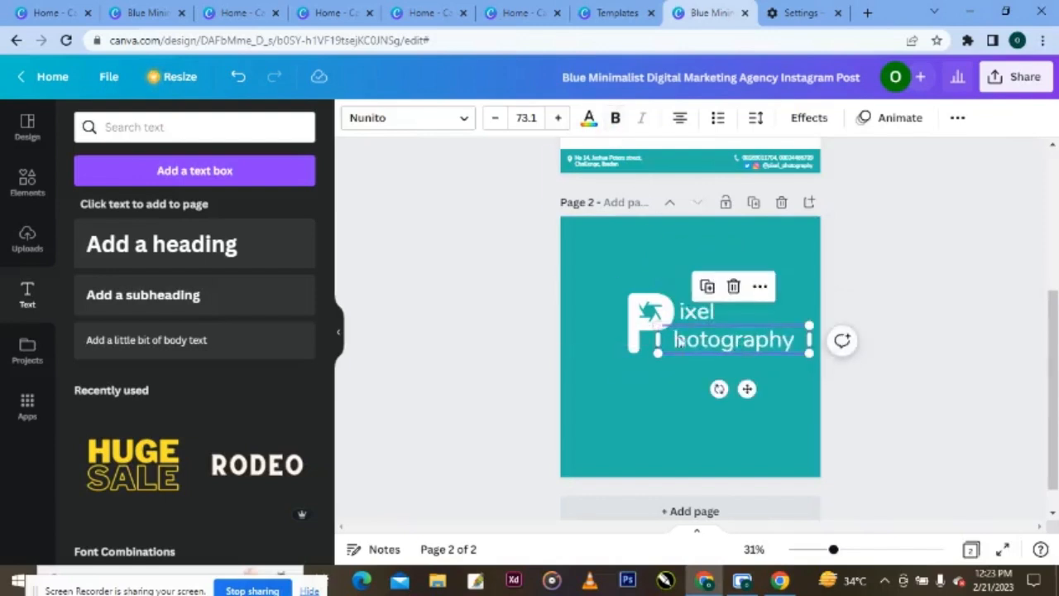
pyautogui.moveTo(659, 341); pyautogui.dragTo(683, 338)
pyautogui.click(698, 314)
pyautogui.click(685, 314)
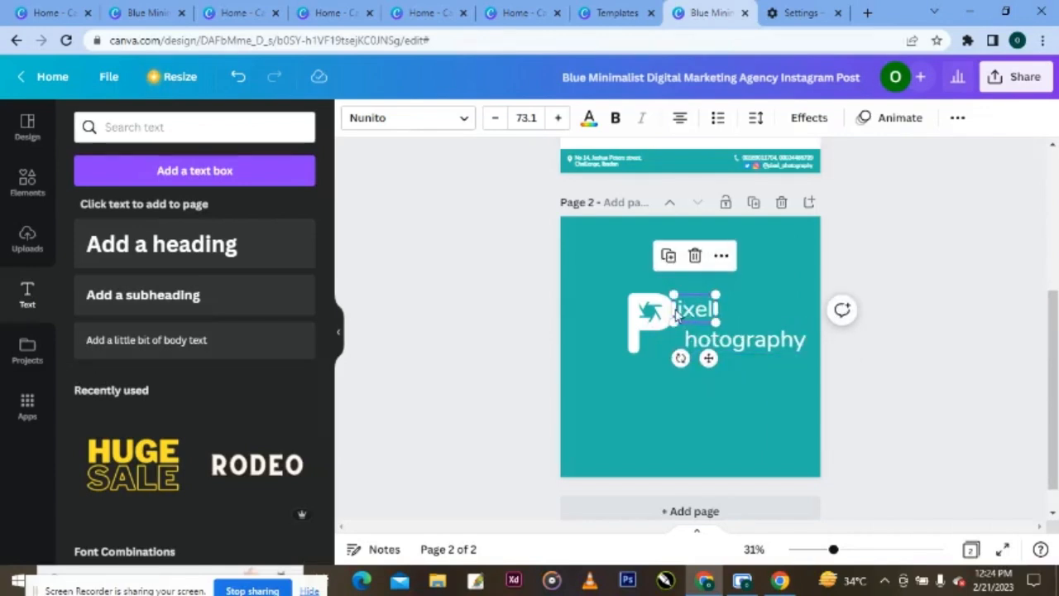
pyautogui.moveTo(734, 346); pyautogui.dragTo(726, 344)
pyautogui.click(680, 387)
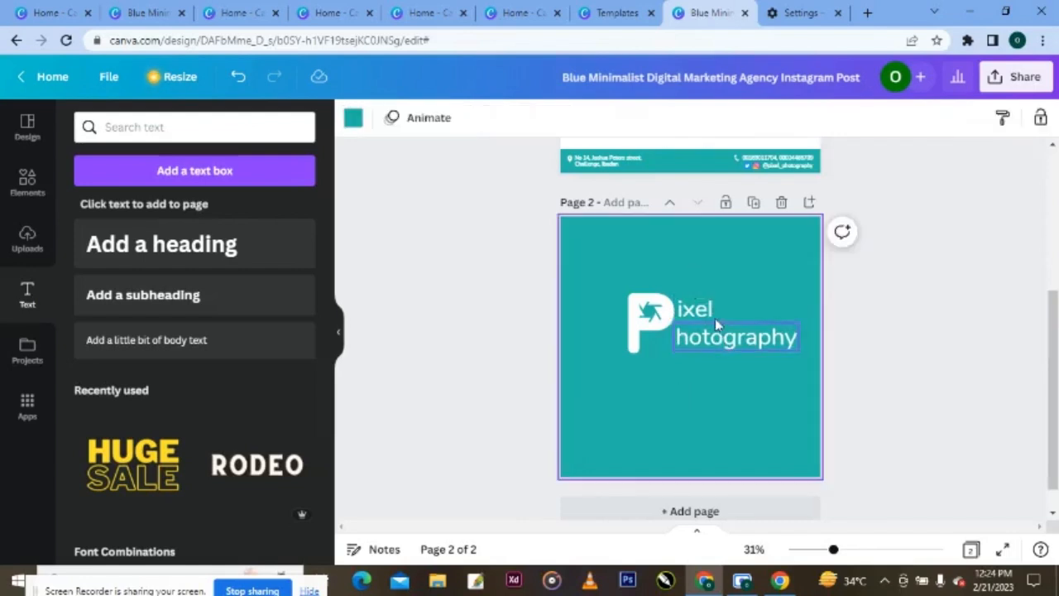
pyautogui.click(700, 311)
pyautogui.moveTo(701, 311); pyautogui.dragTo(701, 312)
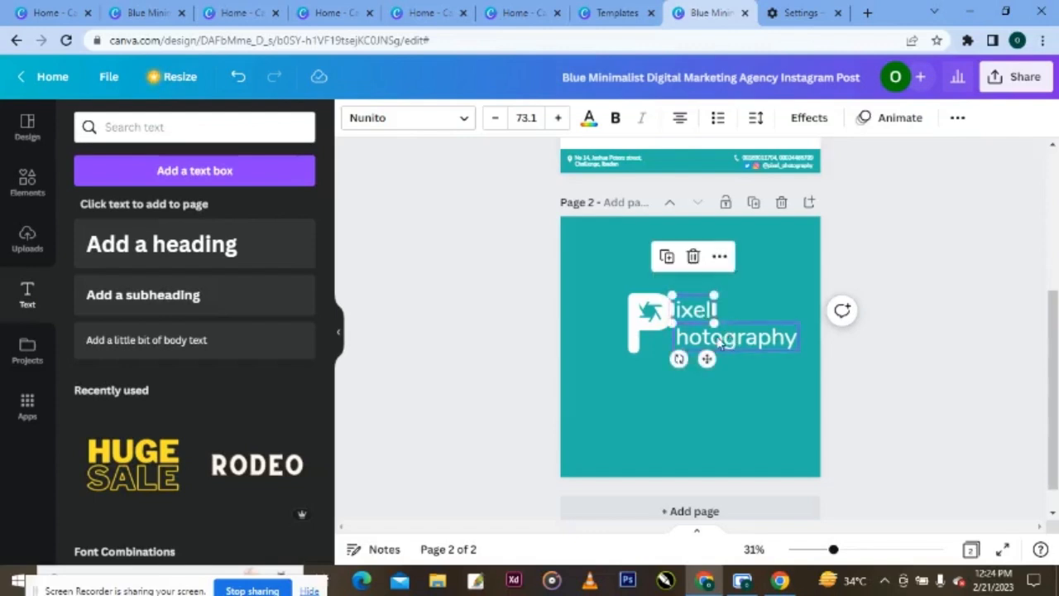
# - Shrink the P and reposition it beside both text lines, realigning hotography
pyautogui.click(644, 335)
pyautogui.moveTo(615, 372); pyautogui.dragTo(623, 362)
pyautogui.moveTo(651, 321); pyautogui.dragTo(651, 325)
pyautogui.click(760, 383)
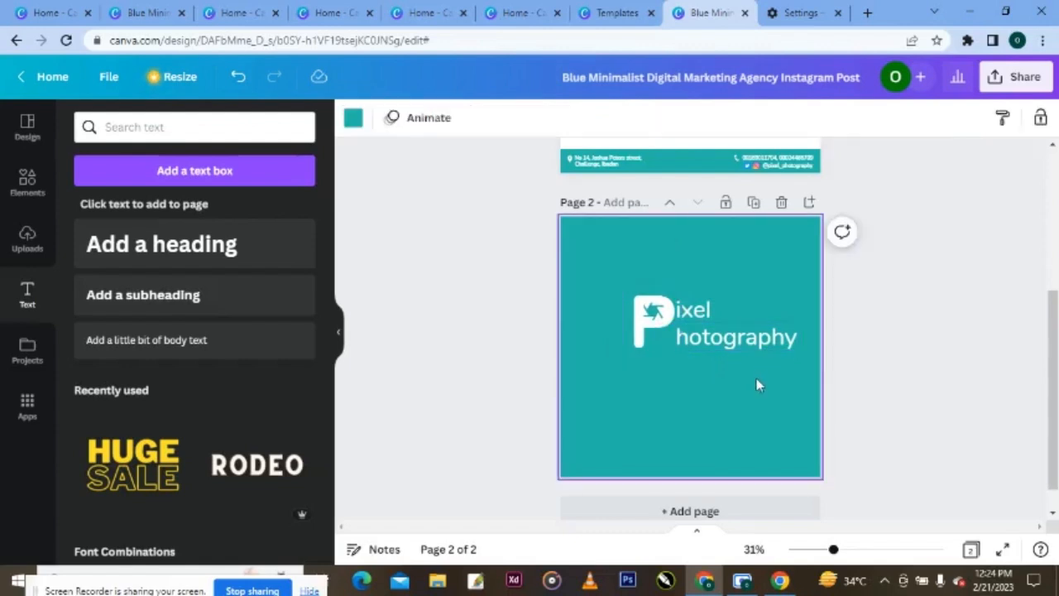
pyautogui.click(766, 349)
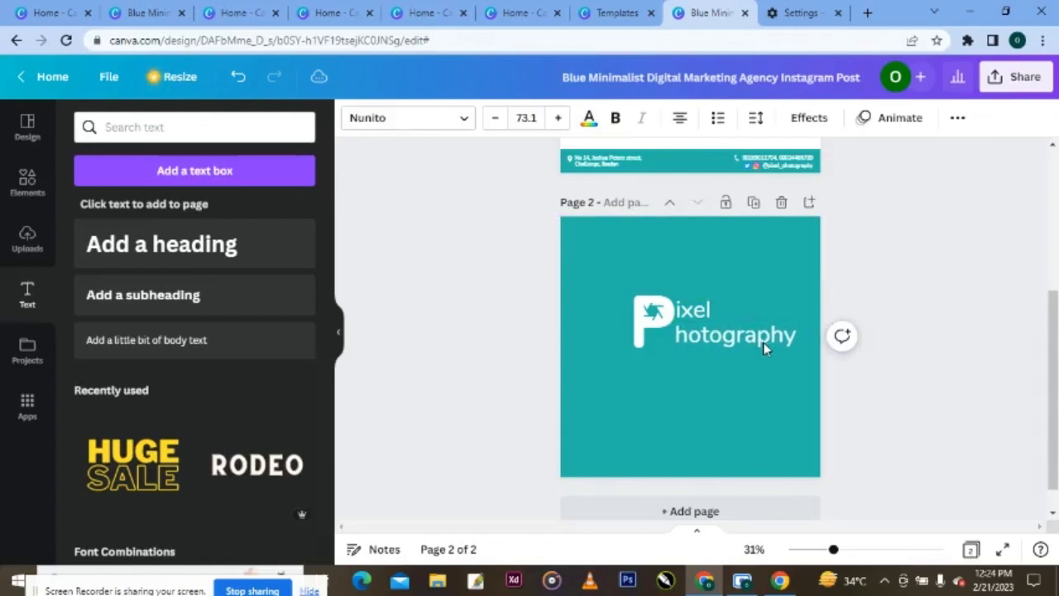
pyautogui.click(643, 343)
pyautogui.moveTo(624, 366); pyautogui.dragTo(628, 357)
pyautogui.moveTo(658, 322); pyautogui.dragTo(658, 326)
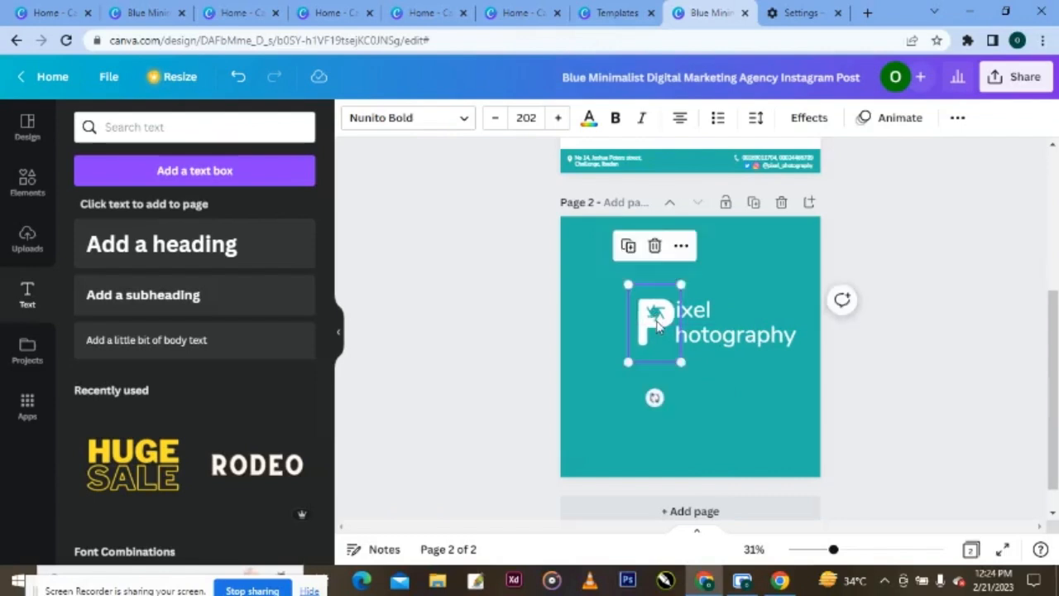
pyautogui.click(721, 343)
pyautogui.moveTo(722, 344); pyautogui.dragTo(722, 344)
pyautogui.click(649, 327)
# - Shrink the P to match the text height and group all logo pieces
pyautogui.moveTo(627, 360); pyautogui.dragTo(638, 339)
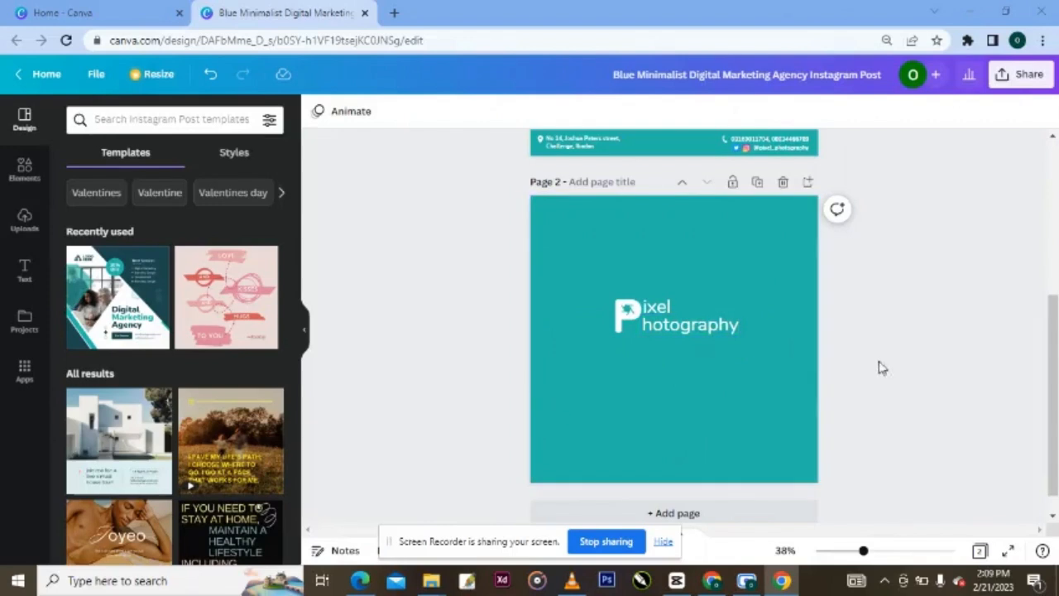
pyautogui.moveTo(880, 359); pyautogui.dragTo(590, 285)
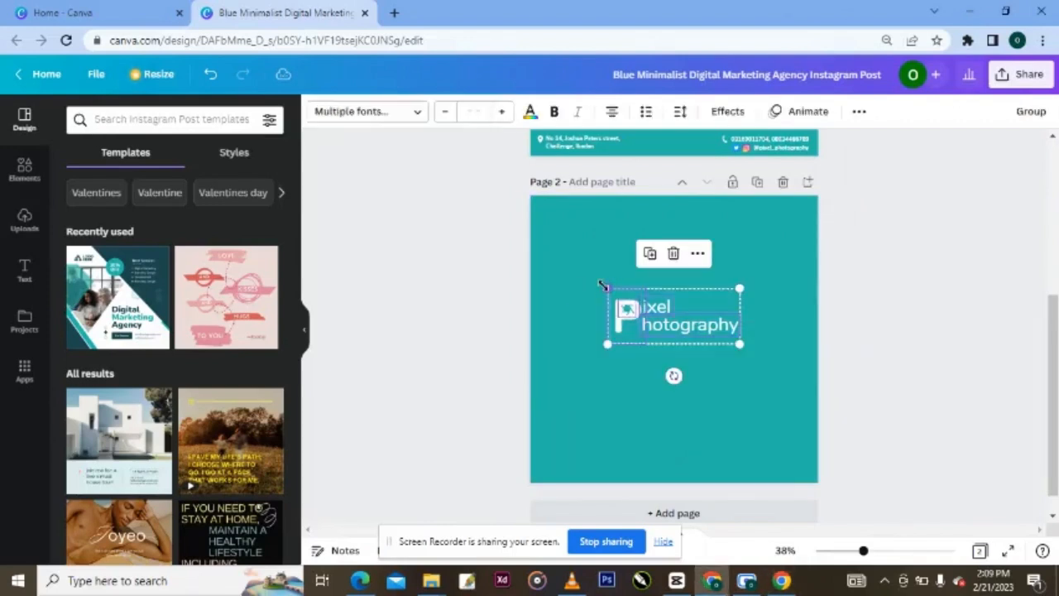
pyautogui.hotkey('ctrl', 'g')
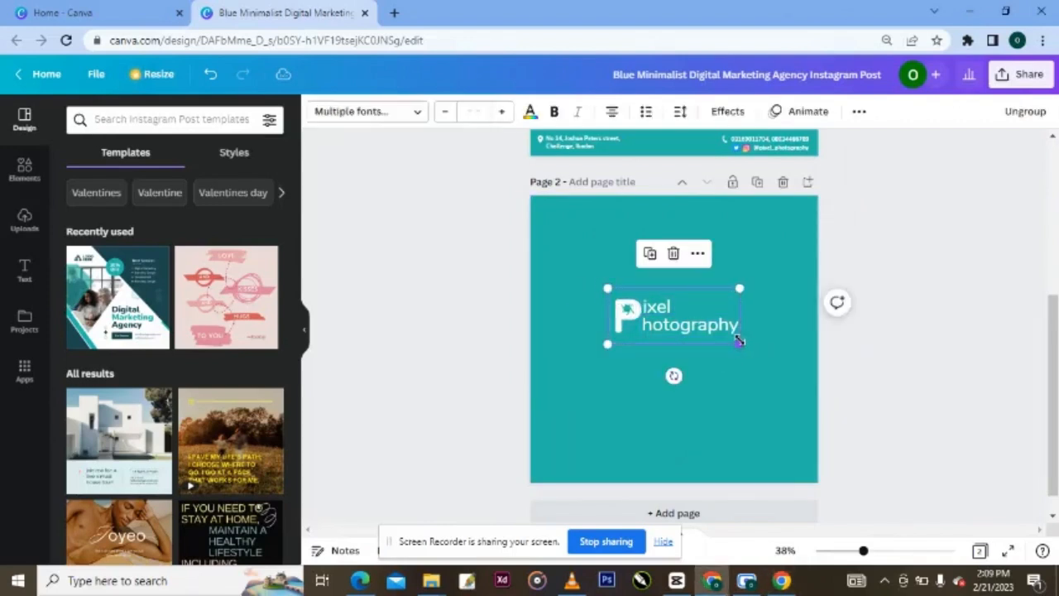
# - Shrink the grouped logo, move it top-left, and paste a copy onto Page 1
pyautogui.moveTo(739, 343); pyautogui.dragTo(672, 346)
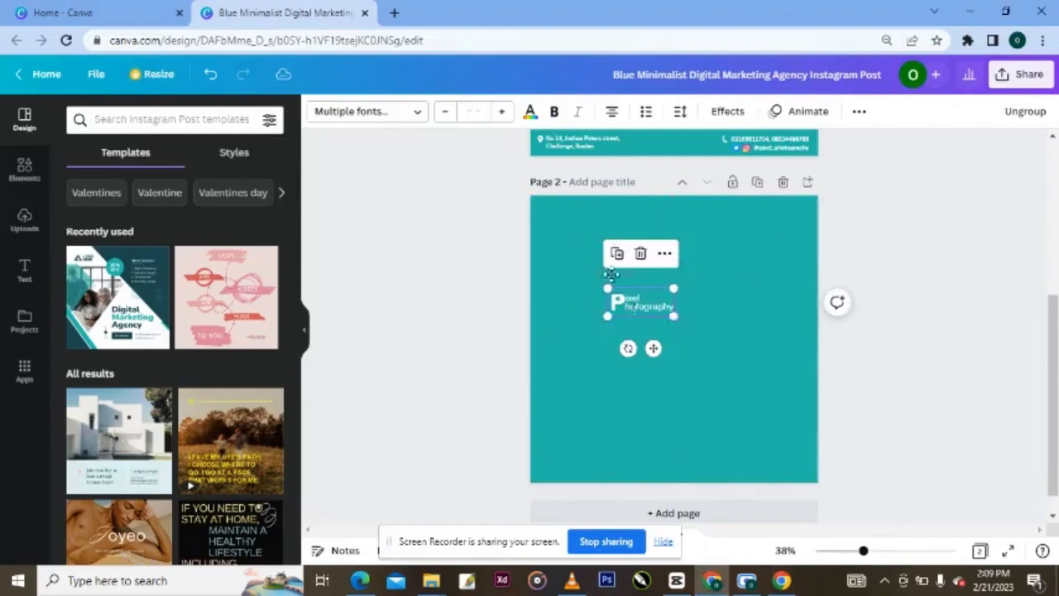
pyautogui.moveTo(612, 281); pyautogui.dragTo(603, 232)
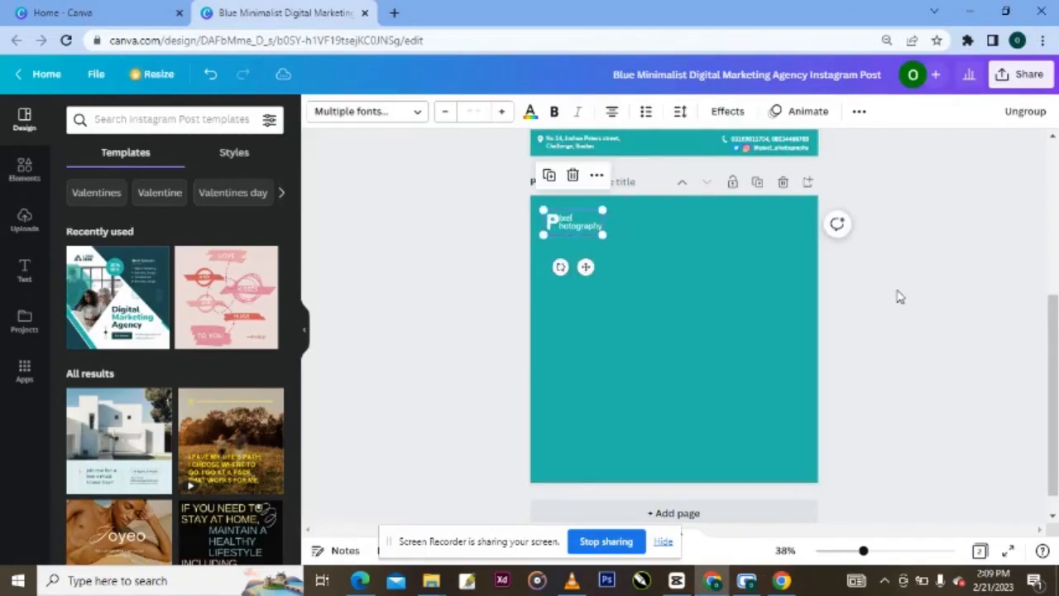
pyautogui.moveTo(1054, 318); pyautogui.dragTo(1051, 145)
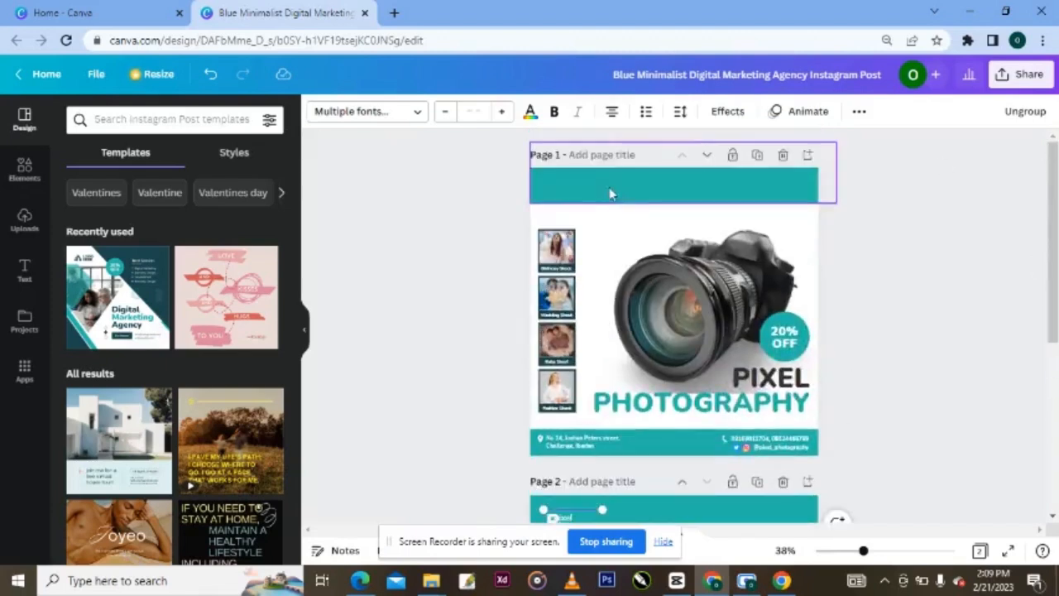
pyautogui.hotkey('ctrl', 'v')
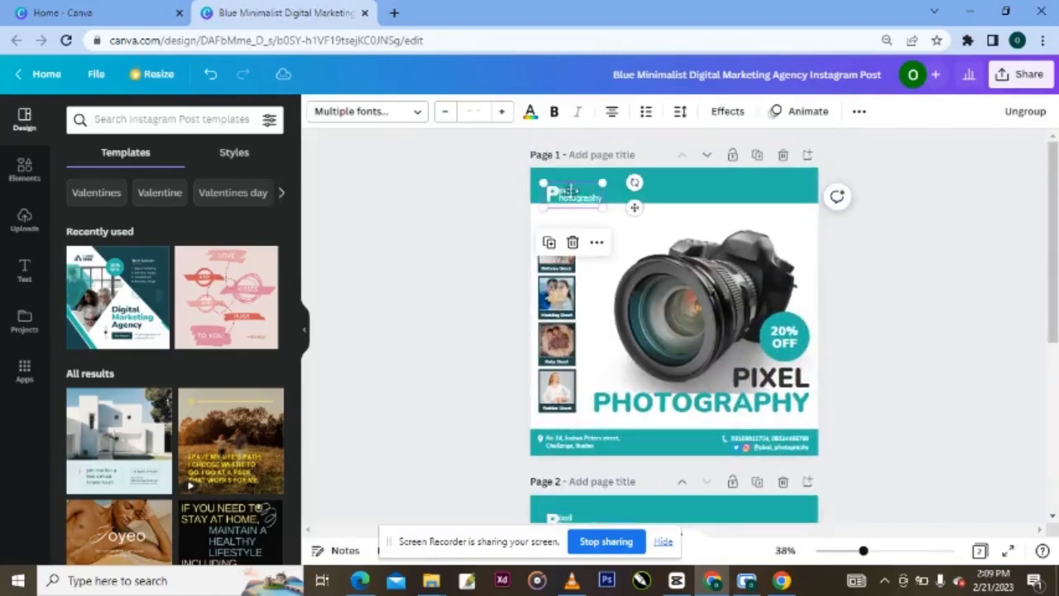
# - Place the logo at the header's left end, aligned with the photo column's left edge
pyautogui.moveTo(582, 194)
pyautogui.mouseDown()
pyautogui.moveTo(577, 183)
pyautogui.moveTo(566, 191)
pyautogui.mouseUp()
pyautogui.click(484, 219)
pyautogui.click(554, 199)
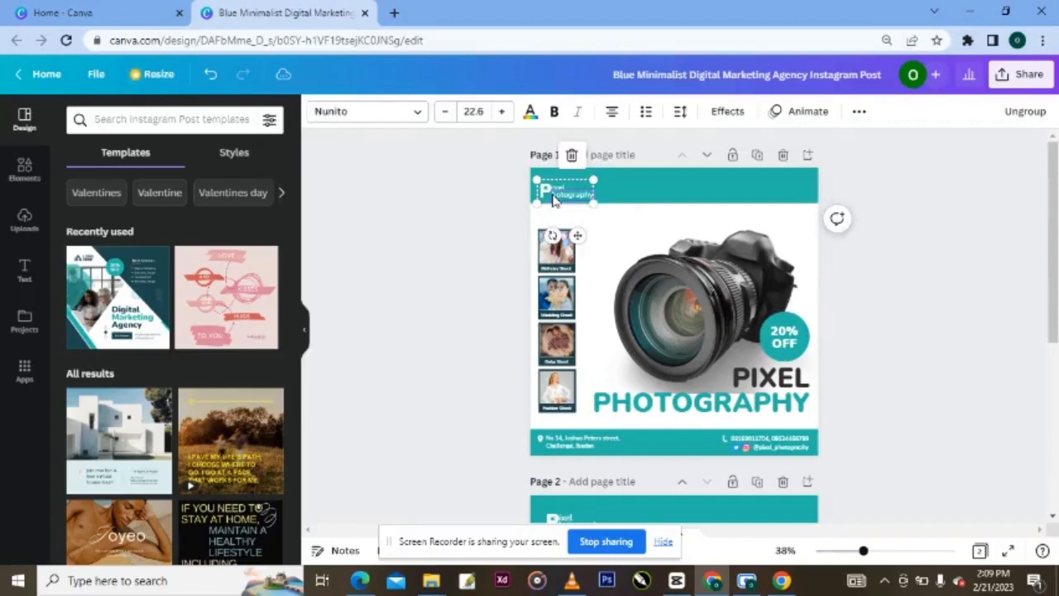
pyautogui.click(620, 231)
pyautogui.click(567, 195)
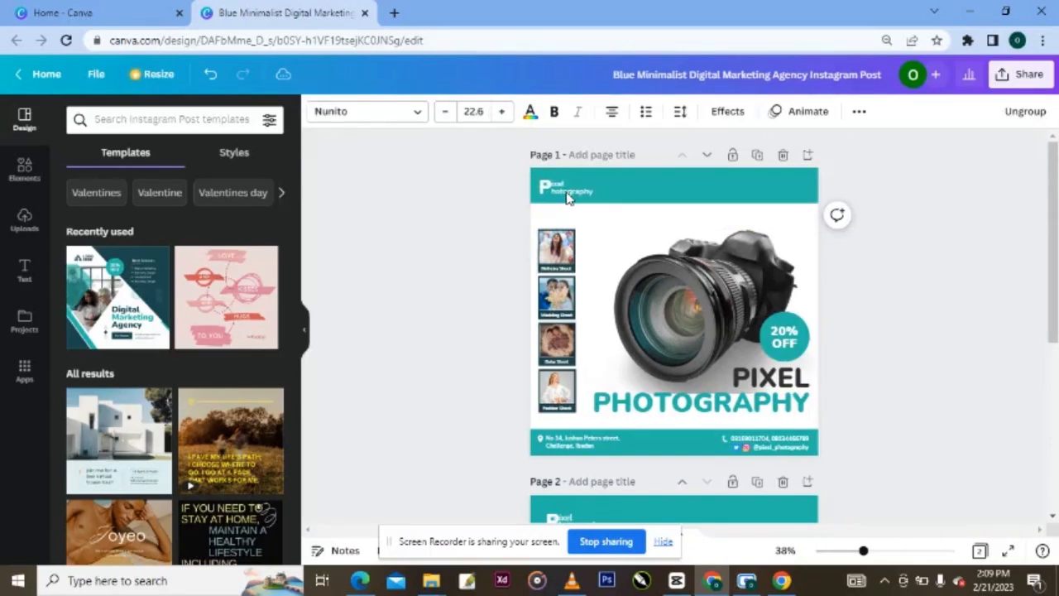
pyautogui.moveTo(566, 195); pyautogui.dragTo(568, 197)
pyautogui.click(888, 290)
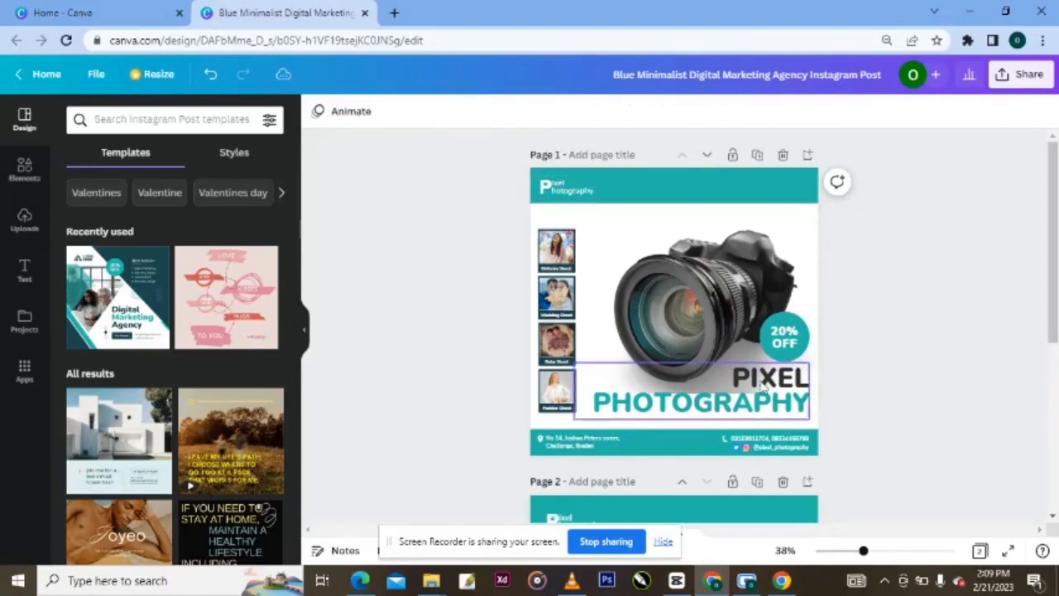
pyautogui.click(778, 447)
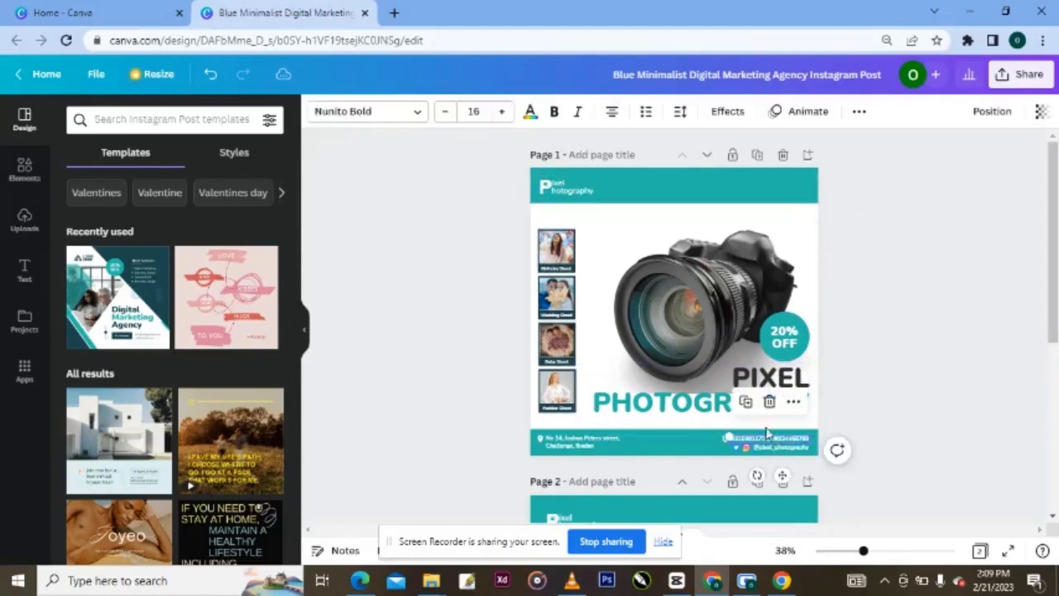
# - Copy the footer contact text into the header and replace it with 'Let's make beautiful memories'
pyautogui.moveTo(771, 444); pyautogui.dragTo(768, 225)
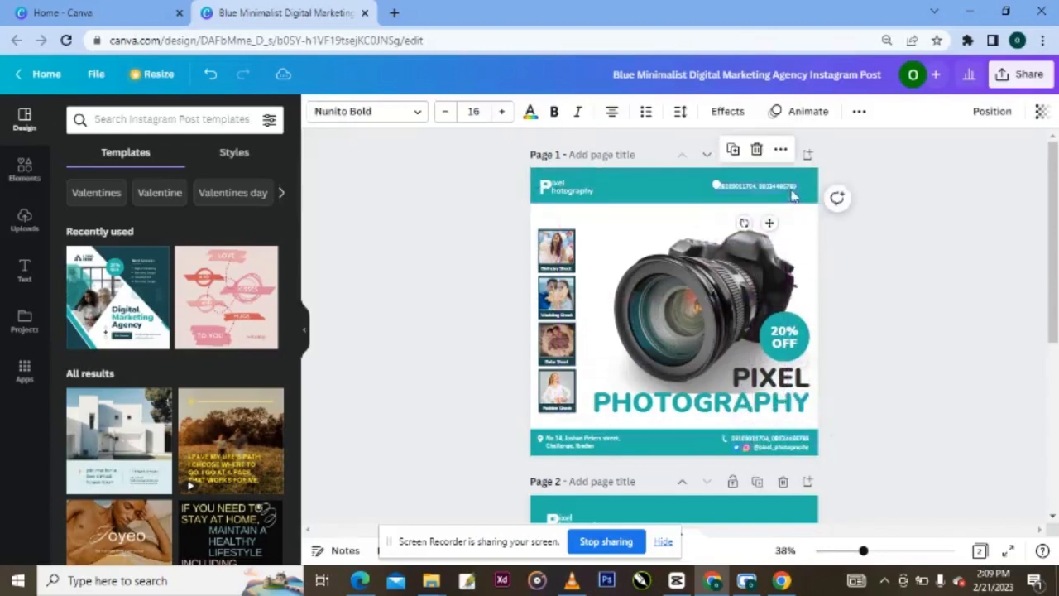
pyautogui.tripleClick(794, 187)
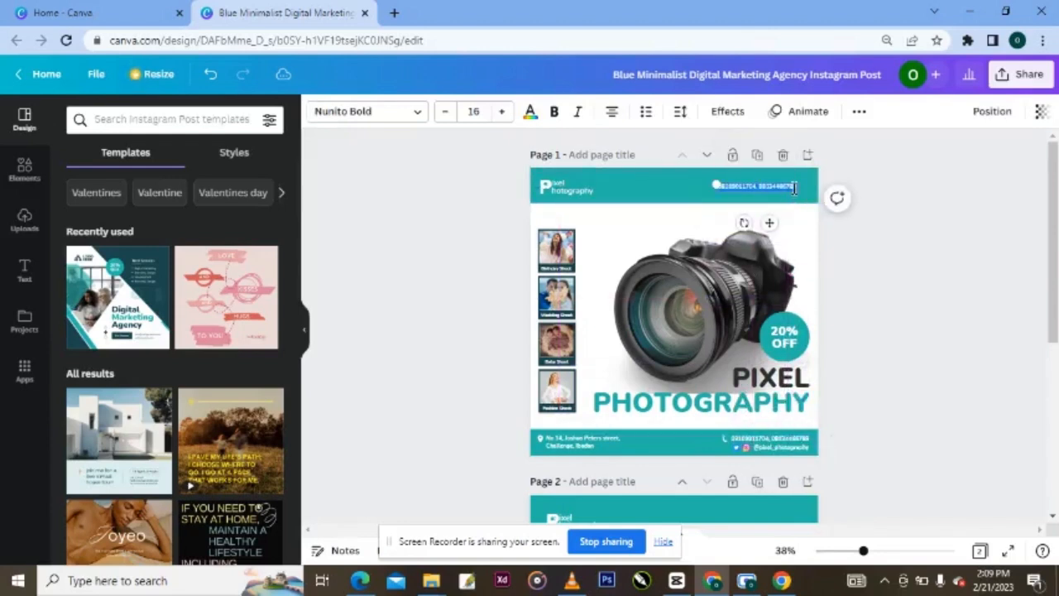
pyautogui.press('BackSpace')
pyautogui.write("Let's make beautiful memories")
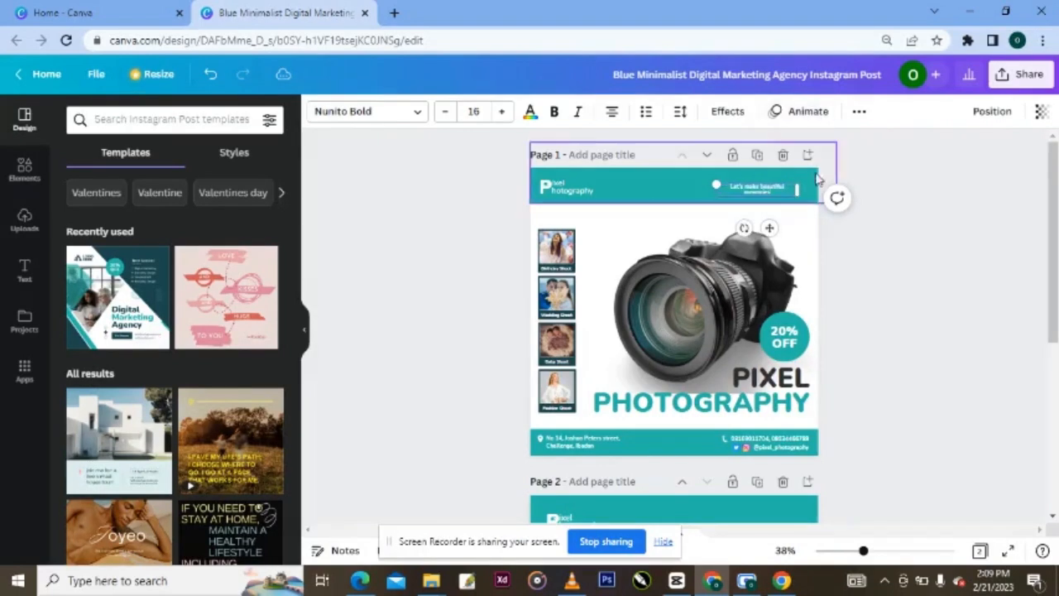
# - Widen the tagline box toward the page edge and raise its font size to 19
pyautogui.moveTo(797, 192); pyautogui.dragTo(798, 191)
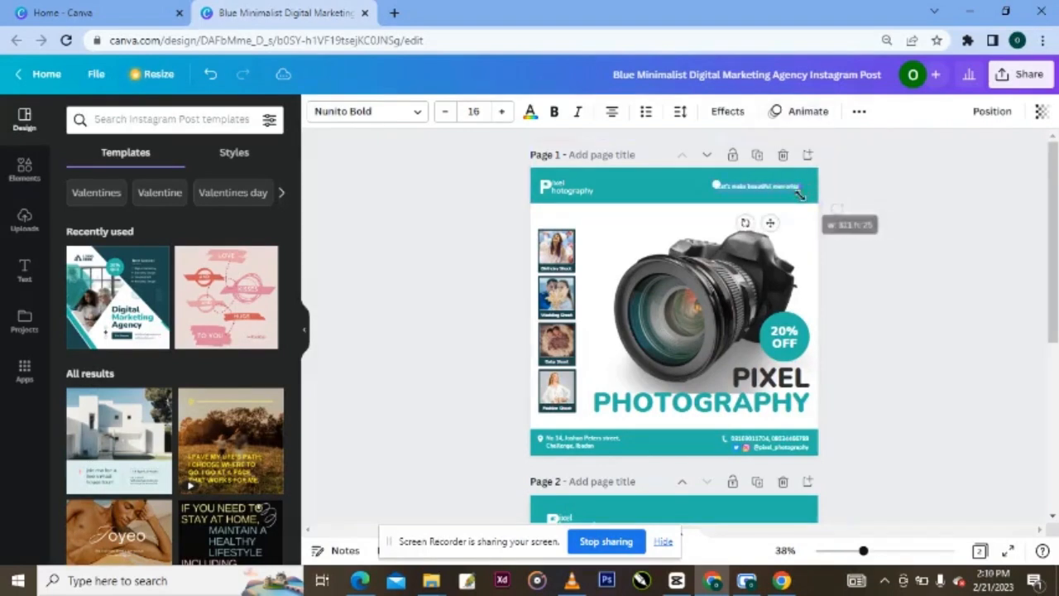
pyautogui.click(500, 111)
pyautogui.click(499, 111)
pyautogui.click(500, 115)
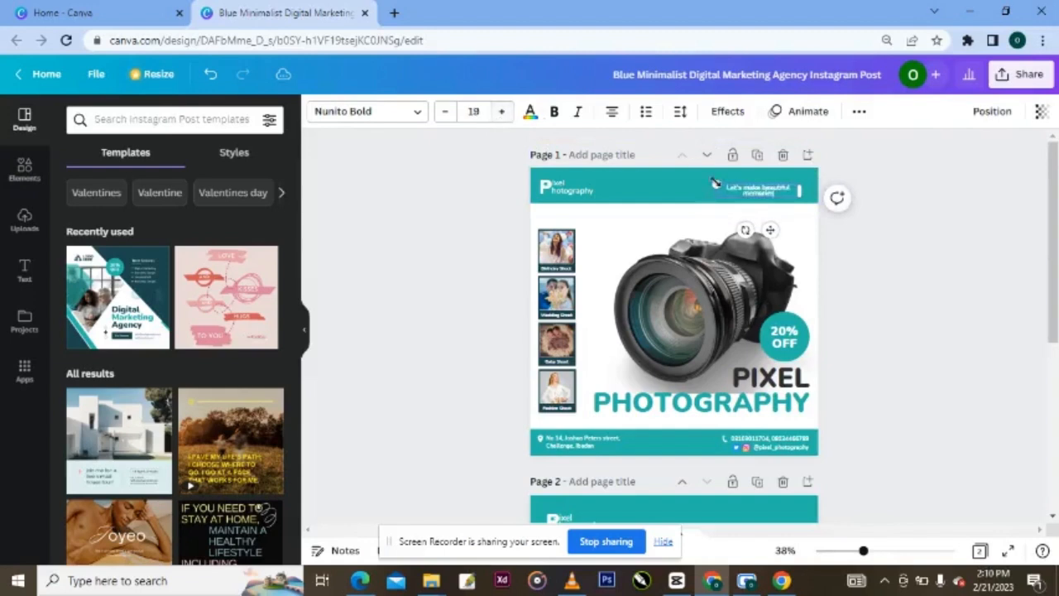
pyautogui.moveTo(801, 188); pyautogui.dragTo(819, 189)
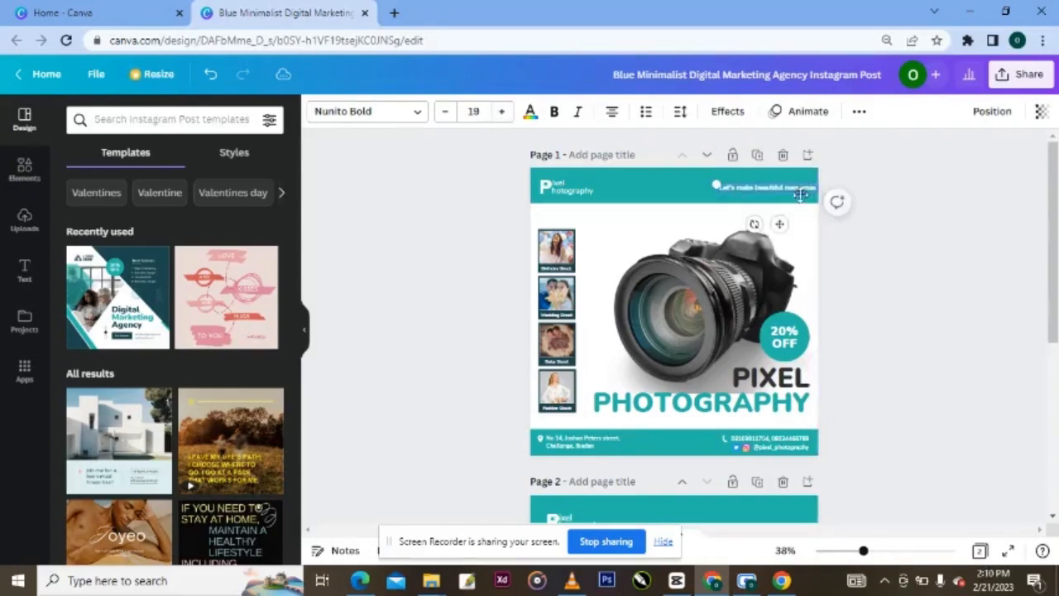
pyautogui.moveTo(780, 225); pyautogui.dragTo(769, 227)
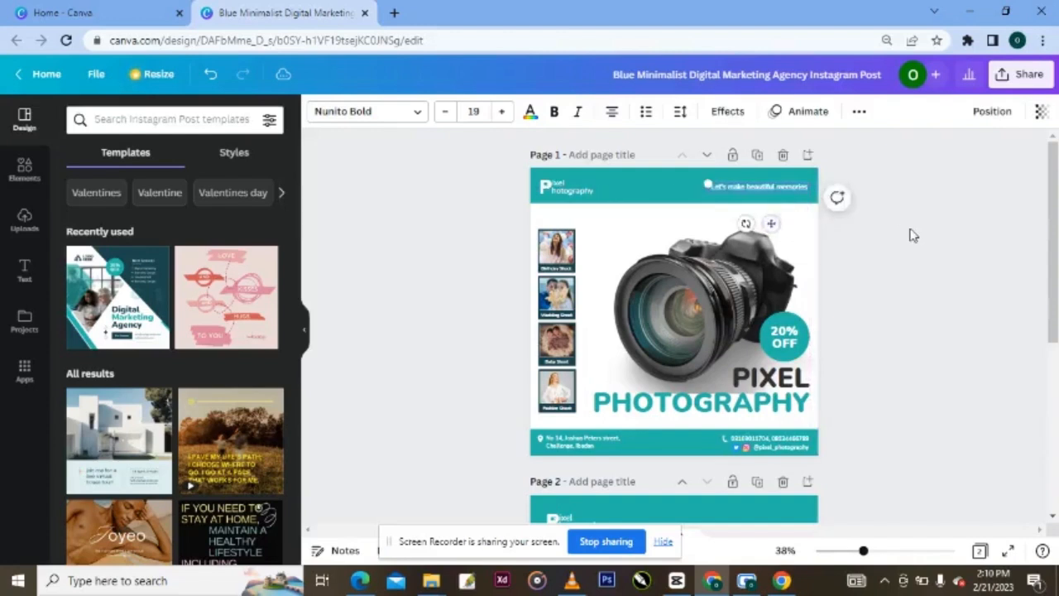
pyautogui.click(910, 234)
# - Reduce the tagline's font size back to 18
pyautogui.click(776, 195)
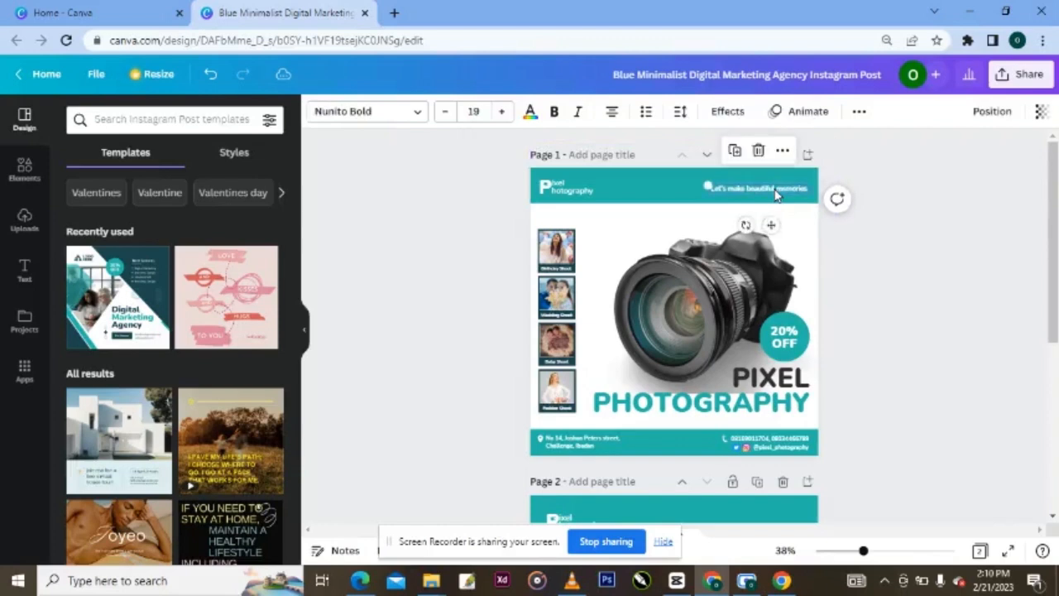
pyautogui.click(883, 326)
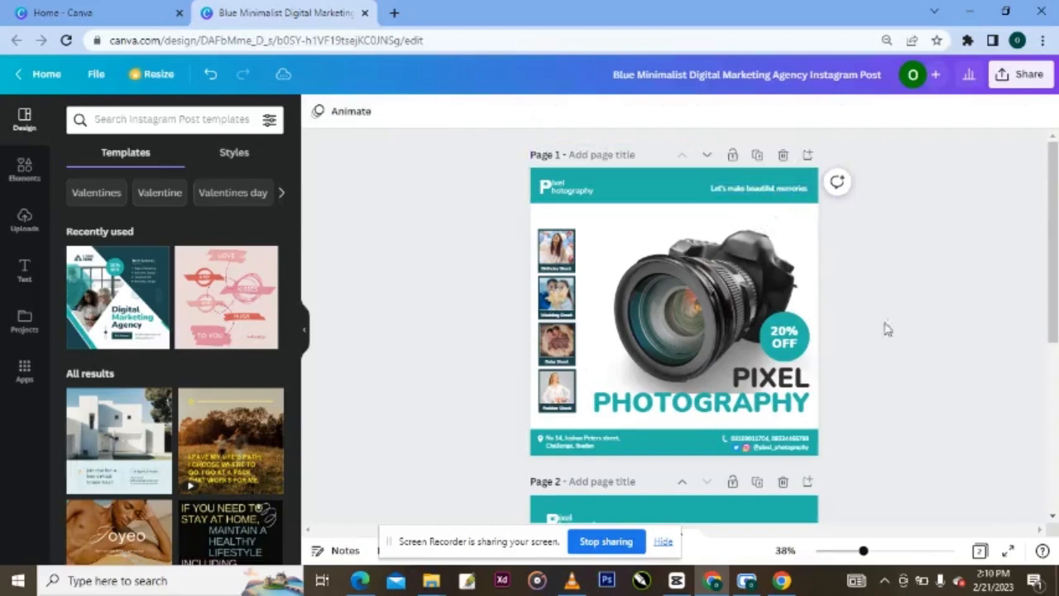
pyautogui.click(542, 446)
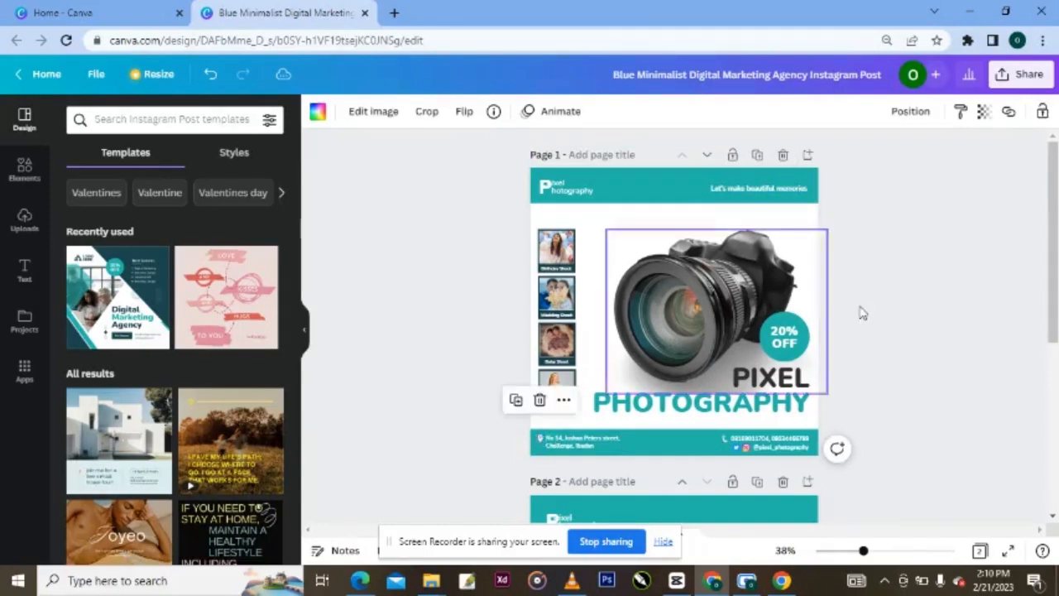
pyautogui.click(800, 188)
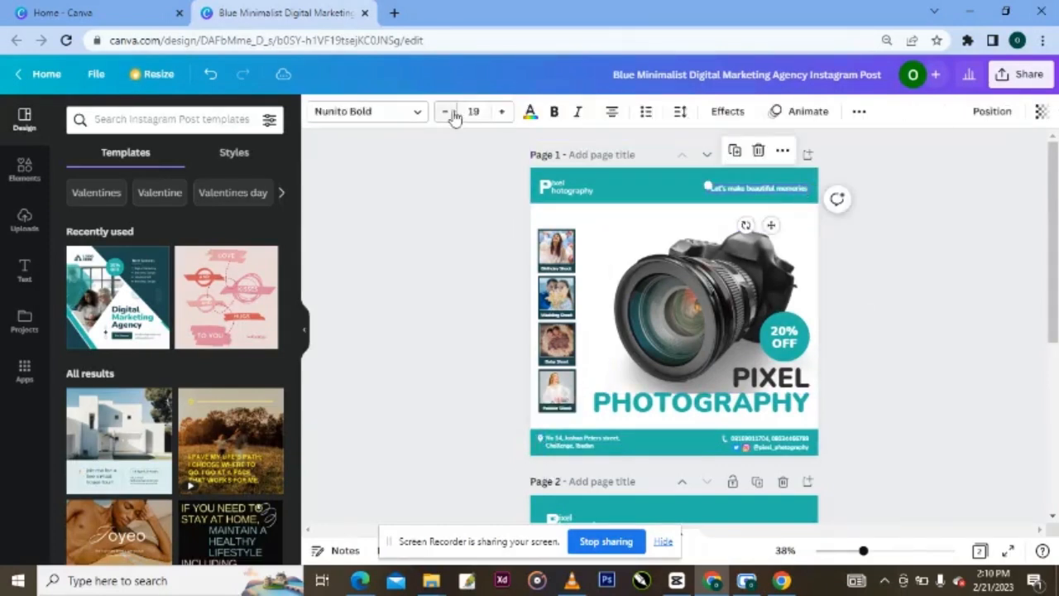
pyautogui.click(966, 258)
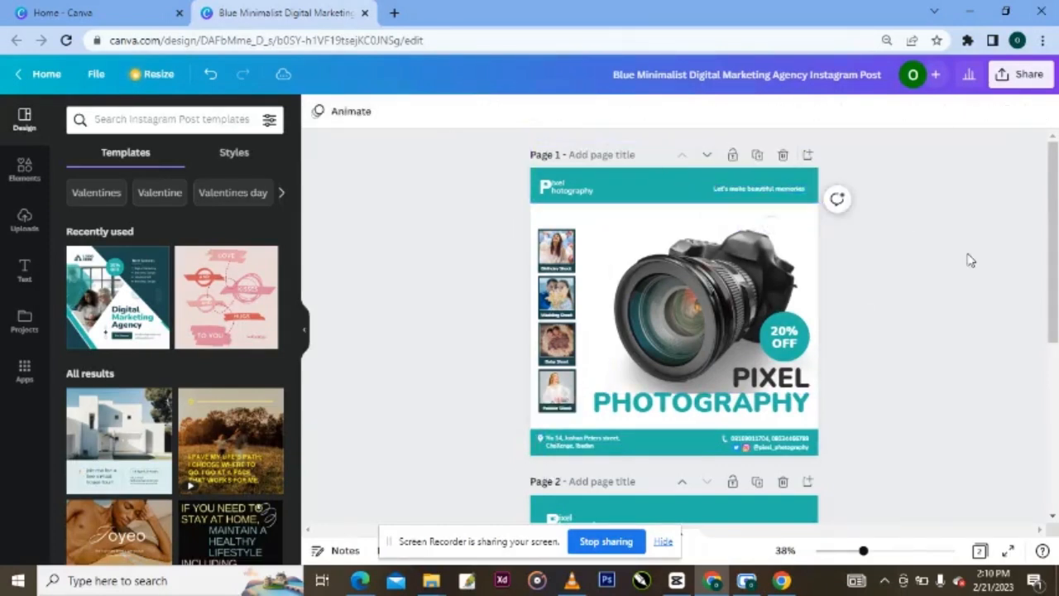
# - Narrow the tagline box to fit its text and nudge it slightly right
pyautogui.click(799, 196)
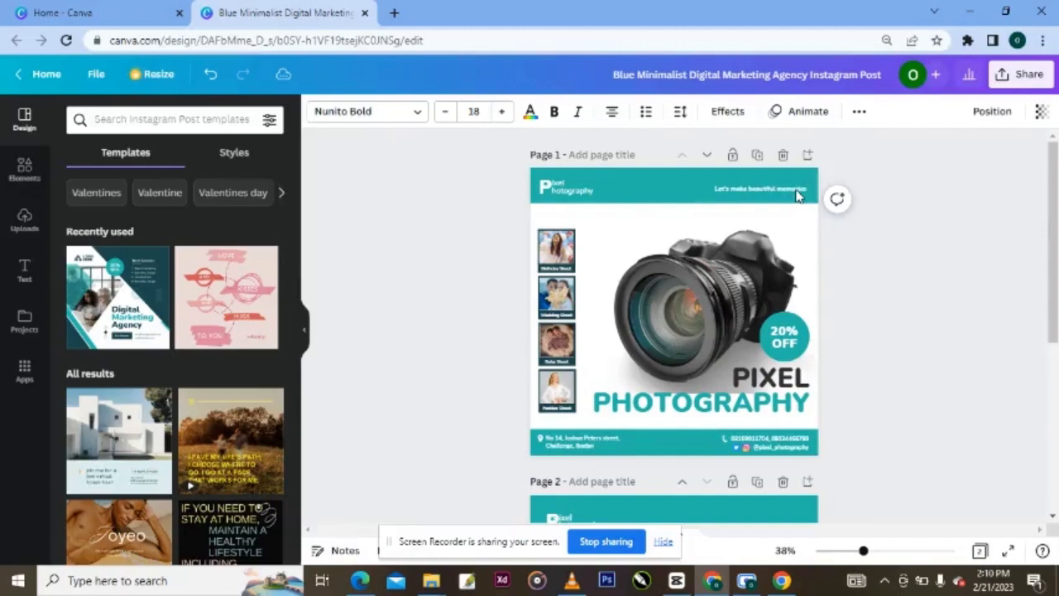
pyautogui.click(796, 194)
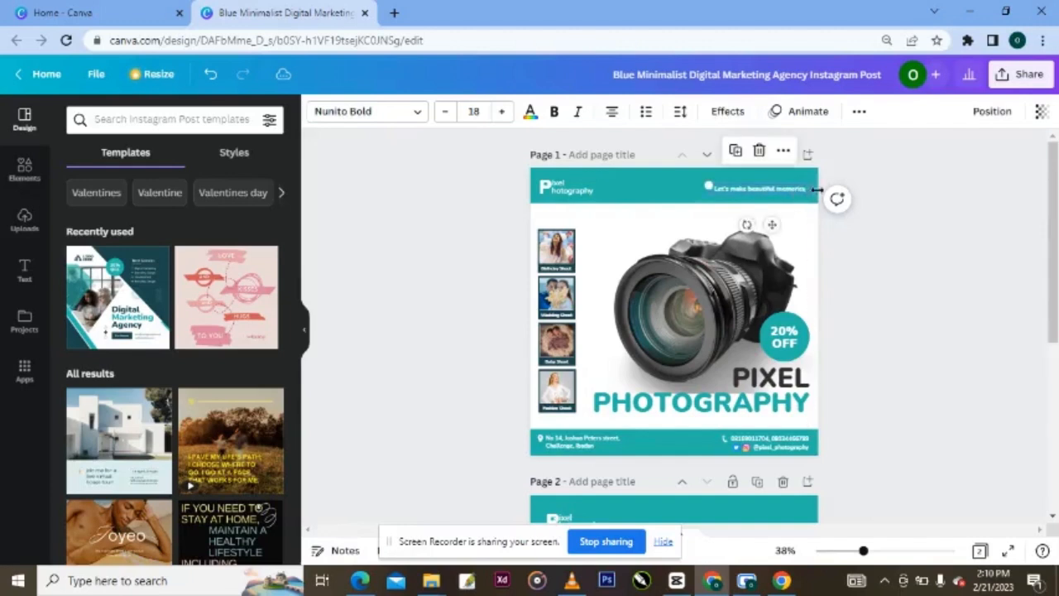
pyautogui.click(806, 192)
pyautogui.moveTo(814, 190); pyautogui.dragTo(801, 189)
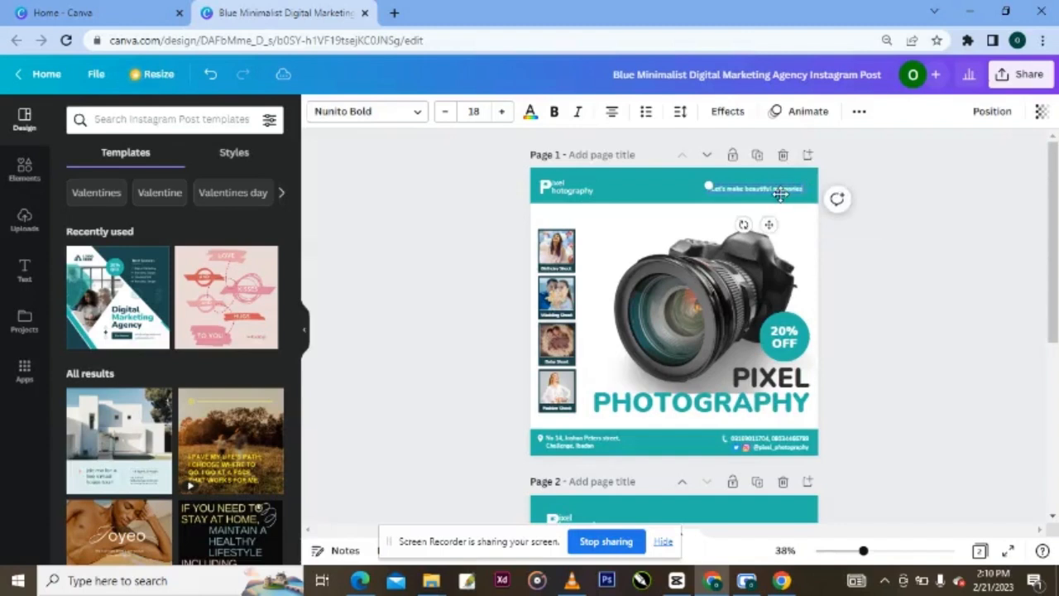
pyautogui.click(725, 184)
pyautogui.click(730, 186)
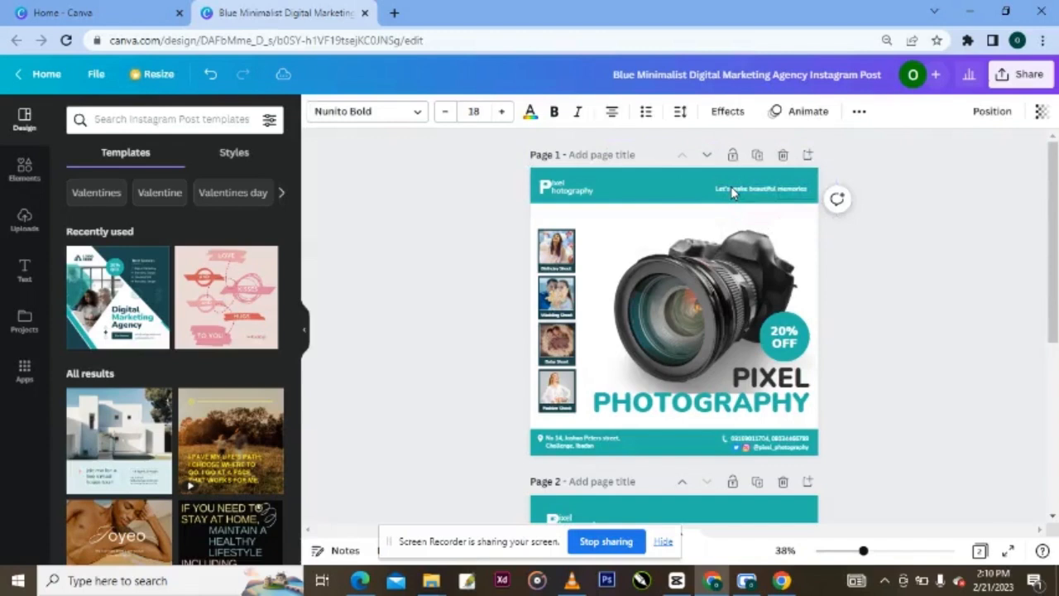
pyautogui.press('Right')
pyautogui.press('Right')
pyautogui.click(874, 299)
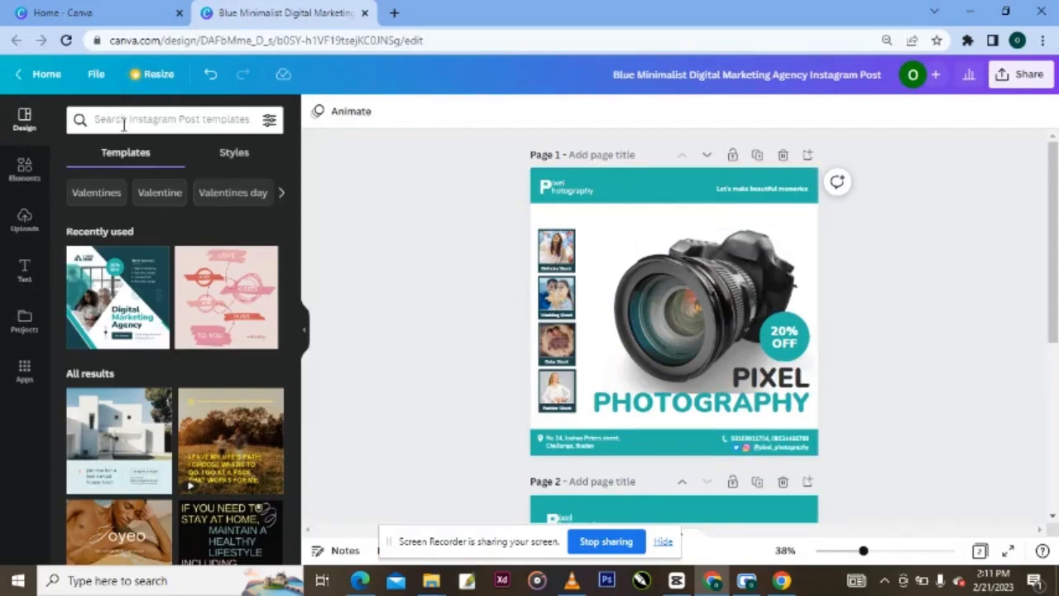
# - Search Elements photos for 'photography' and add the camera-gear flat-lay photo to page 1
pyautogui.click(24, 169)
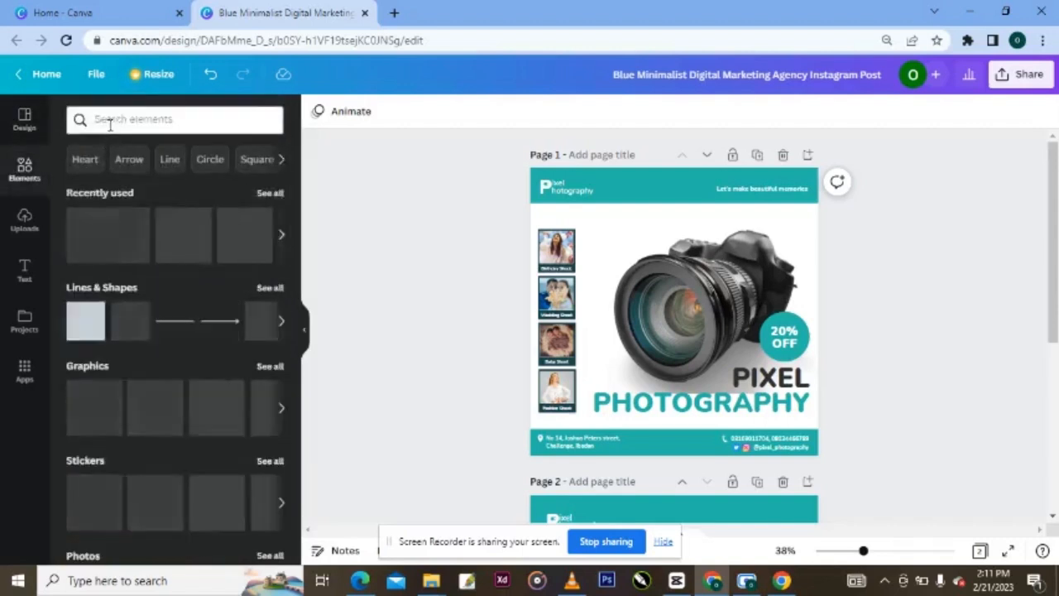
pyautogui.click(110, 120)
pyautogui.write('p')
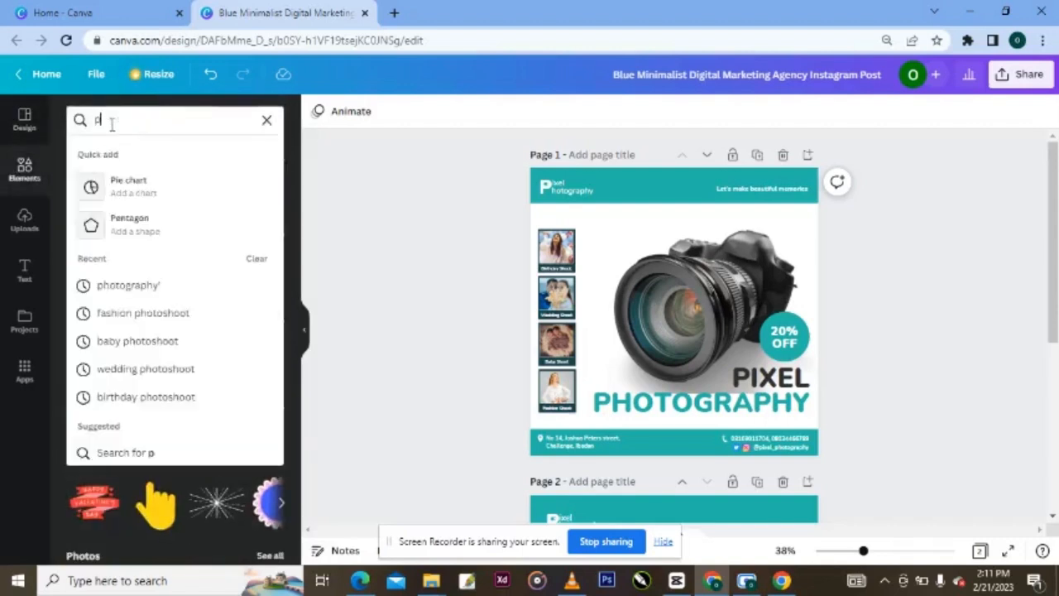
pyautogui.write('hotograp')
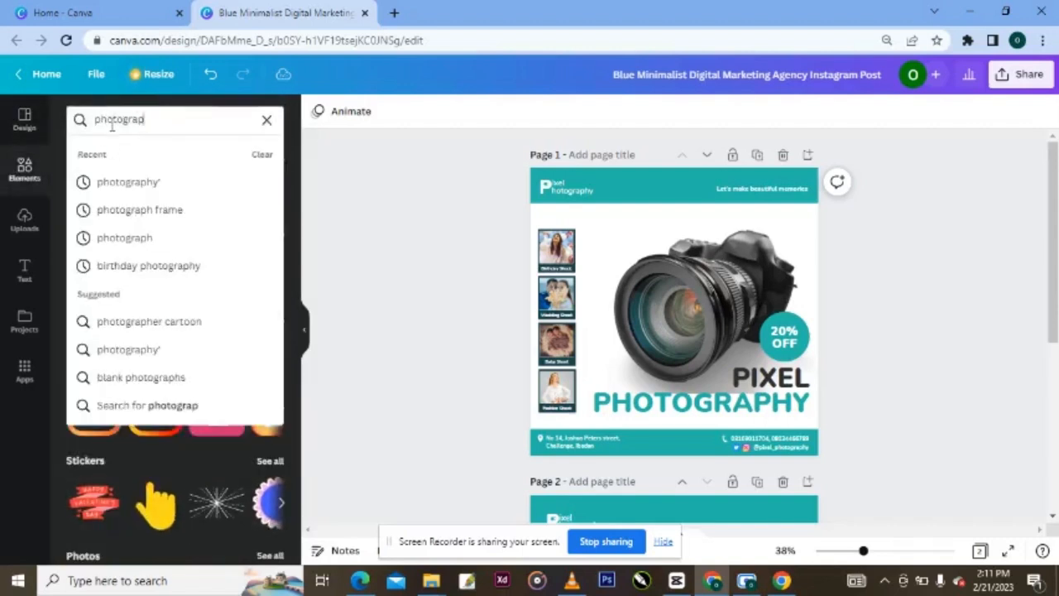
pyautogui.write('hy')
pyautogui.click(157, 182)
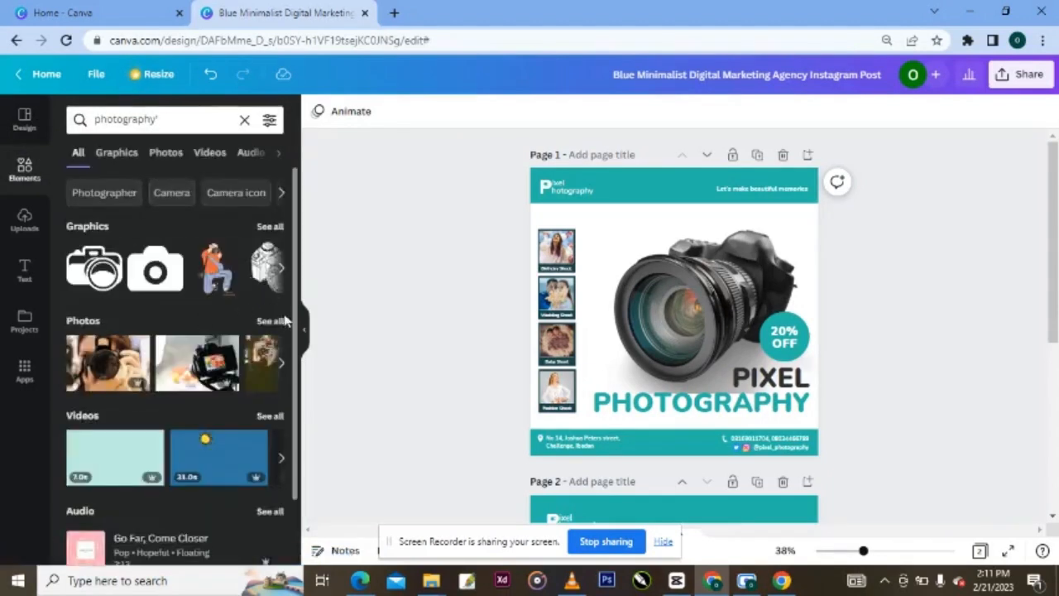
pyautogui.click(272, 320)
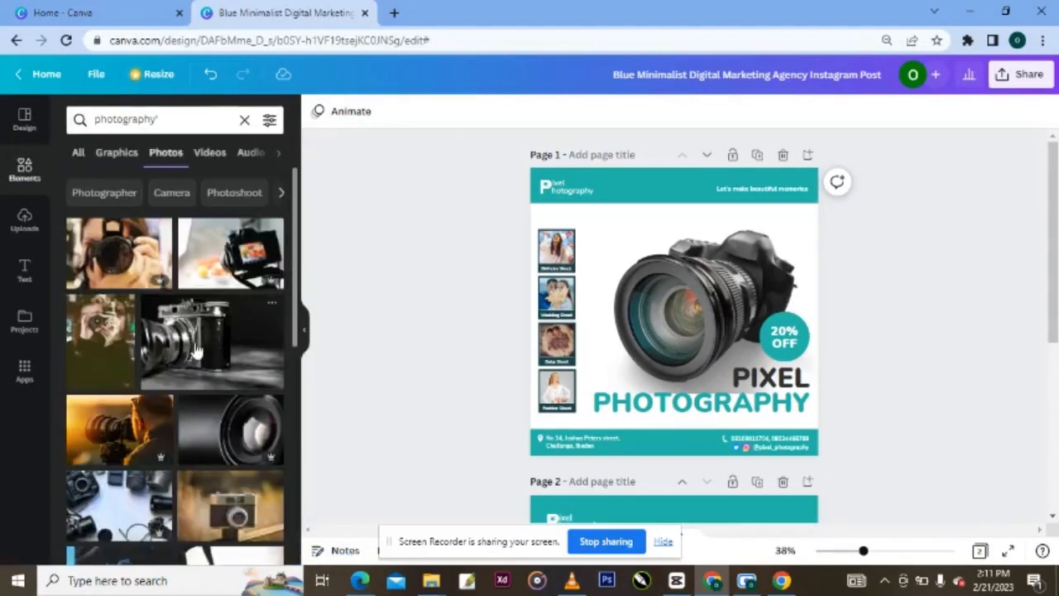
pyautogui.click(136, 522)
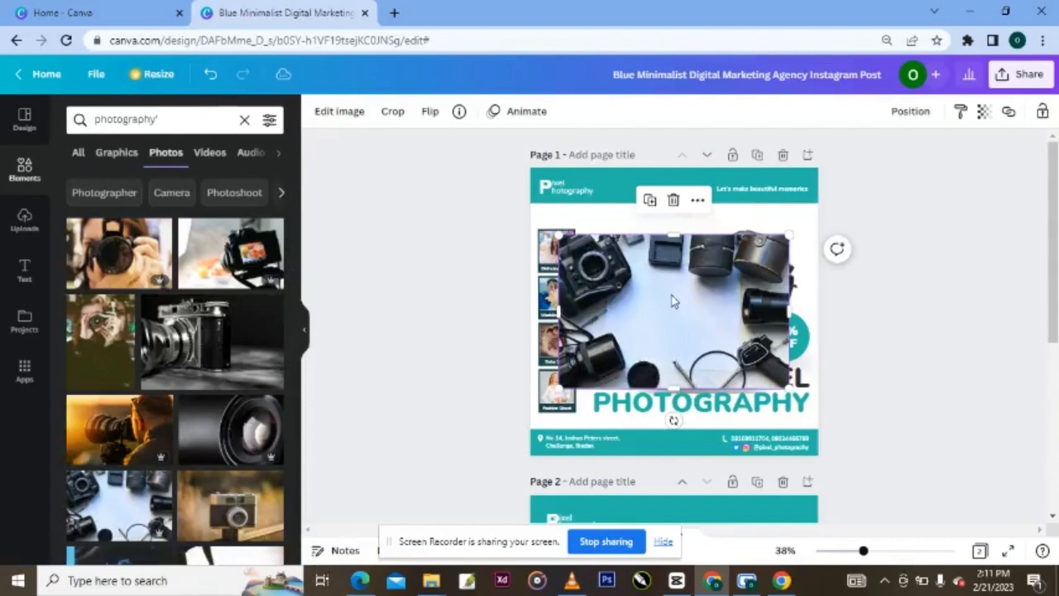
# - Enlarge and centre the camera photo so it covers the poster's middle area
pyautogui.moveTo(672, 302); pyautogui.dragTo(642, 270)
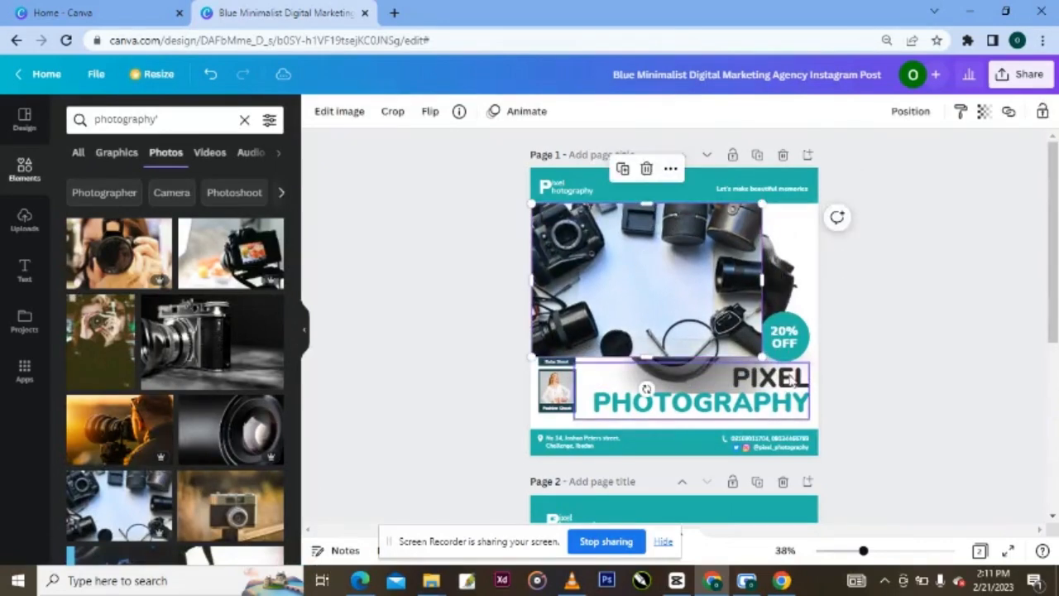
pyautogui.moveTo(761, 357); pyautogui.dragTo(874, 431)
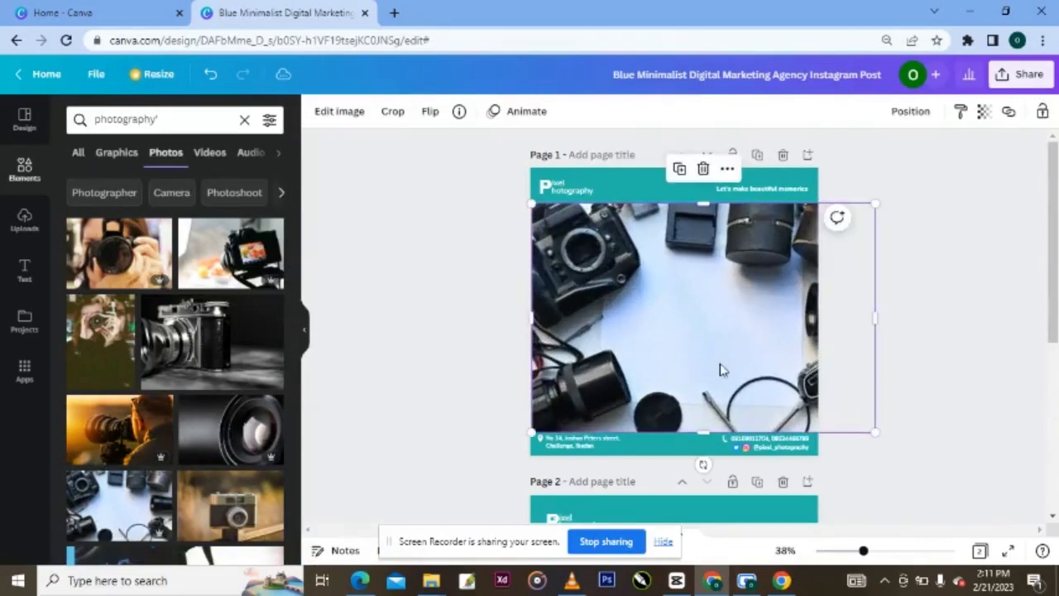
pyautogui.moveTo(700, 350); pyautogui.dragTo(672, 357)
# - Send the camera-gear photo to the back, behind all other page elements
pyautogui.rightClick(754, 309)
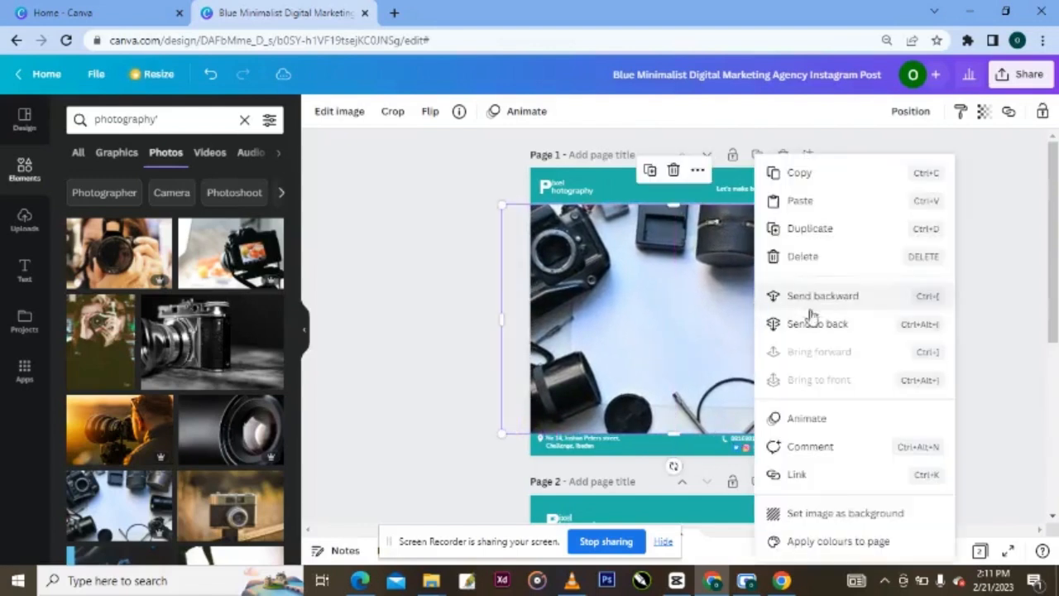
pyautogui.click(817, 326)
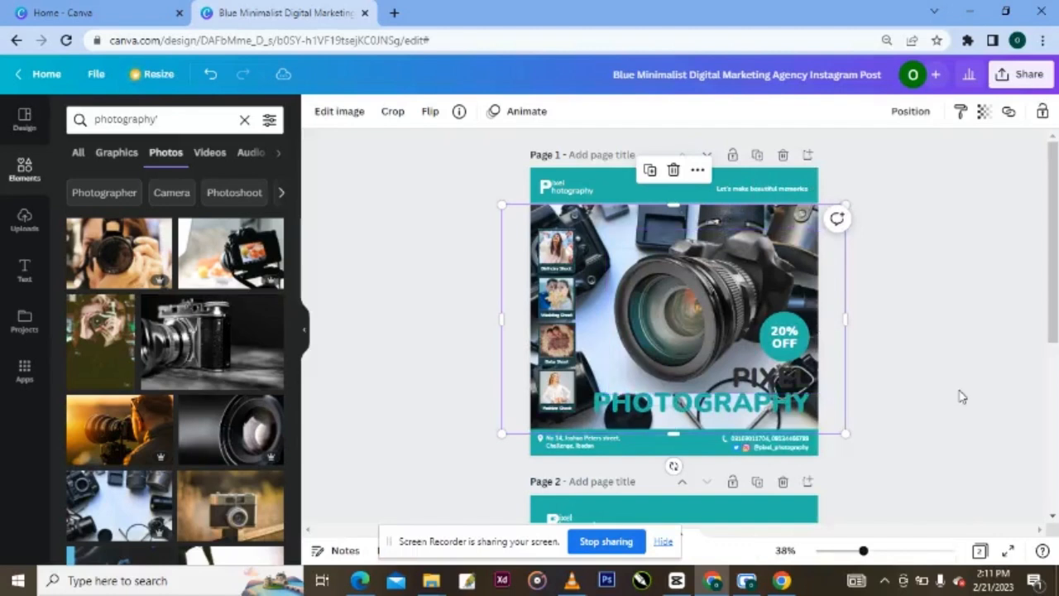
pyautogui.click(946, 385)
pyautogui.click(604, 311)
# - Set the background photo's transparency to 6 so it becomes a faint backdrop
pyautogui.click(983, 111)
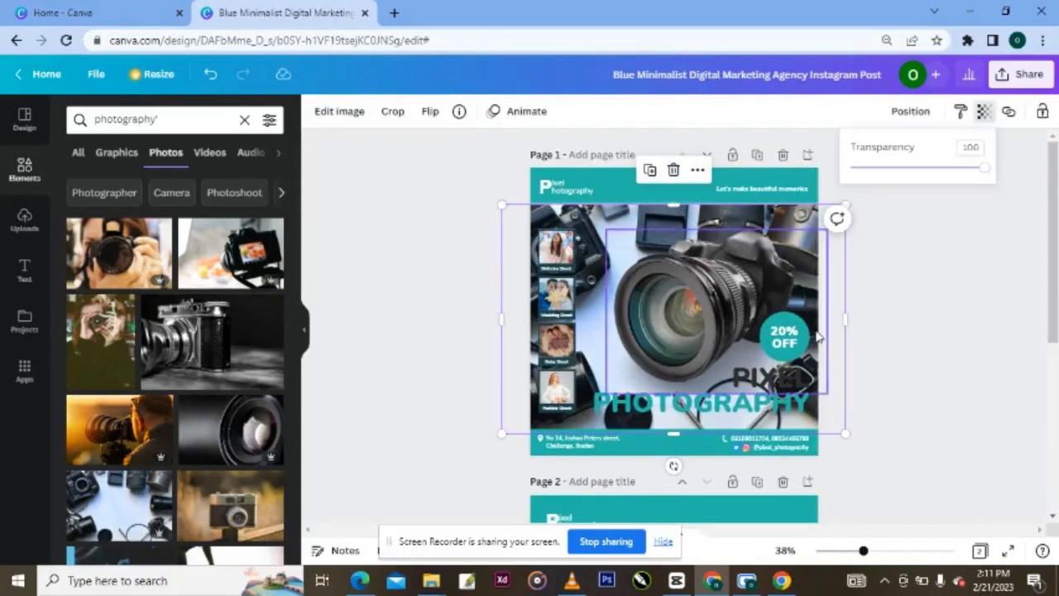
pyautogui.moveTo(983, 168); pyautogui.dragTo(858, 177)
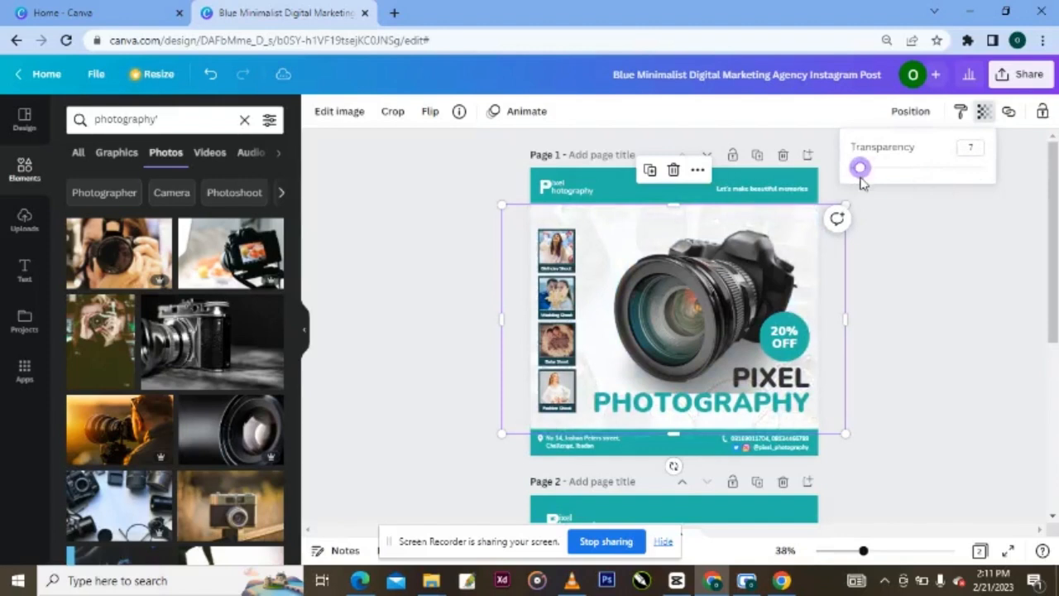
pyautogui.click(929, 221)
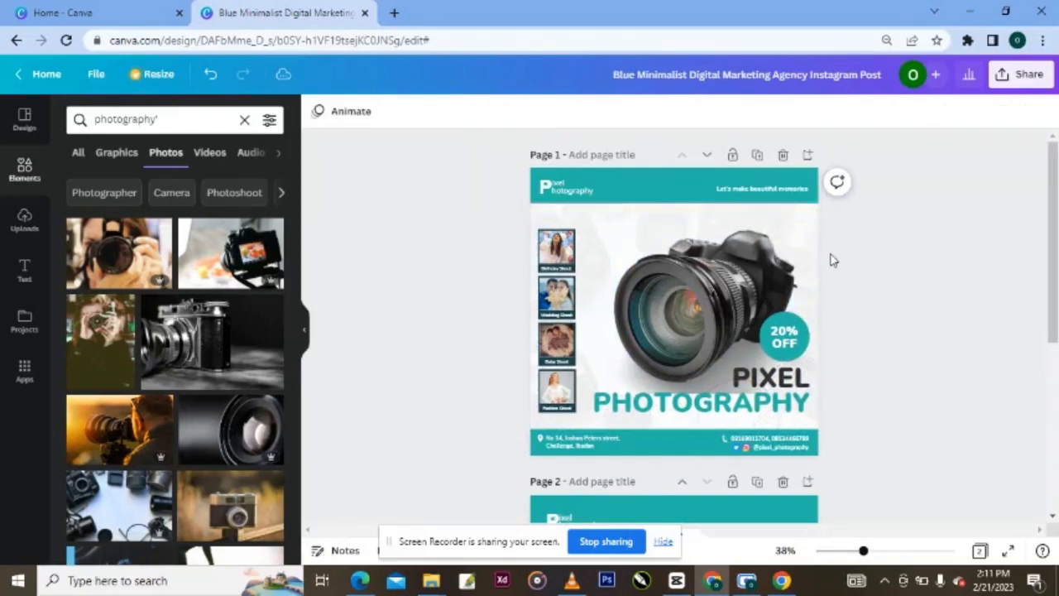
pyautogui.click(810, 240)
pyautogui.click(801, 220)
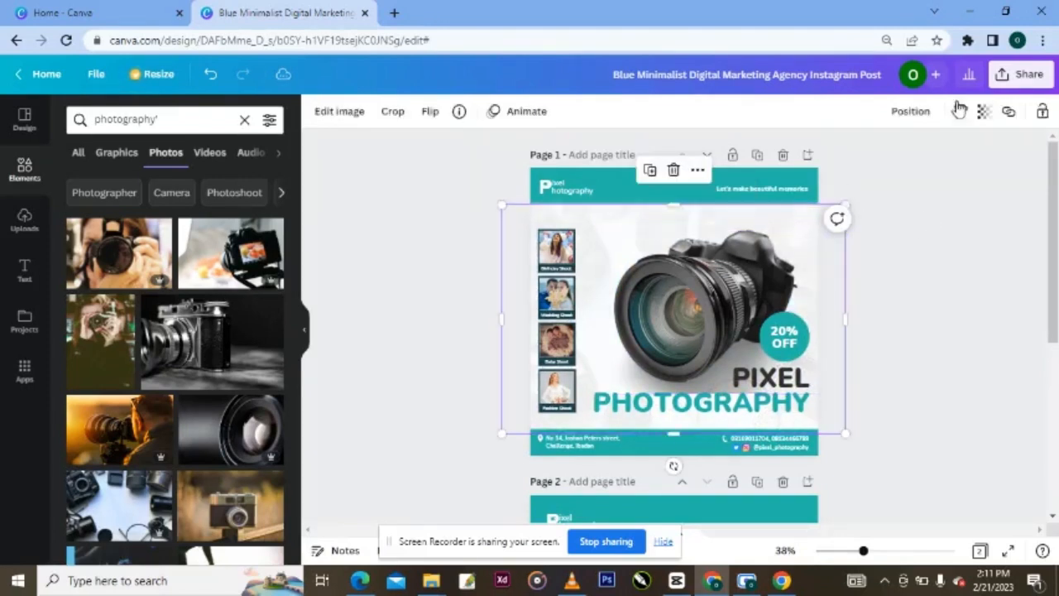
pyautogui.click(983, 111)
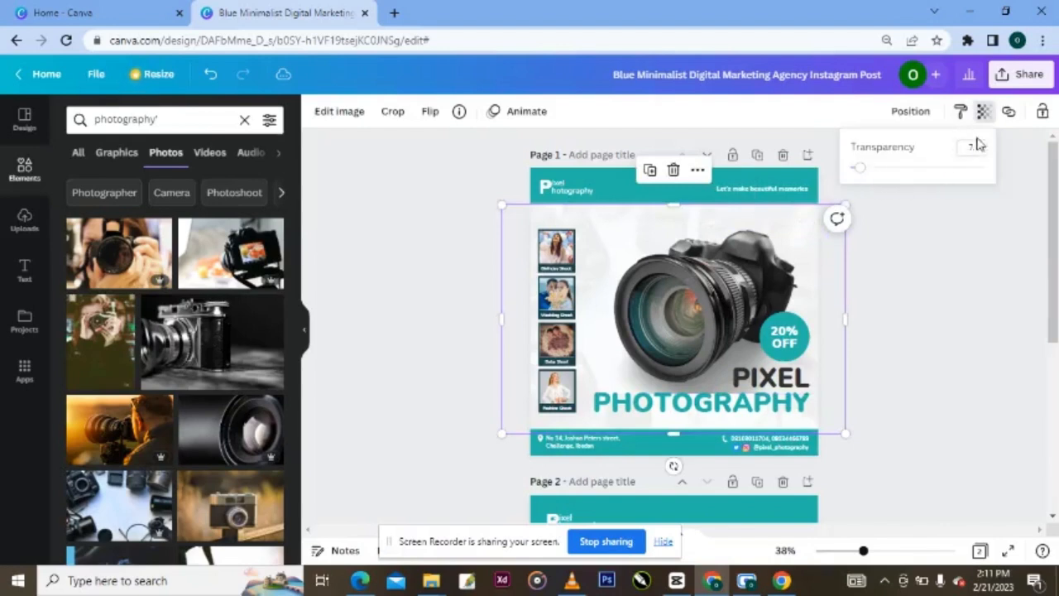
pyautogui.click(979, 148)
pyautogui.write('6')
pyautogui.click(948, 239)
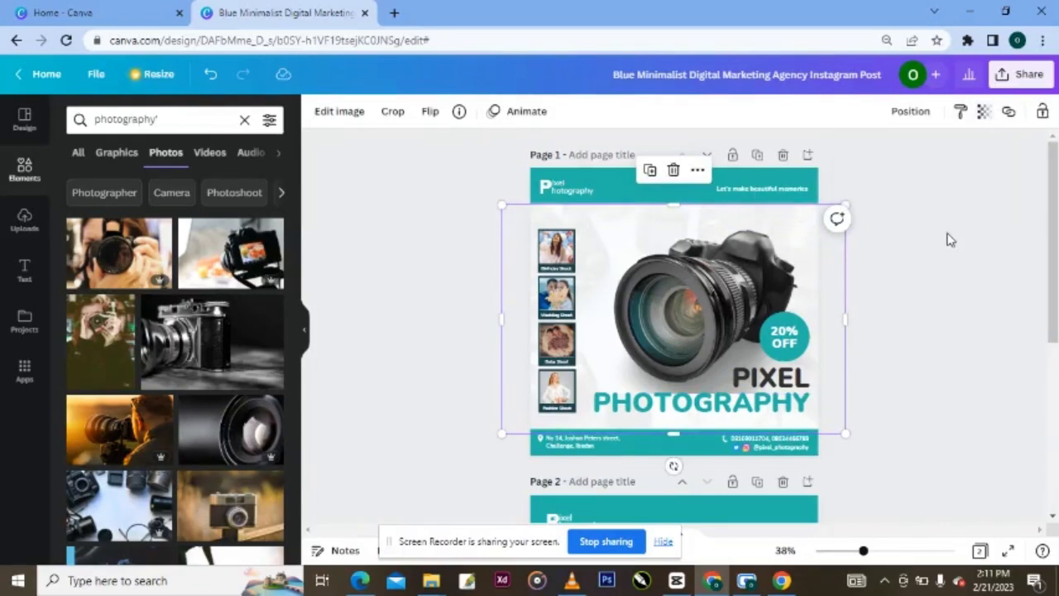
pyautogui.click(913, 269)
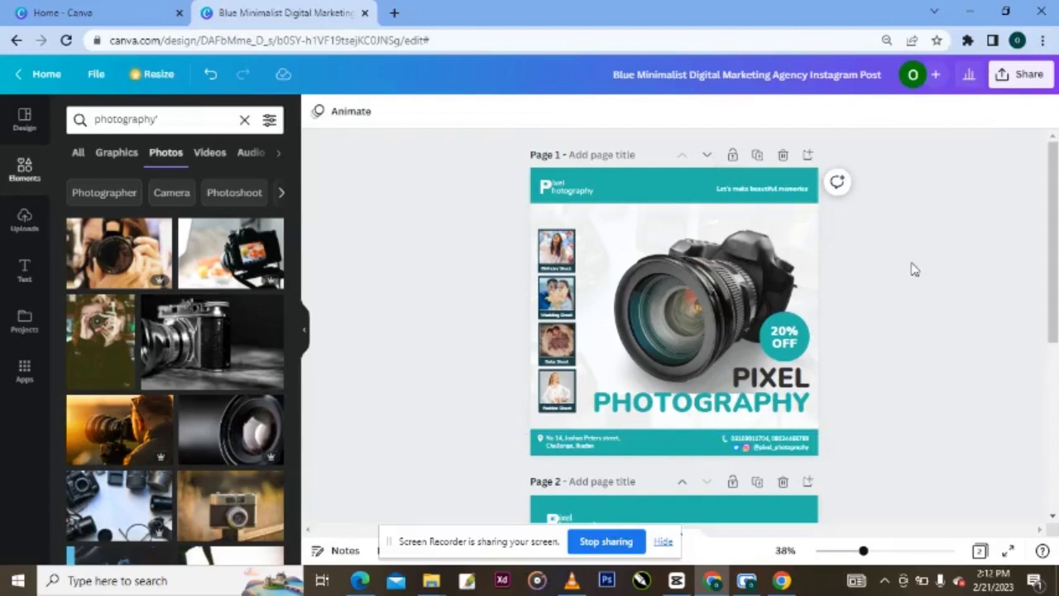
# - Hide the side panel, preview the finished flyer full screen, then bring up the File menu
pyautogui.click(304, 335)
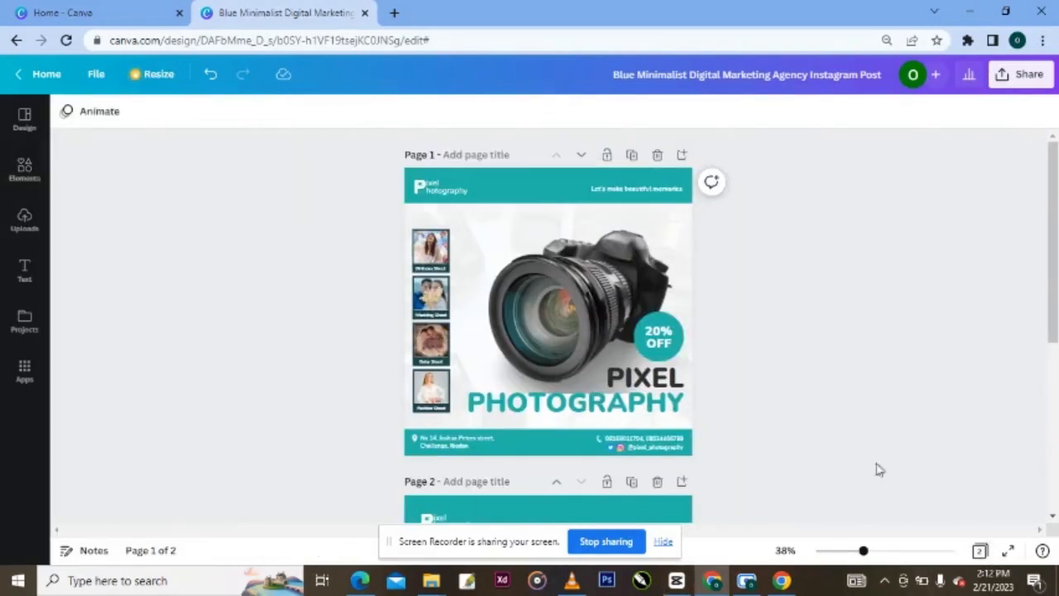
pyautogui.click(1006, 550)
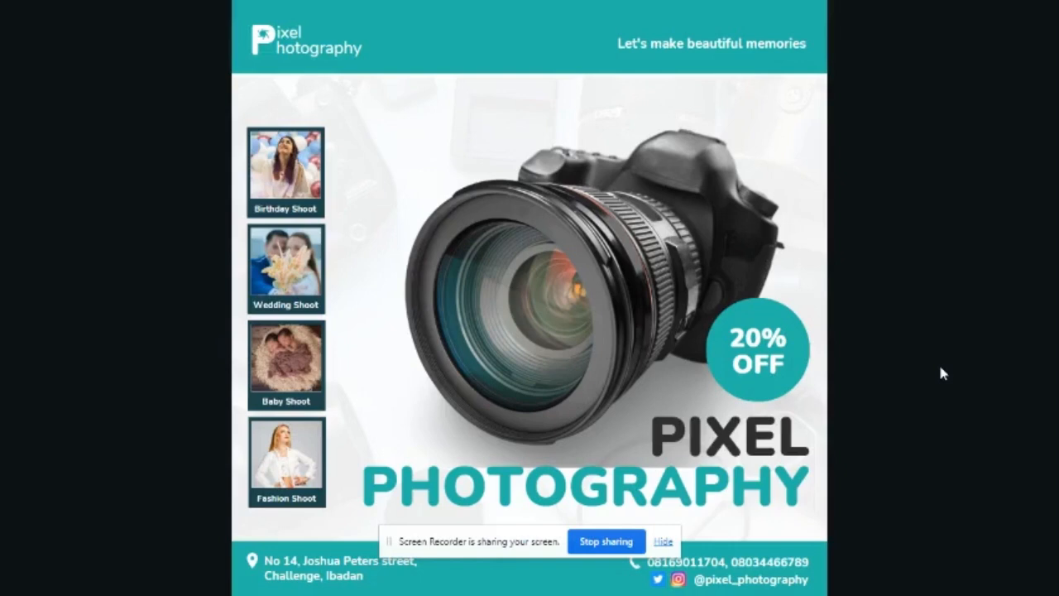
pyautogui.press('Escape')
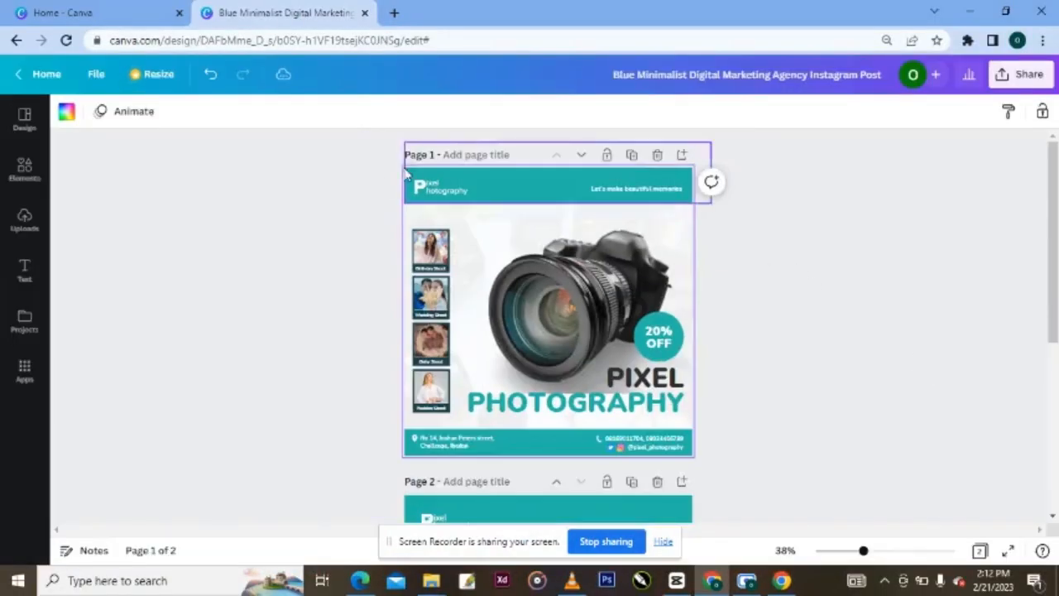
pyautogui.click(96, 73)
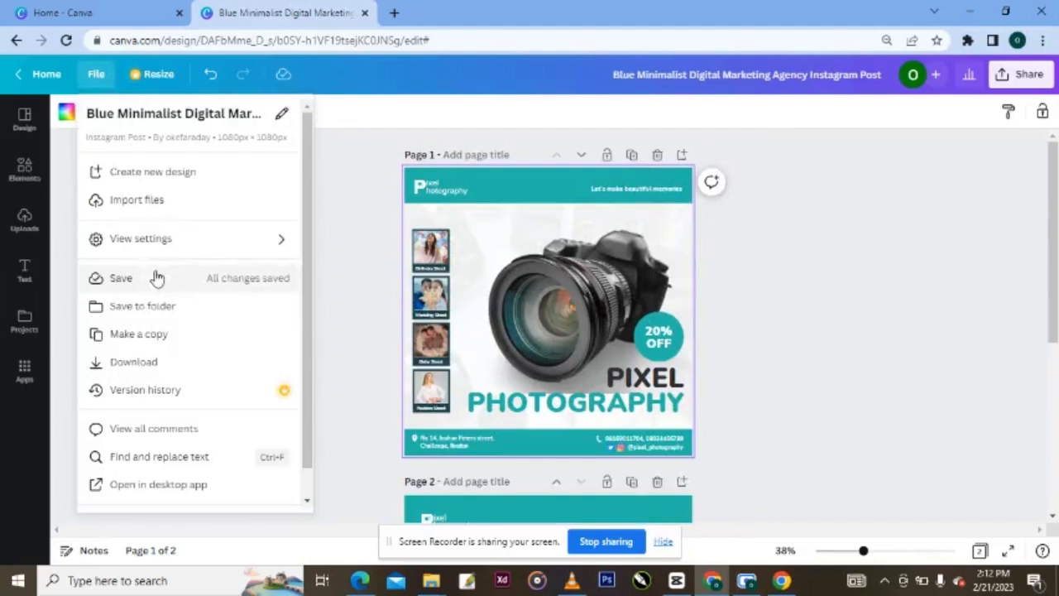
# - Download only Page 1 as a JPG at quality 100 and open the downloaded file
pyautogui.click(147, 362)
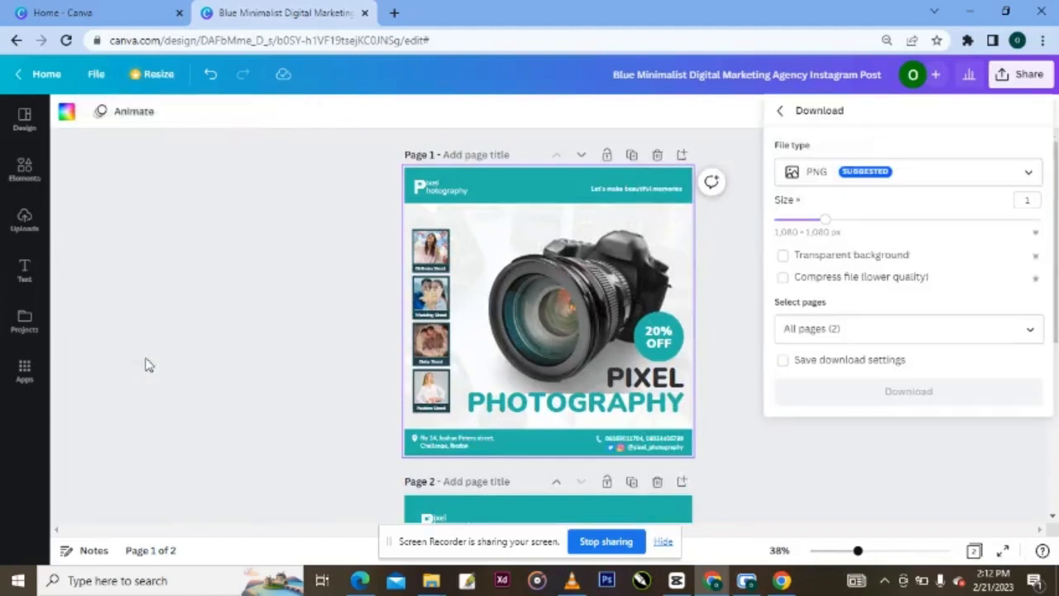
pyautogui.click(1009, 175)
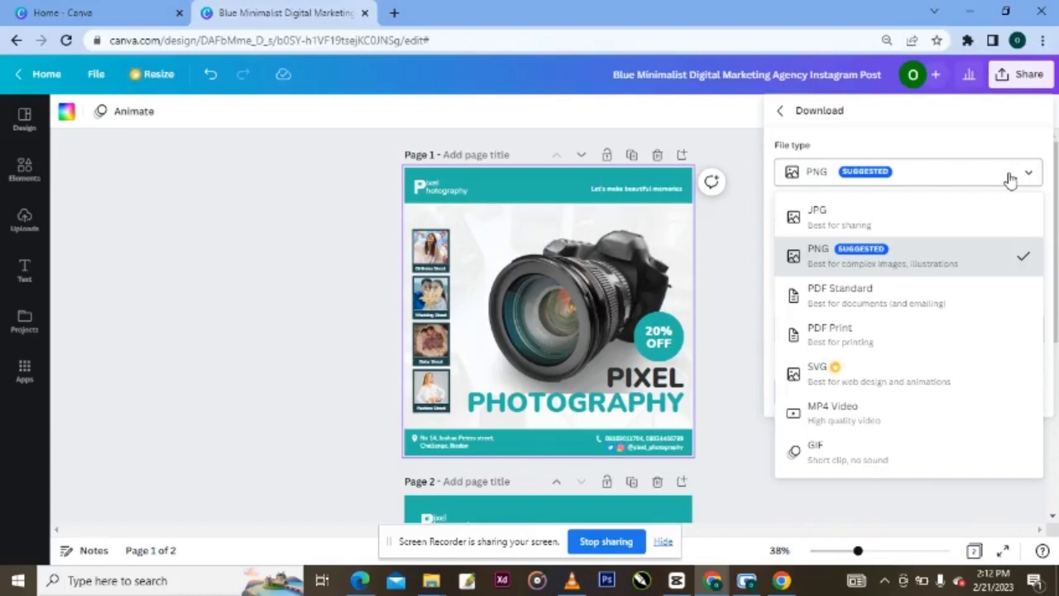
pyautogui.click(971, 232)
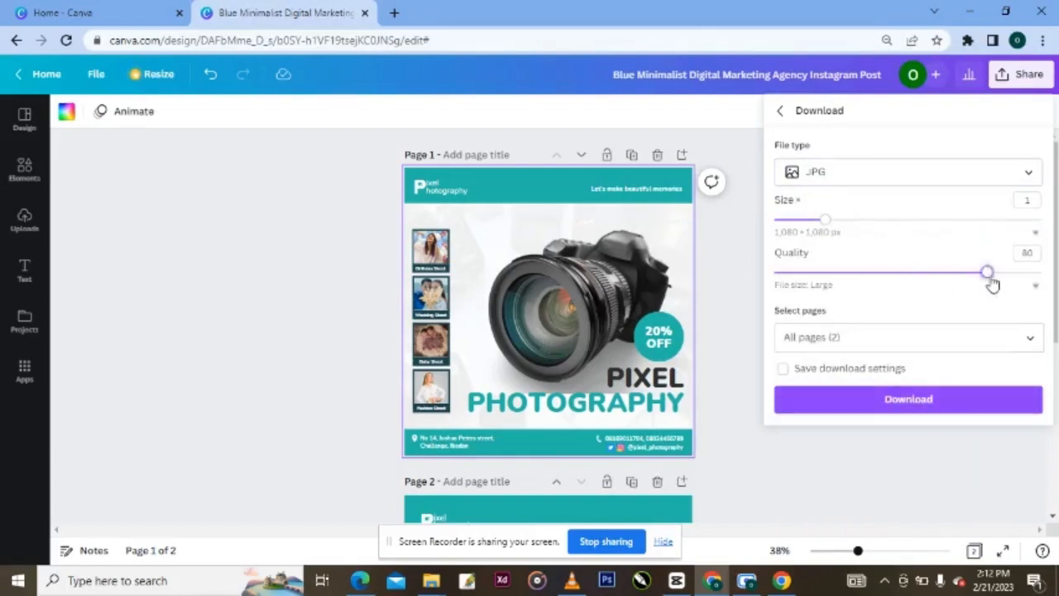
pyautogui.moveTo(989, 274); pyautogui.dragTo(1054, 290)
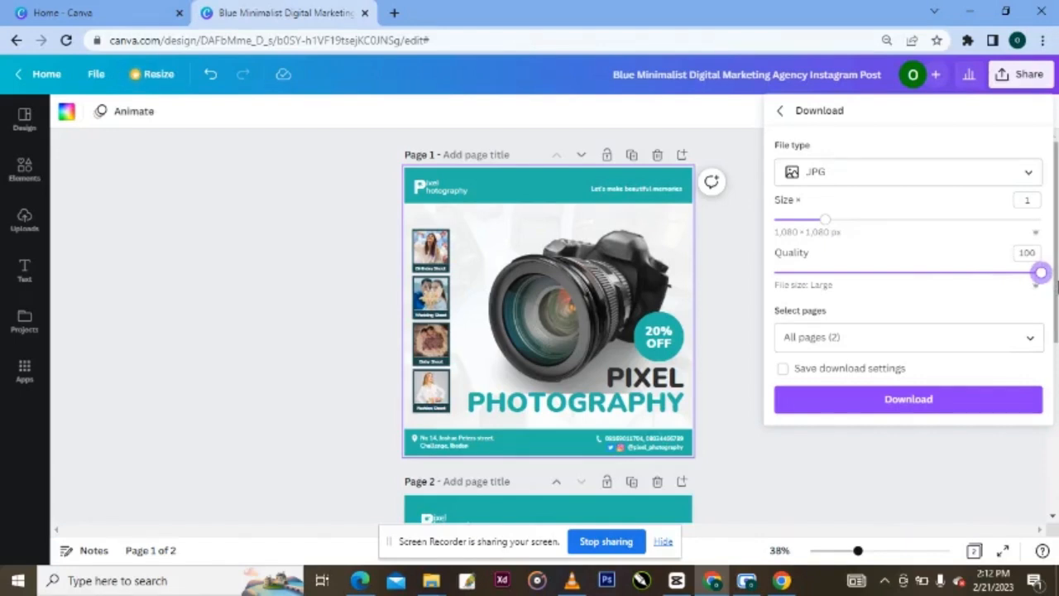
pyautogui.click(1017, 338)
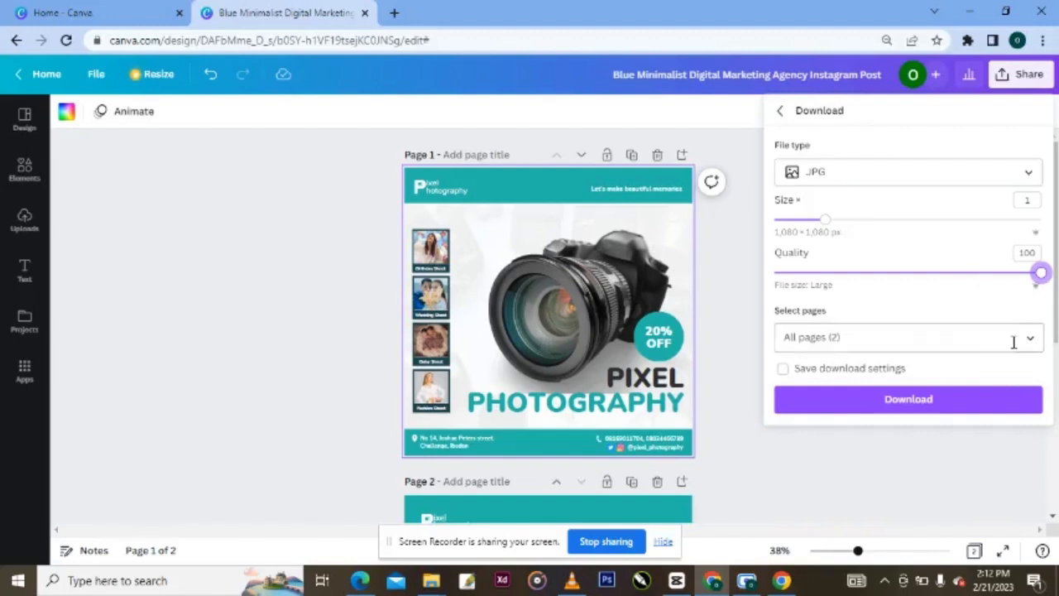
pyautogui.click(1030, 338)
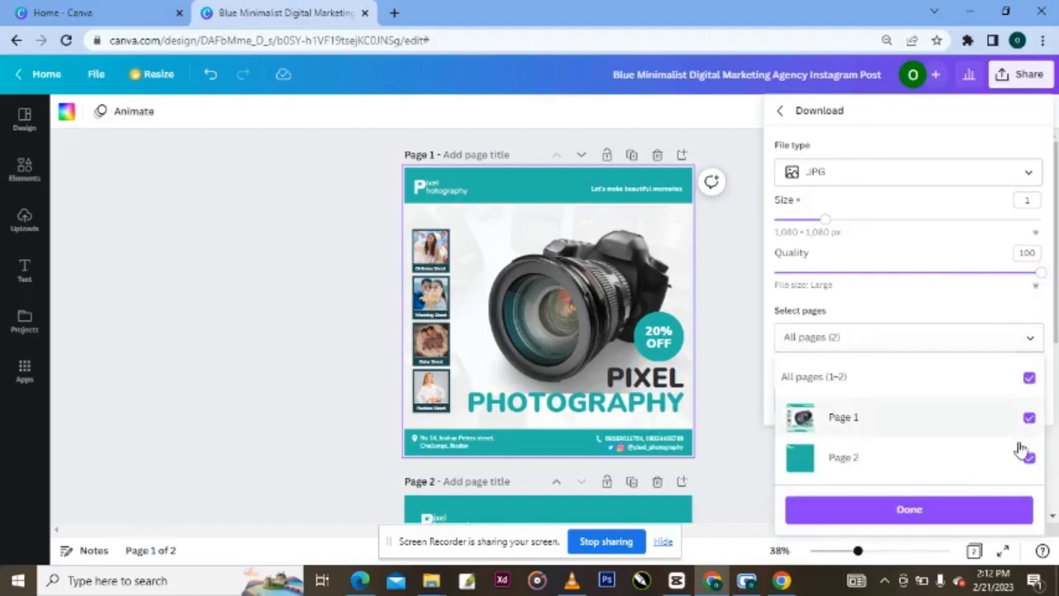
pyautogui.click(1028, 460)
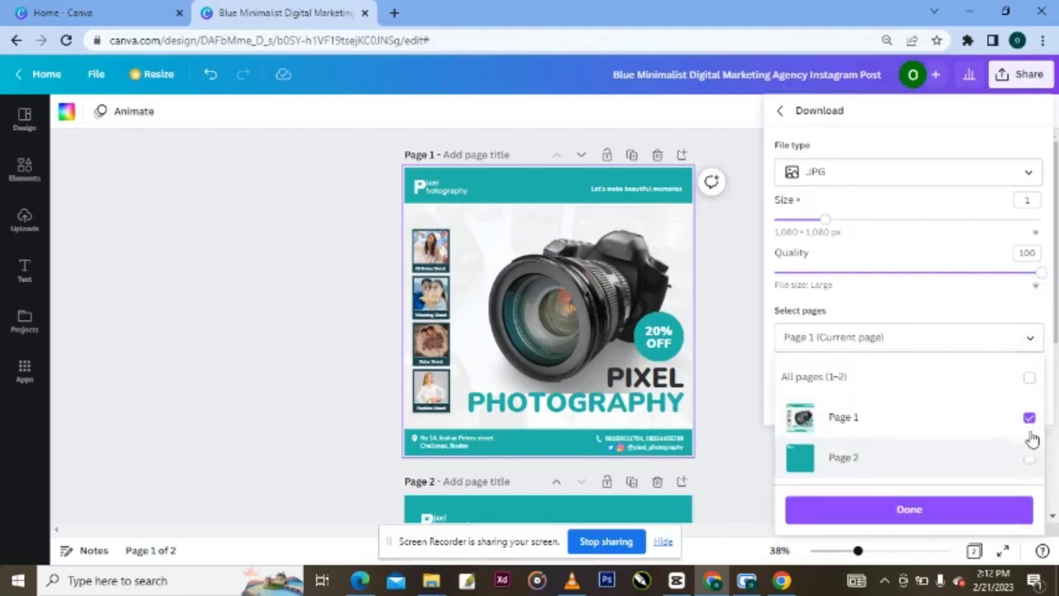
pyautogui.click(882, 519)
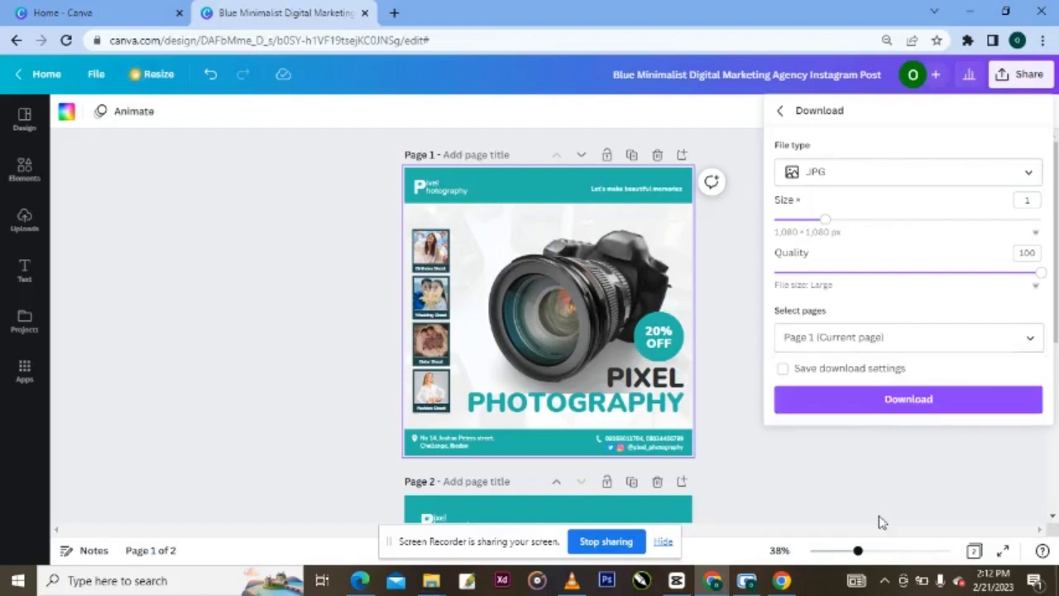
pyautogui.click(846, 405)
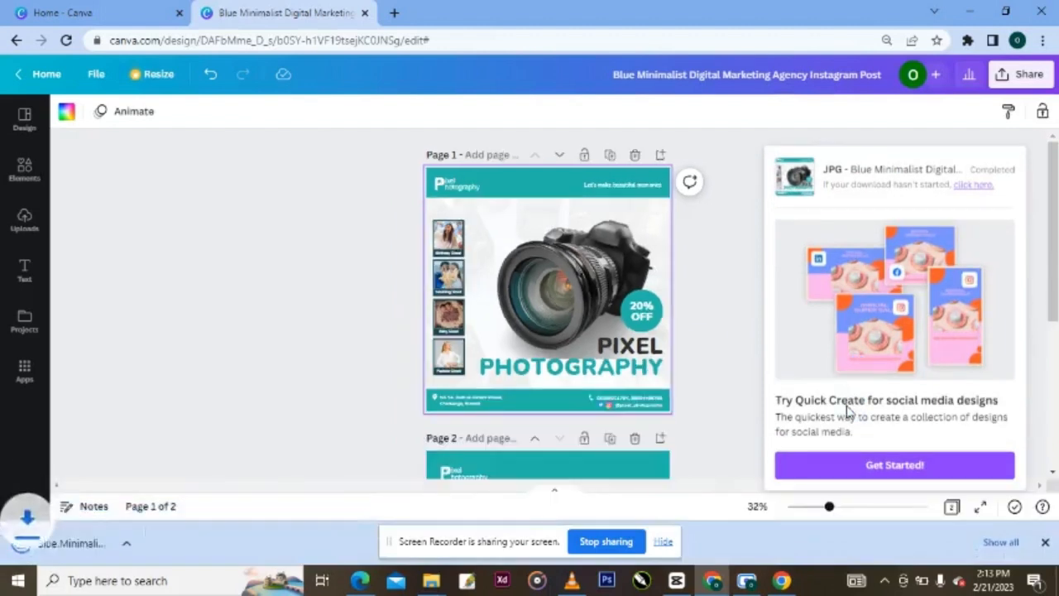
pyautogui.click(62, 546)
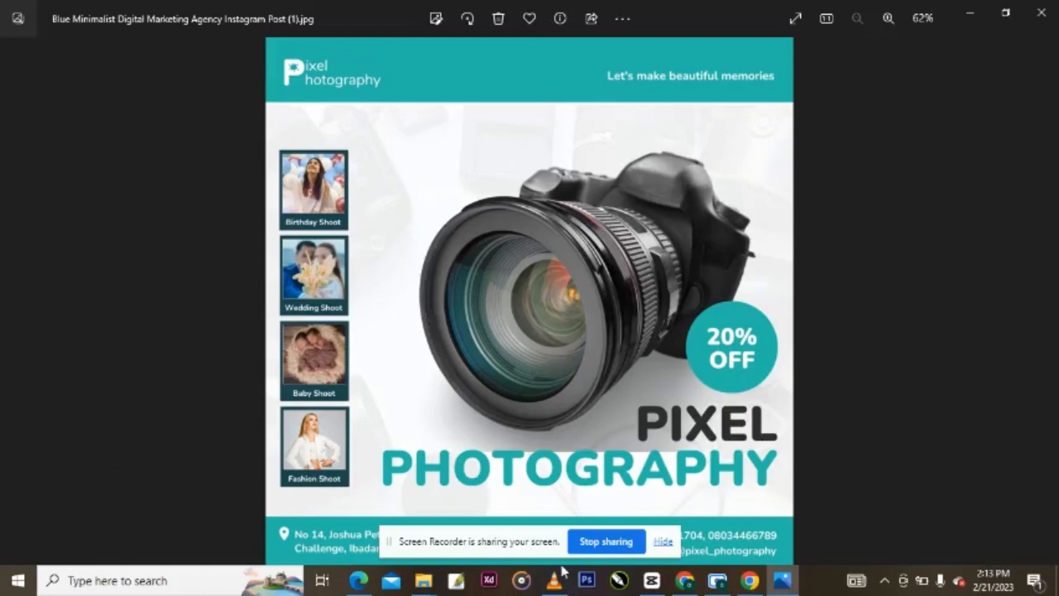
# - View the exported 'Blue Minimalist Digital Marketing Agency Instagram Post (1).jpg' in Windows Photos
pyautogui.moveTo(515, 536); pyautogui.dragTo(1005, 544)
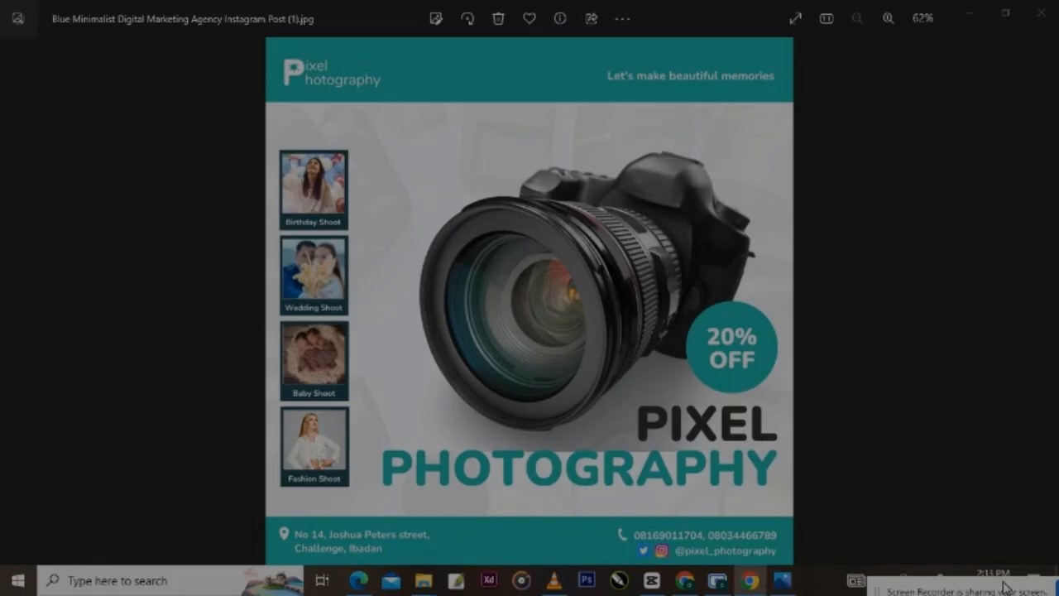